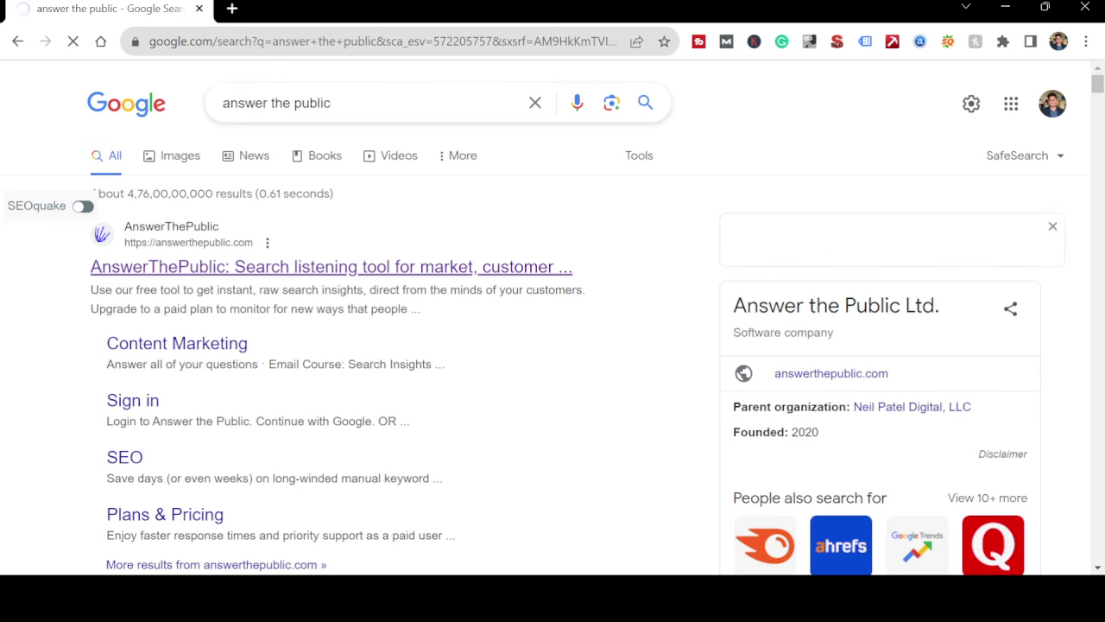
- Open the AnswerThePublic website from the search results and dismiss its free registration offer
click(197, 268)
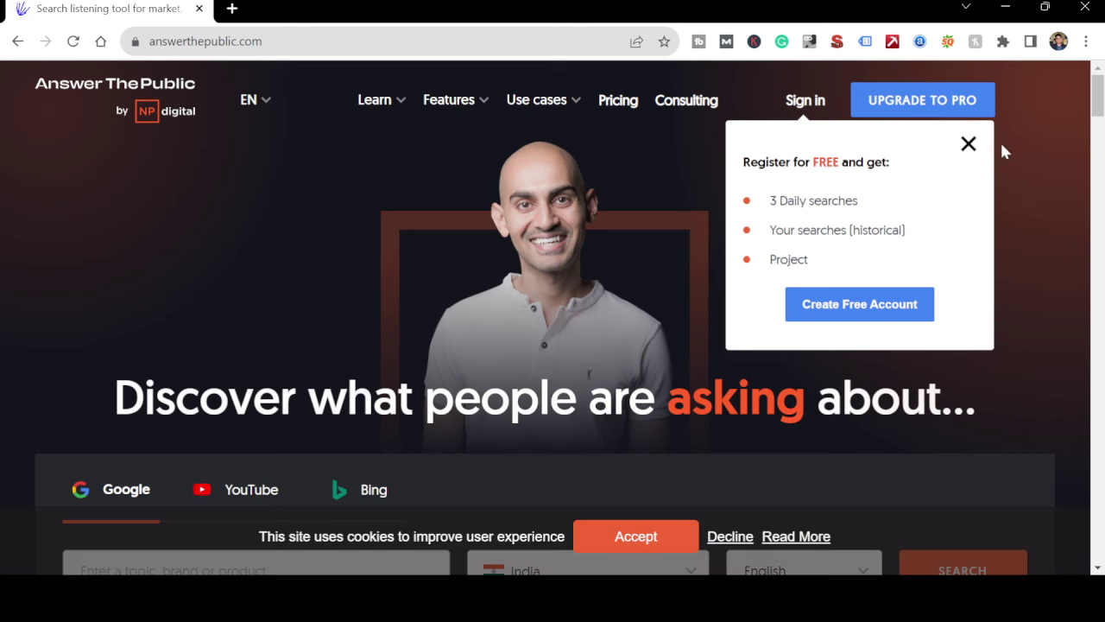
click(968, 143)
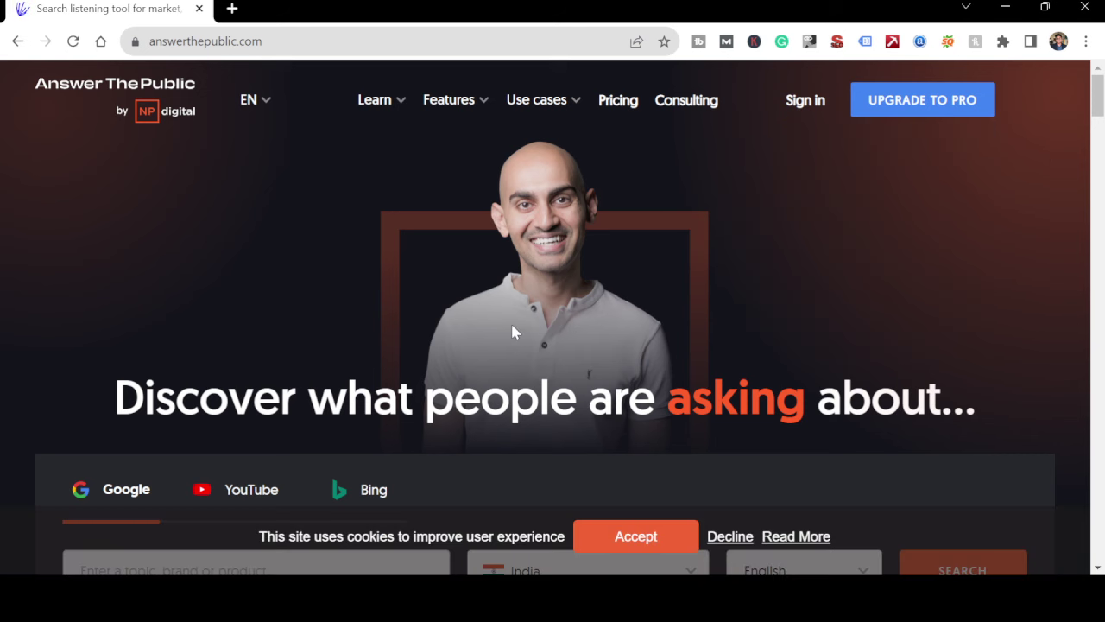
- Search Google queries for the topic "retail industry in india", with India and English as country and language
scroll(513, 333, down, 2)
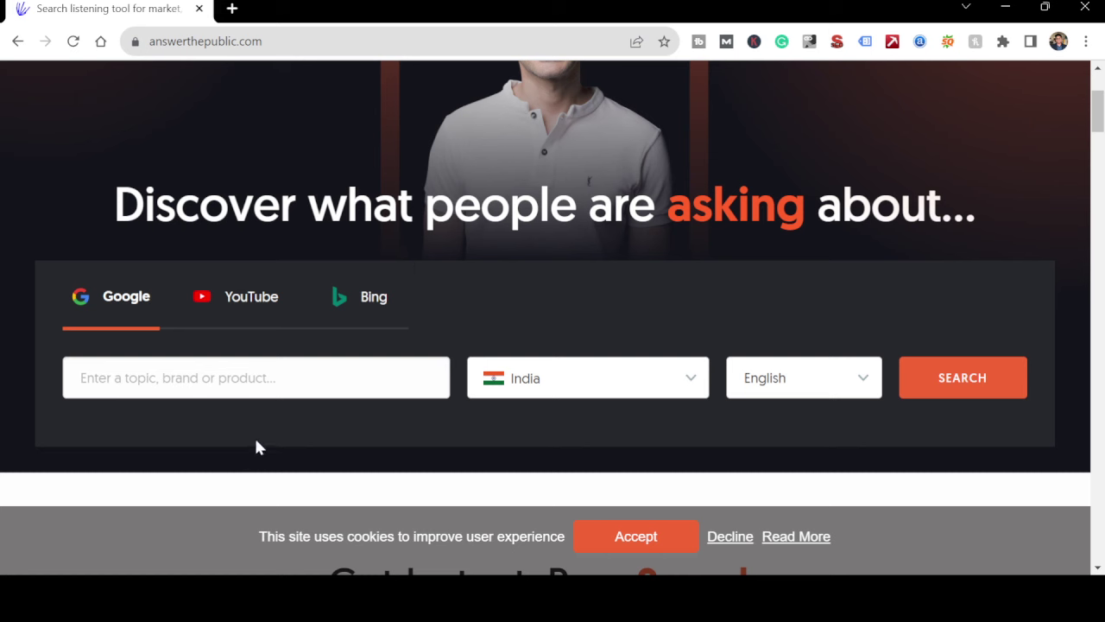
click(231, 390)
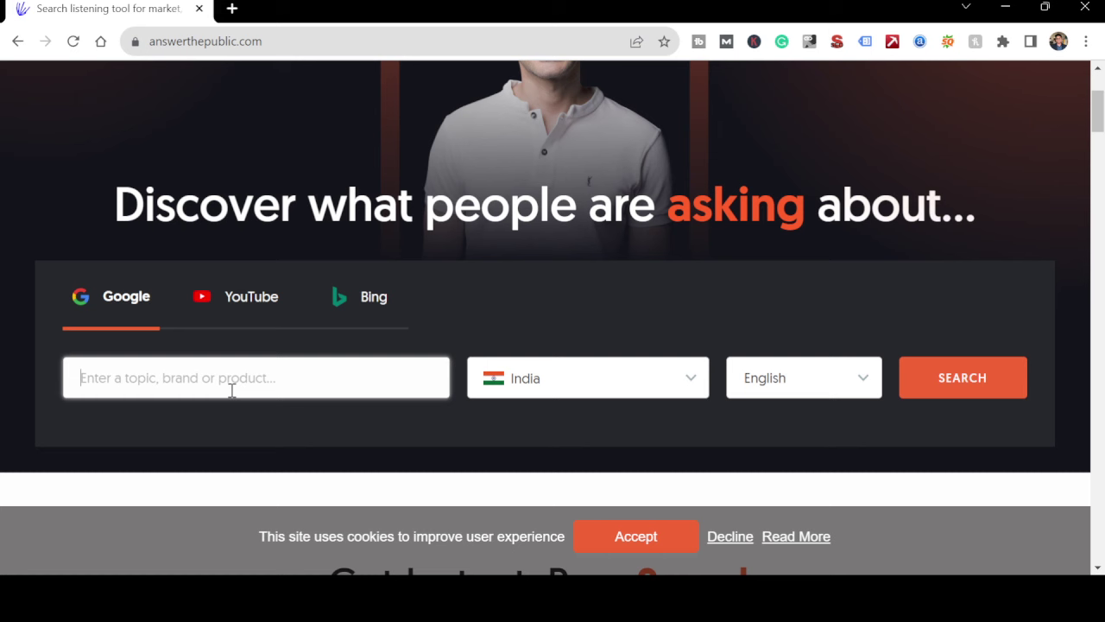
text(retail)
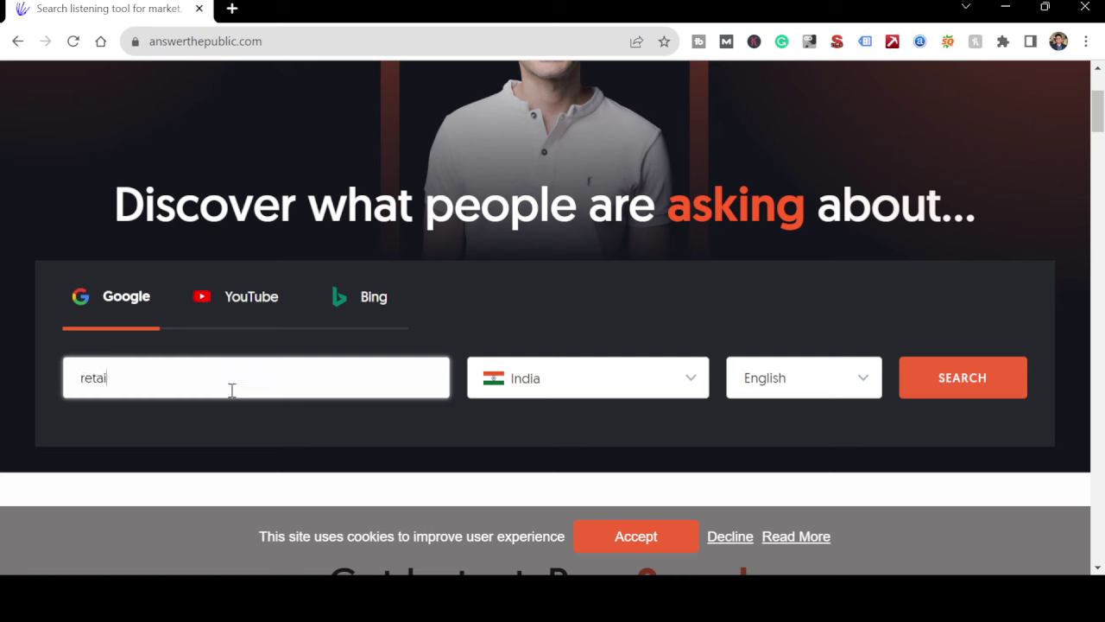
text( industry in india)
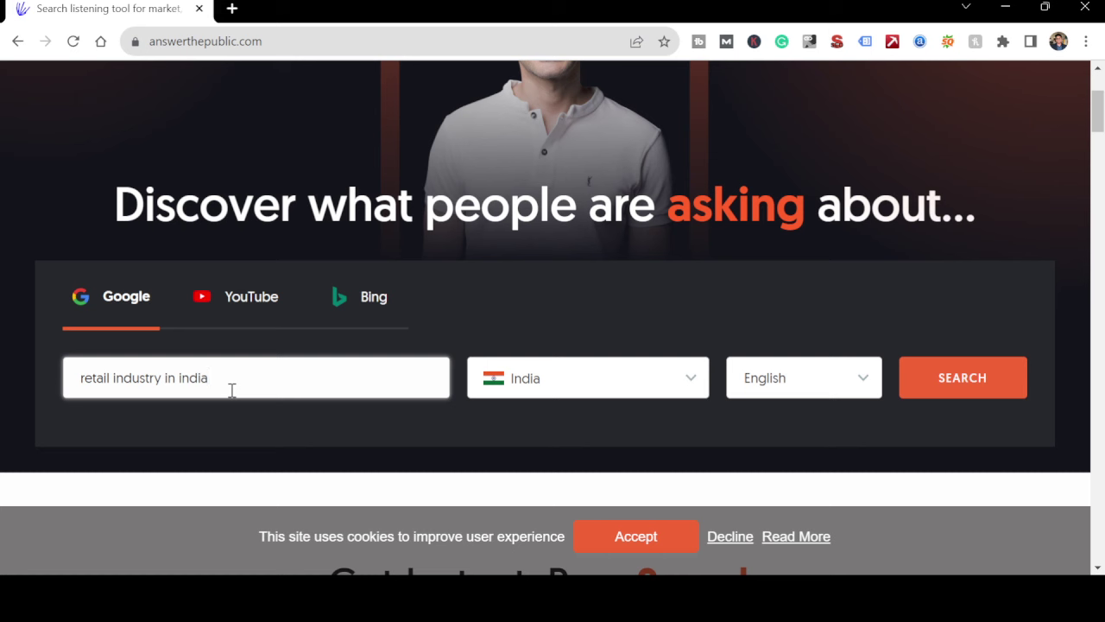
key(Return)
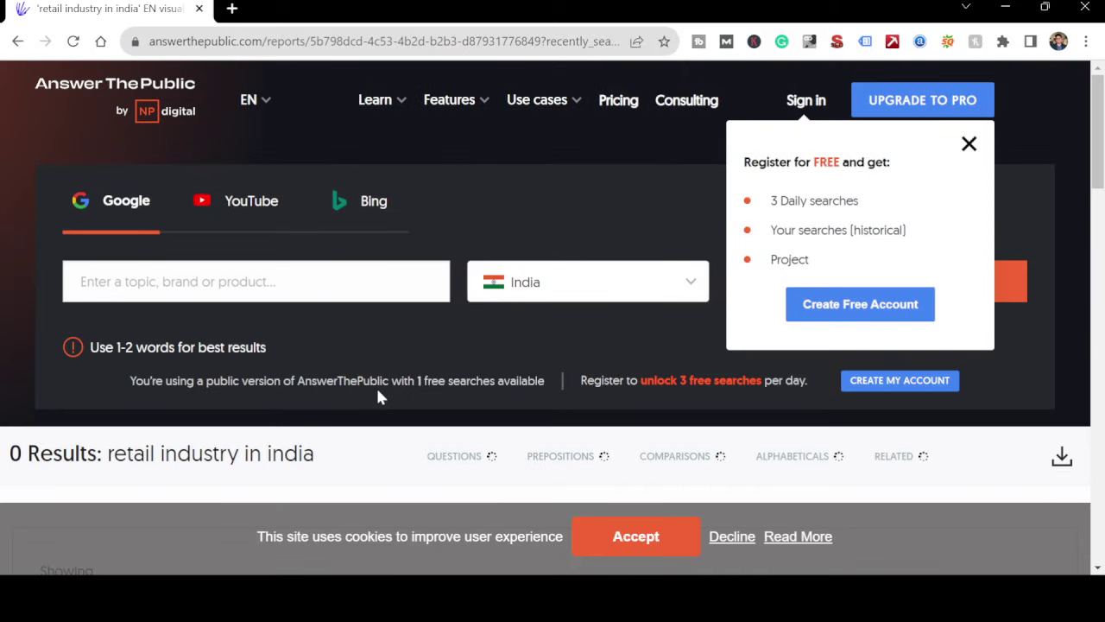
- Accept the site's cookies and close the registration offer covering the report
click(645, 548)
scroll(461, 395, down, 4)
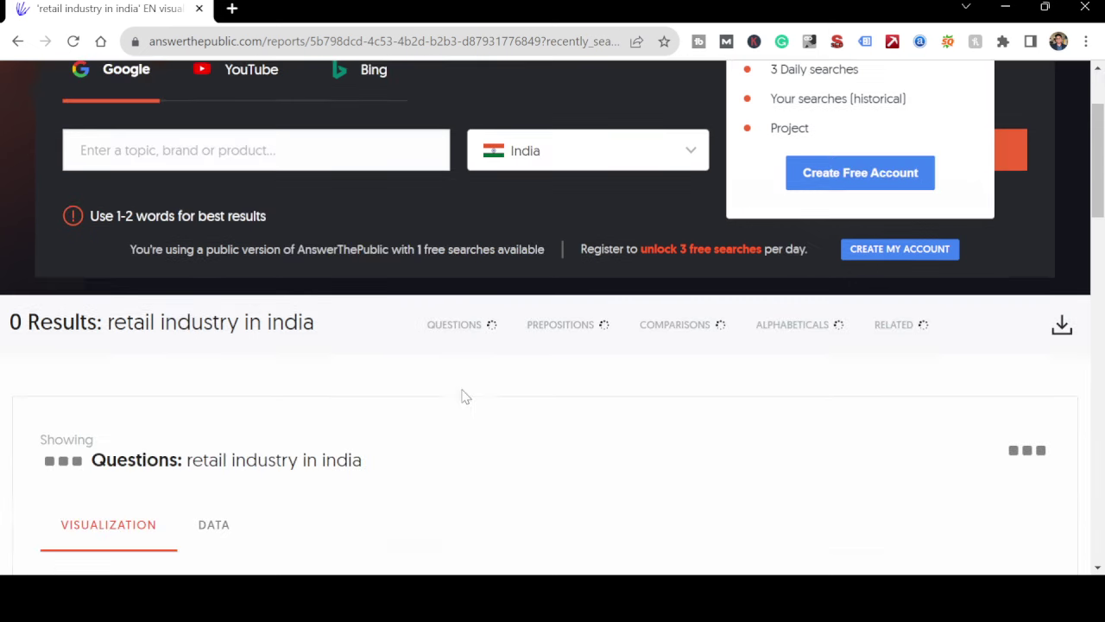
scroll(461, 394, down, 2)
scroll(461, 395, up, 10)
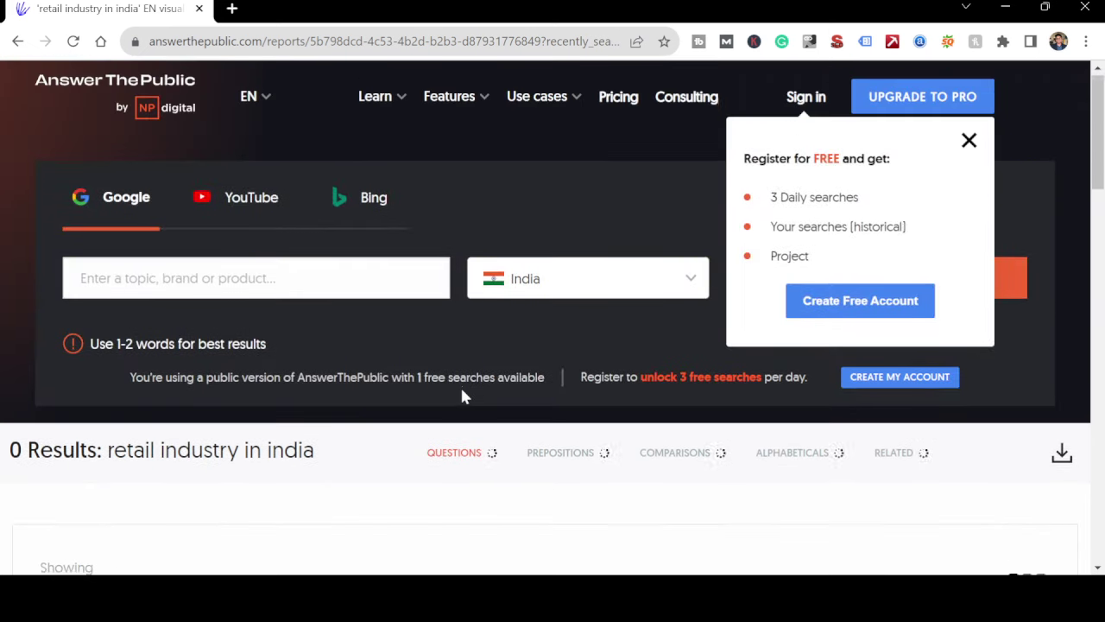
click(969, 145)
- Examine the keyword suggestions around the comparisons wheel for "retail industry in india"
scroll(544, 242, down, 8)
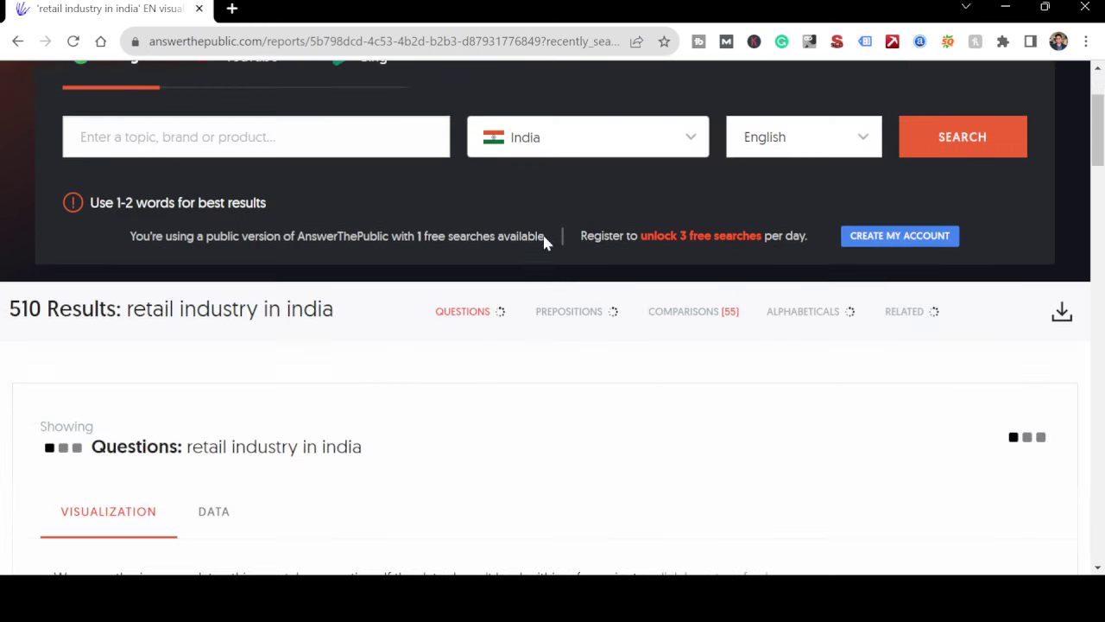
scroll(544, 242, down, 5)
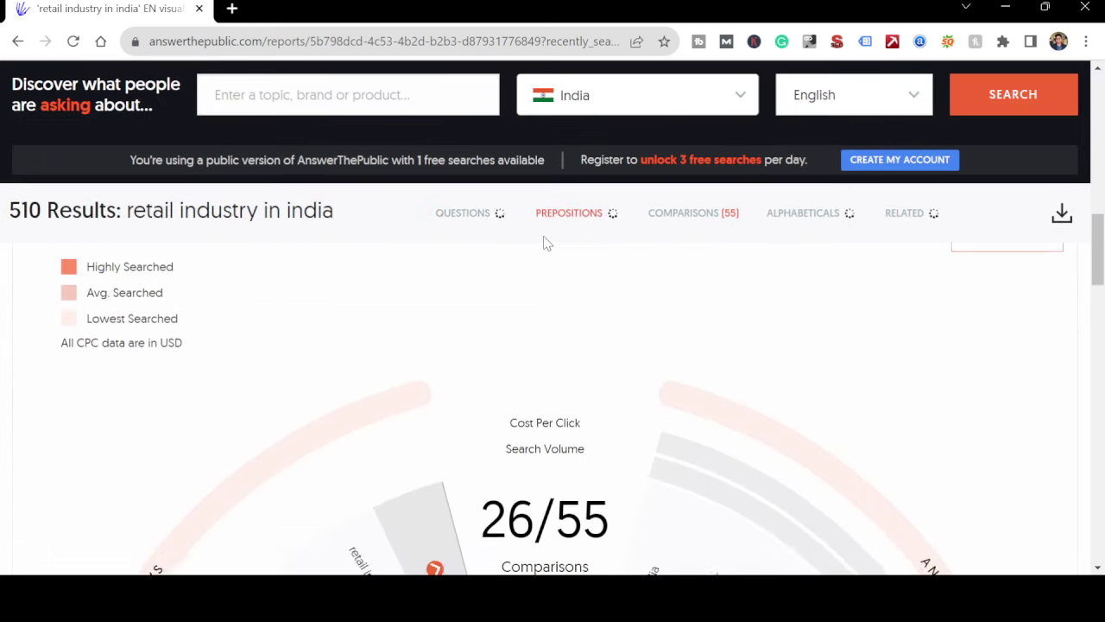
scroll(544, 242, down, 3)
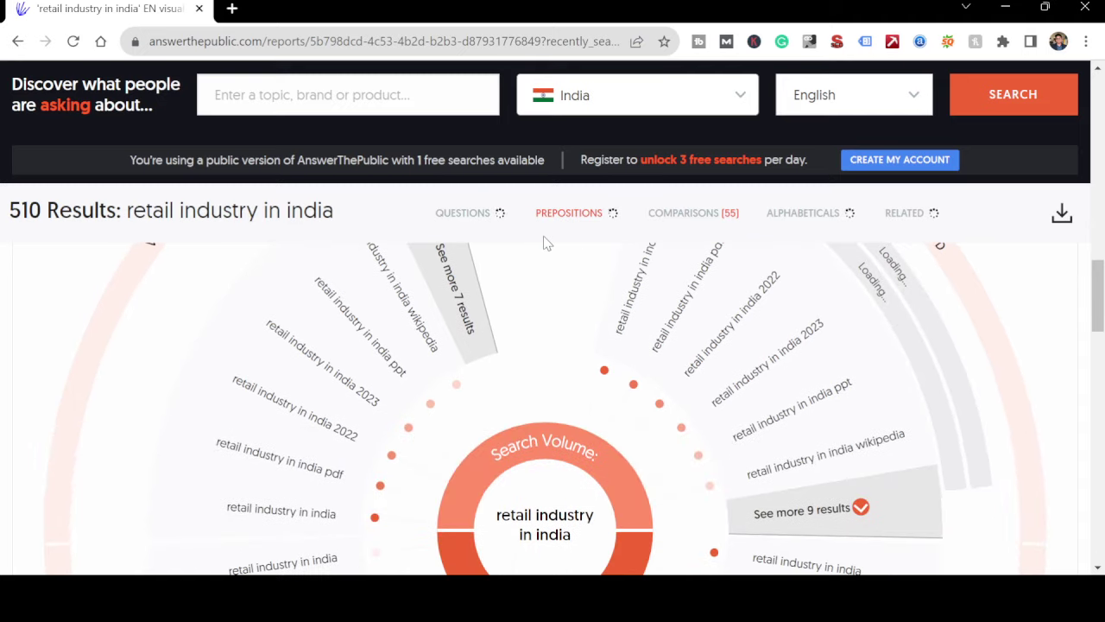
scroll(544, 241, down, 2)
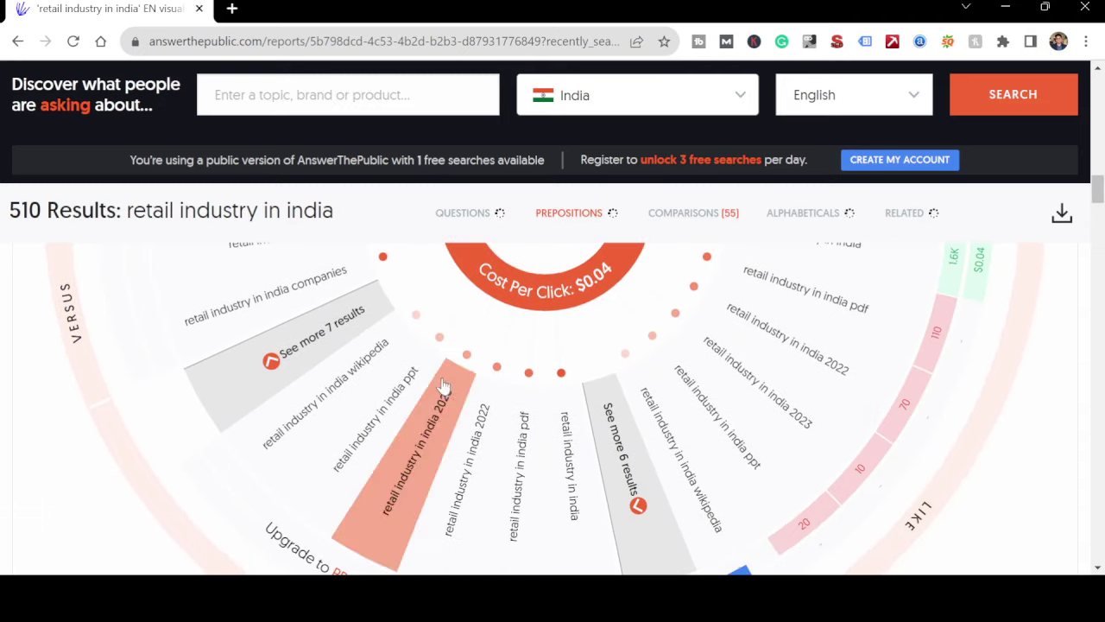
scroll(444, 392, down, 1)
scroll(442, 388, up, 2)
scroll(442, 388, up, 4)
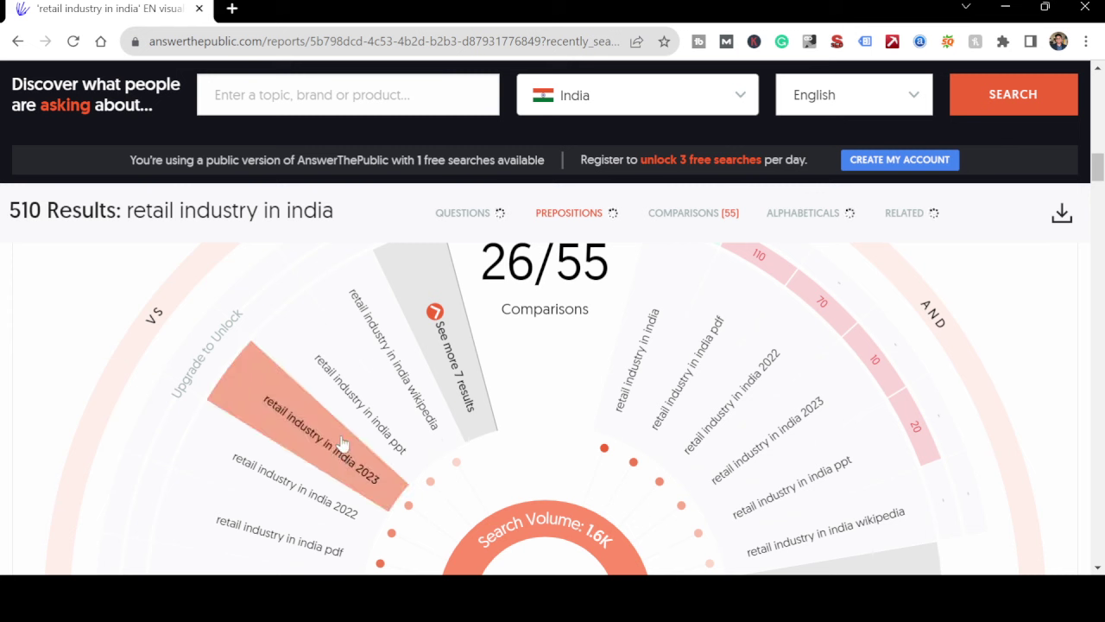
scroll(363, 436, down, 4)
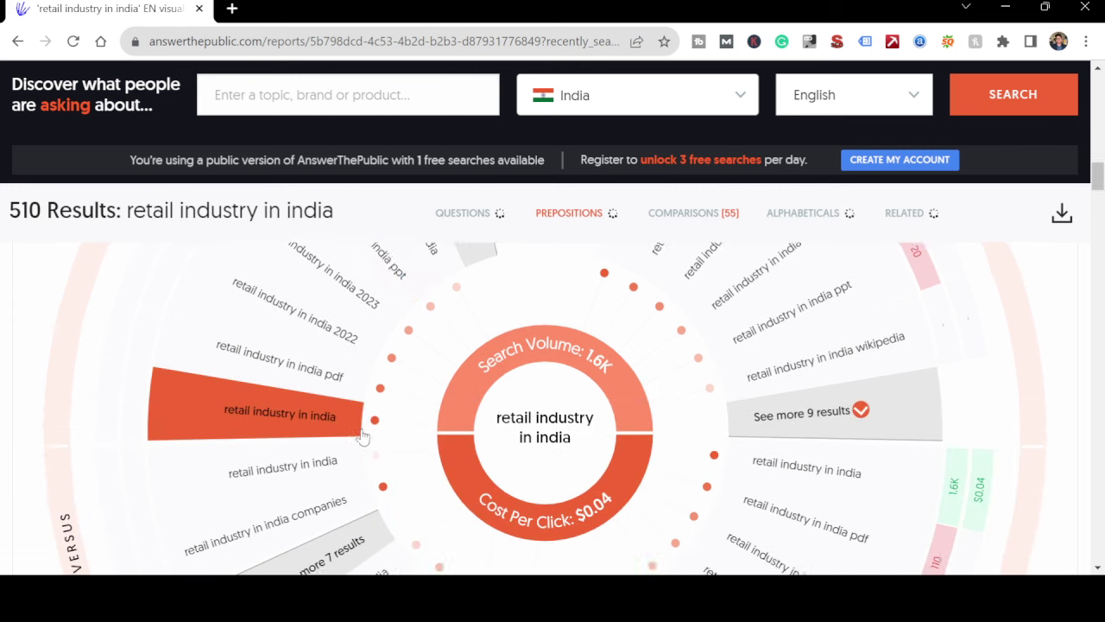
scroll(362, 436, down, 2)
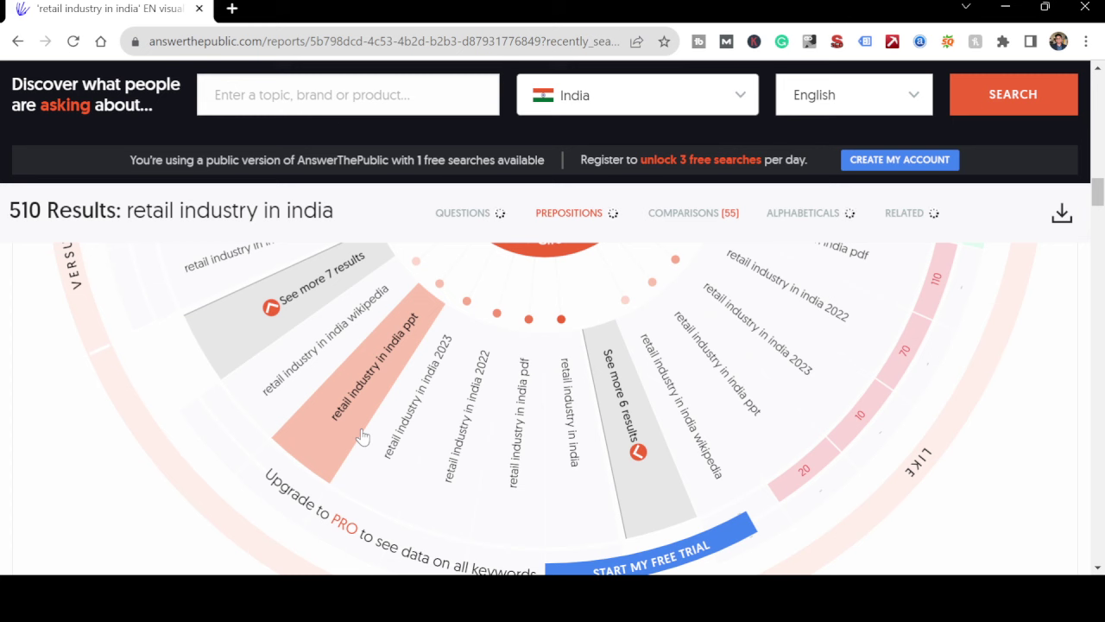
scroll(362, 436, up, 3)
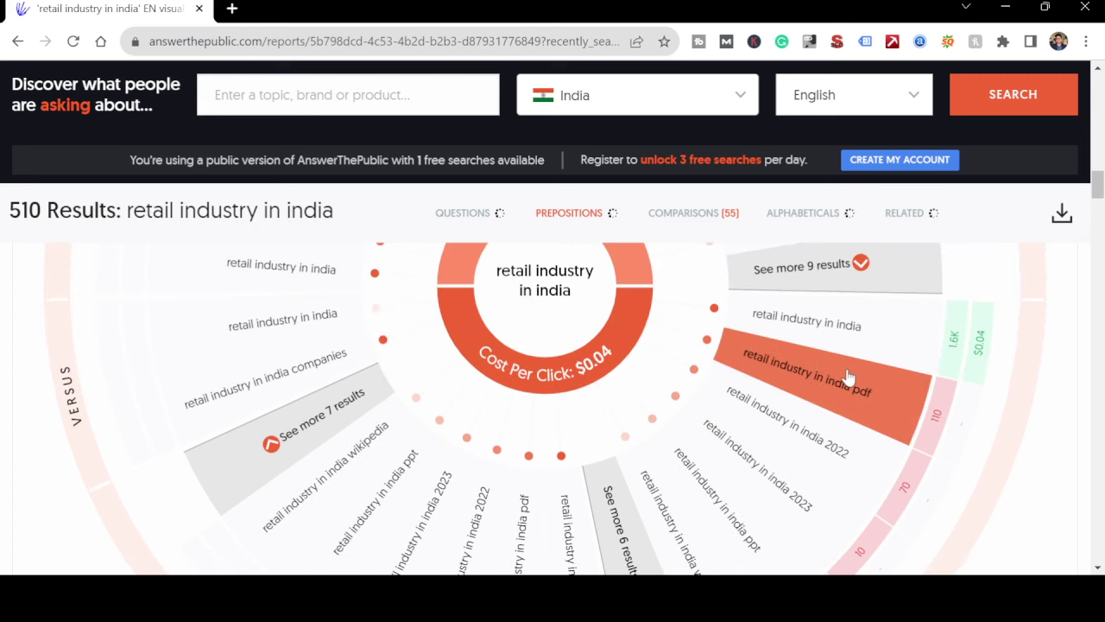
- Read the keywords and search volumes in the wheel's "like" branch up close, and skim down to the Alphabeticals section
scroll(846, 378, up, 5)
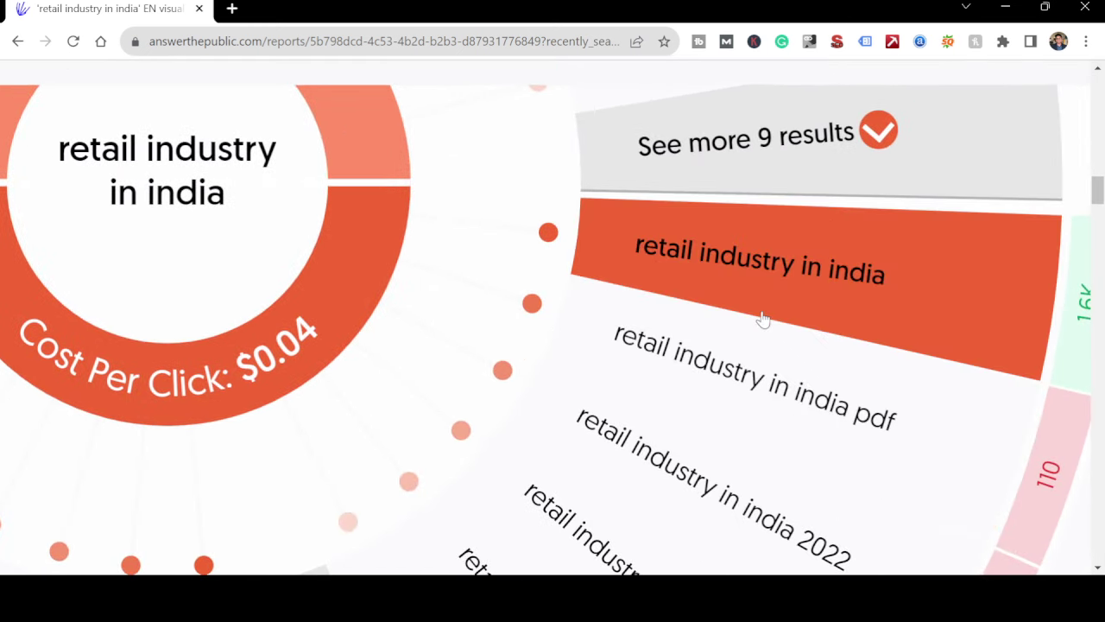
scroll(745, 414, down, 5)
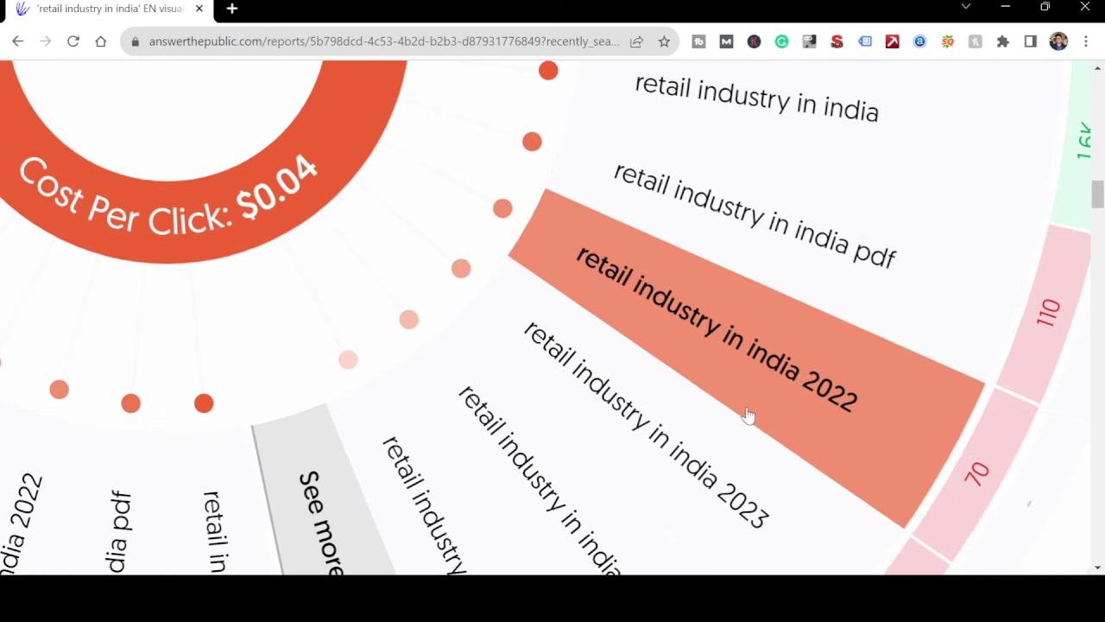
scroll(747, 415, down, 2)
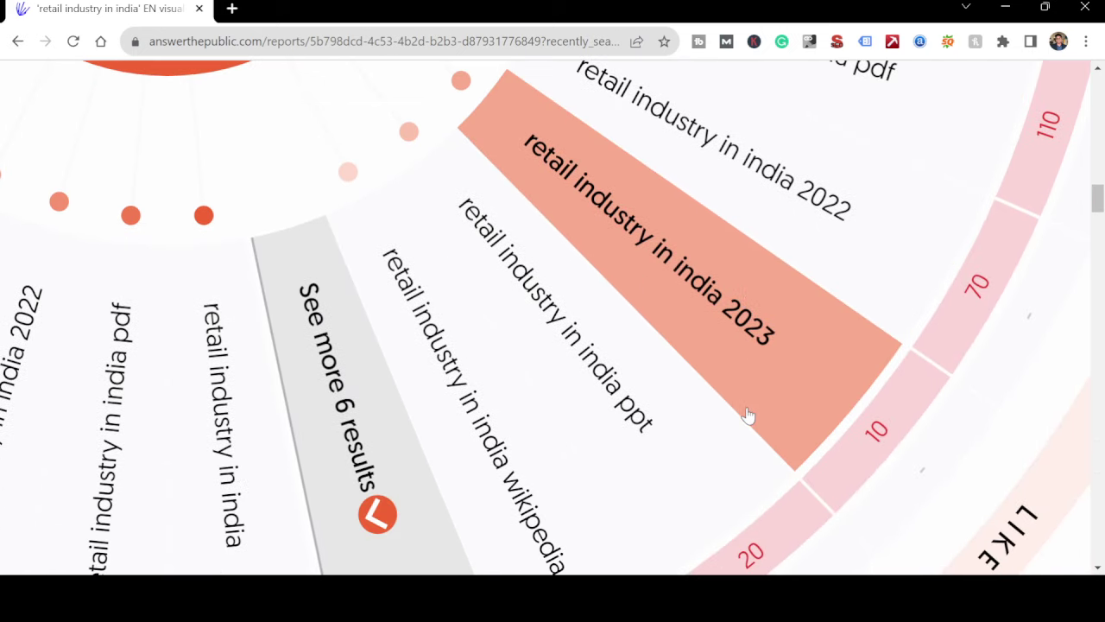
scroll(666, 380, down, 2)
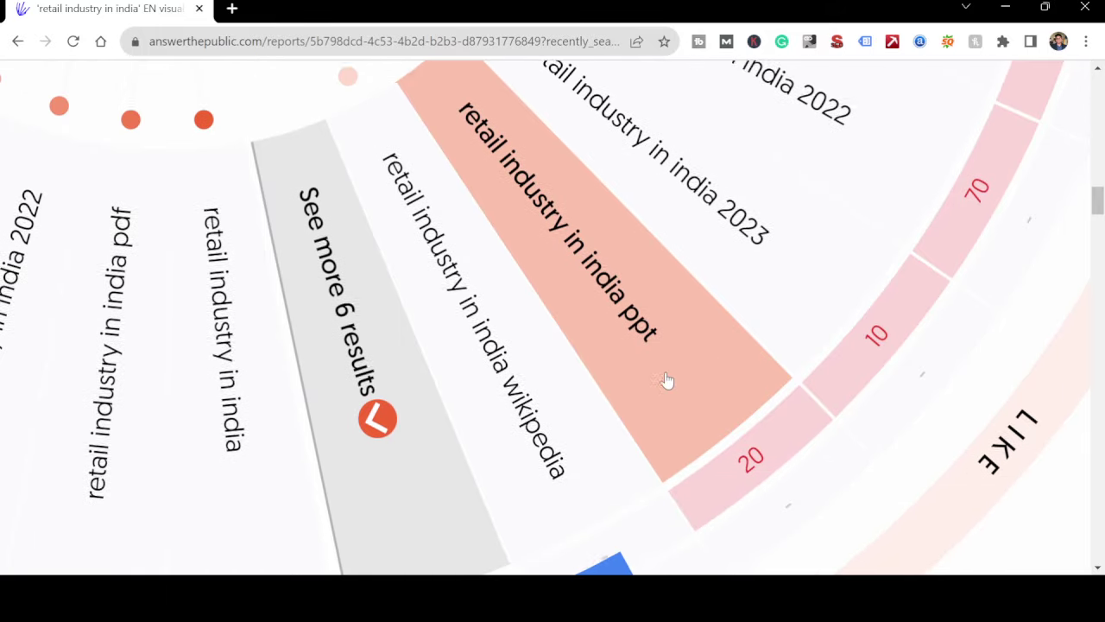
scroll(667, 380, up, 4)
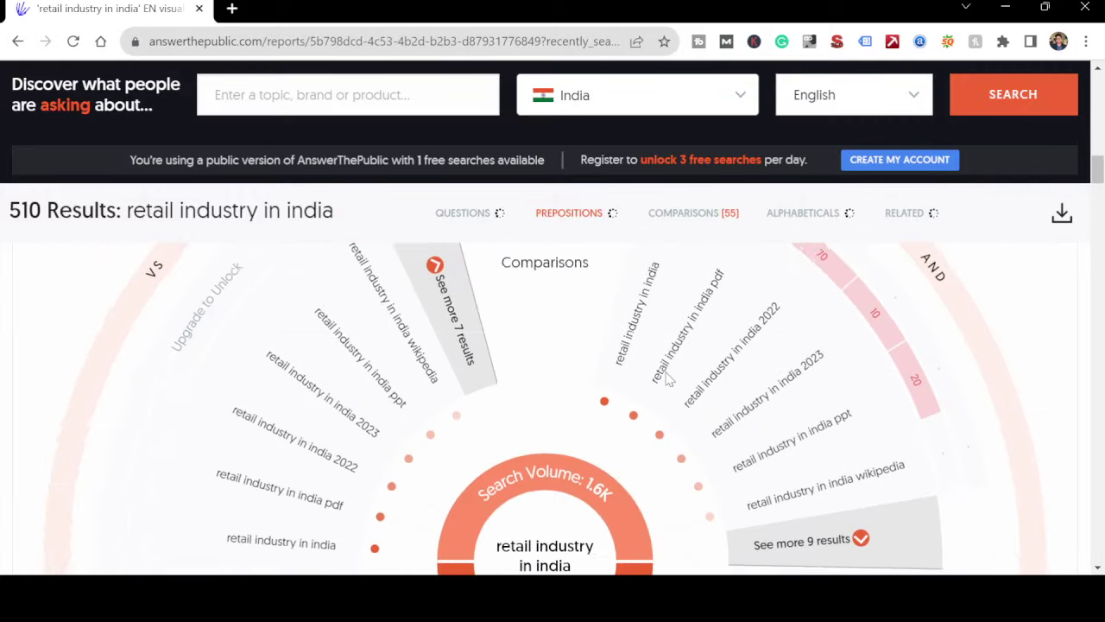
scroll(667, 380, down, 10)
scroll(667, 380, down, 3)
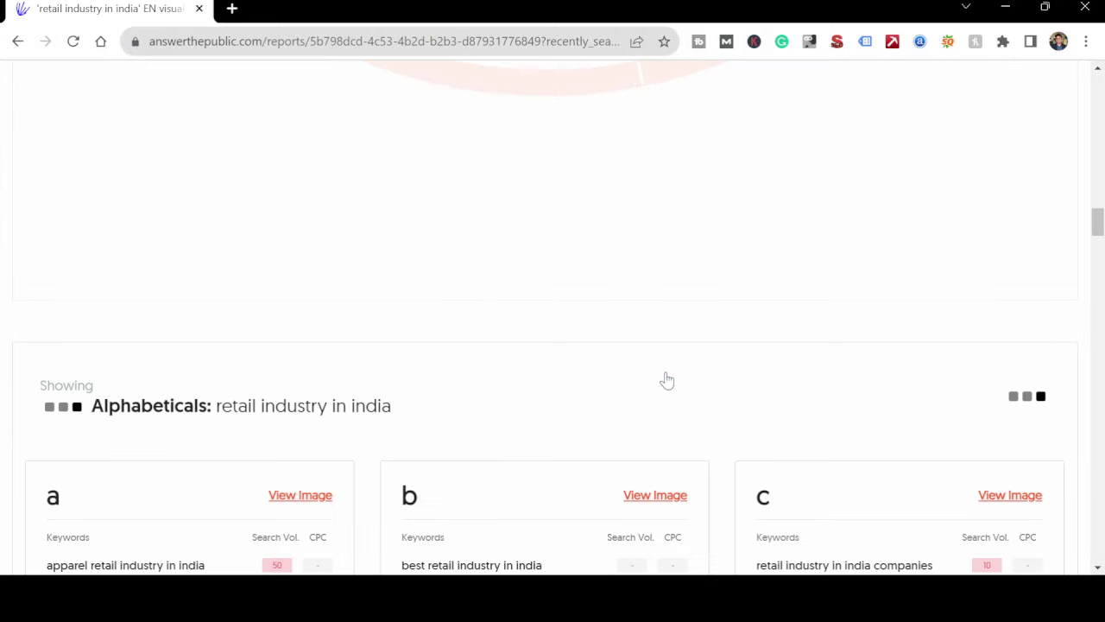
scroll(667, 380, up, 6)
scroll(667, 379, up, 3)
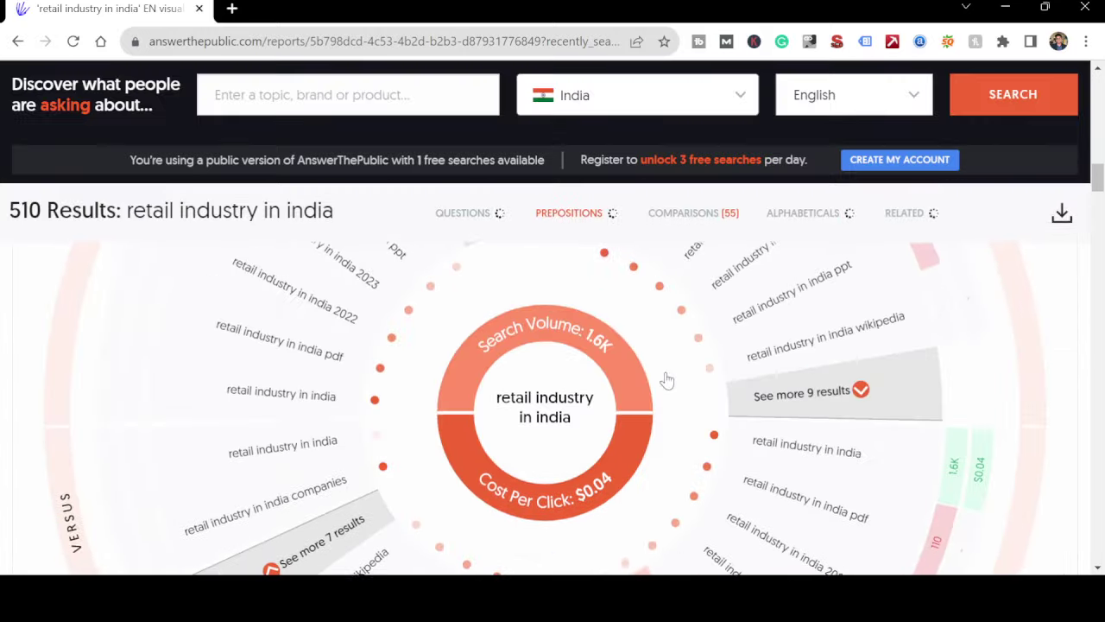
- Open the OpenAI website in a new browser tab
key(ctrl+t)
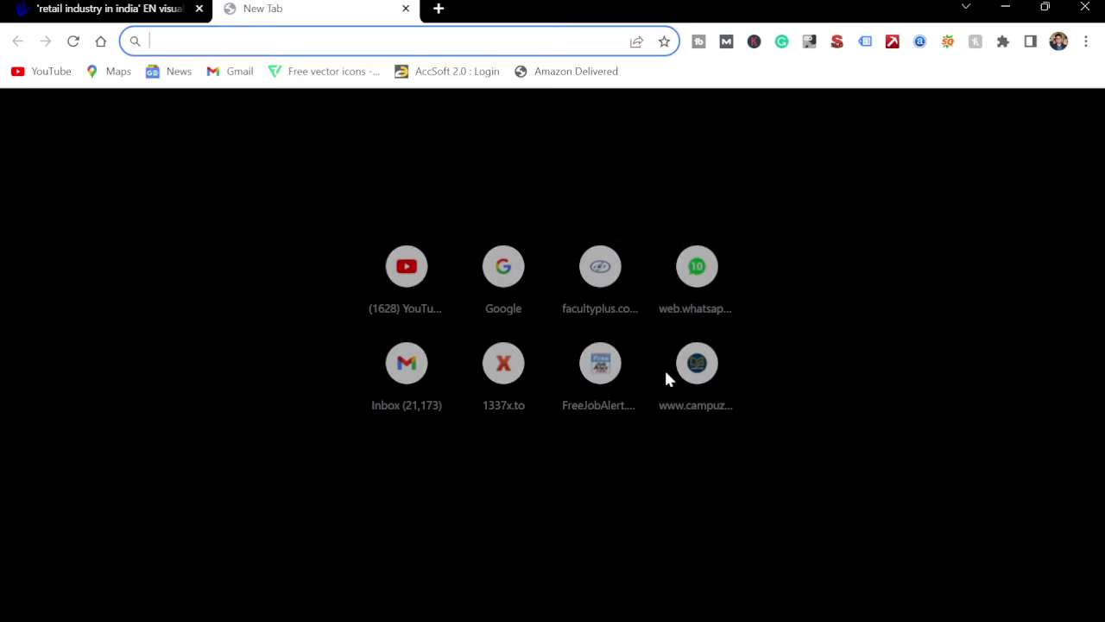
text(open)
key(Return)
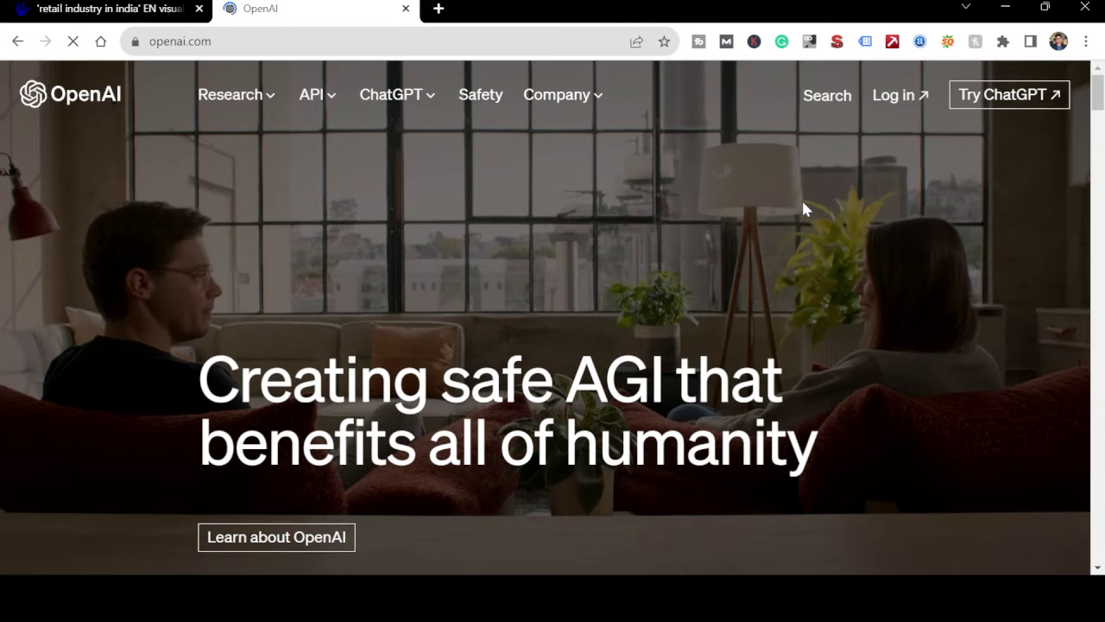
- Go through OpenAI's login page and open ChatGPT from the choice of apps
click(884, 98)
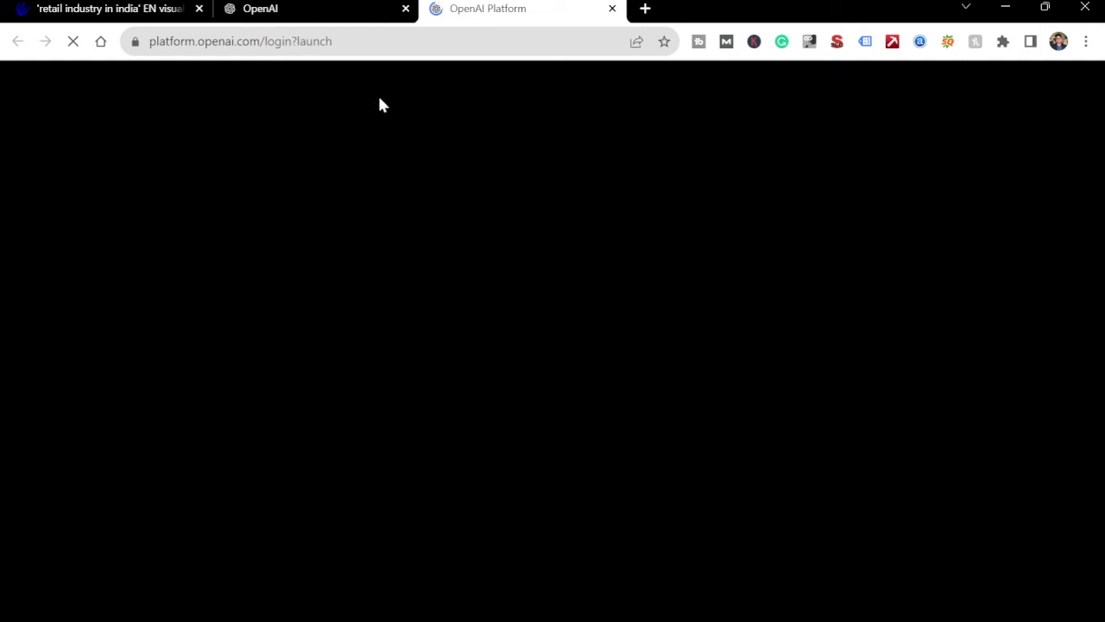
click(367, 8)
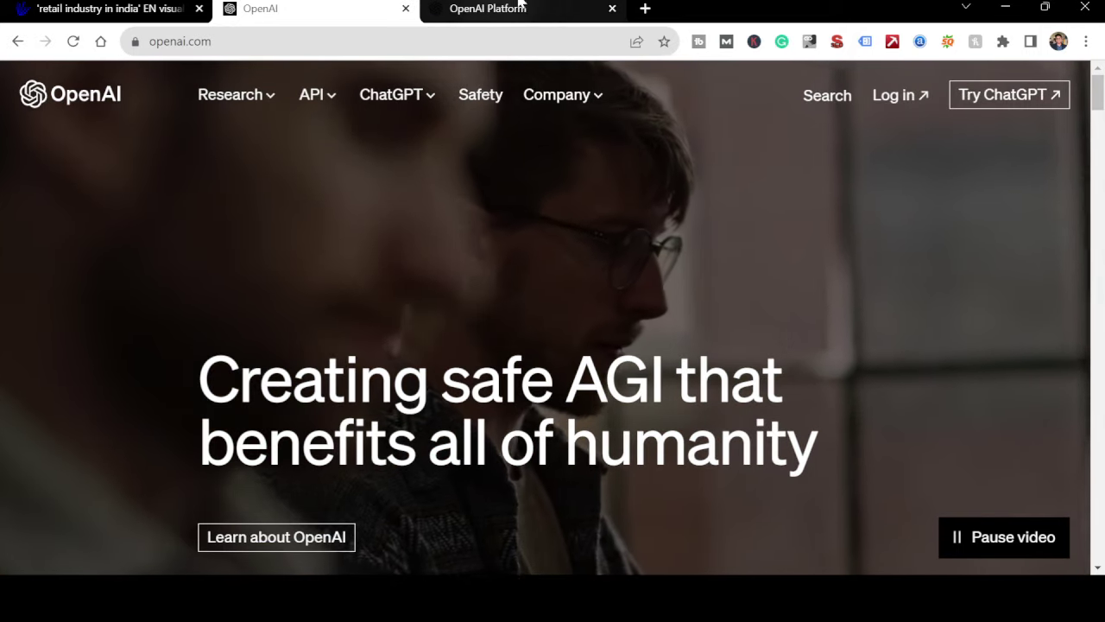
click(529, 7)
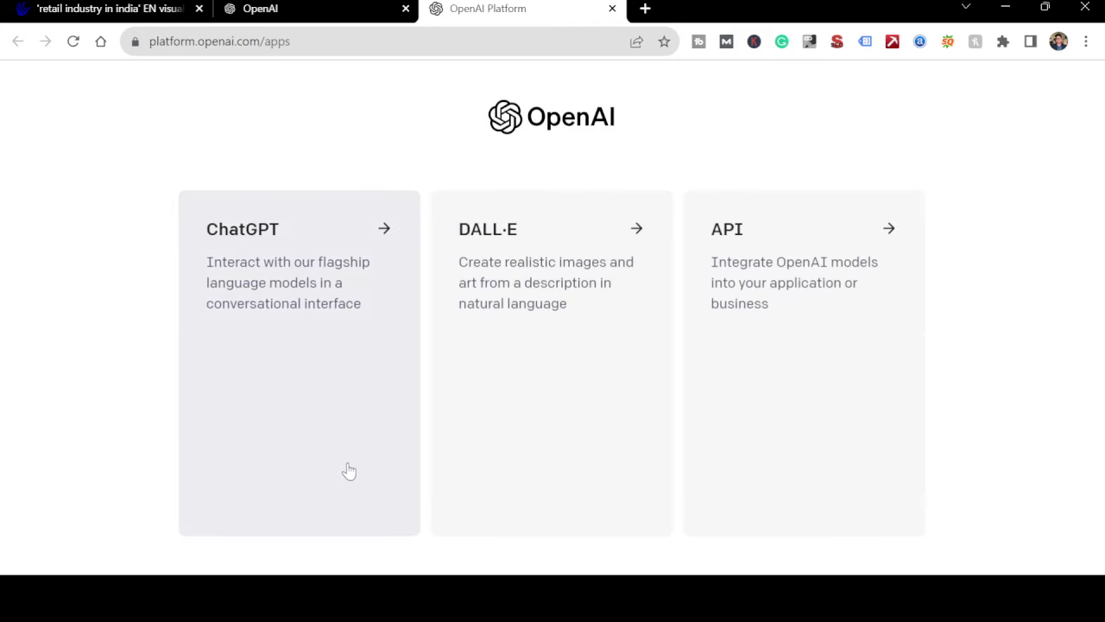
click(296, 444)
click(311, 9)
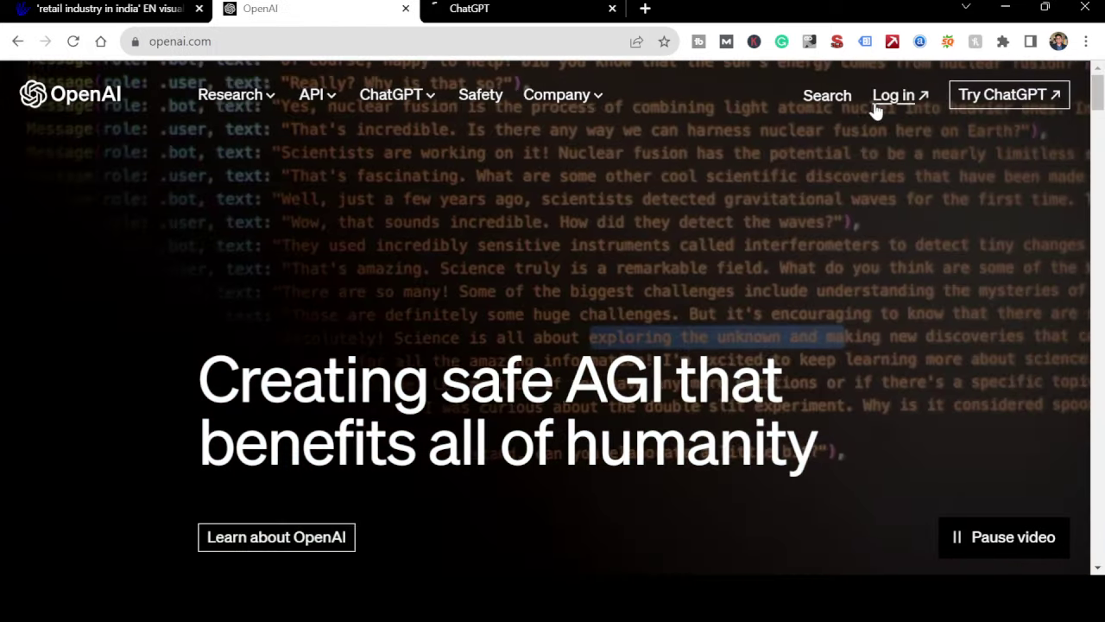
click(484, 9)
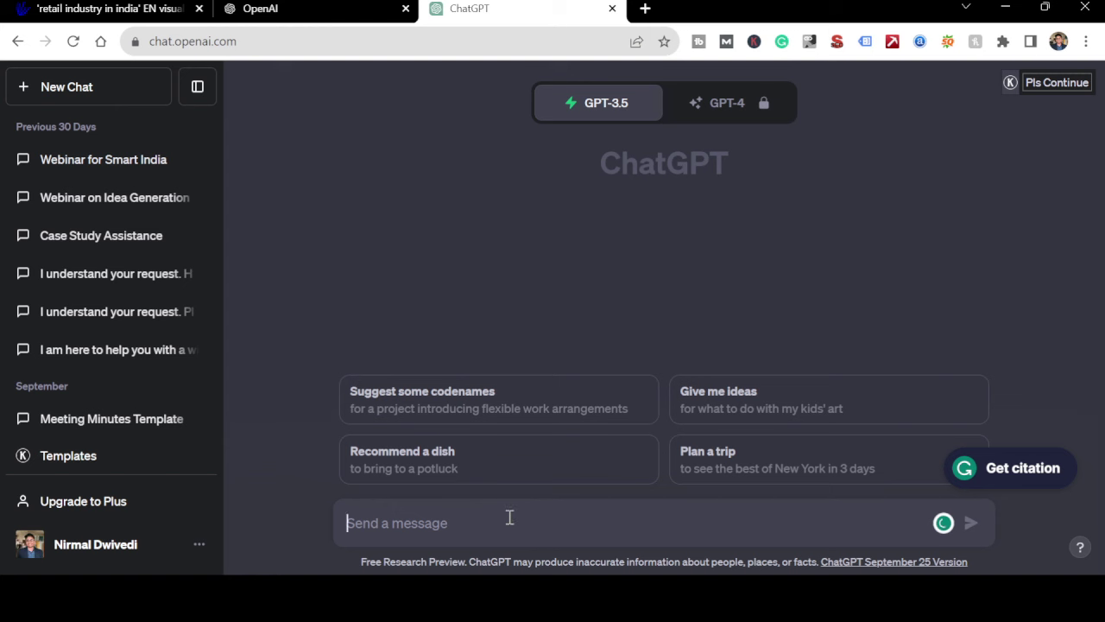
- Send a prompt saying that you want to write a research article on retail industry in India
text(i)
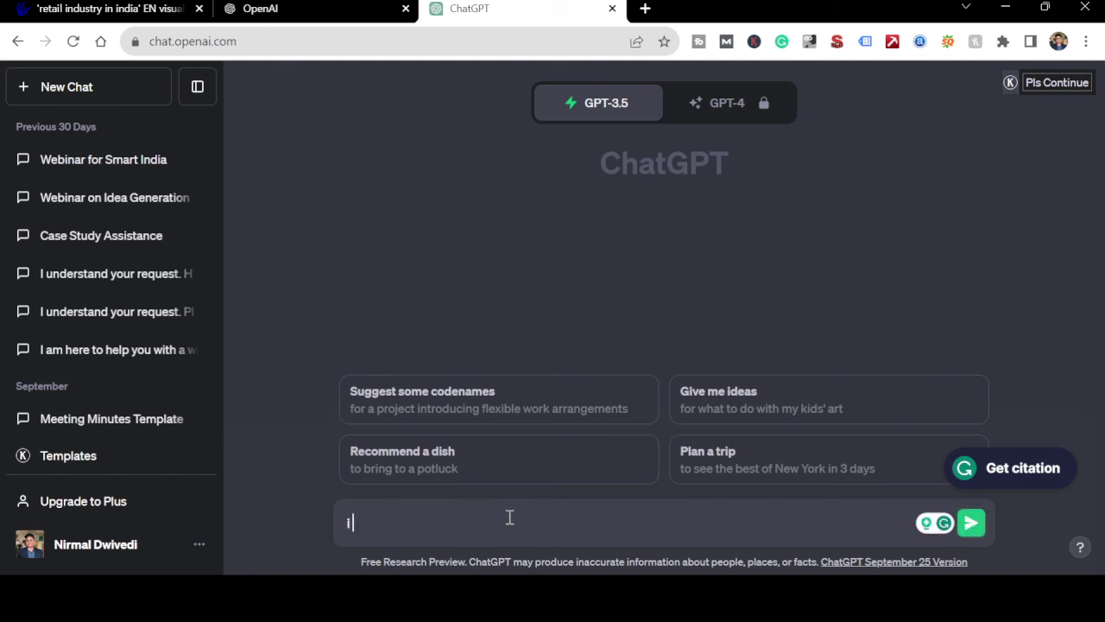
text( want to write a)
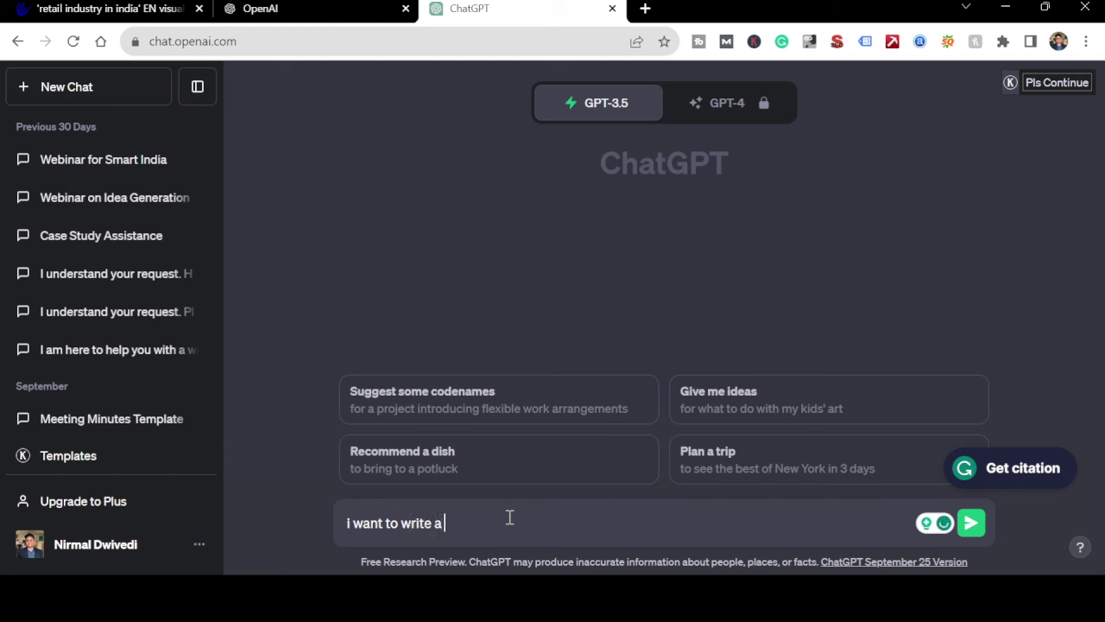
text( rseearch article  on reta)
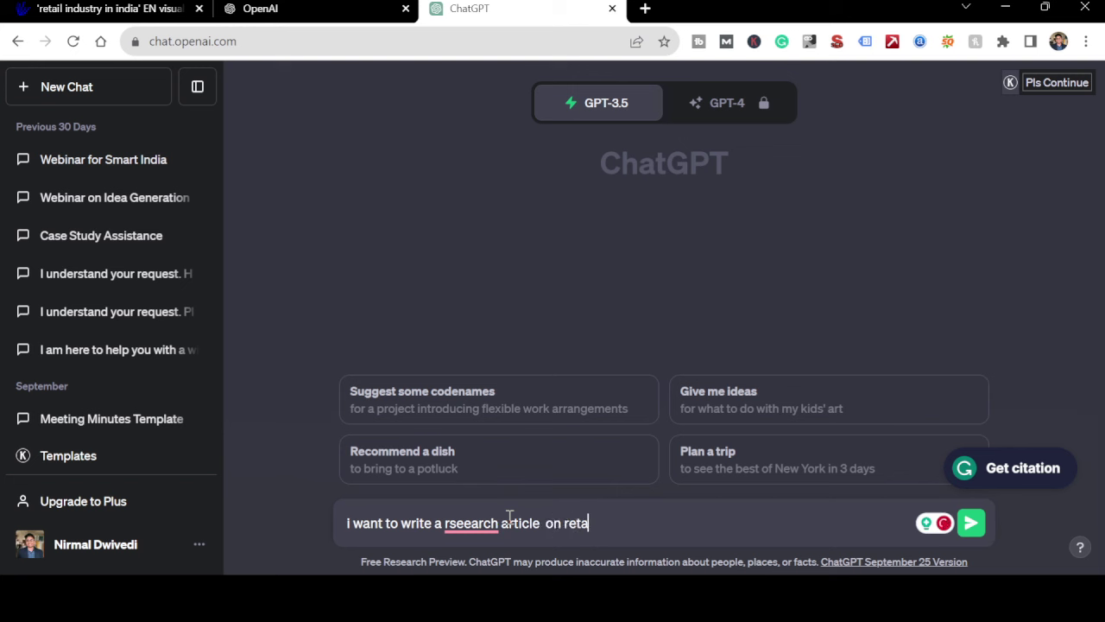
text(il industry in india)
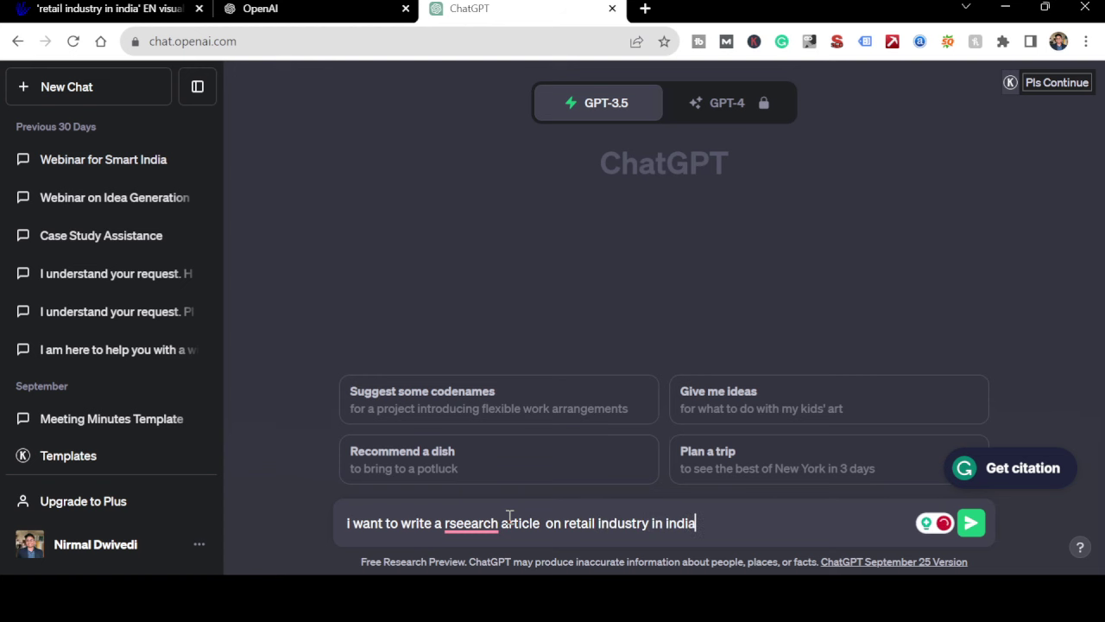
key(Return)
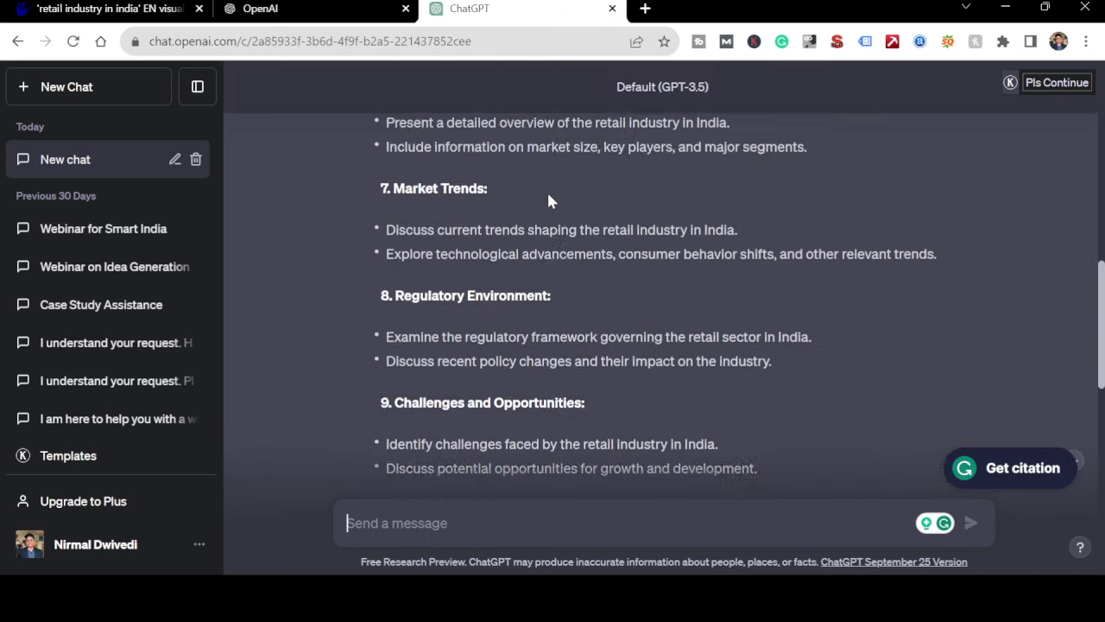
- Read through the suggested research article outline section by section, from the title down to the conclusion
scroll(549, 200, up, 10)
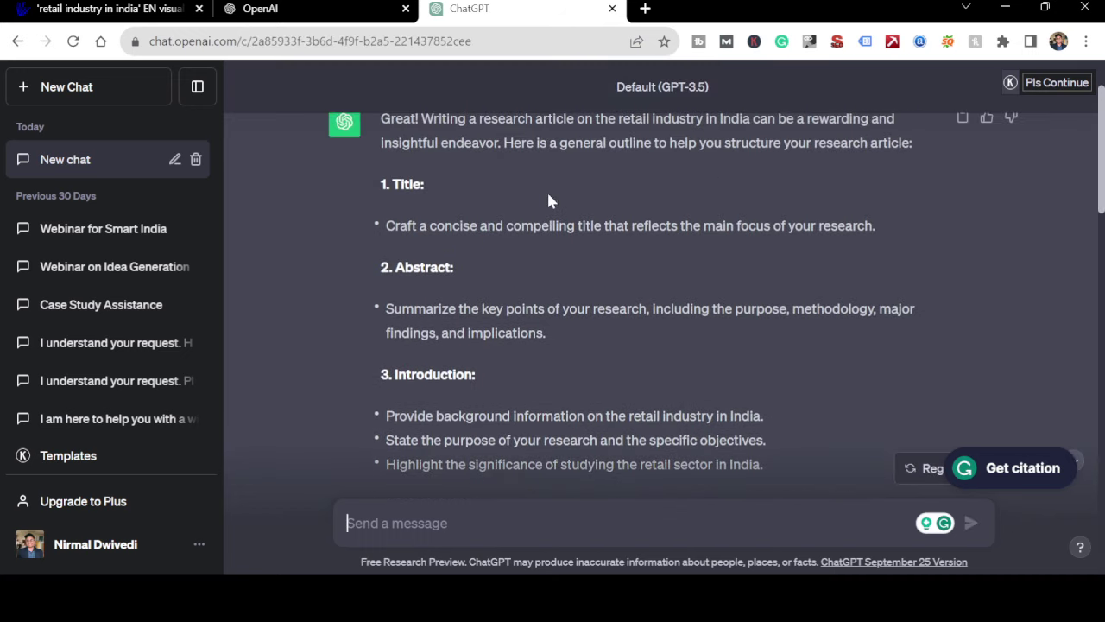
scroll(548, 197, up, 2)
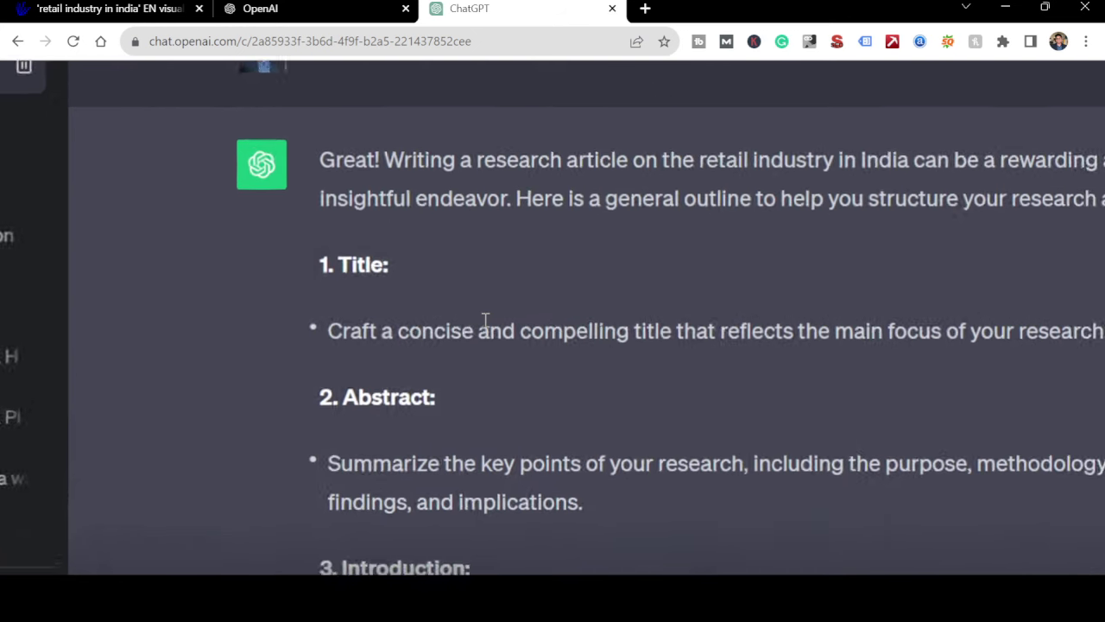
scroll(486, 321, down, 6)
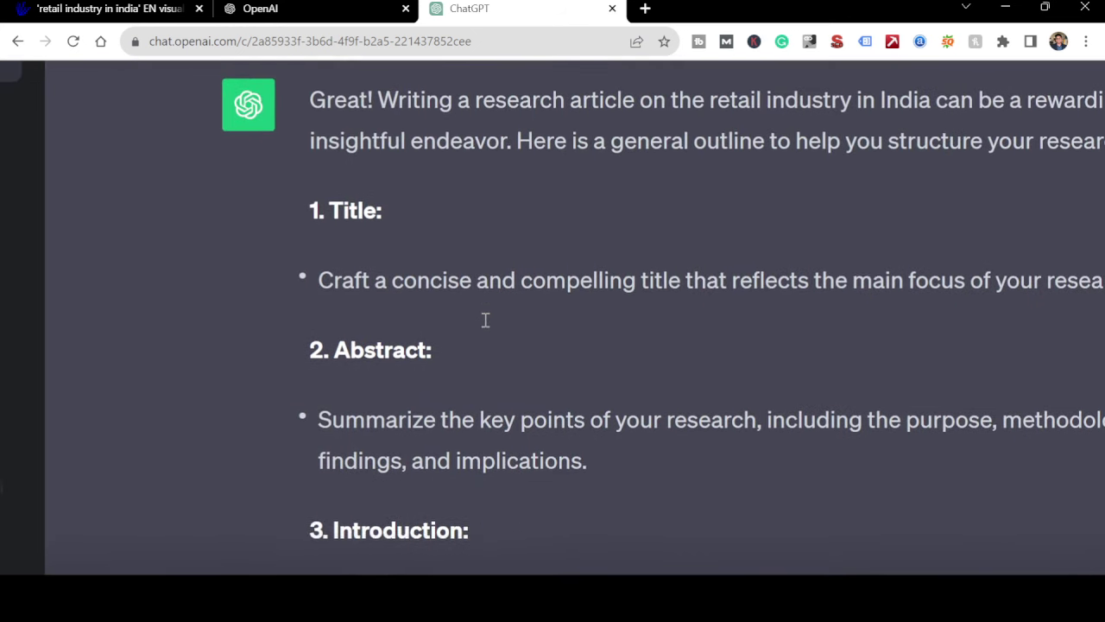
scroll(484, 322, down, 6)
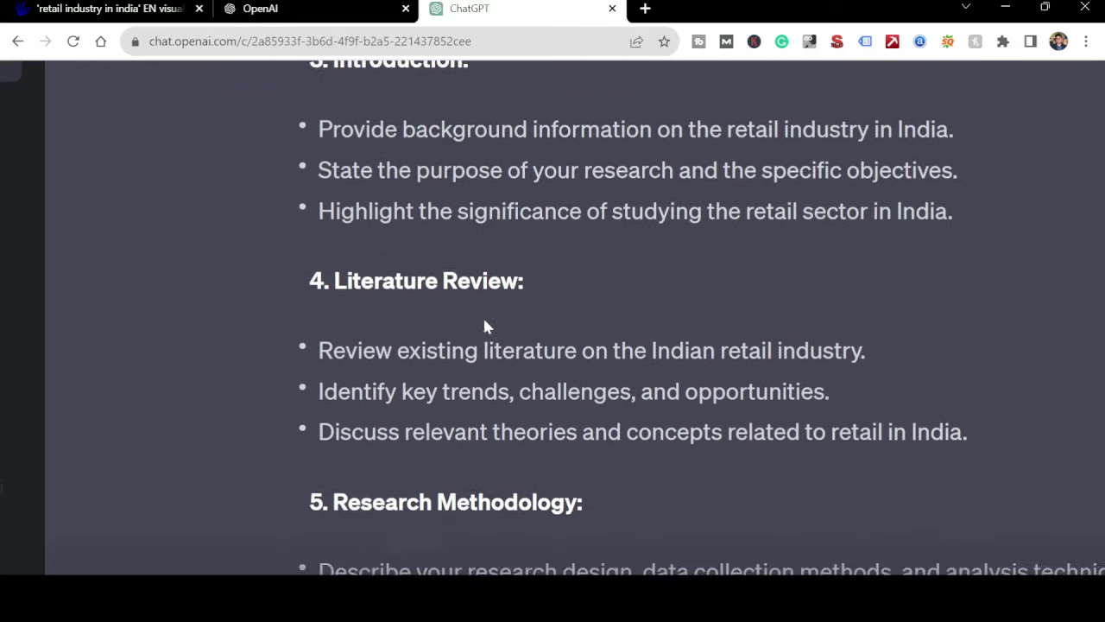
scroll(485, 321, down, 1)
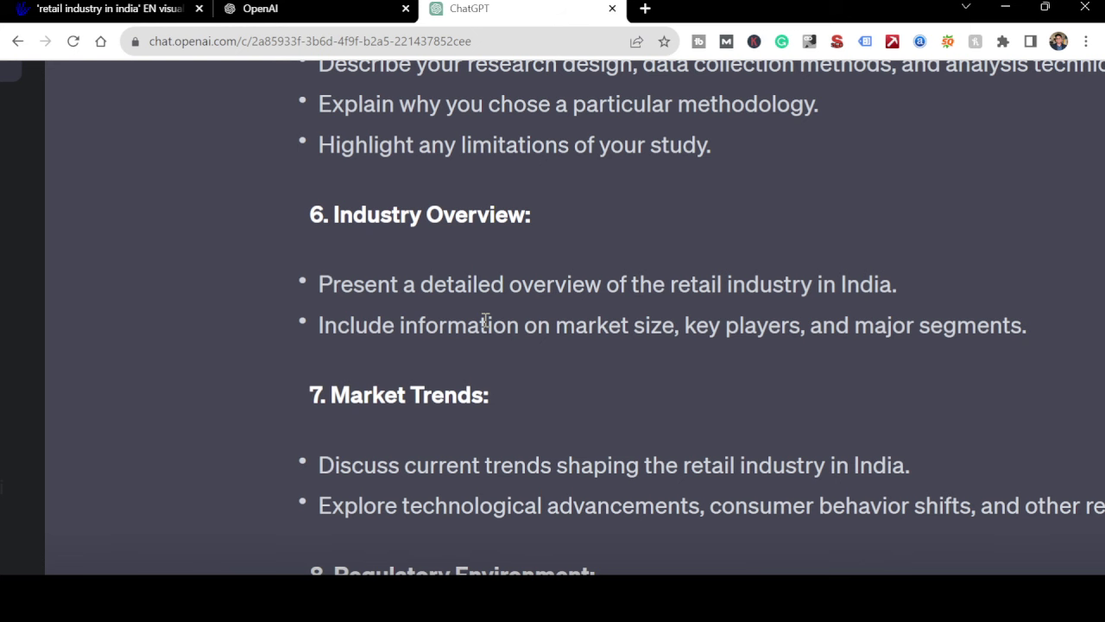
scroll(486, 319, down, 3)
scroll(569, 346, down, 3)
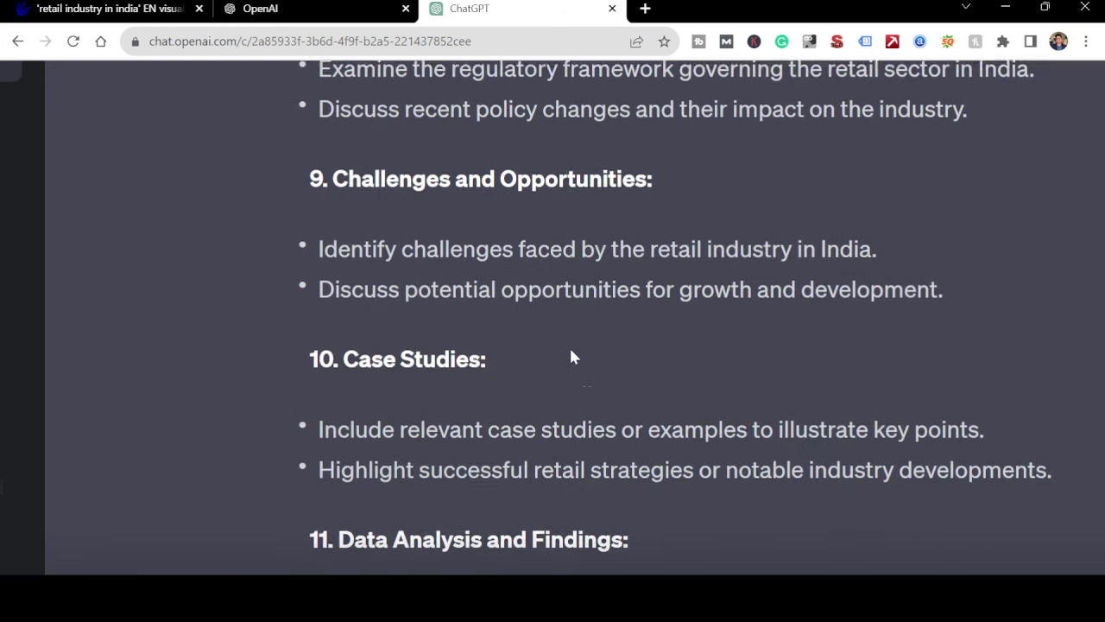
key(ctrl+minus)
key(ctrl+minus)
key(ctrl+minus)
scroll(553, 420, down, 3)
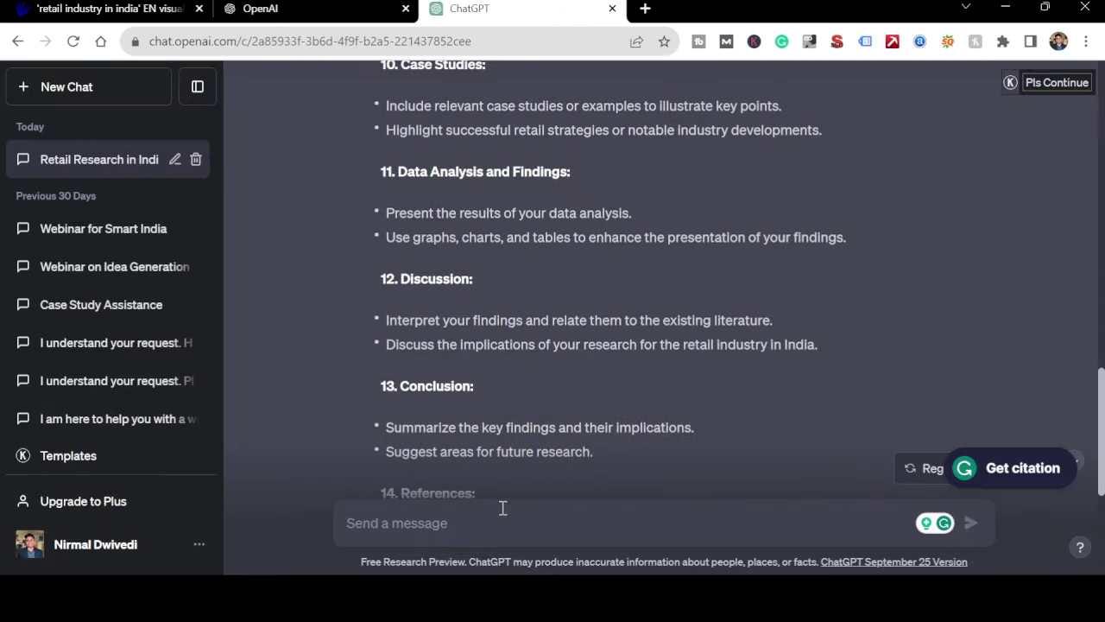
- Send the message "I am not sure where to start, can you help me in figuring out a research gap in the retail industry"
text(I)
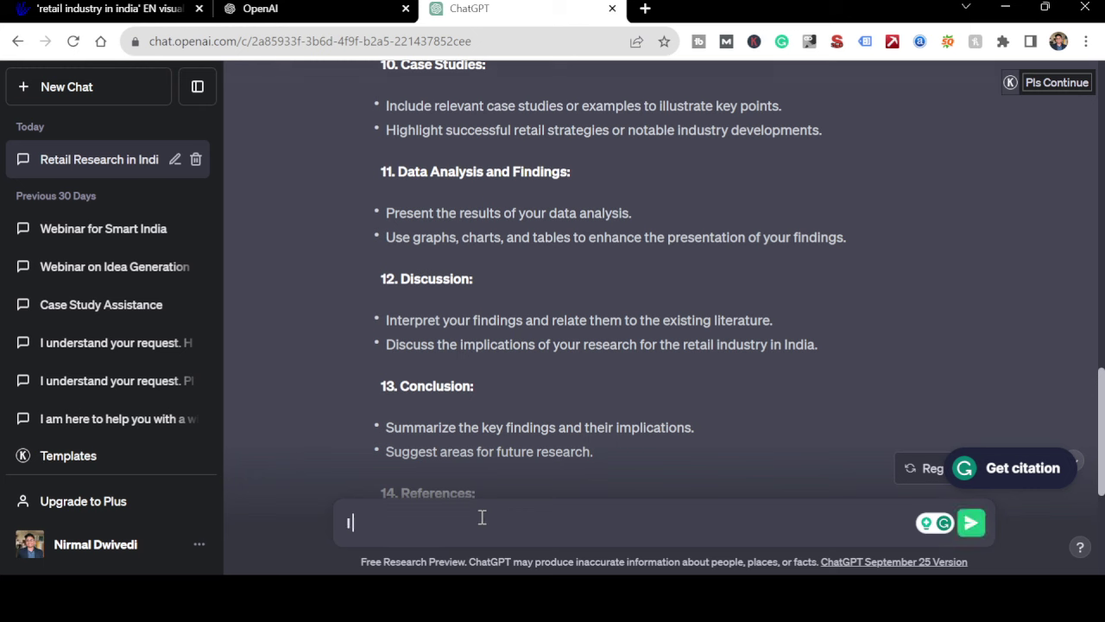
text( am not sure wh)
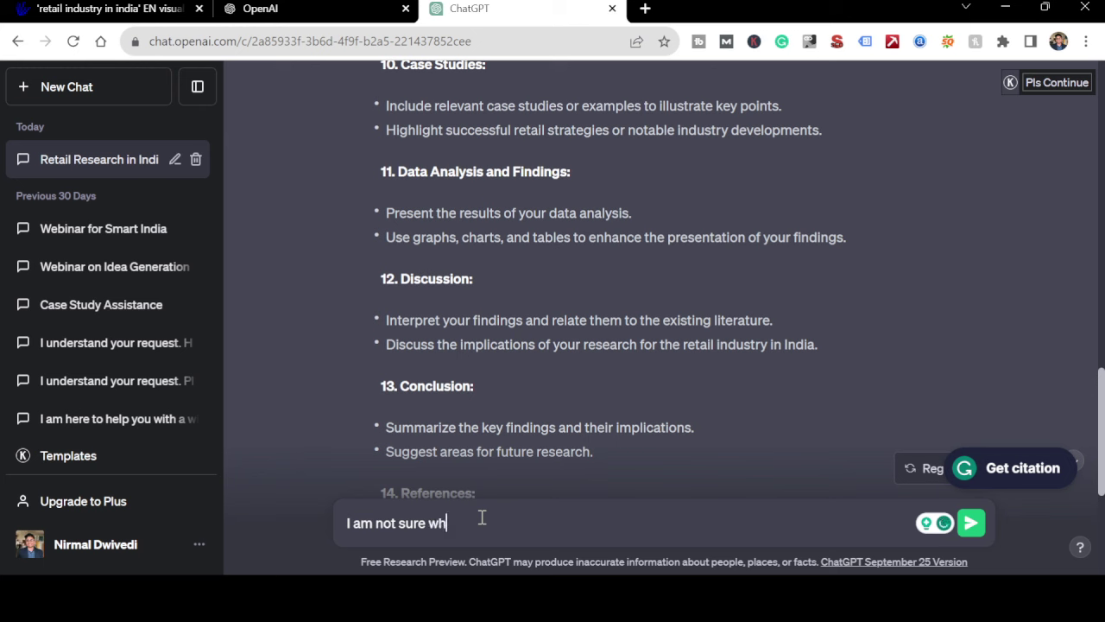
text(ere to start, can)
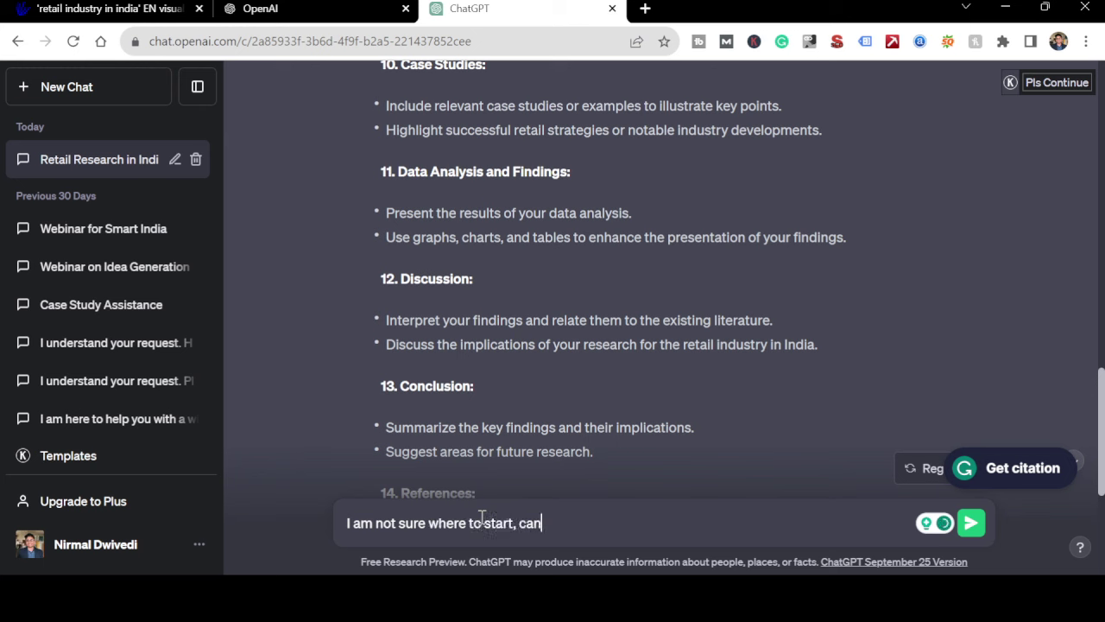
text( you help me in f)
text(iguring out)
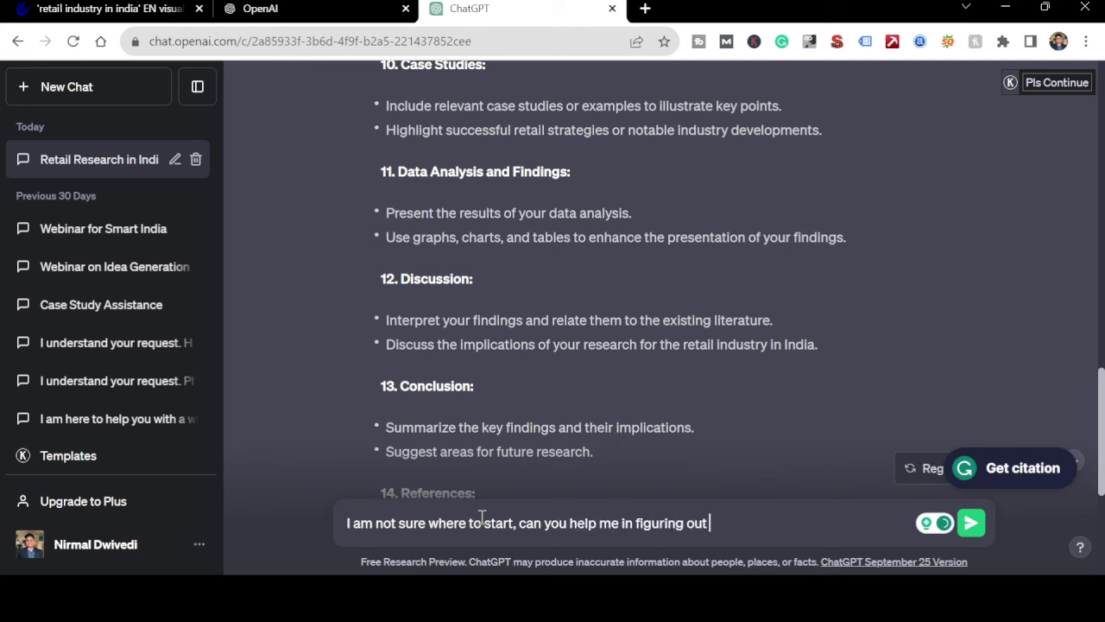
text( a research gap i)
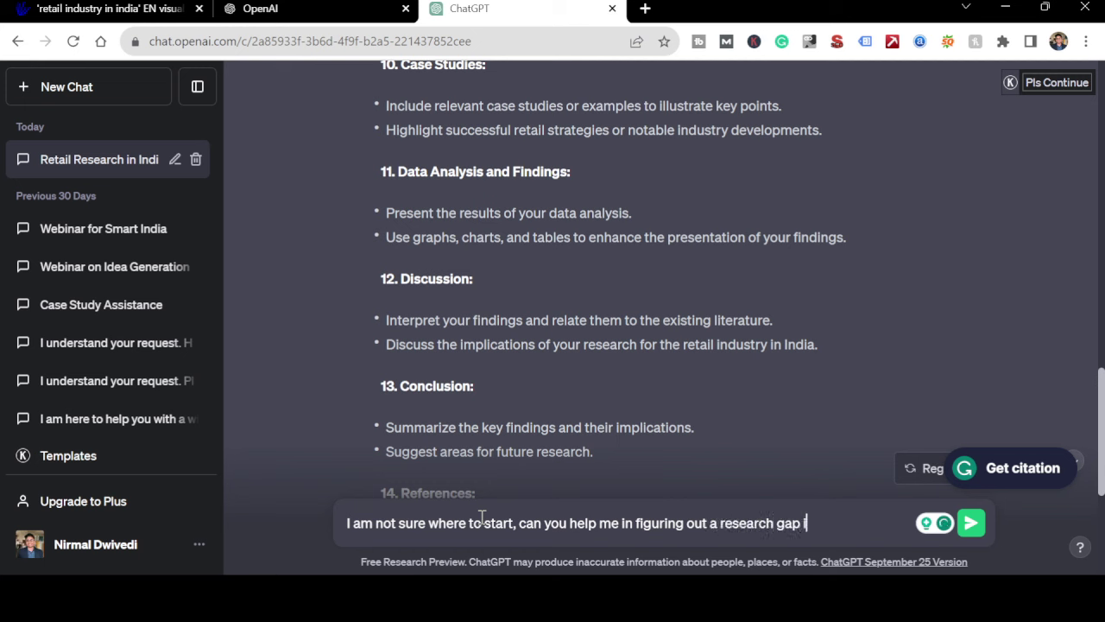
text(n the retail indus)
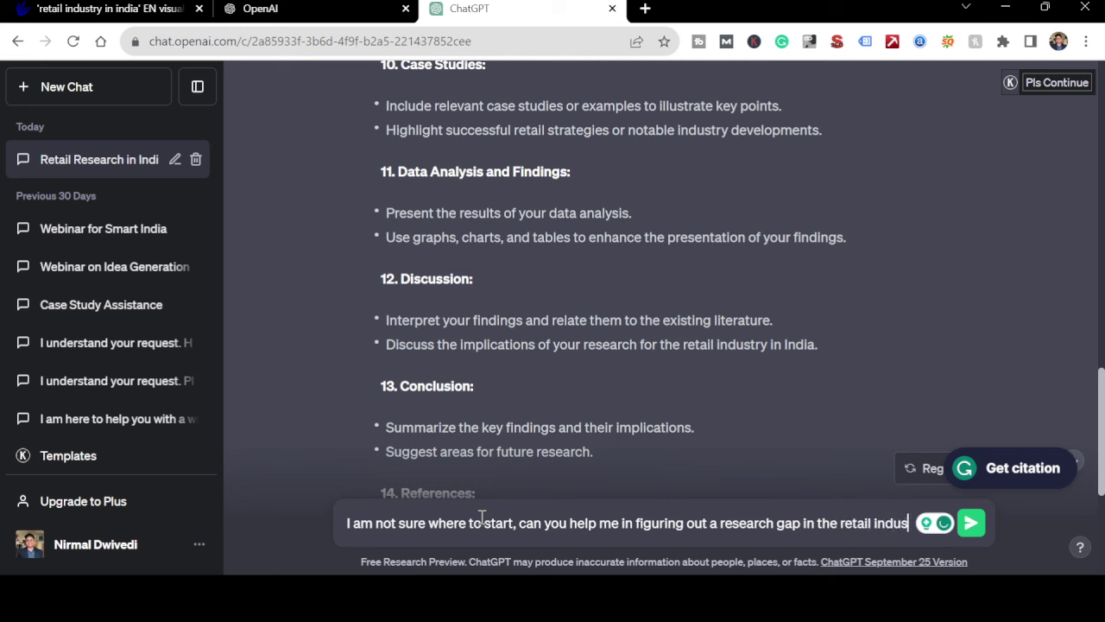
text(tr)
key(Return)
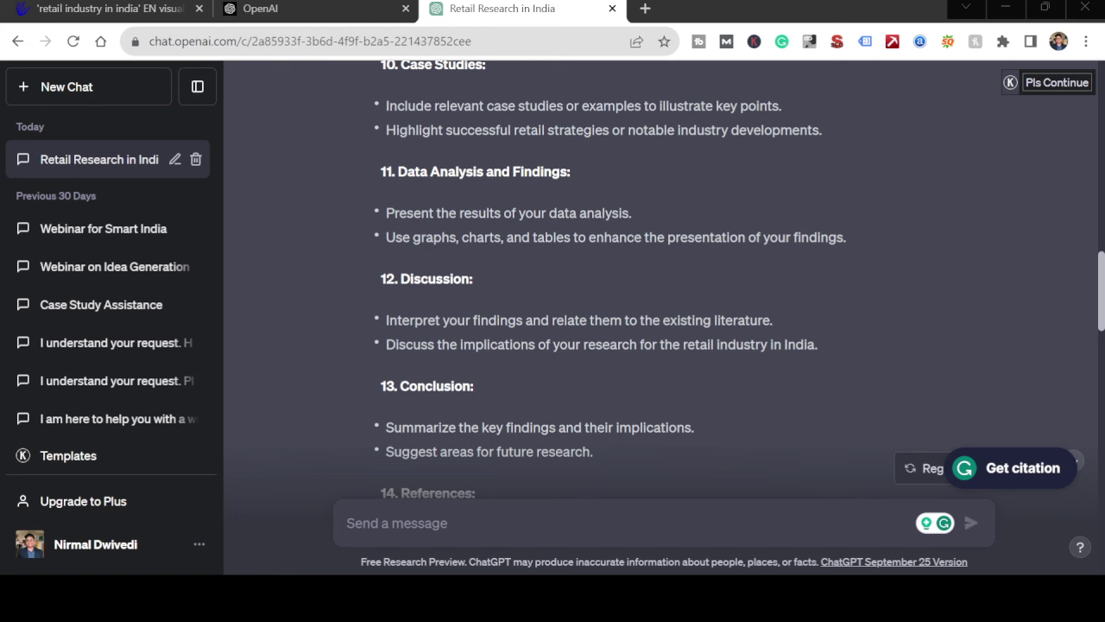
- Review the advice on pinpointing a research gap and send the follow-up "can you identify a research gap in the same"
click(664, 493)
scroll(665, 494, down, 9)
scroll(645, 420, up, 3)
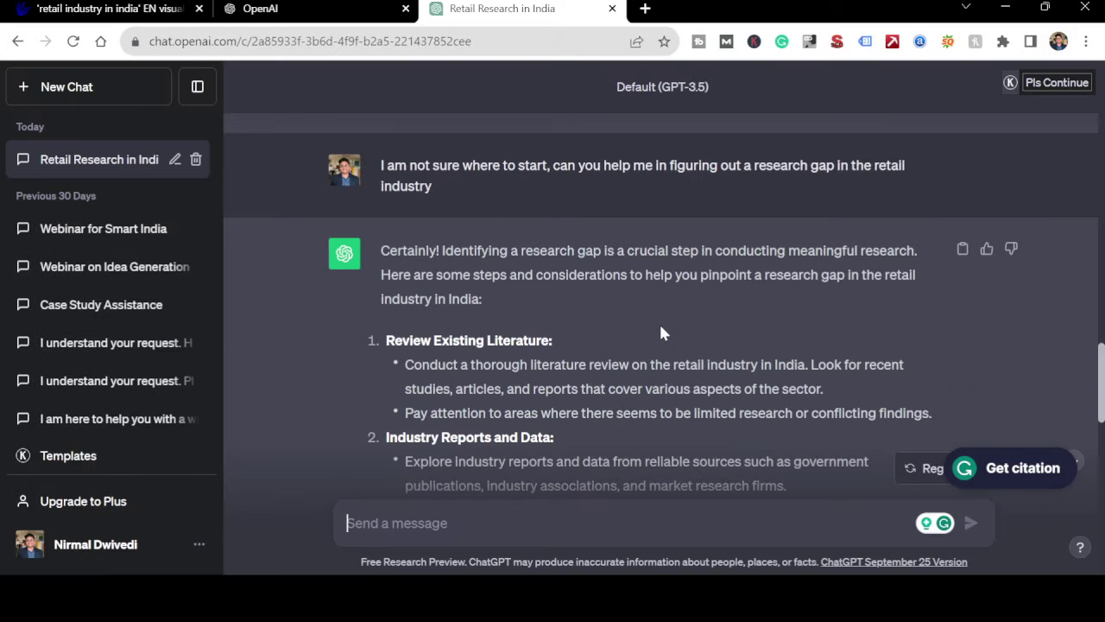
scroll(660, 332, down, 1)
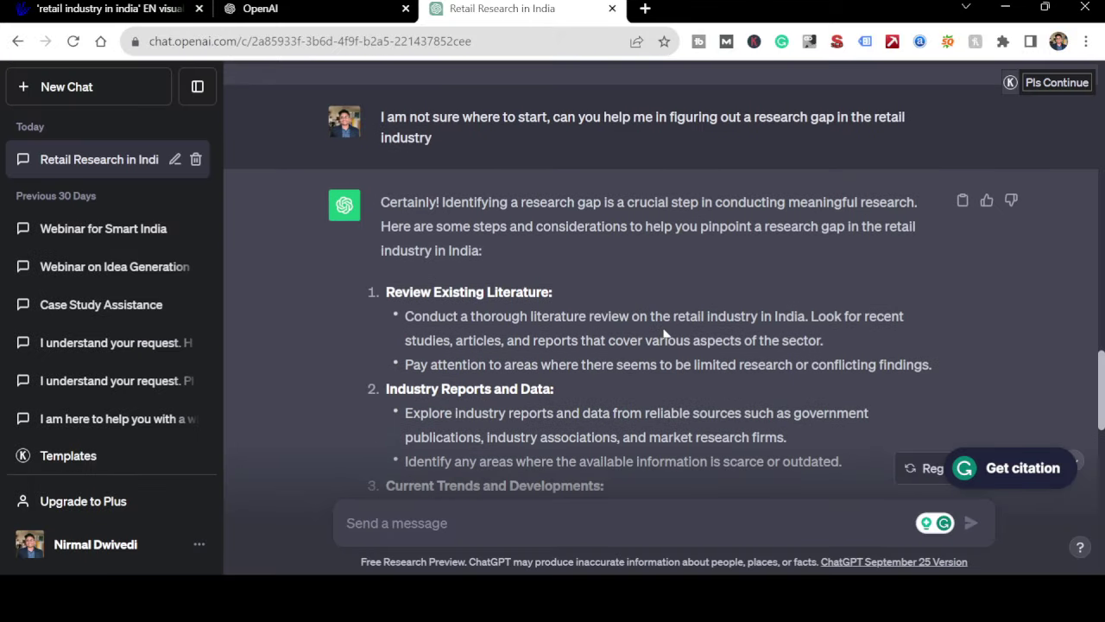
scroll(660, 281, down, 10)
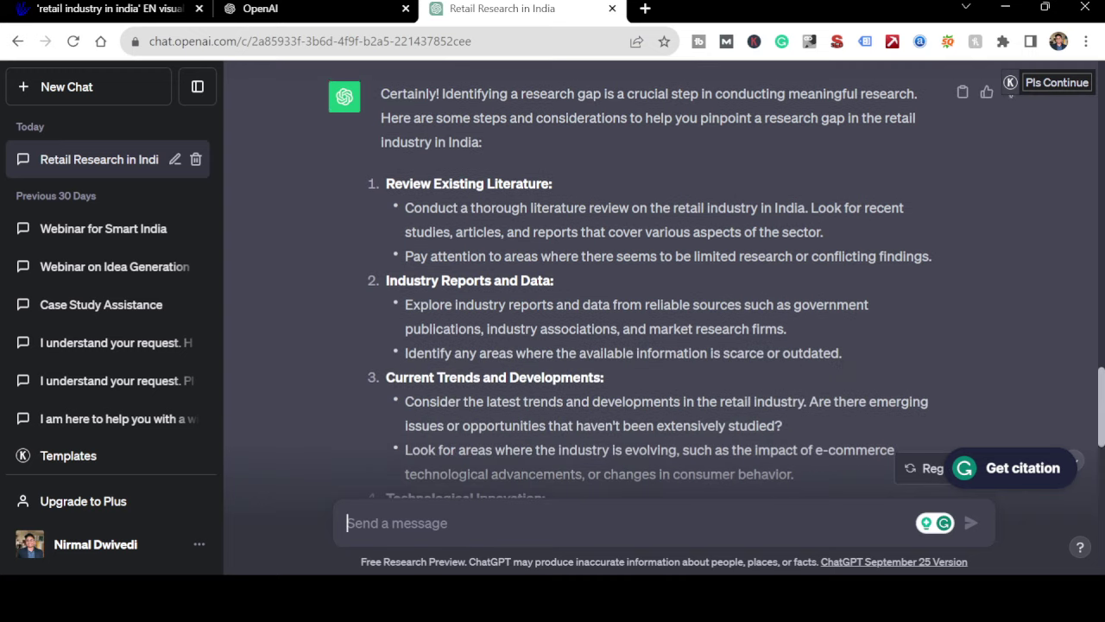
scroll(660, 281, down, 4)
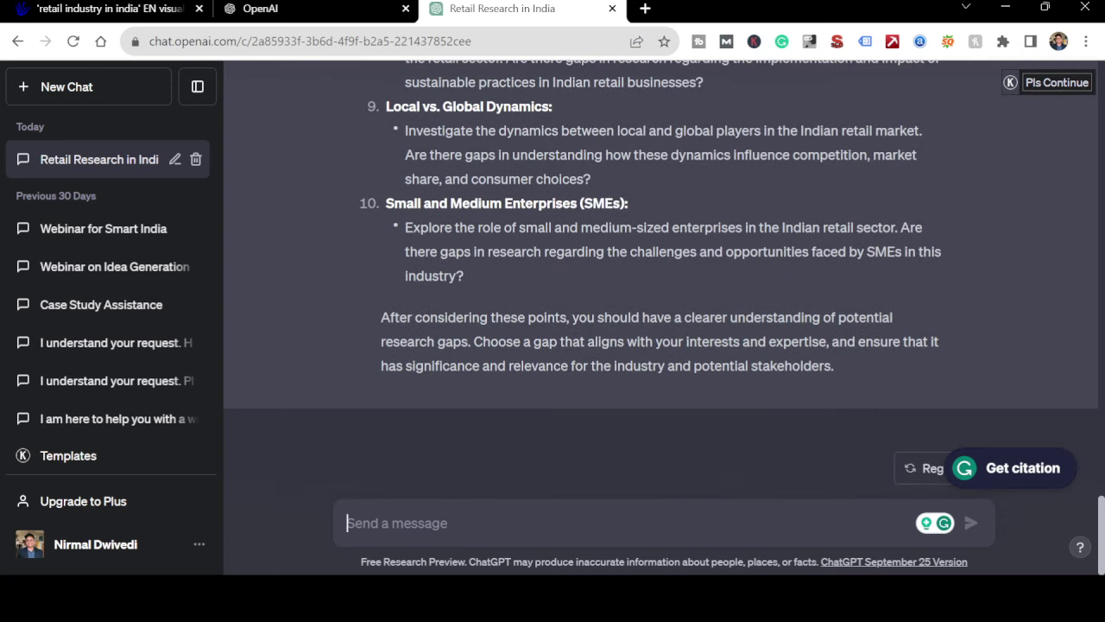
text(can you id)
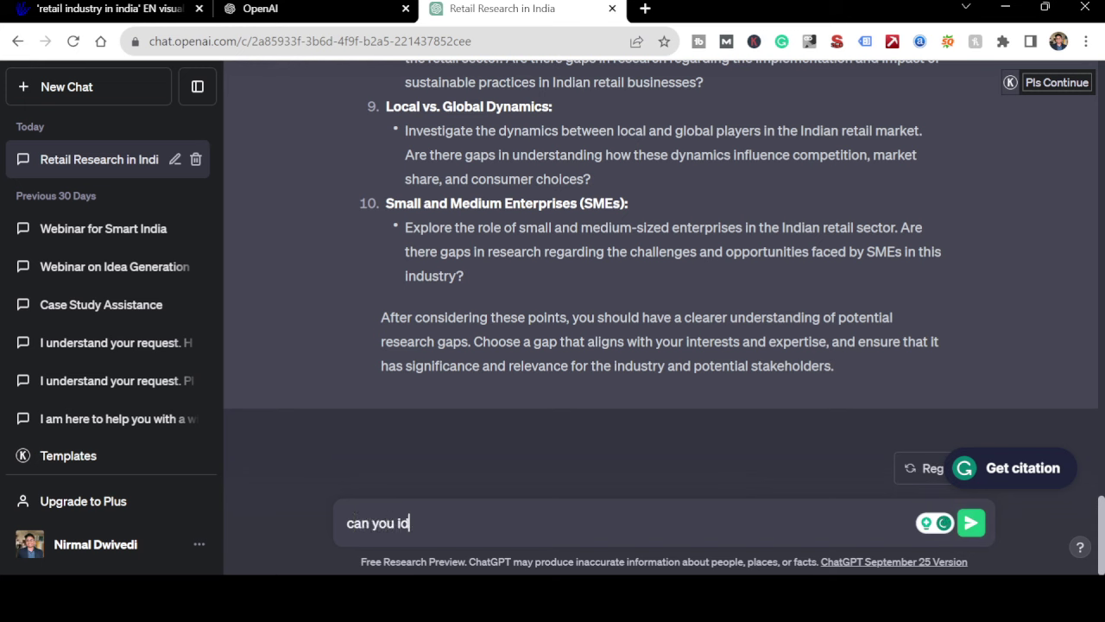
text(entify a research ga)
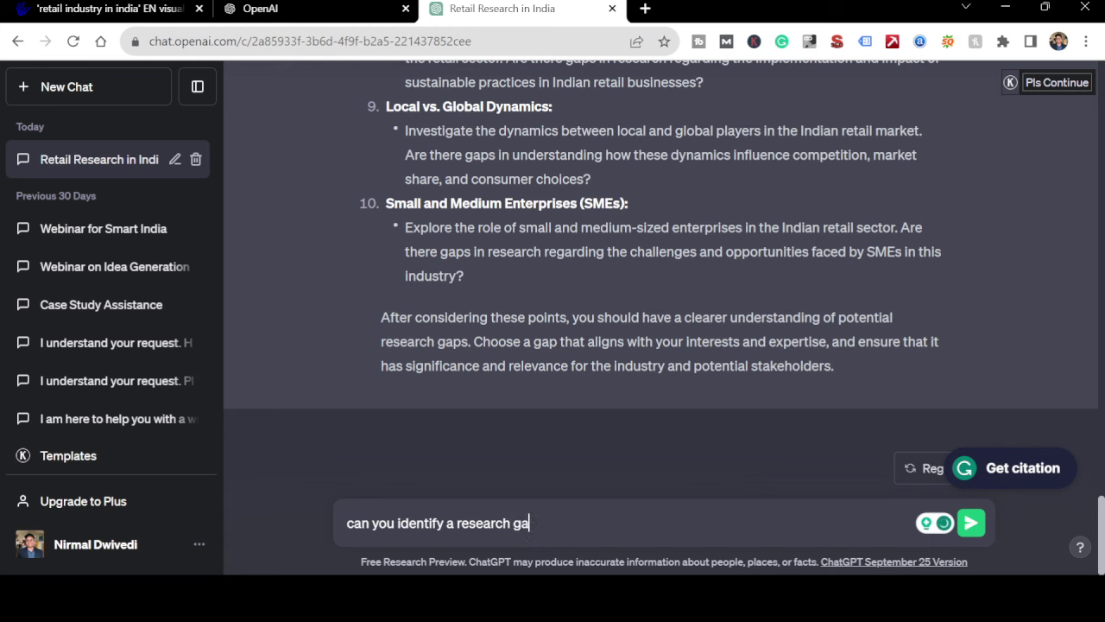
text(p in the same)
key(Return)
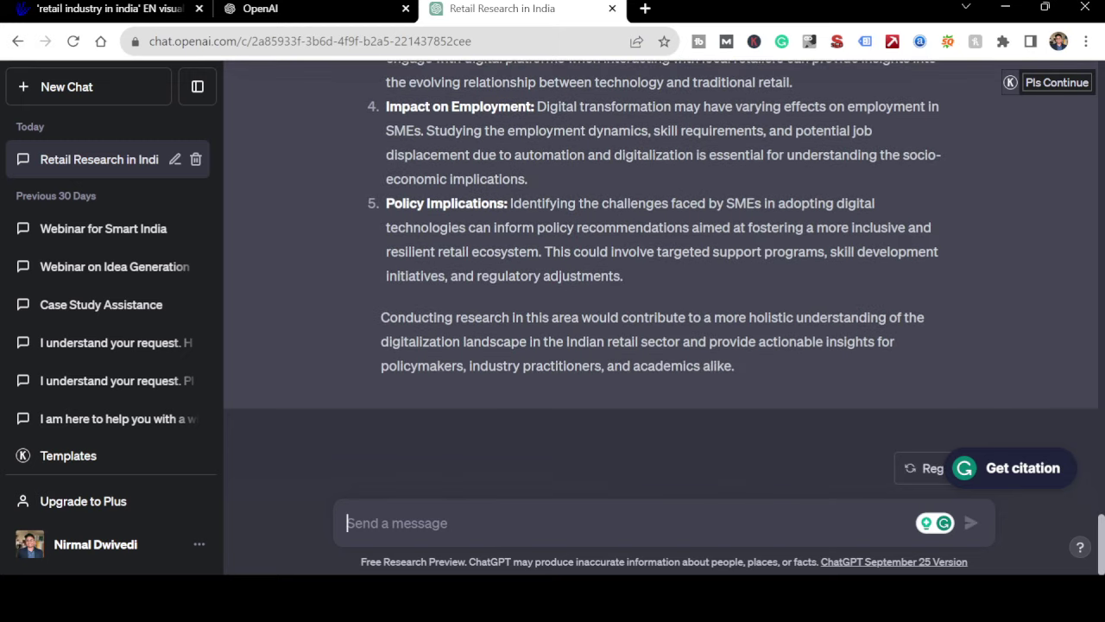
- Send the message "perfect I am going with the topic you have suggested but can you streamline a suitable title for the same"
scroll(661, 293, up, 10)
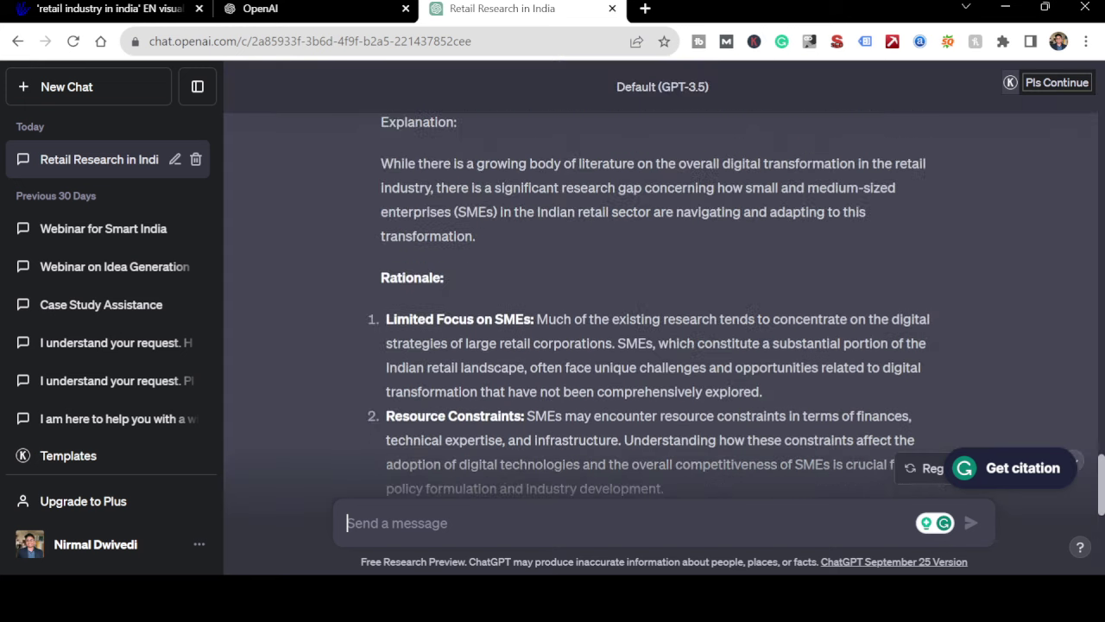
scroll(661, 294, down, 3)
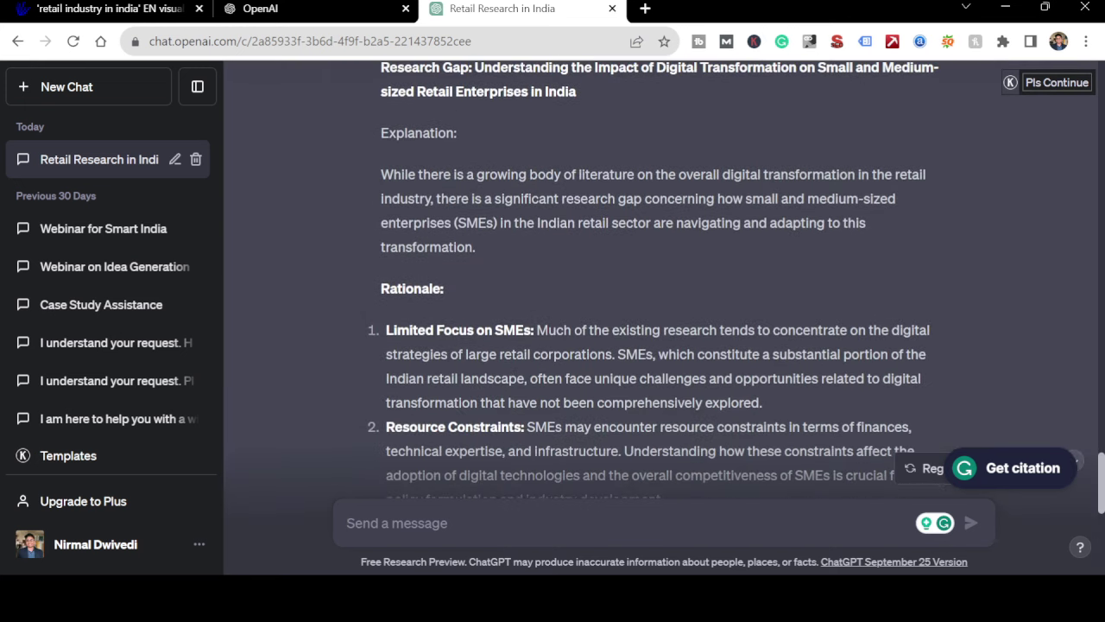
scroll(660, 293, up, 4)
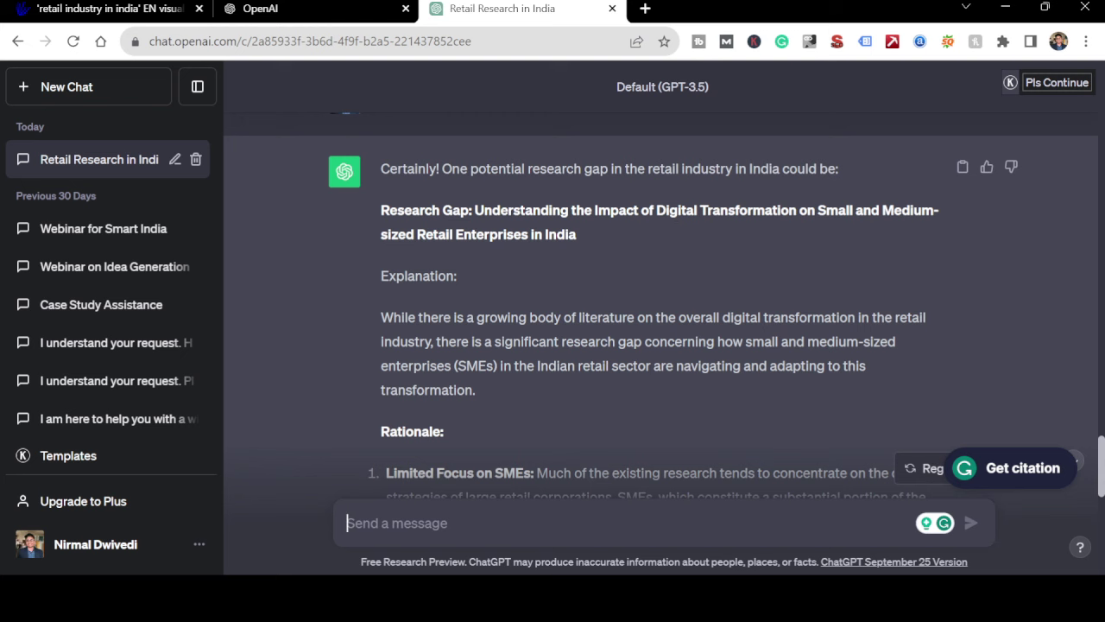
scroll(660, 293, down, 2)
scroll(660, 294, down, 6)
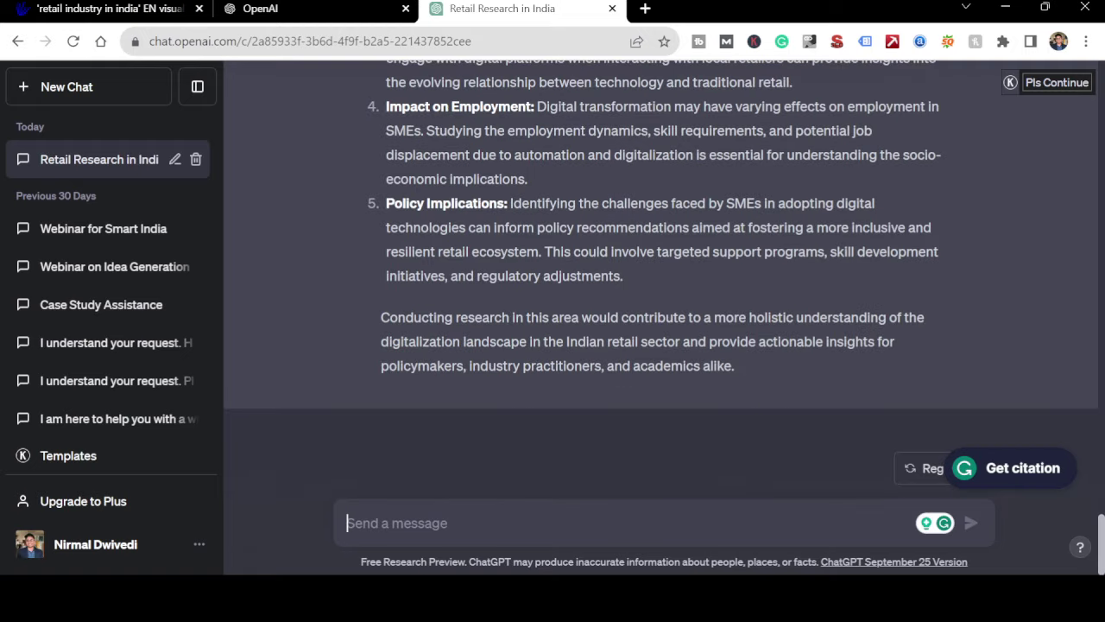
text(p)
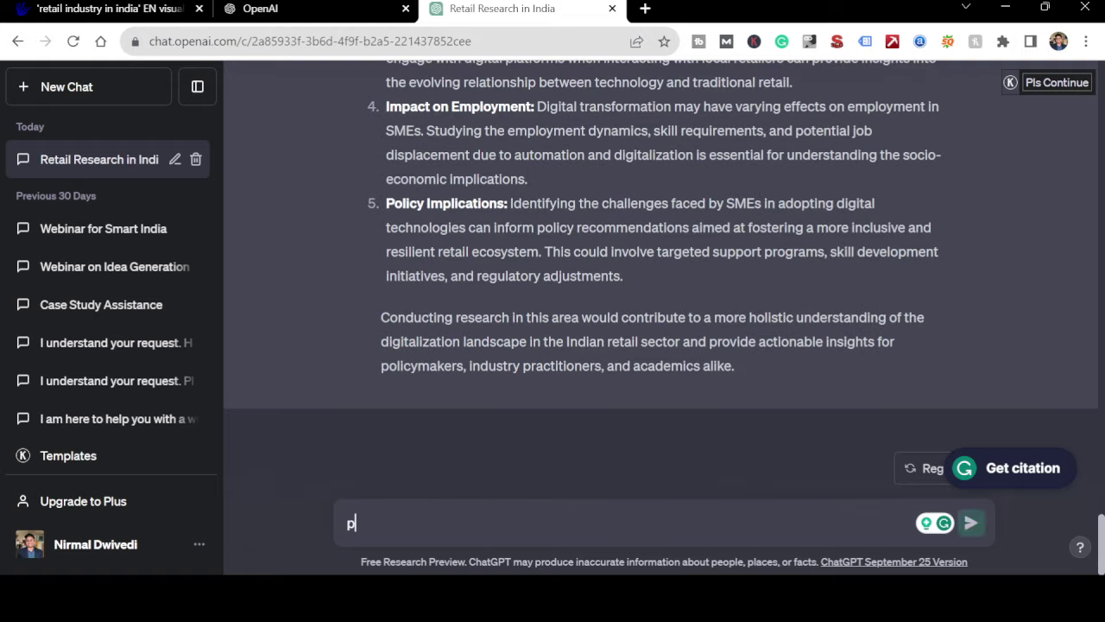
text(erfect I)
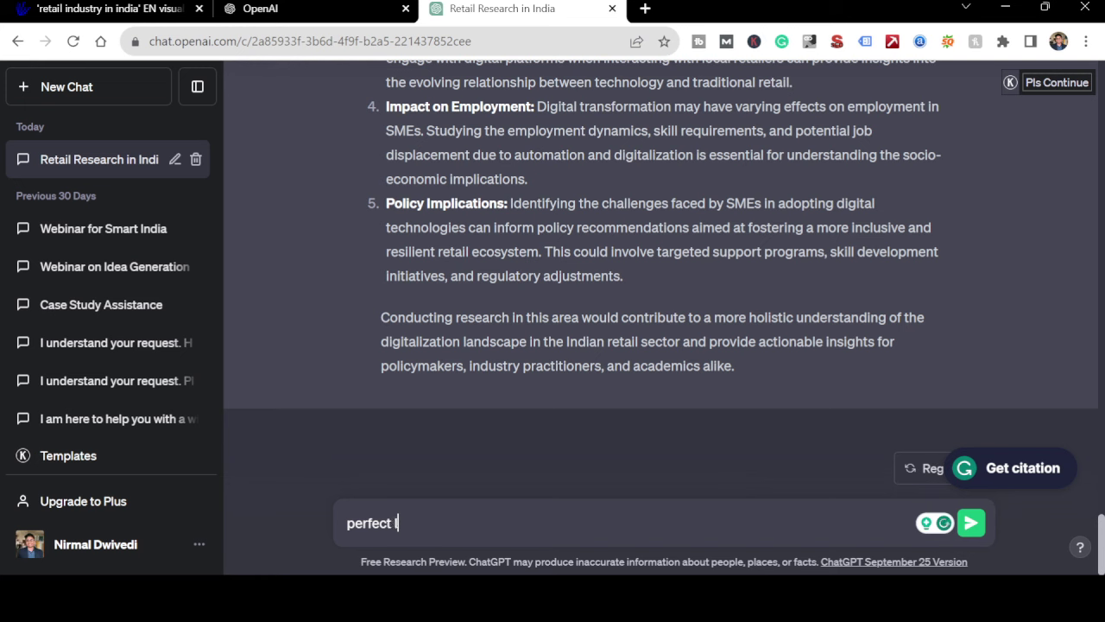
text( am going with the t)
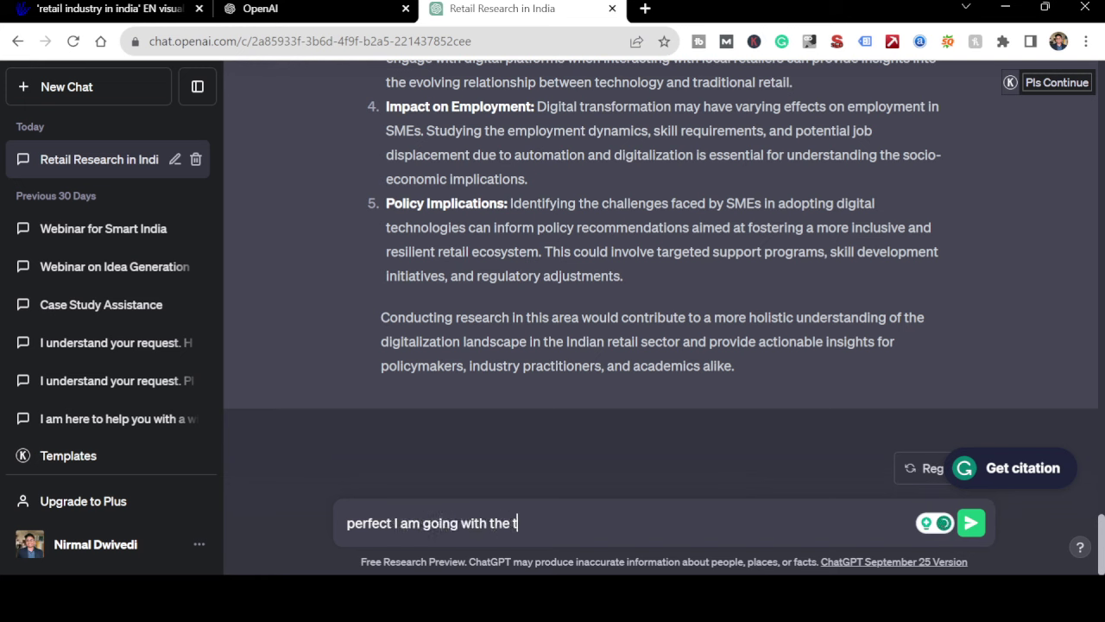
text(opic you have sugges)
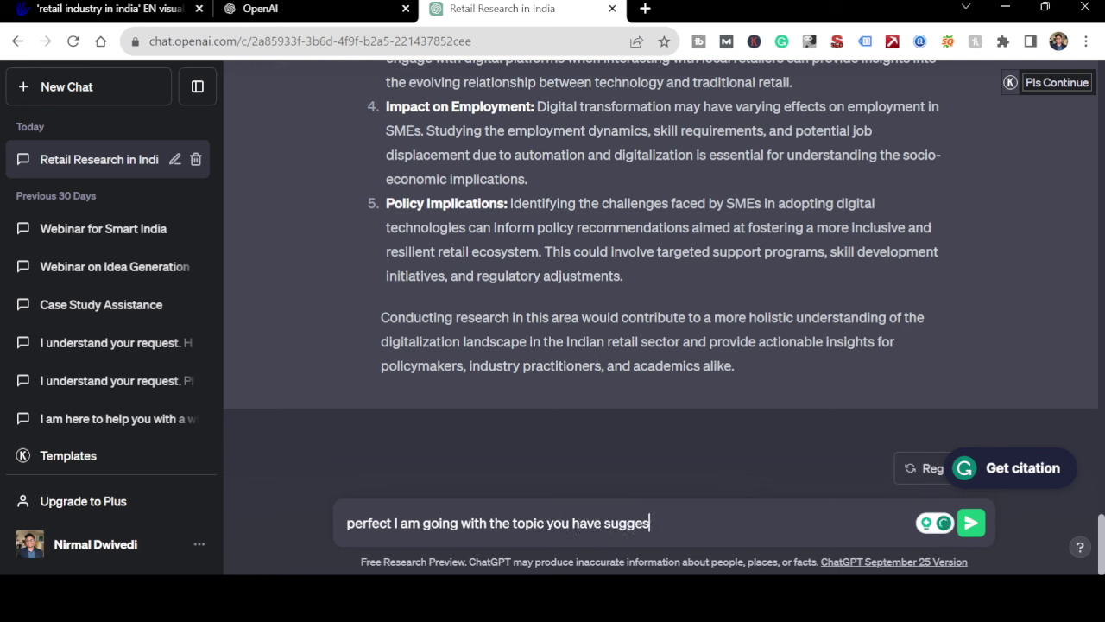
text(ted but can you)
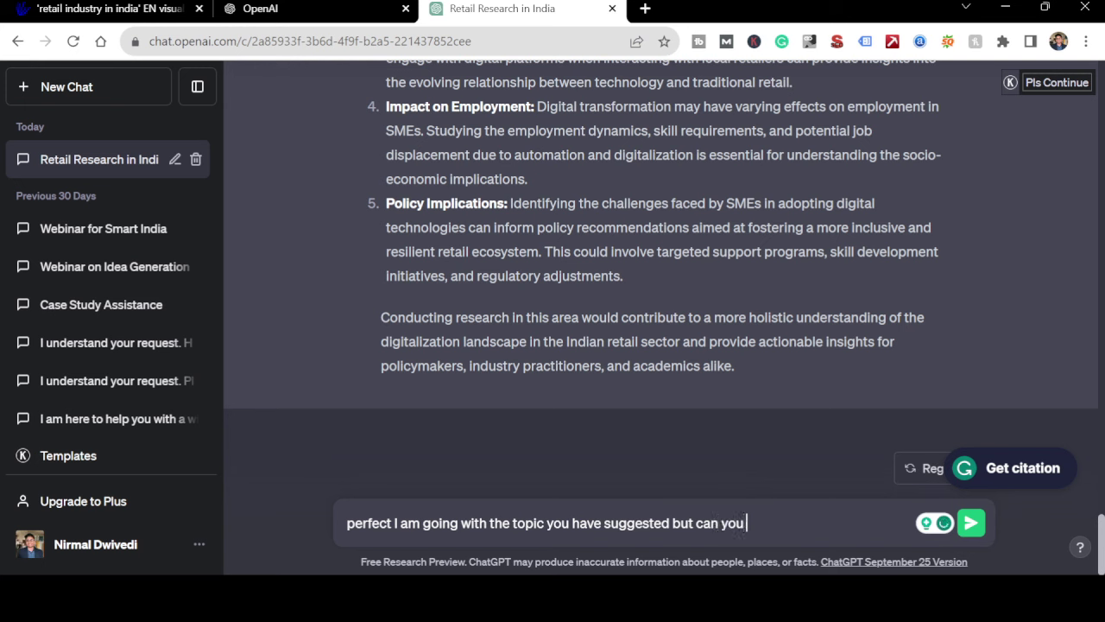
text( streamline a suita)
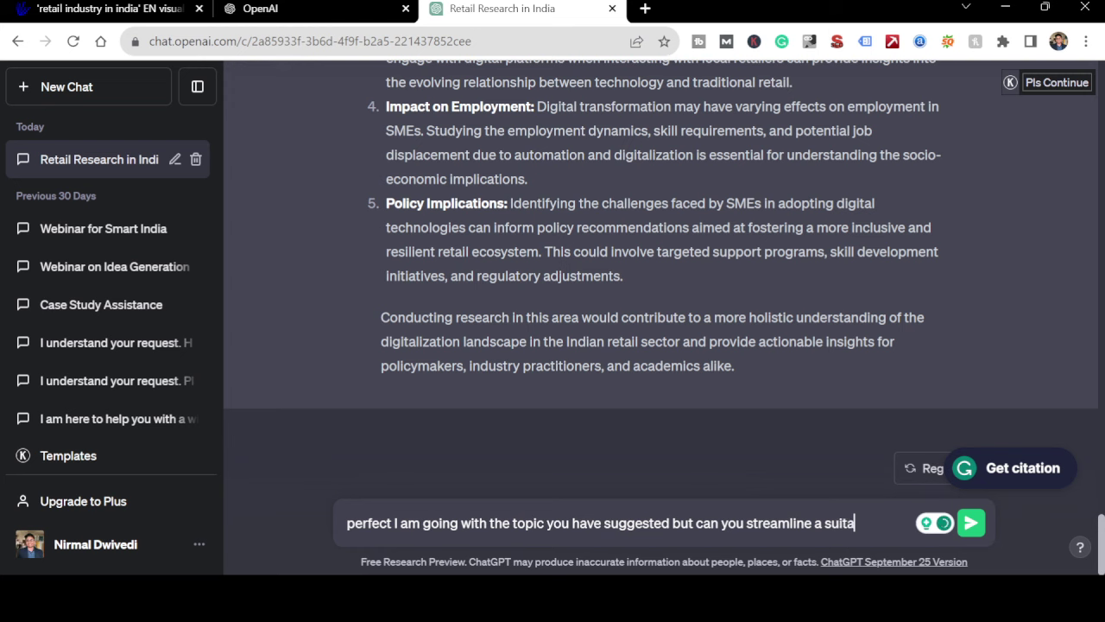
text(ble title for the s)
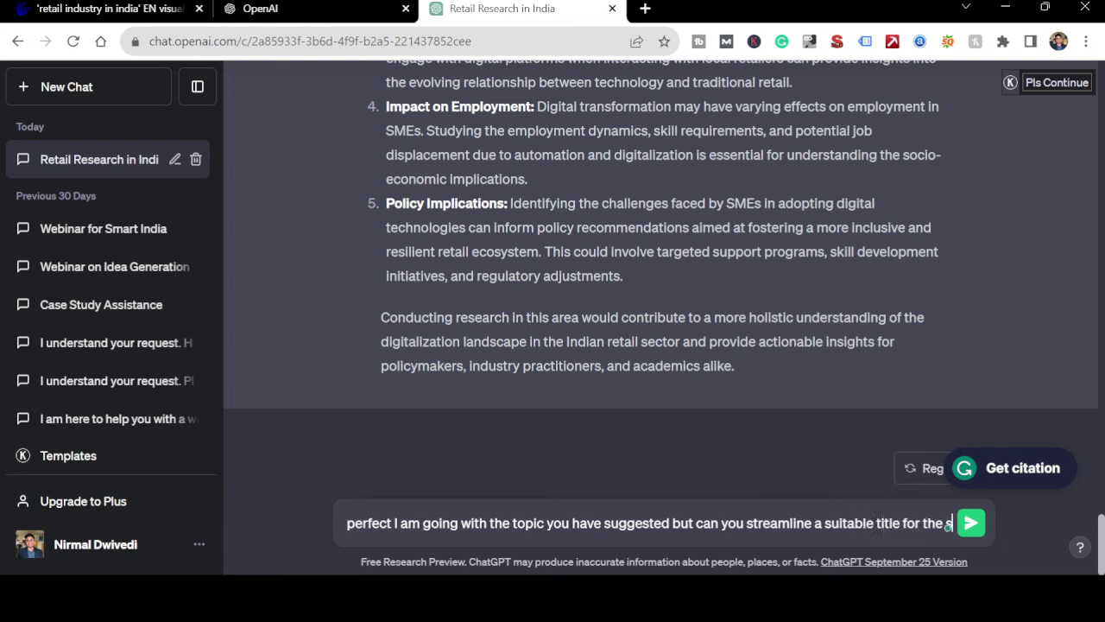
text(ame)
key(Return)
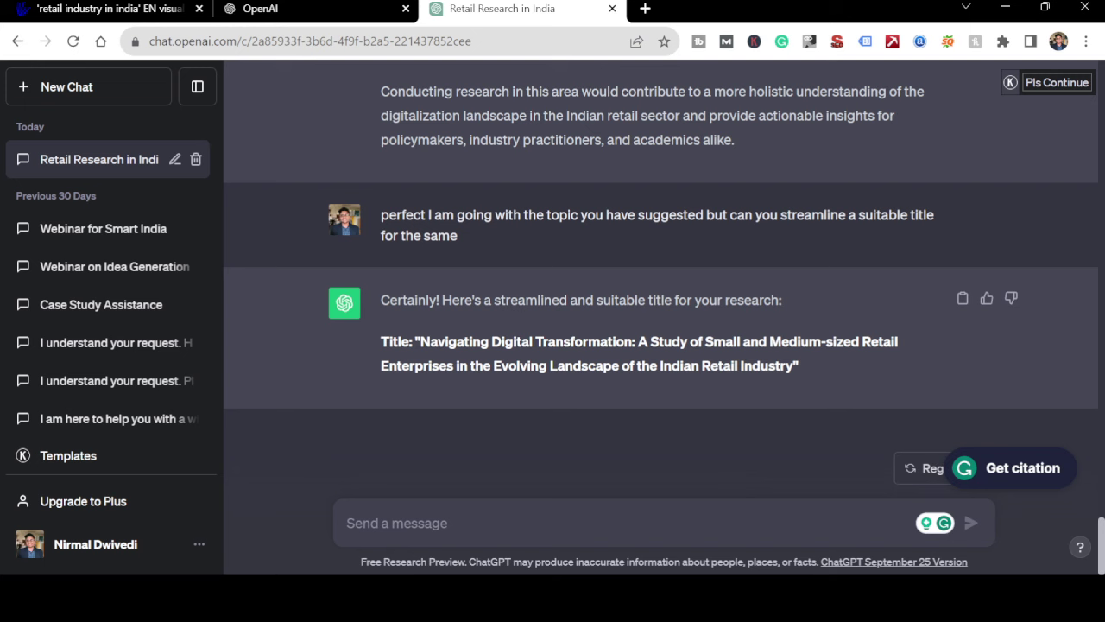
- Send the follow-up message "Can you help me in framing objectives of the study"
click(474, 393)
text(Ca)
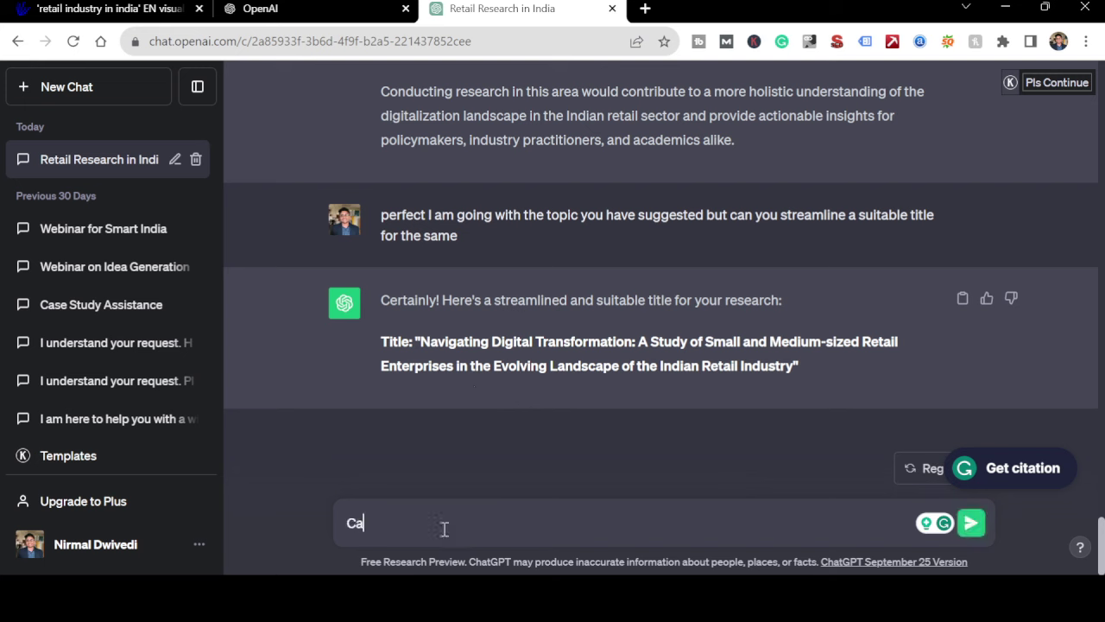
text(n you wr)
key(BackSpace)
key(BackSpace)
text(help me )
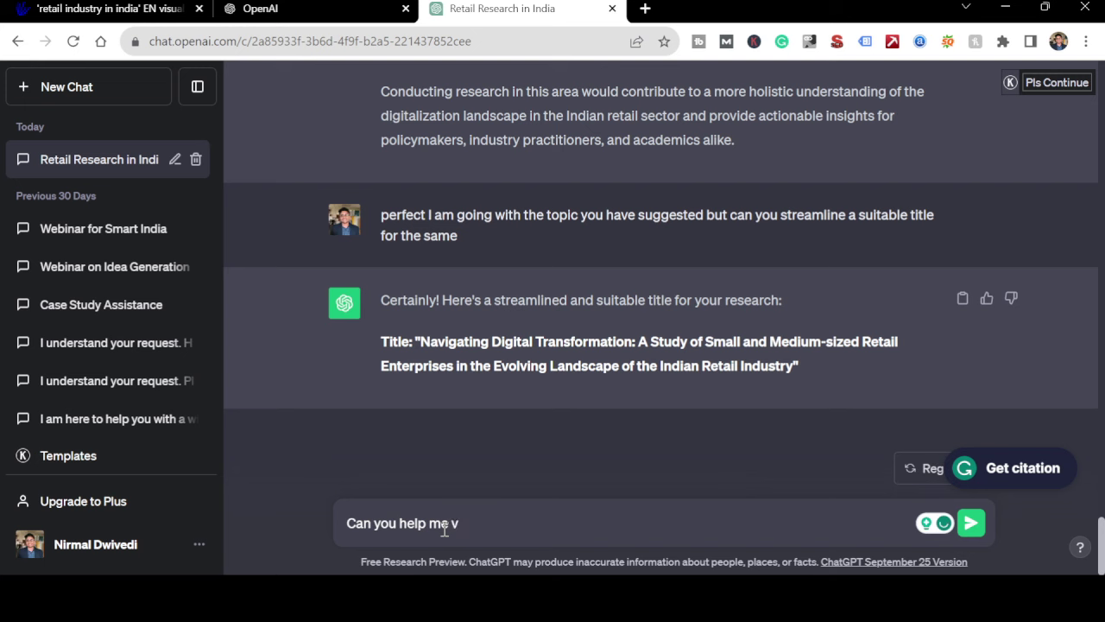
text(in framing object)
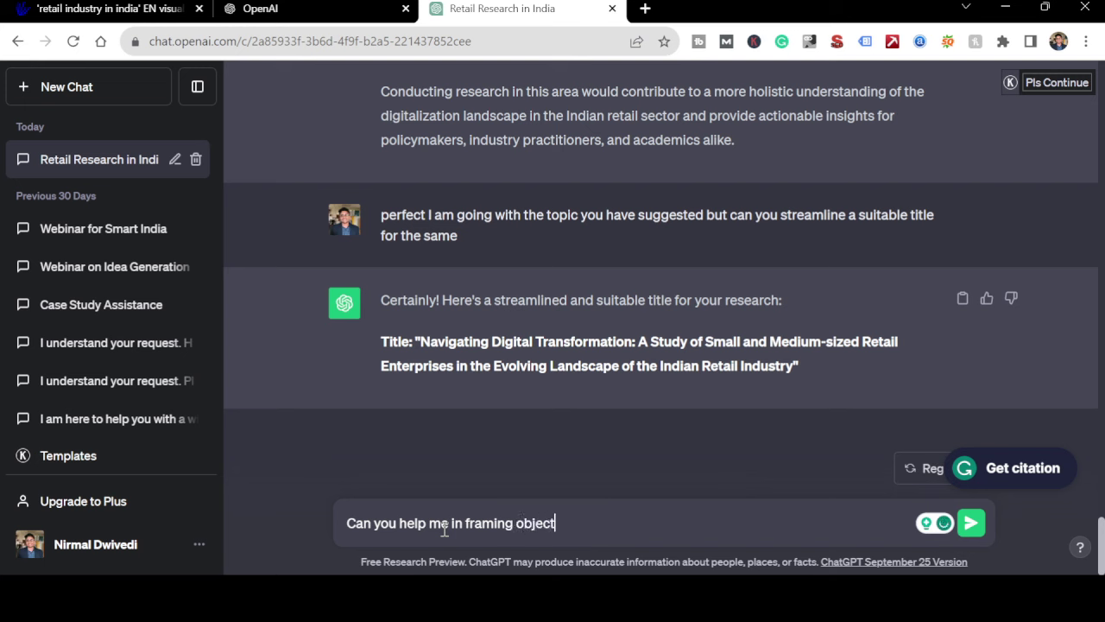
text(ives of the study)
key(Return)
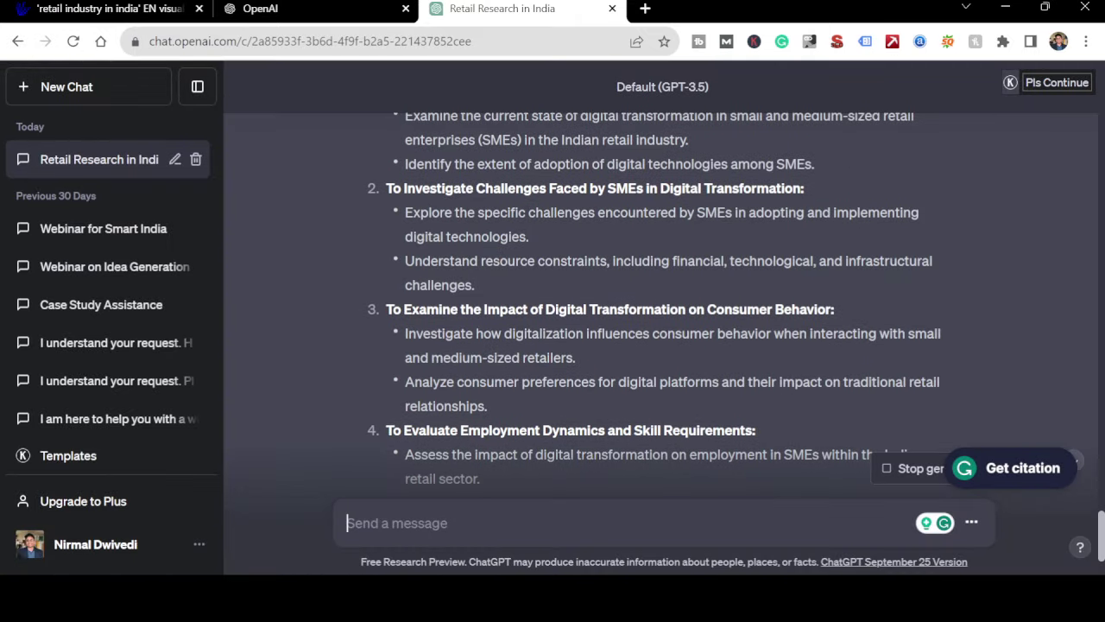
- Look over the suggested study objectives and send the message "can you convert it into 3 one liner objectives"
scroll(496, 253, up, 3)
scroll(537, 194, down, 3)
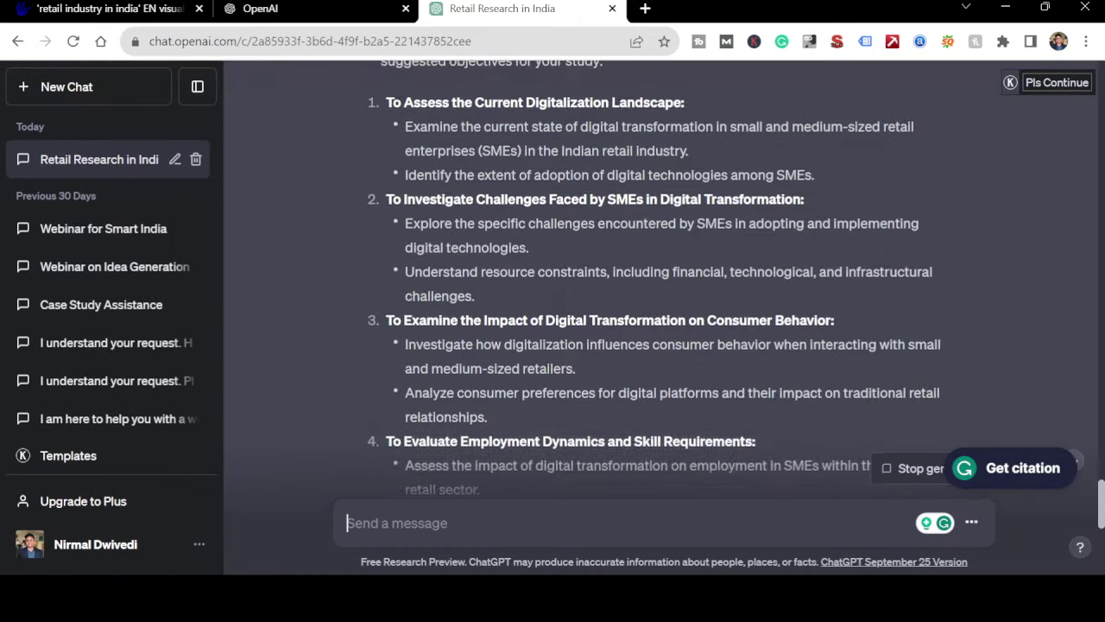
scroll(537, 193, down, 6)
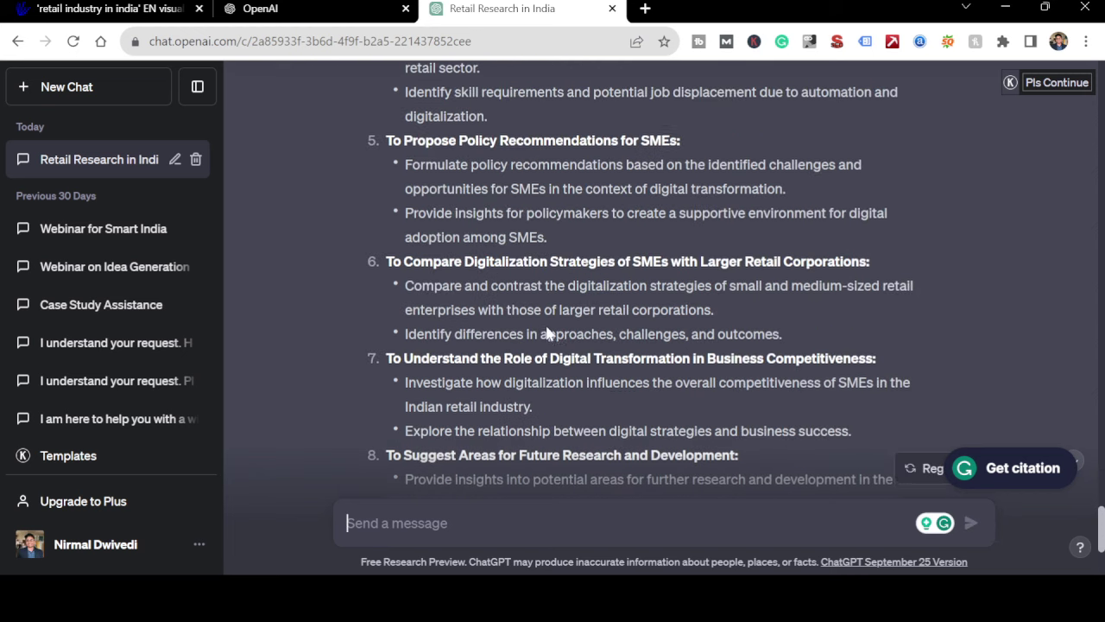
text(can )
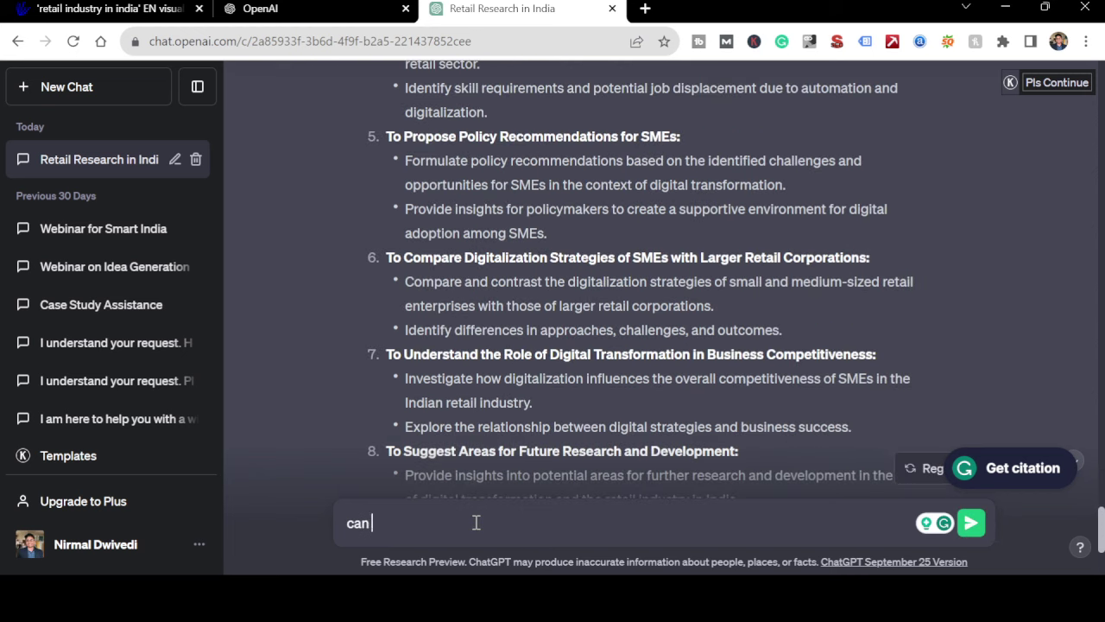
text(you convert it into 3 o)
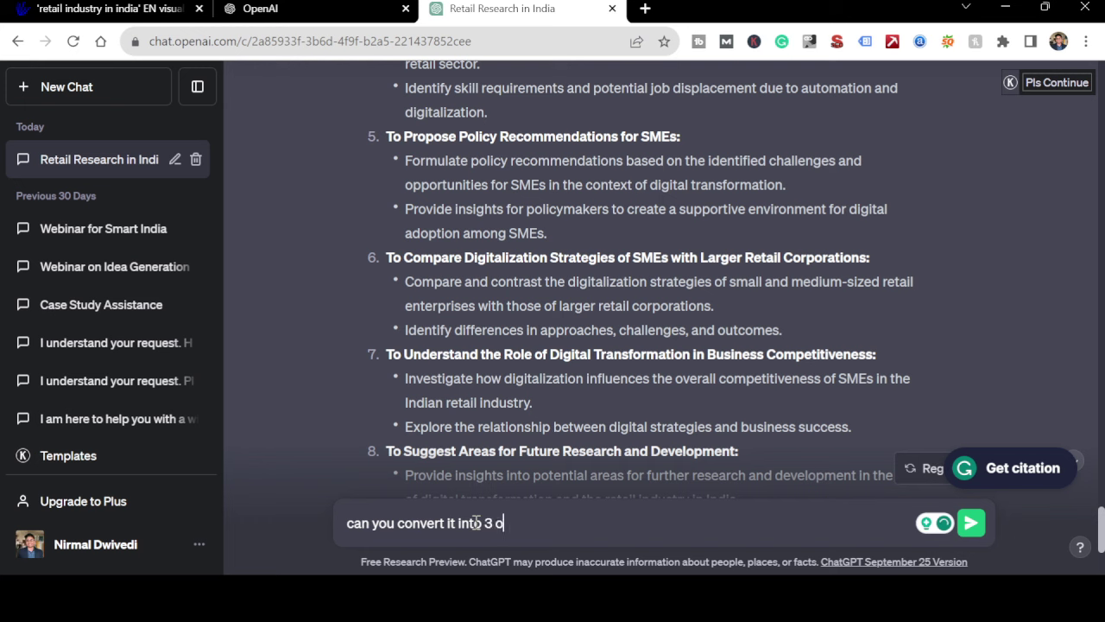
text(ne liner objectiv)
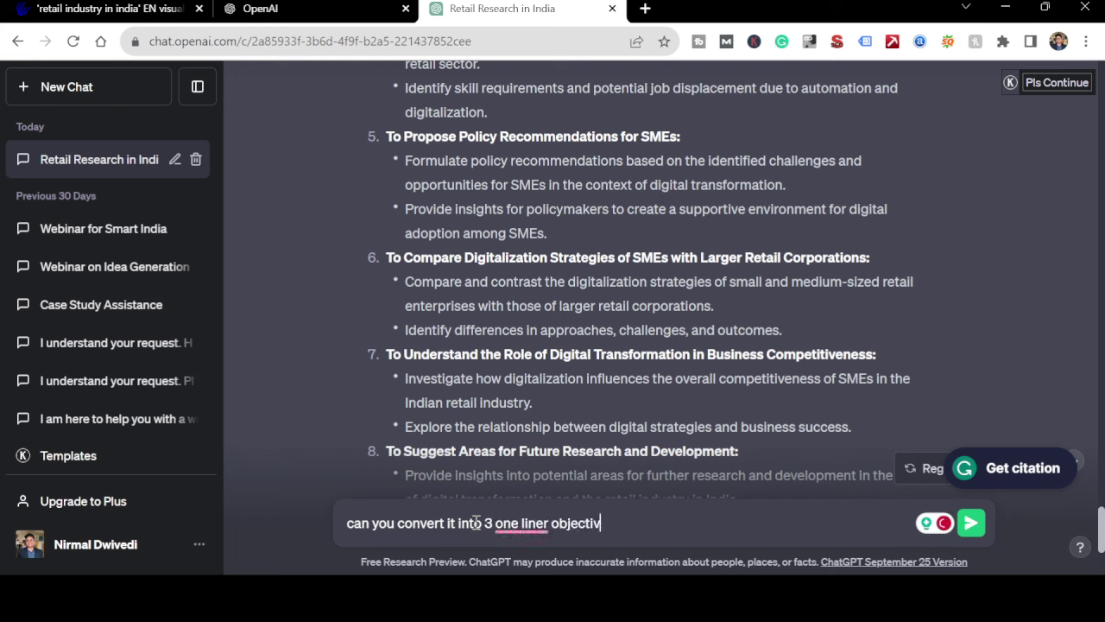
text(es)
key(Return)
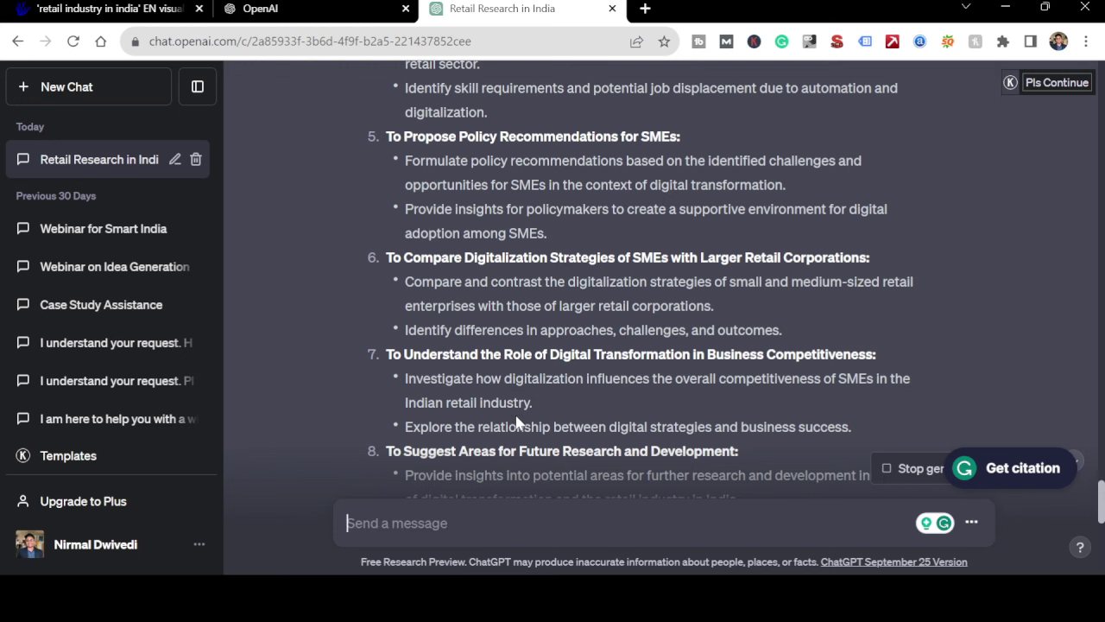
- Ask for shorter objectives with the message "can you further simplify them to bold and powerful statements"
scroll(518, 423, down, 10)
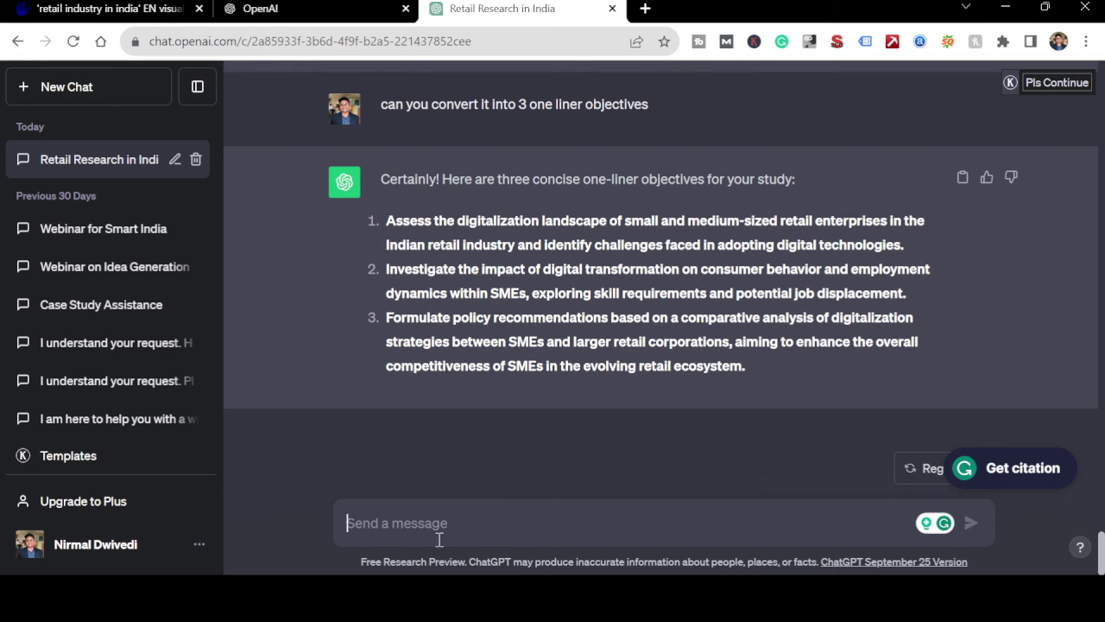
text(can you)
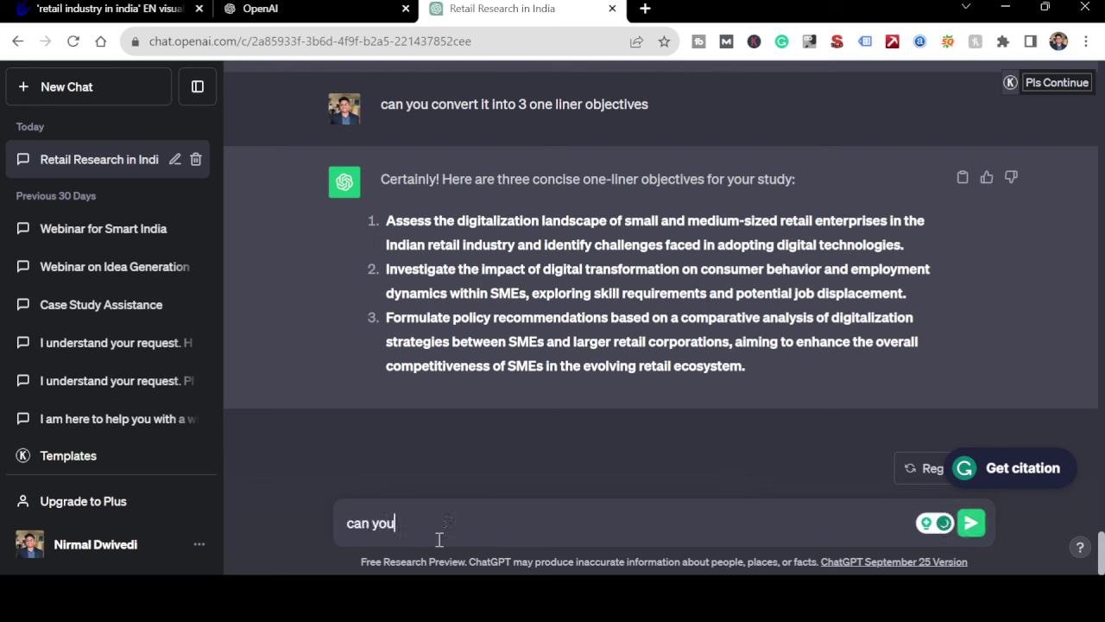
text( further simplif)
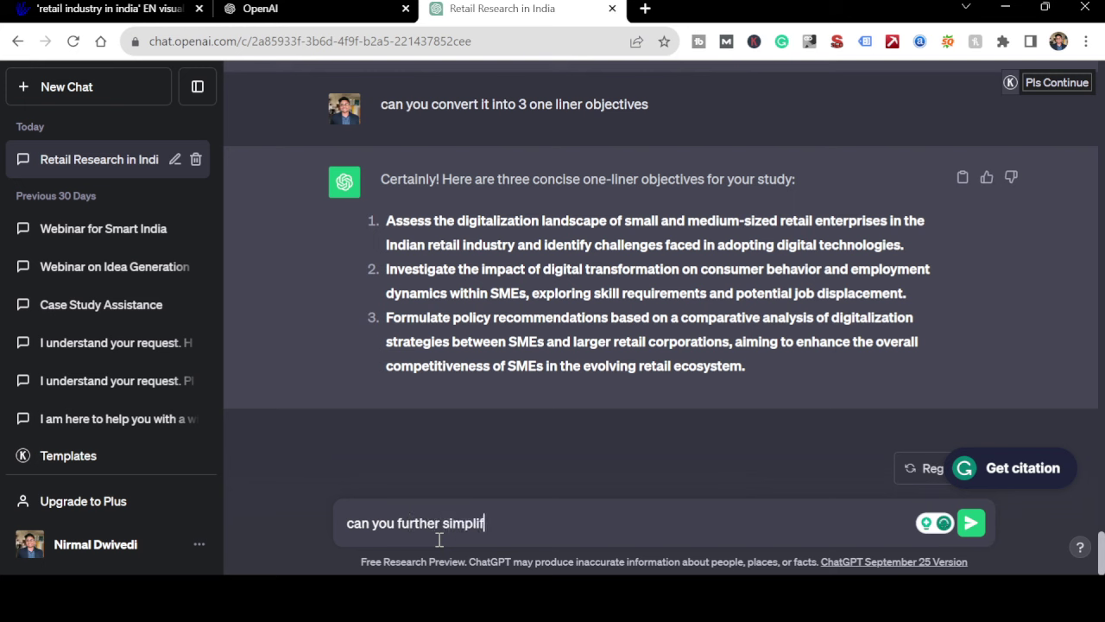
text(y them to bol)
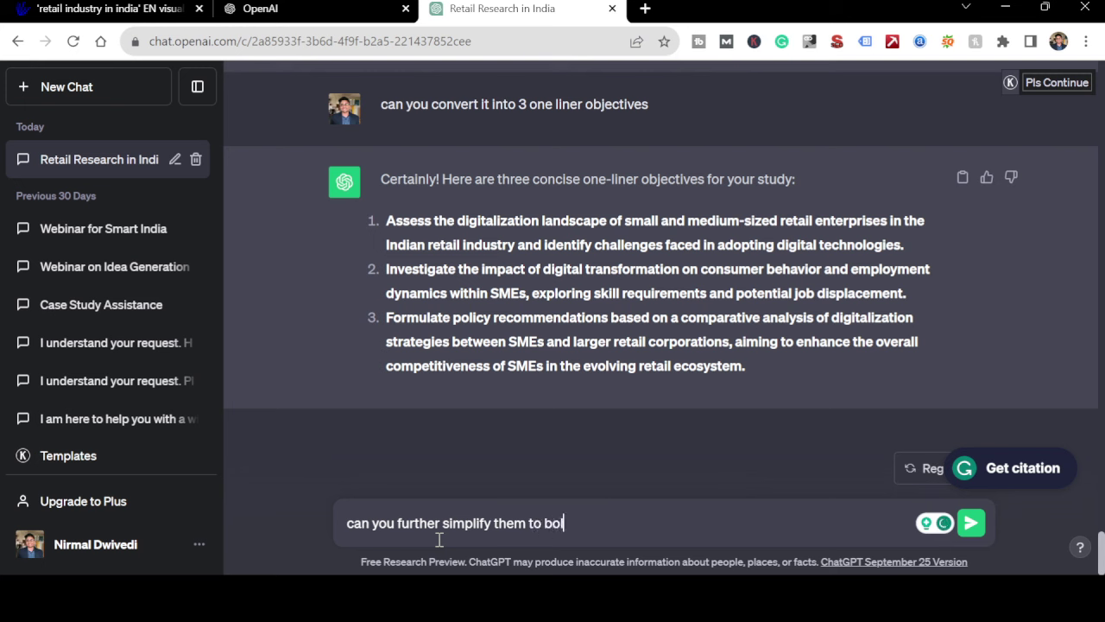
text(d and powerful st)
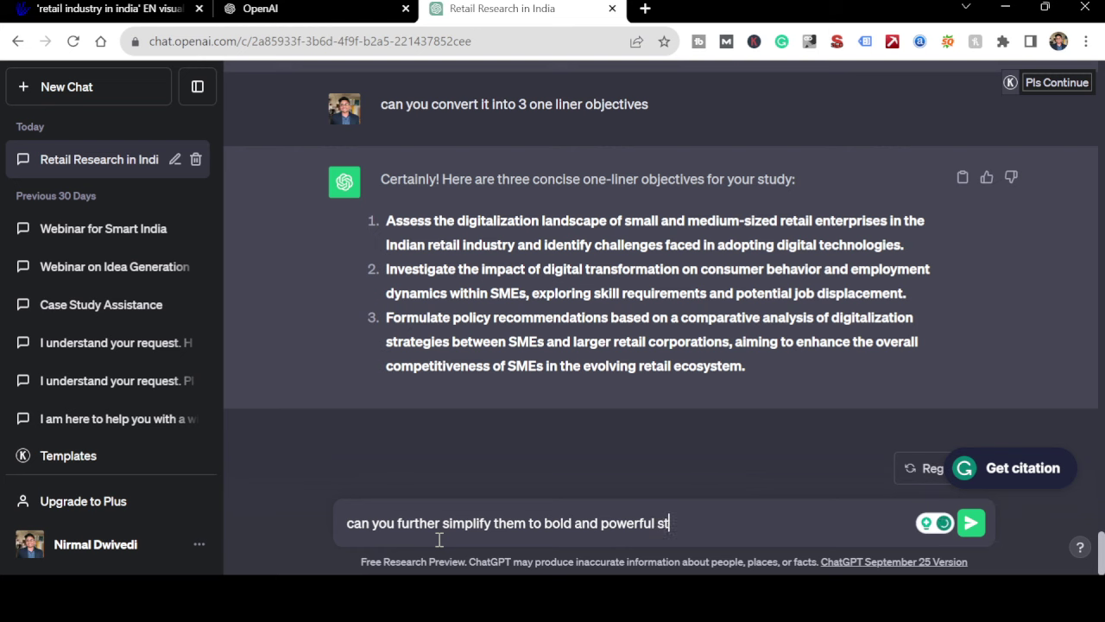
text(atements)
key(Return)
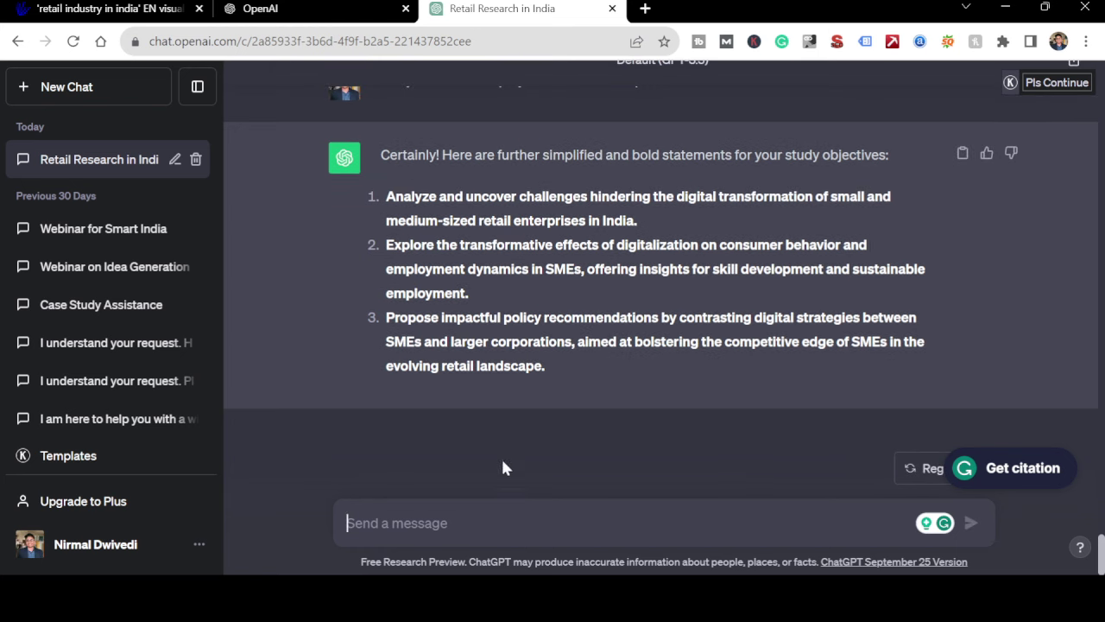
- Open Google Bard at bard.google.com in a new browser tab
scroll(531, 308, up, 1)
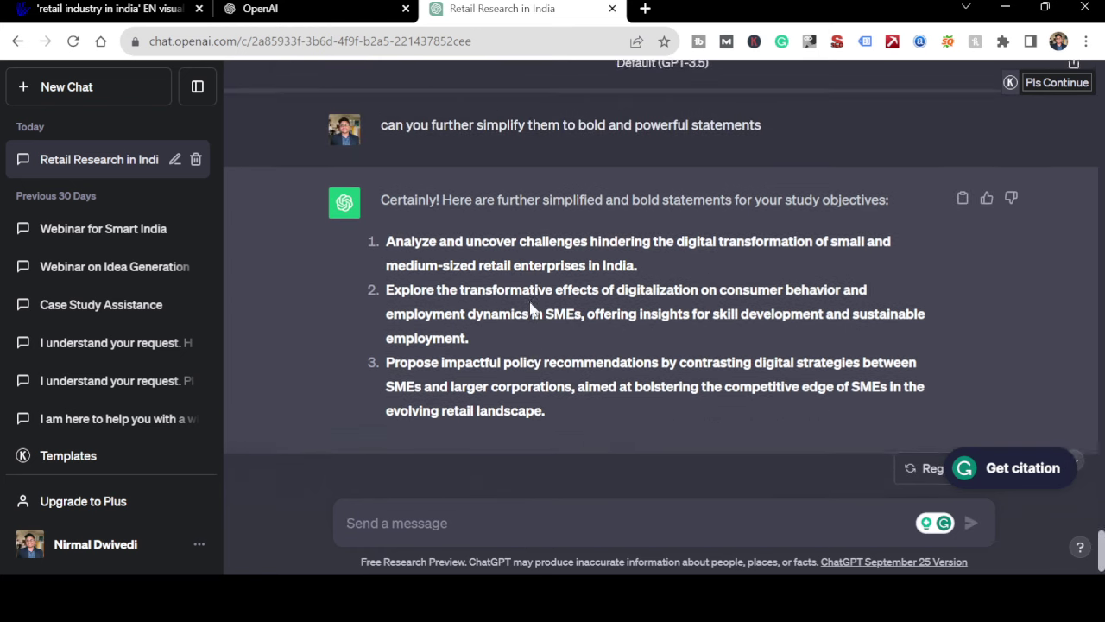
key(ctrl+t)
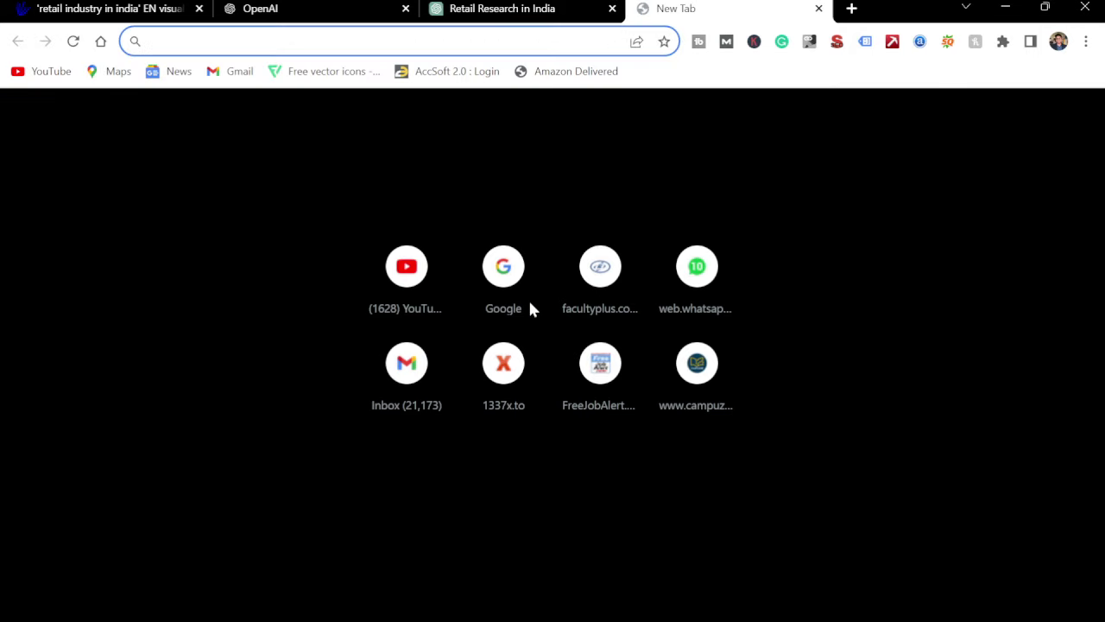
text(bard)
key(Return)
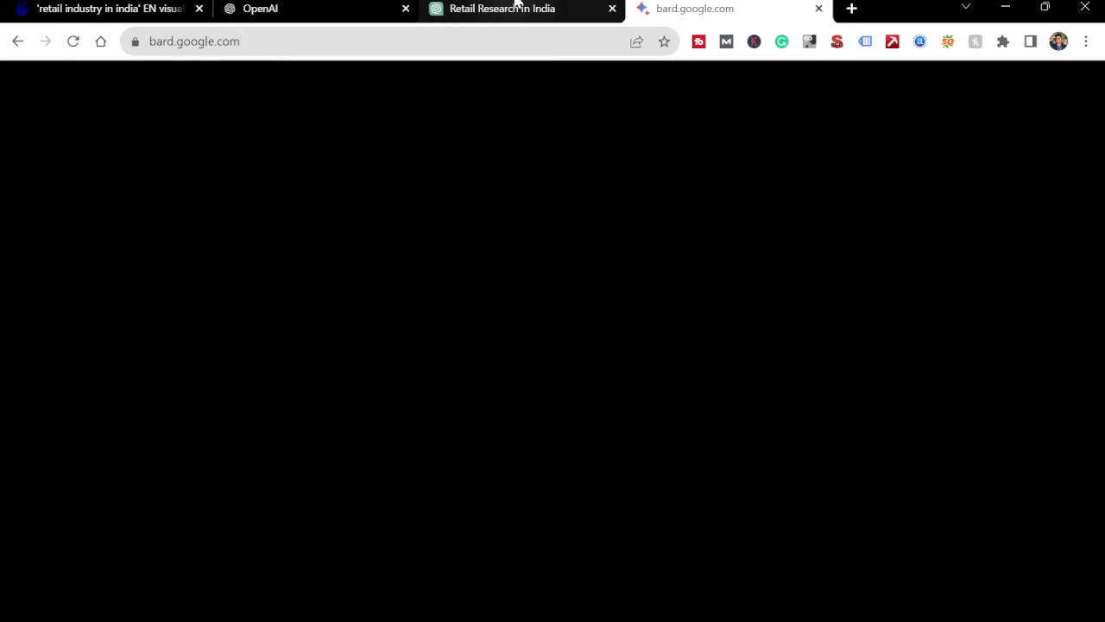
- Switch to the ChatGPT conversation and copy the suggested research title beginning "Navigating Digital Transformation", including its subtitle
click(517, 8)
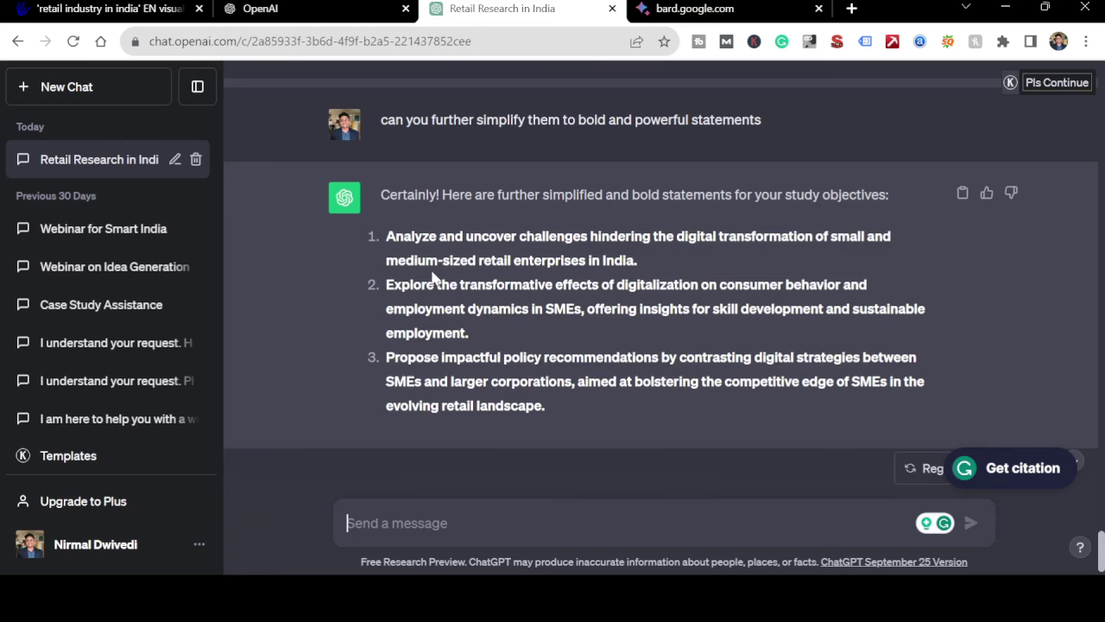
scroll(432, 275, up, 7)
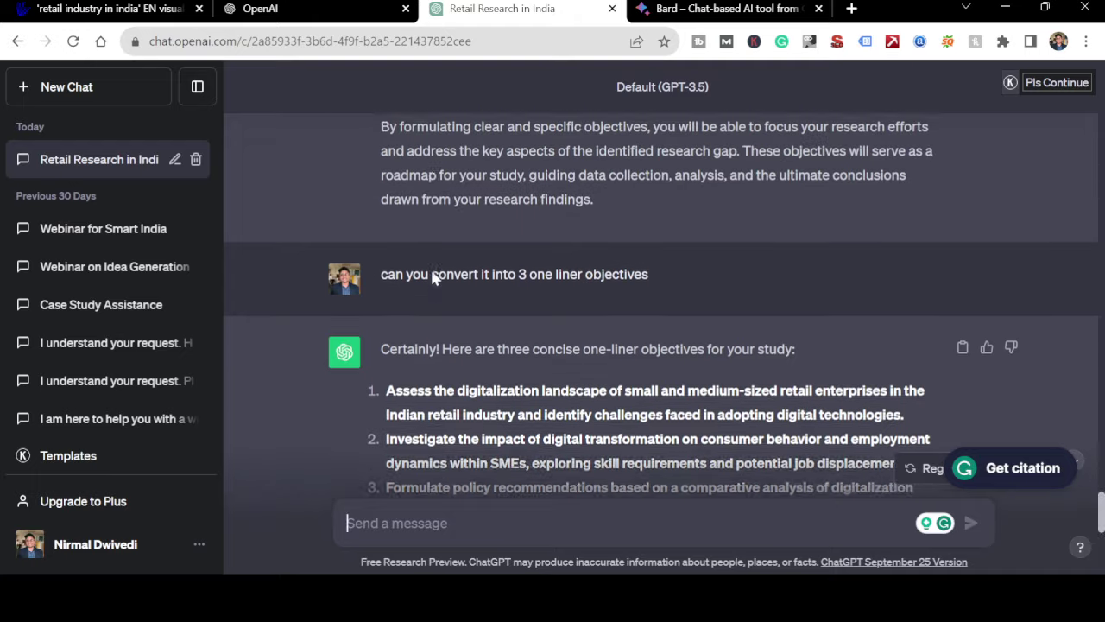
scroll(436, 277, up, 10)
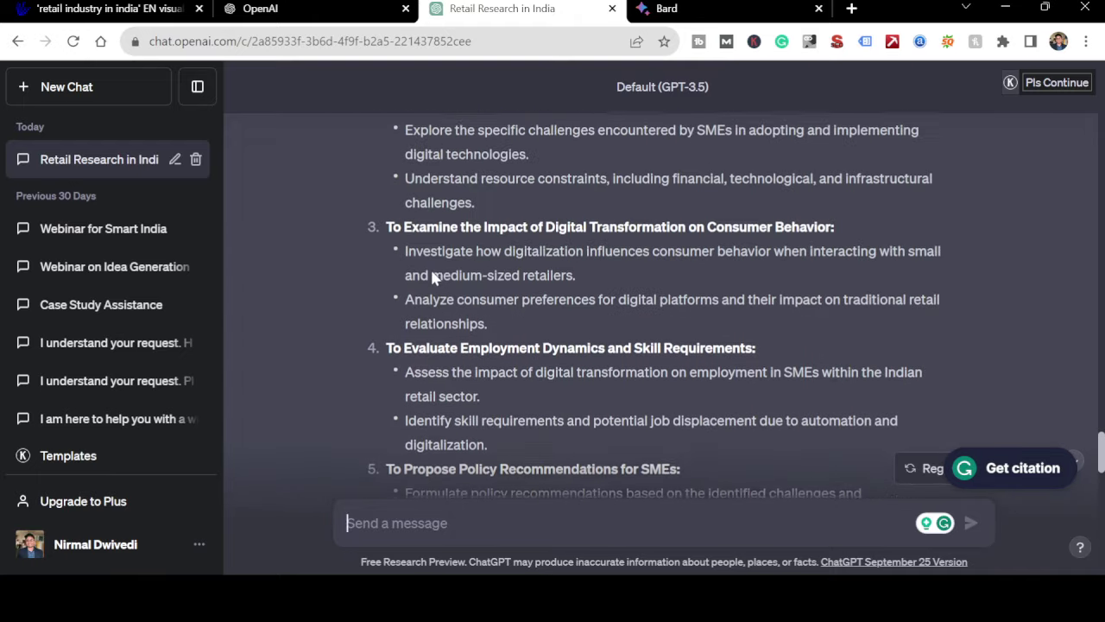
scroll(434, 277, up, 1)
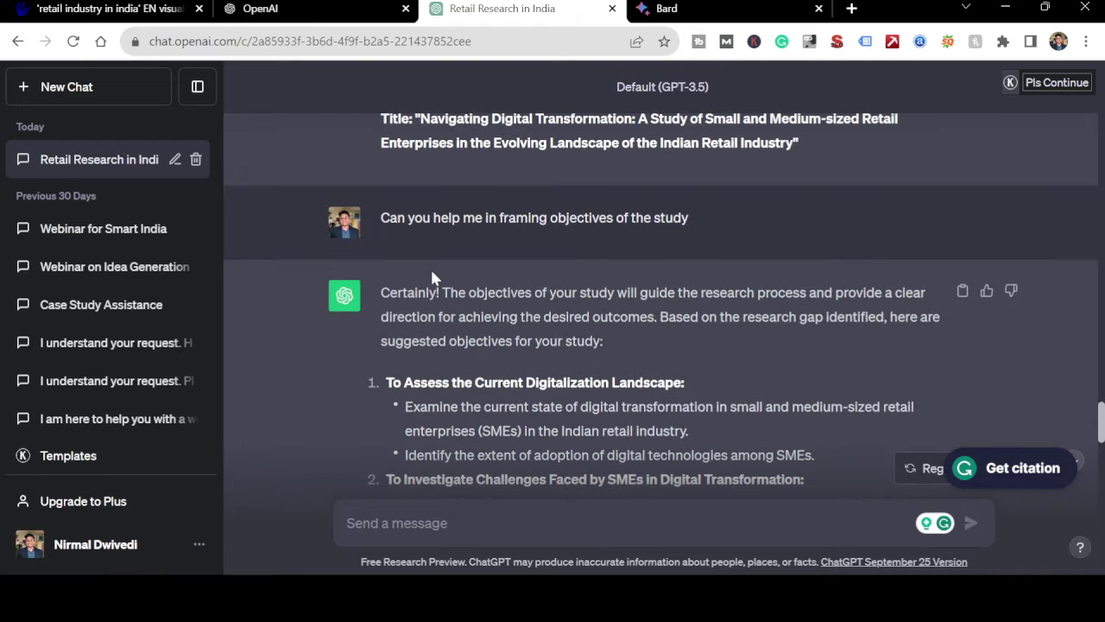
scroll(431, 277, up, 5)
scroll(431, 276, down, 2)
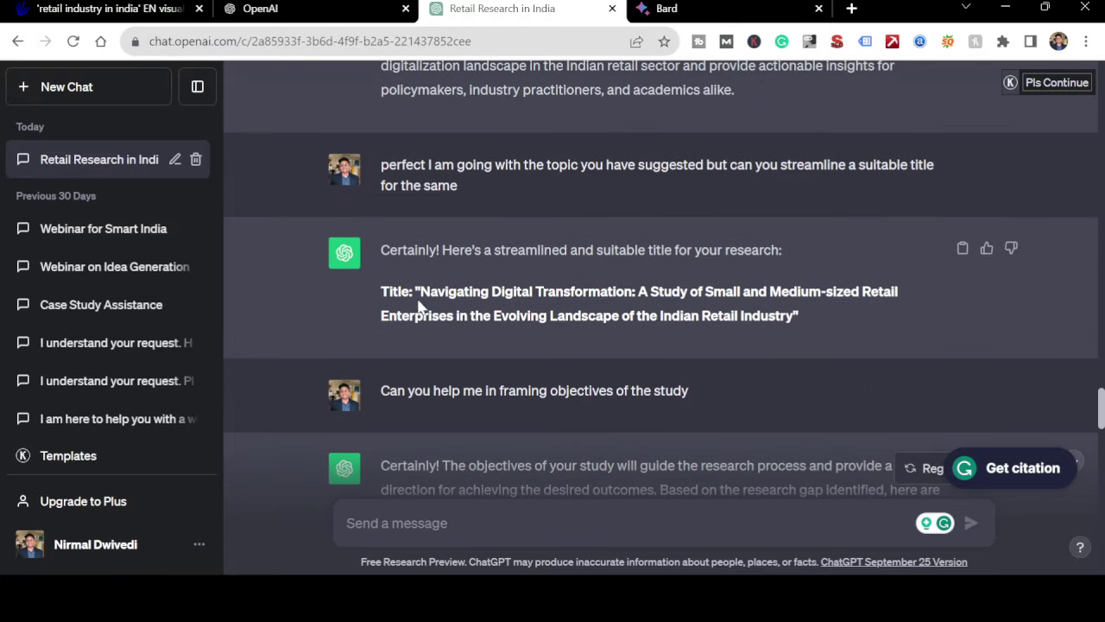
drag(419, 295, 822, 321)
key(ctrl+c)
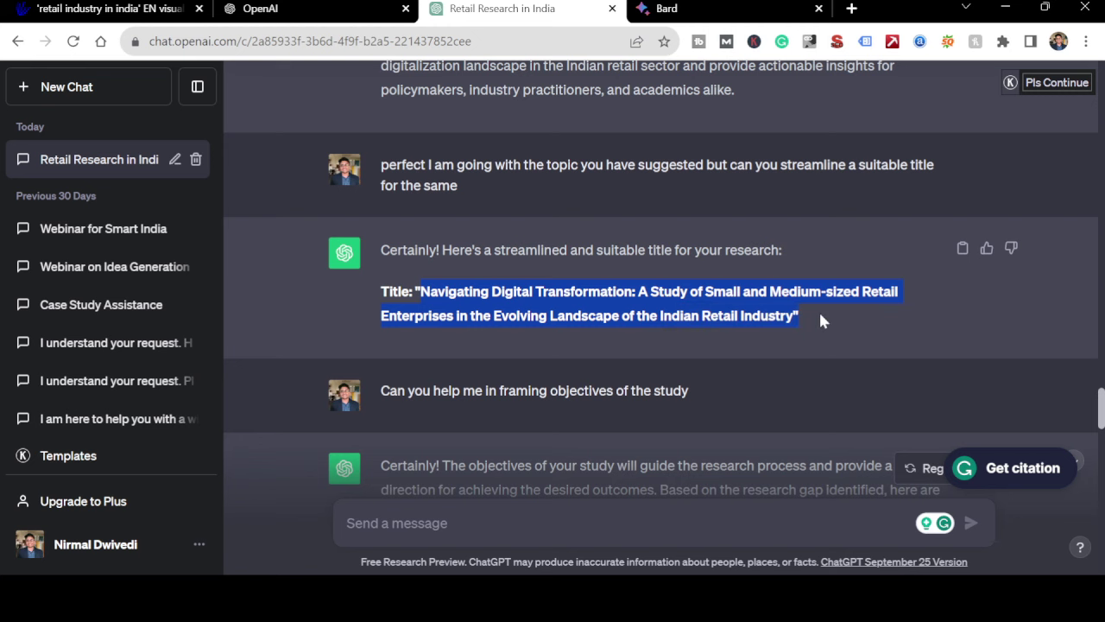
- Switch to Bard and send the message "I am writing a research paper on" followed by the copied research title
click(717, 8)
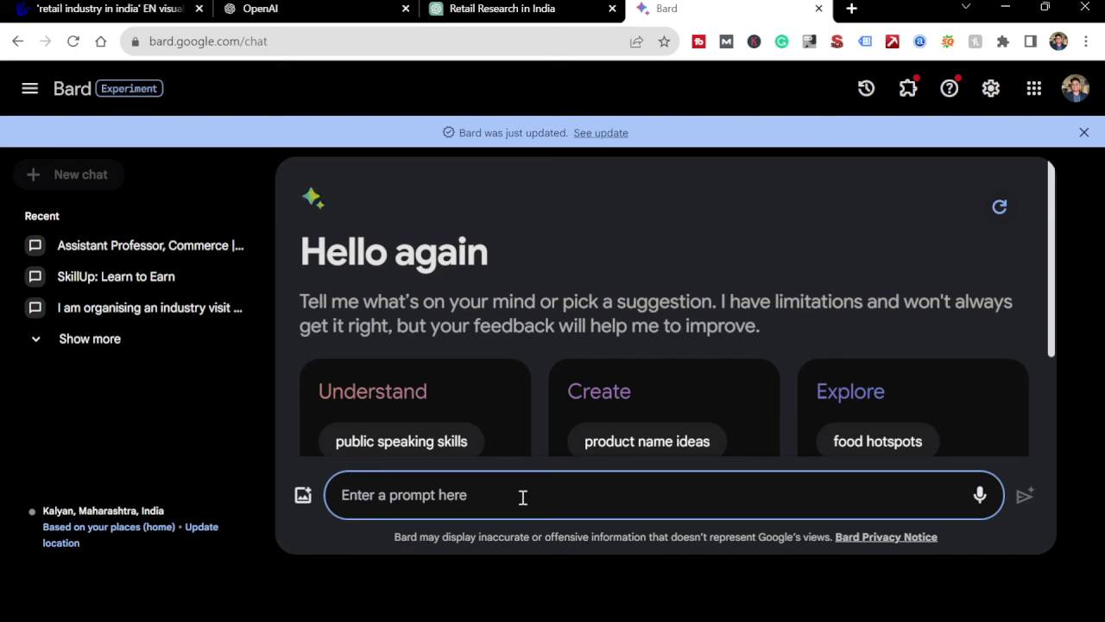
text(I am wr)
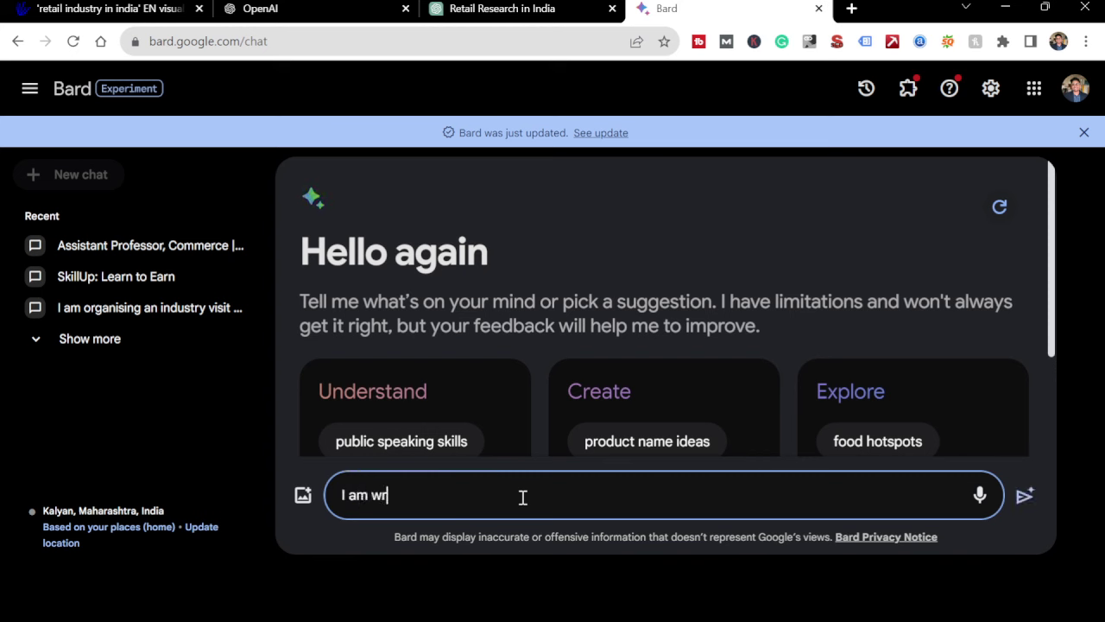
text(iting a research )
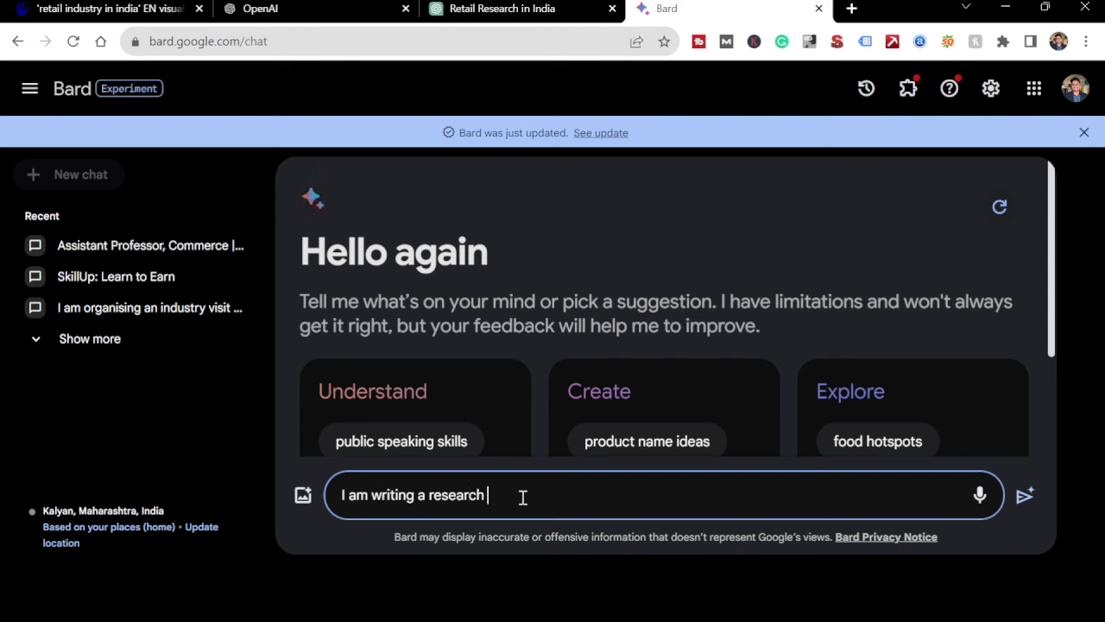
text(paper ob)
key(BackSpace)
text(n)
key(BackSpace)
key(ctrl+v)
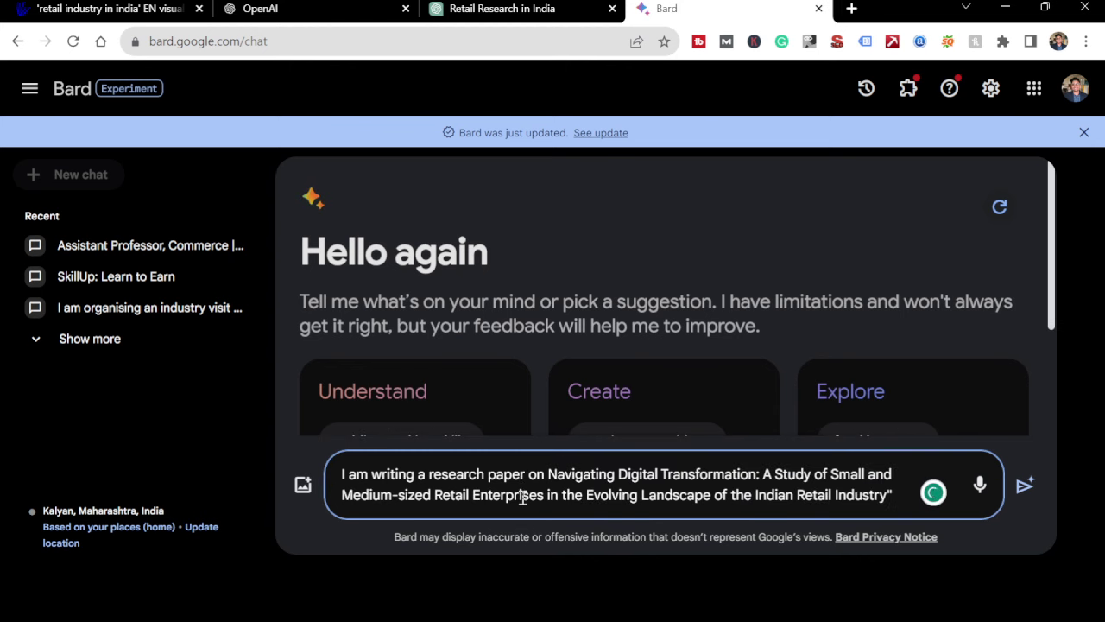
key(Return)
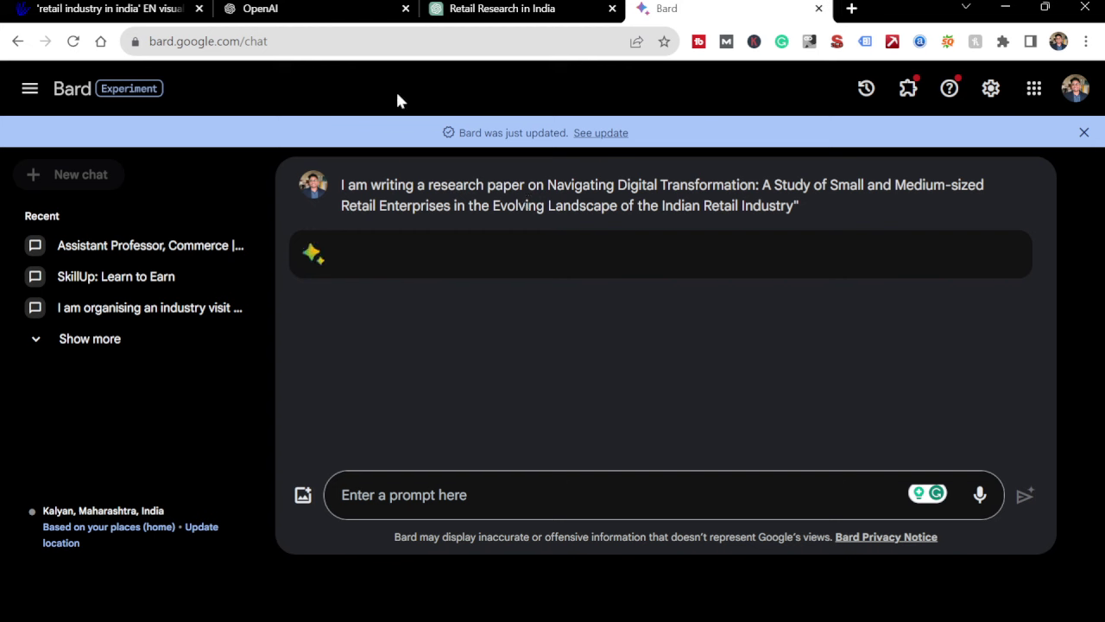
- Return to the ChatGPT conversation and copy all three concise one-liner objectives of the study
click(518, 8)
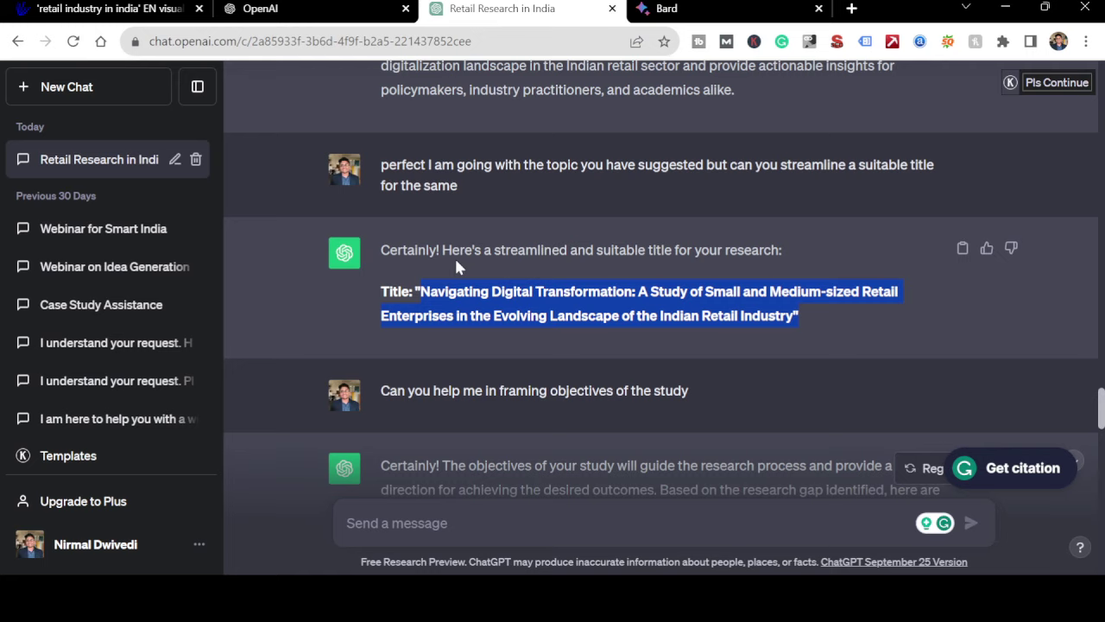
scroll(454, 255, down, 15)
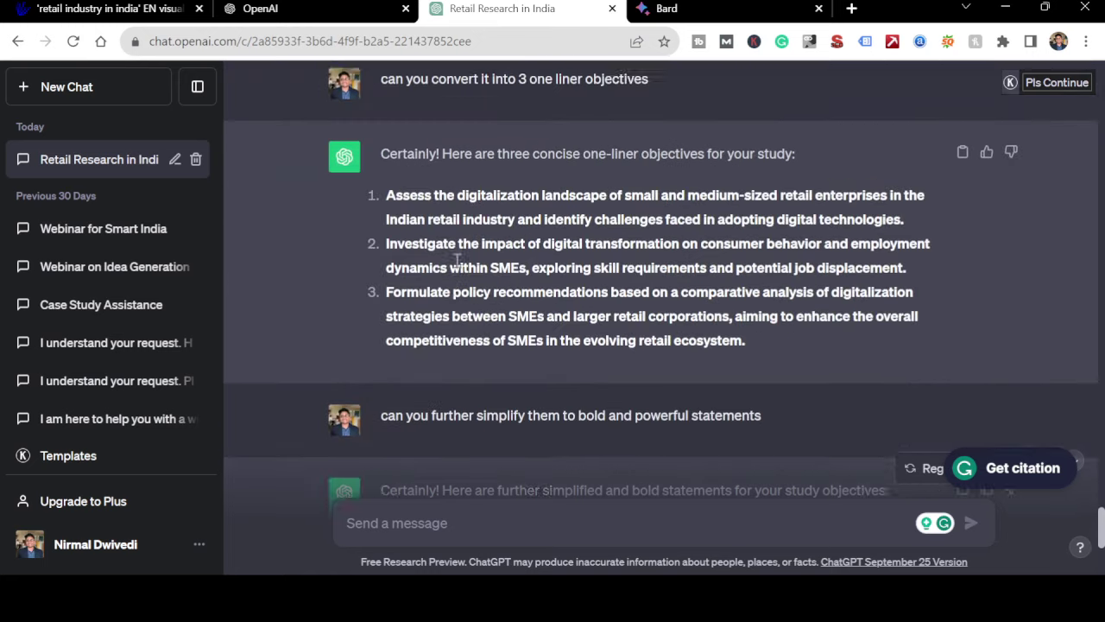
scroll(455, 258, down, 2)
scroll(454, 259, up, 1)
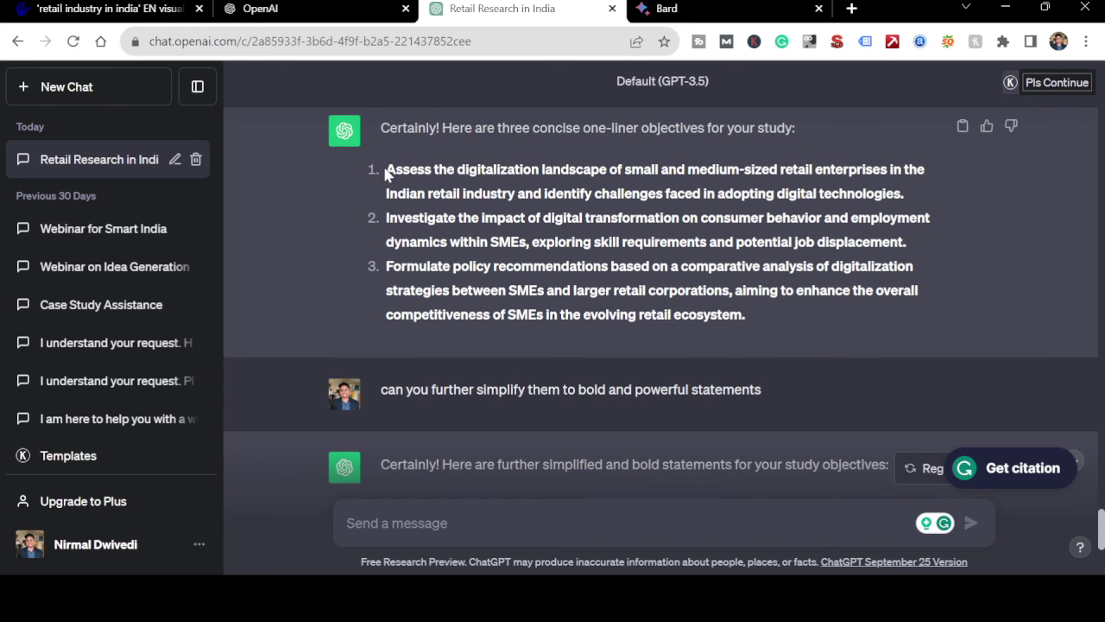
drag(386, 172, 761, 319)
key(ctrl+c)
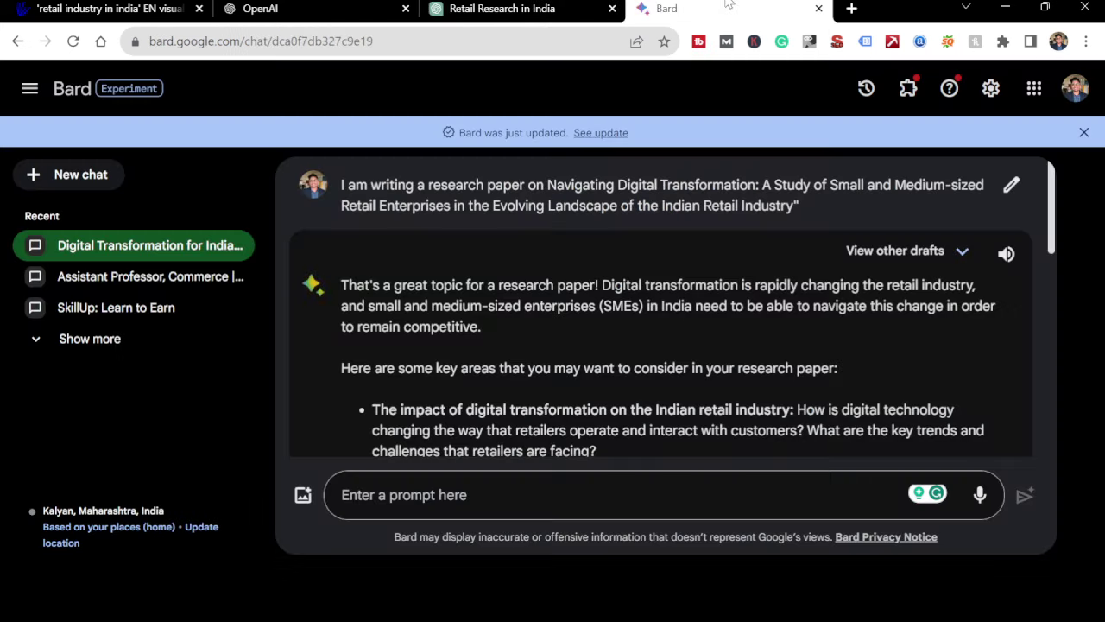
- Switch to Bard and send the message "These are my objectives" followed by the three copied objectives
click(682, 9)
scroll(577, 312, down, 10)
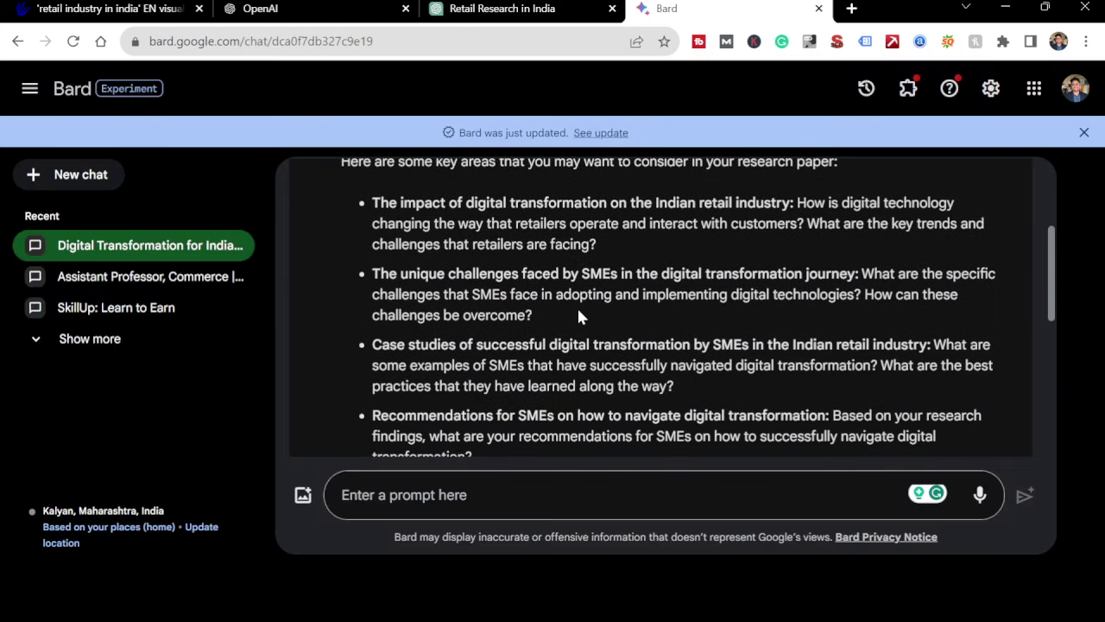
click(486, 496)
text(TH)
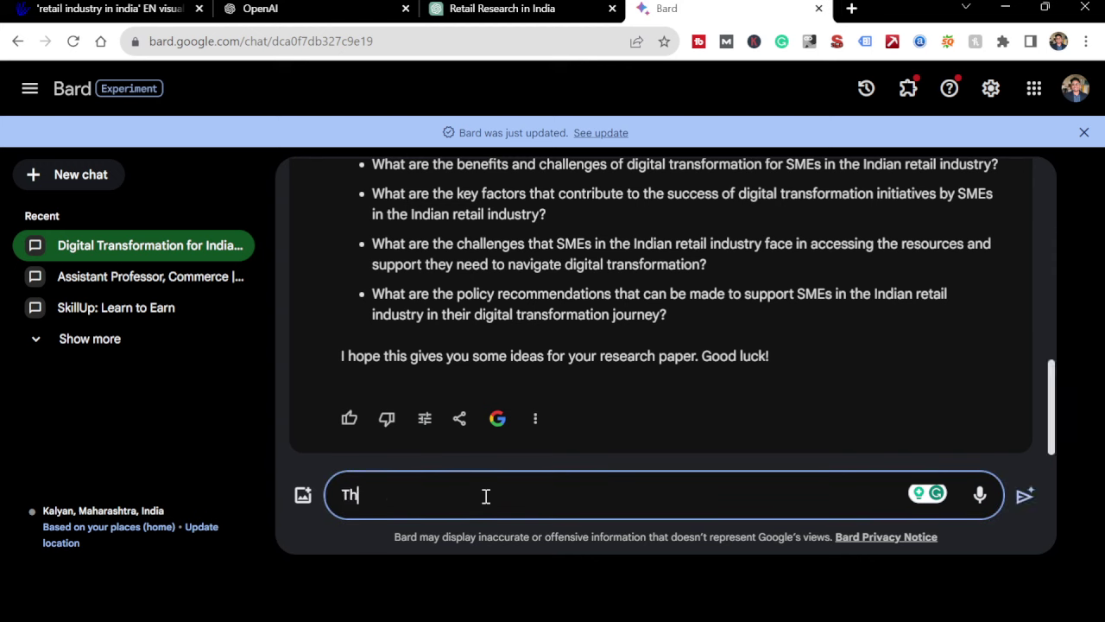
text(ese are my)
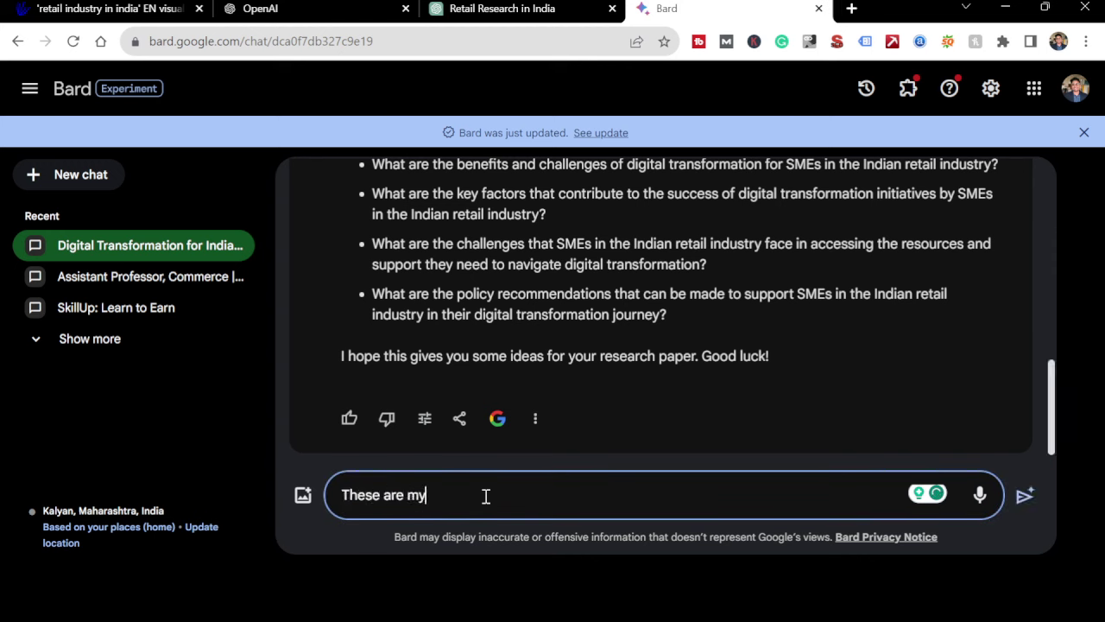
text( objectives)
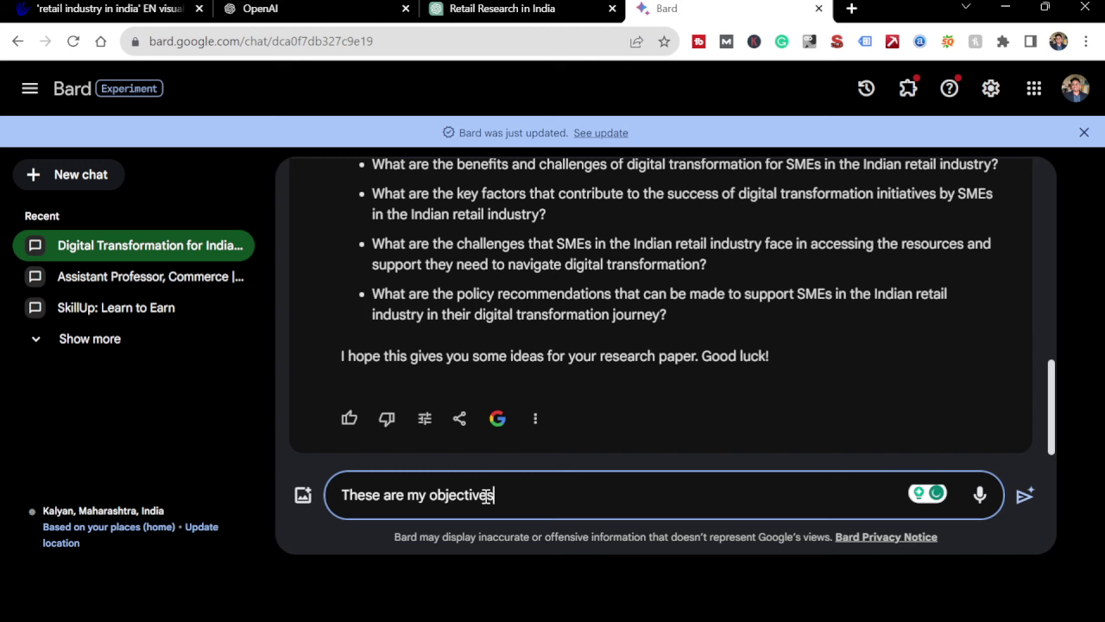
key(ctrl+v)
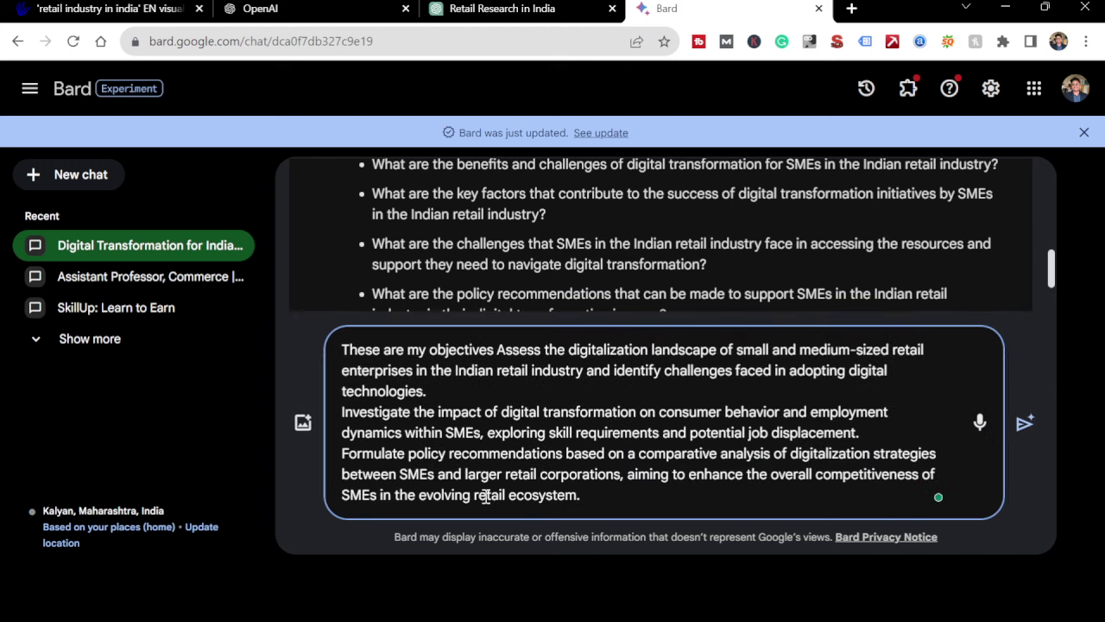
key(Return)
- Send Bard the follow-up message "Can you simplify the objectives to bold statements" and look over its reply
text(q)
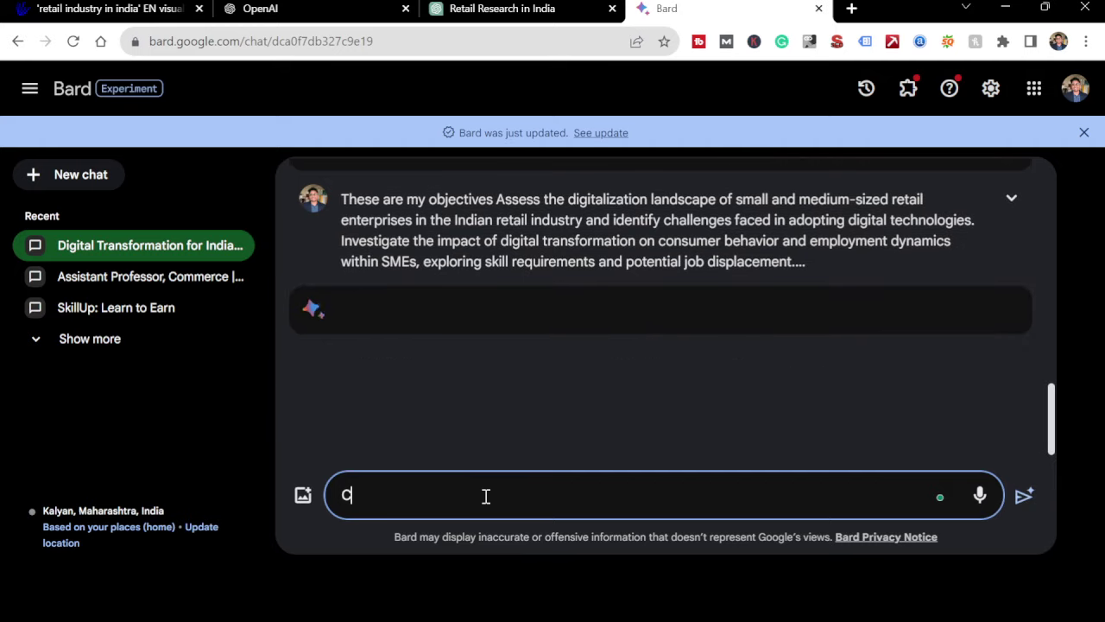
text(a)
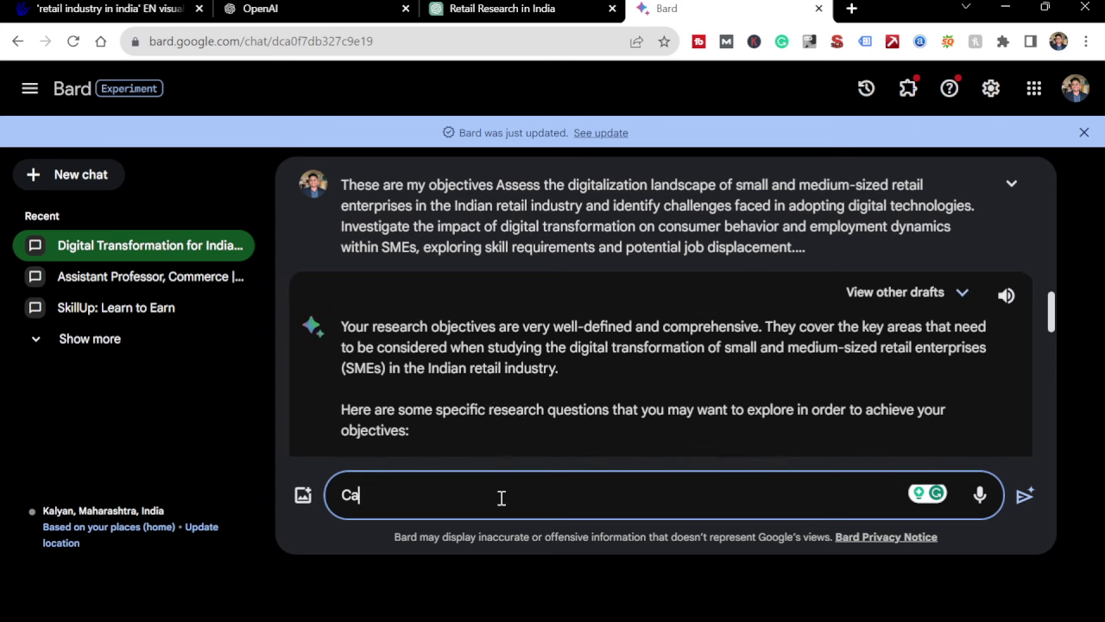
scroll(496, 404, down, 4)
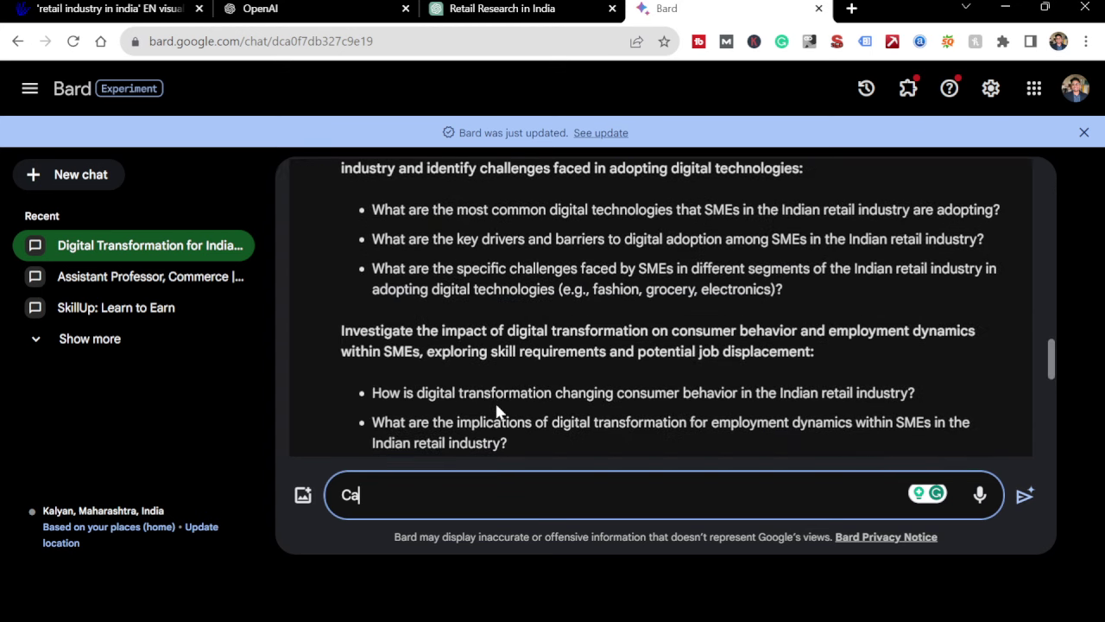
scroll(495, 408, up, 1)
scroll(495, 407, down, 10)
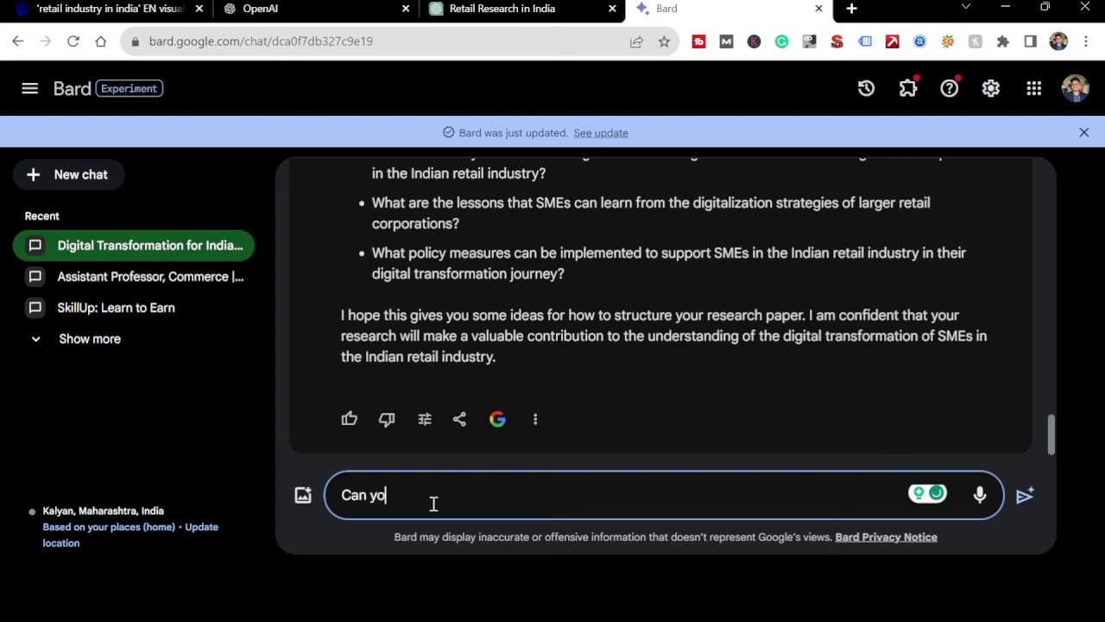
text(simplif)
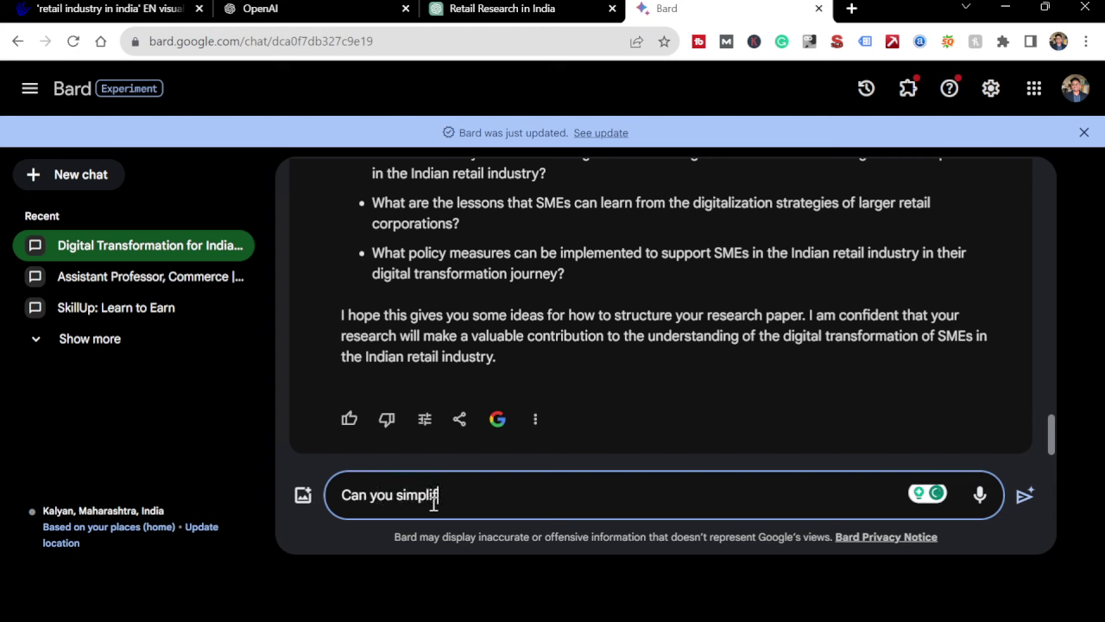
text(y m)
text(he objecti)
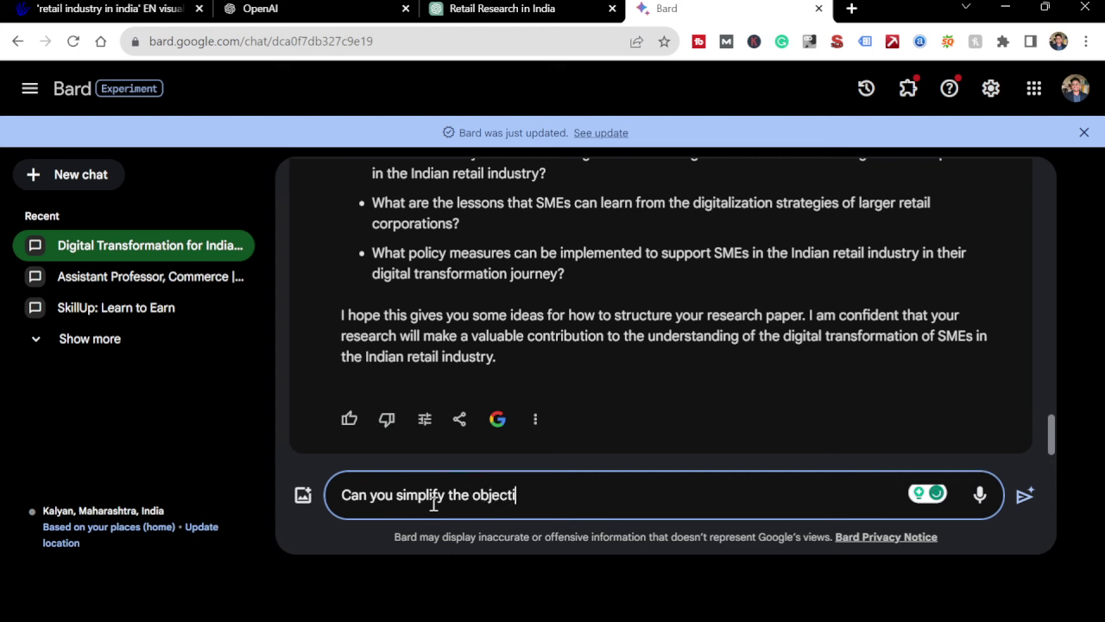
text(ves to bold st)
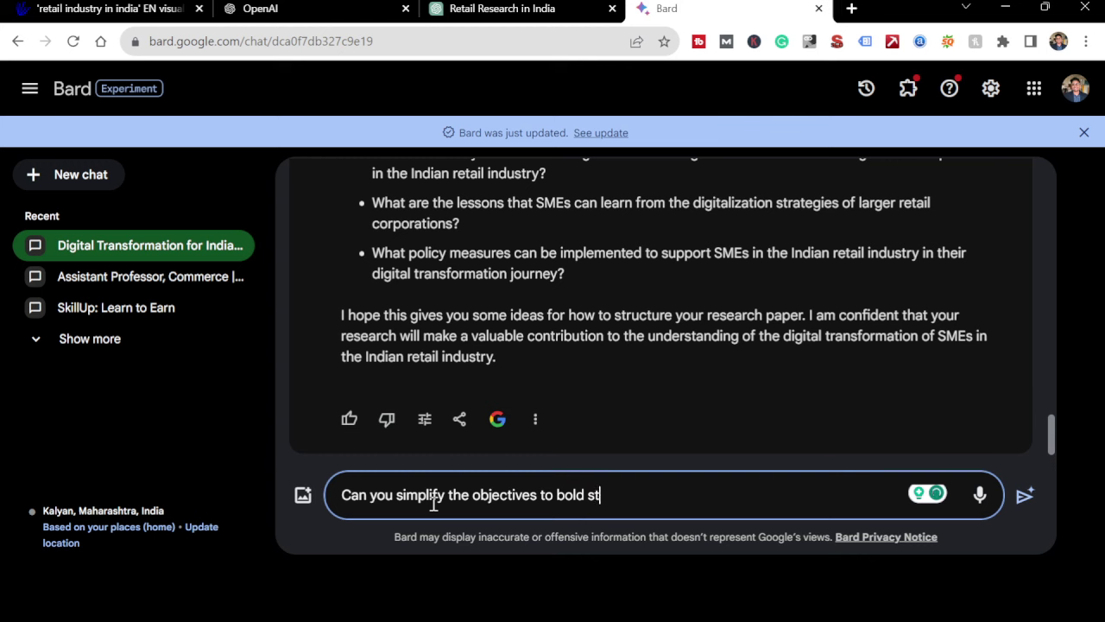
text(atements)
key(Return)
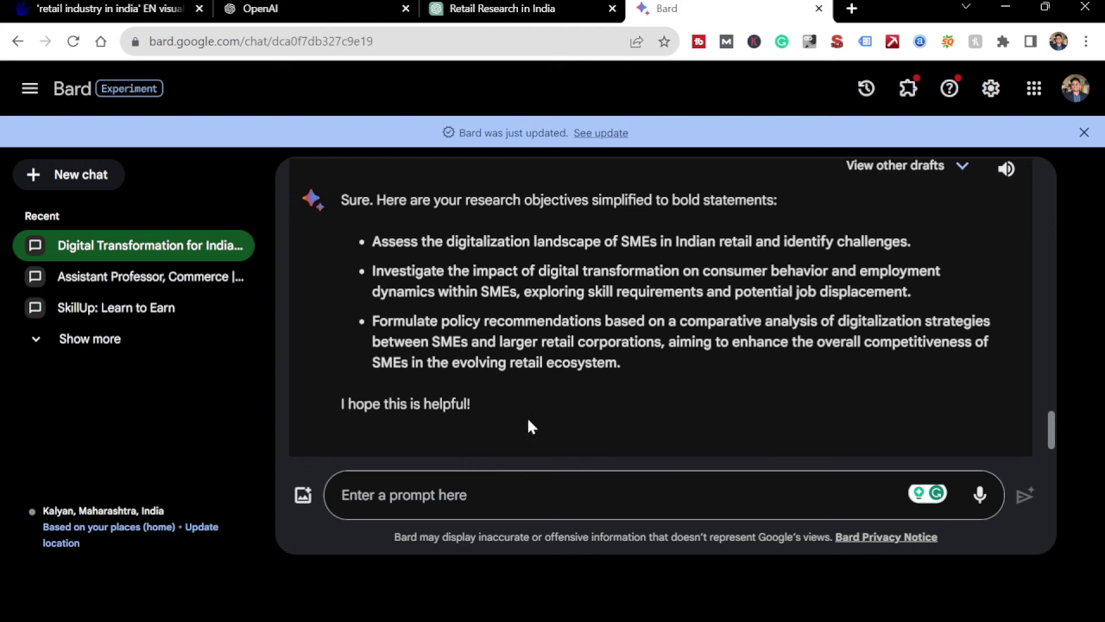
scroll(530, 426, up, 1)
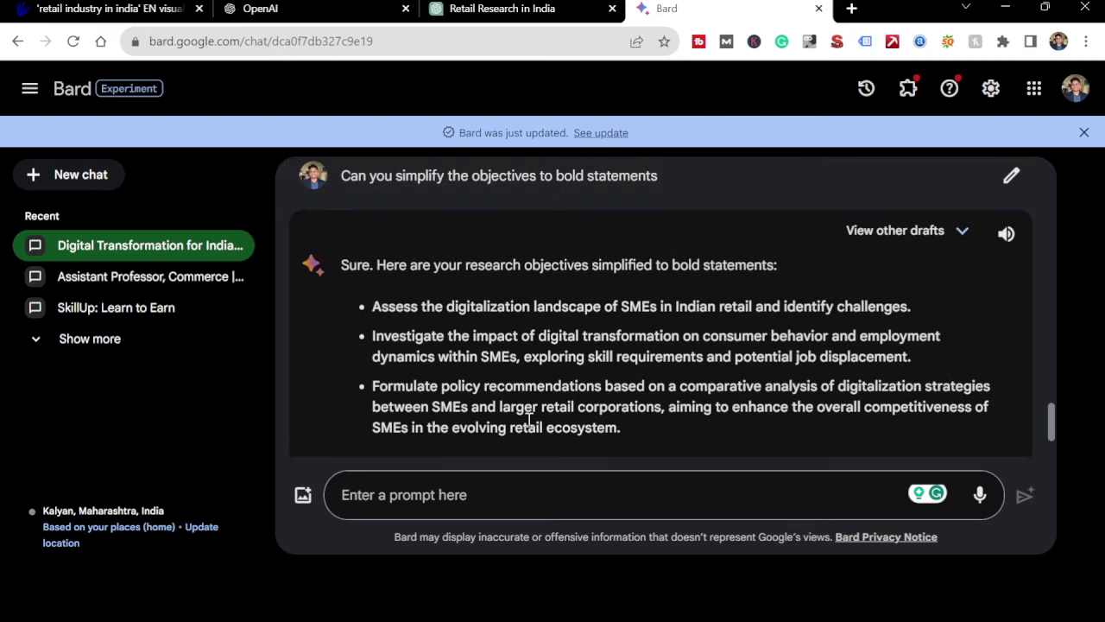
scroll(529, 421, down, 1)
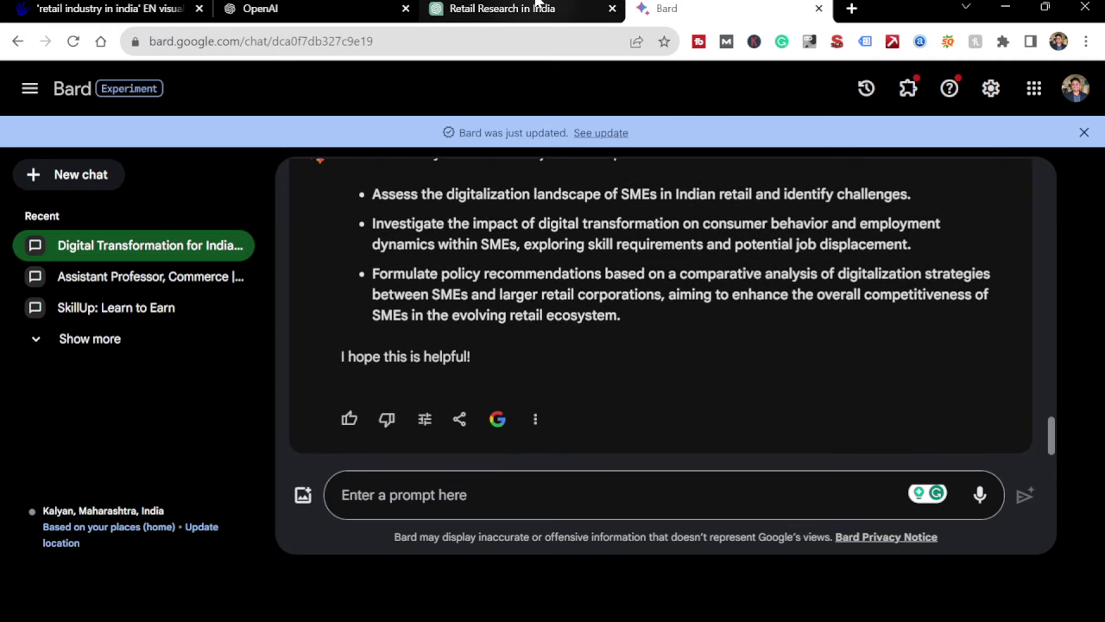
- Switch to the ChatGPT conversation and send the message "can you write a 400 word abstract for the same"
click(536, 7)
click(654, 7)
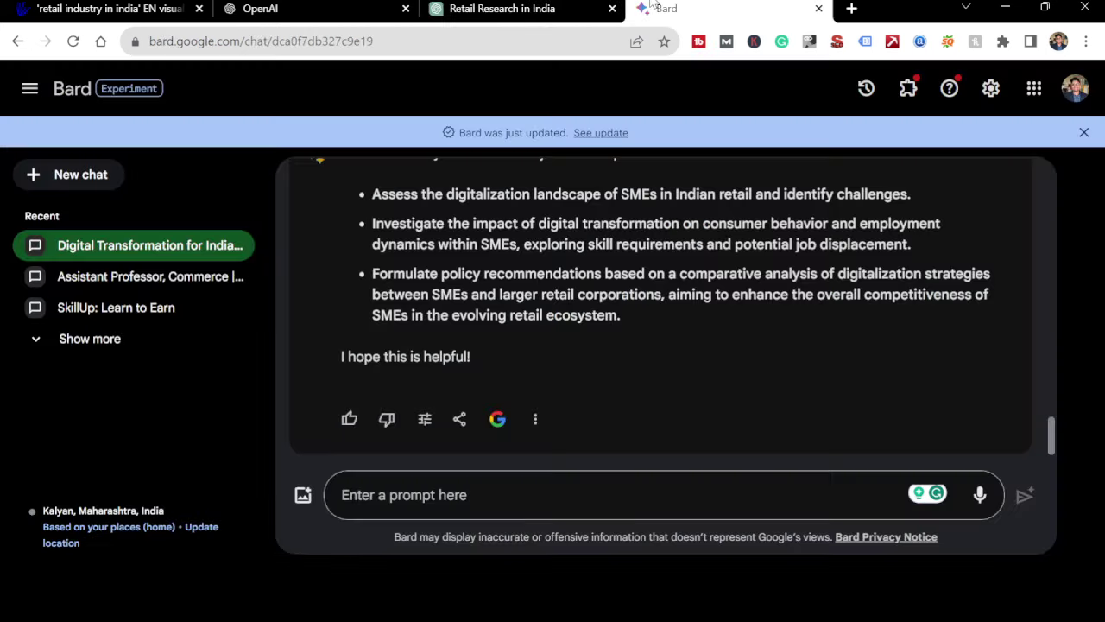
click(500, 9)
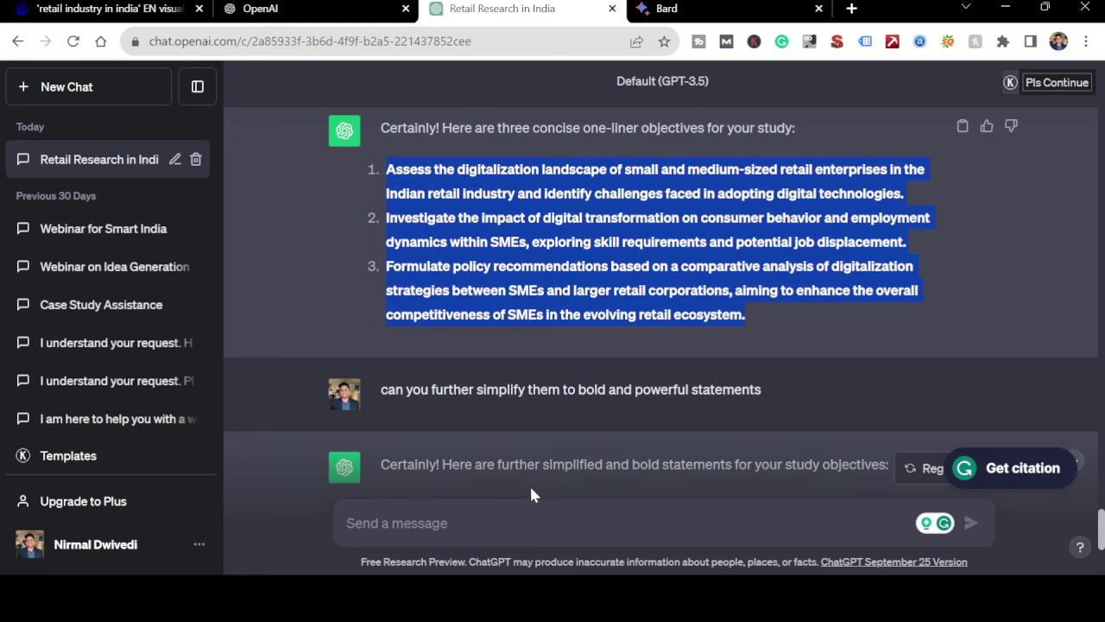
click(491, 526)
text(can)
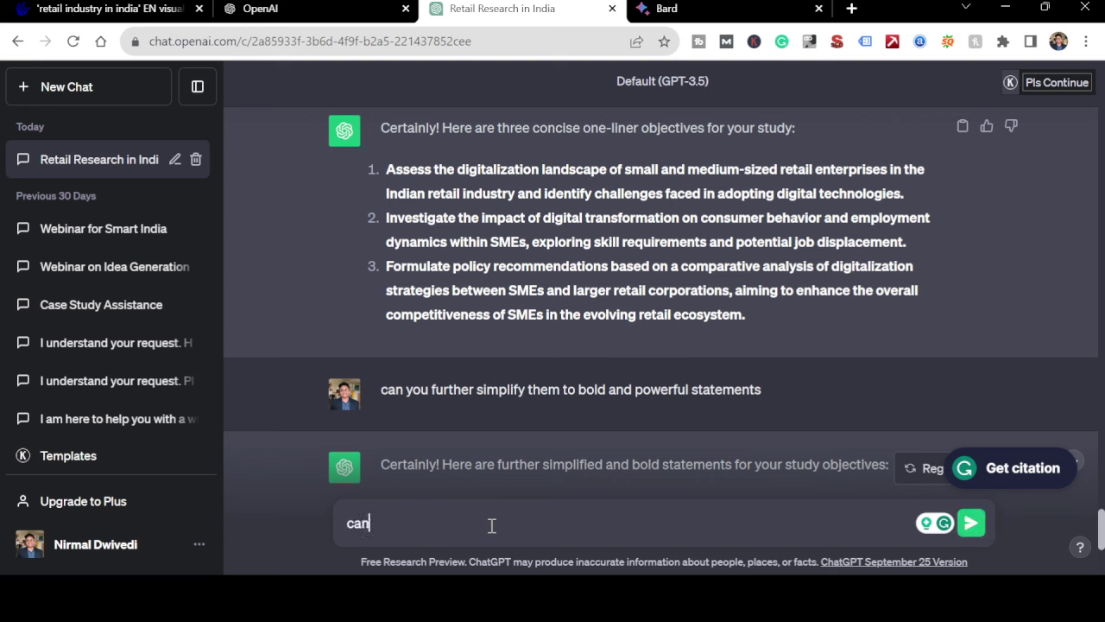
text( you write a )
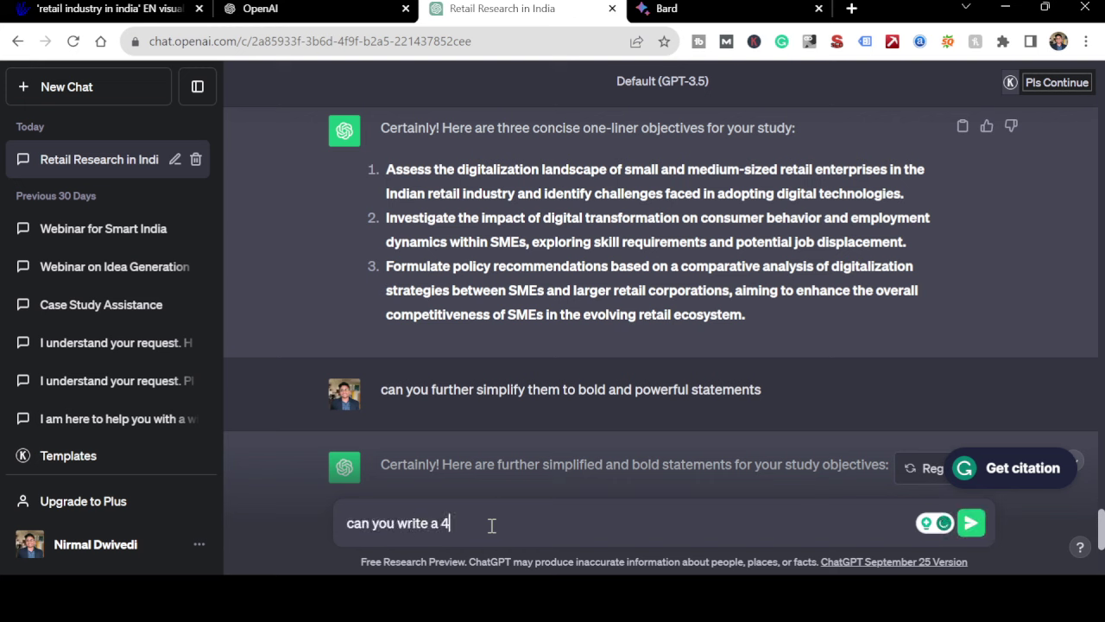
text(400 word abstract f)
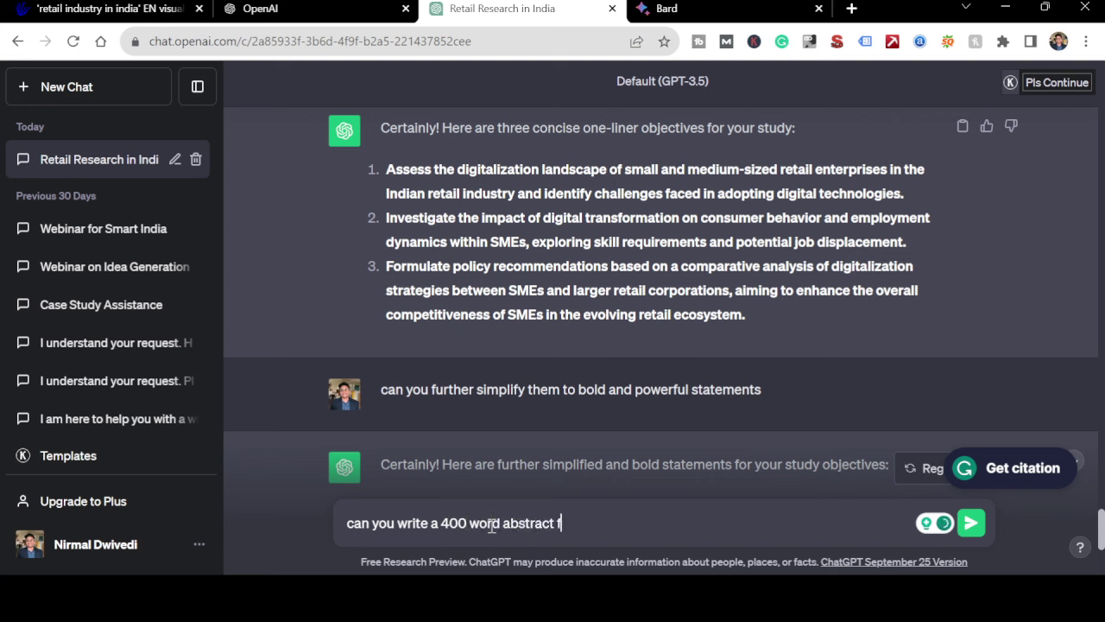
text(or the same)
key(Return)
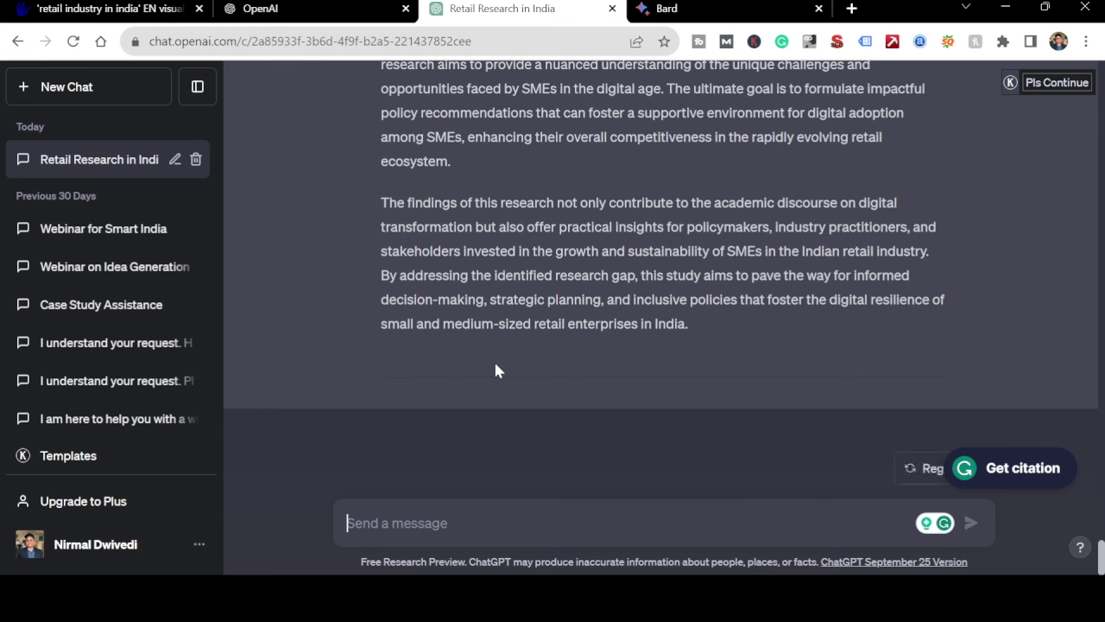
- Ask ChatGPT to shorten the abstract with the message "This is too long can you summarise it into 250 words"
text(This is too)
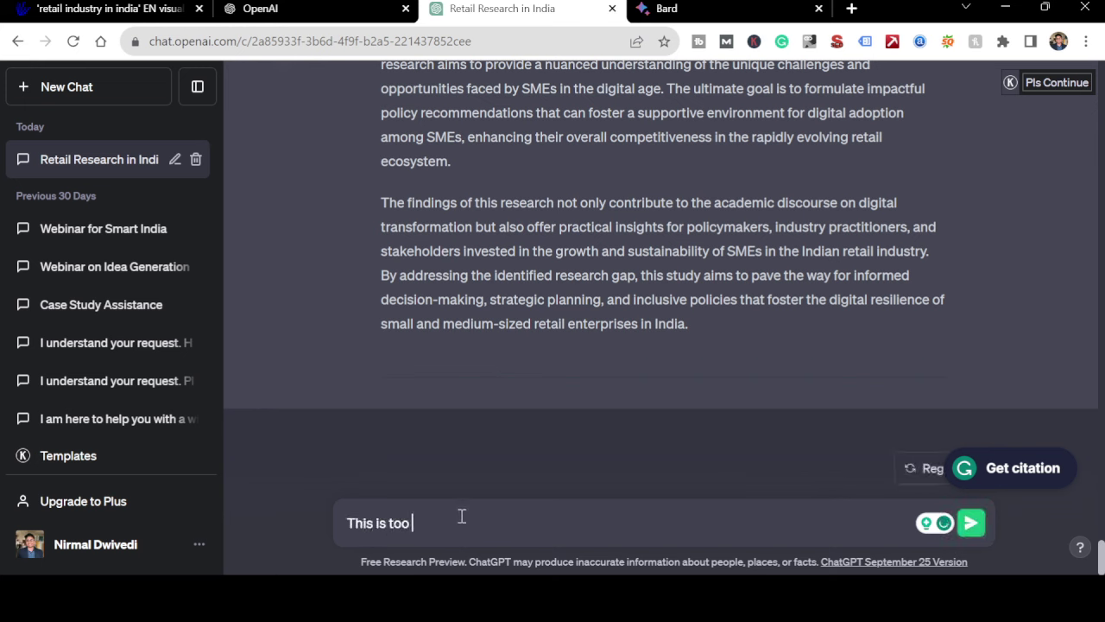
text( long can you su)
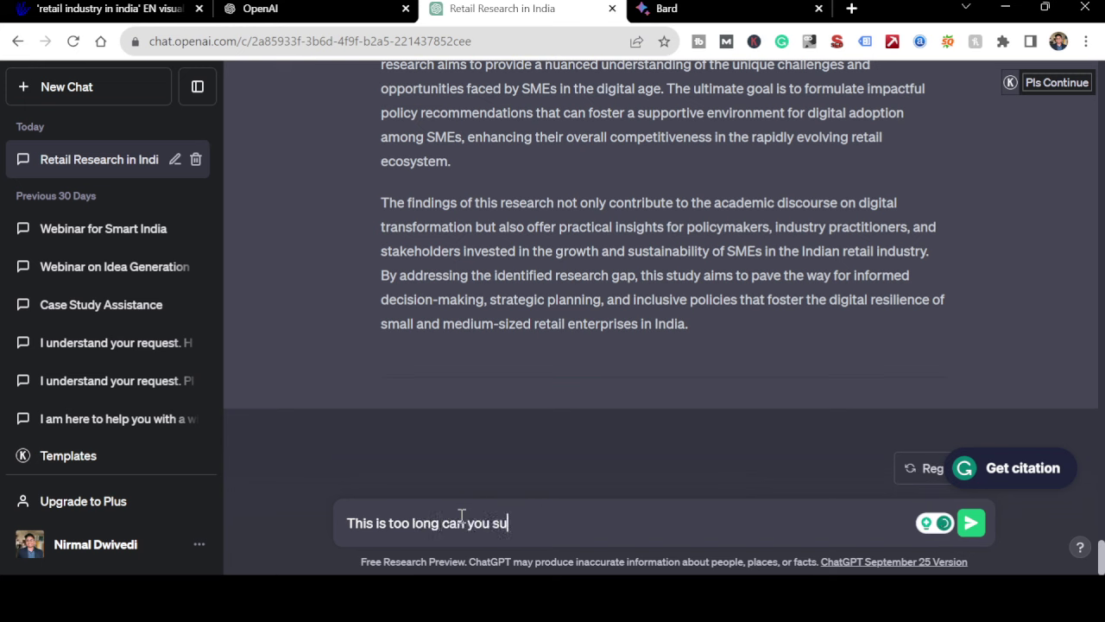
text(mmarise it into)
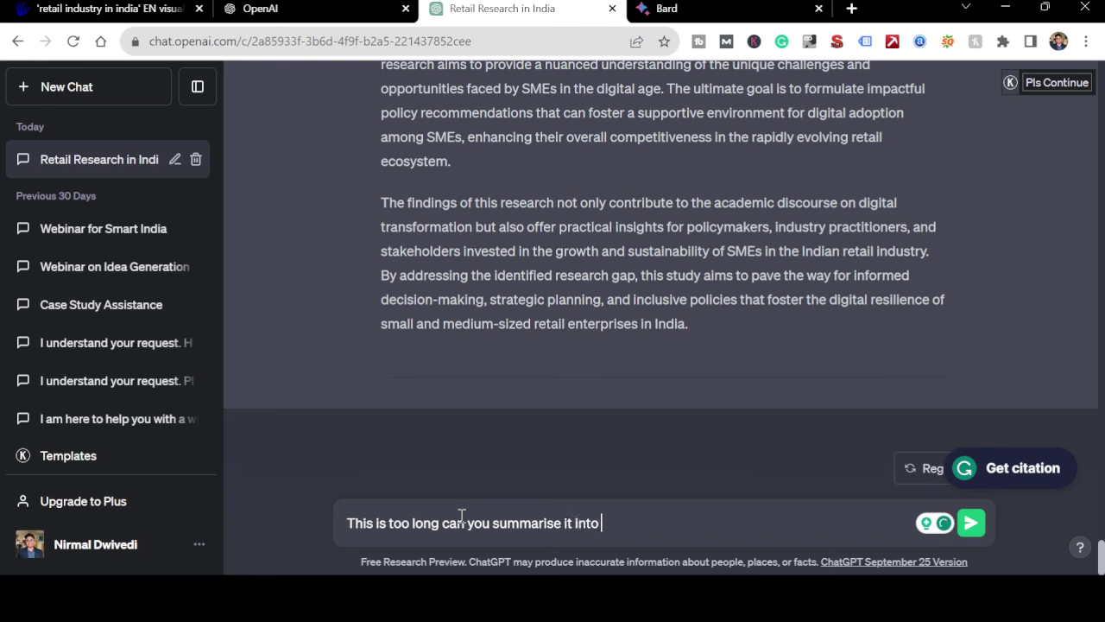
text( 250 words)
key(Return)
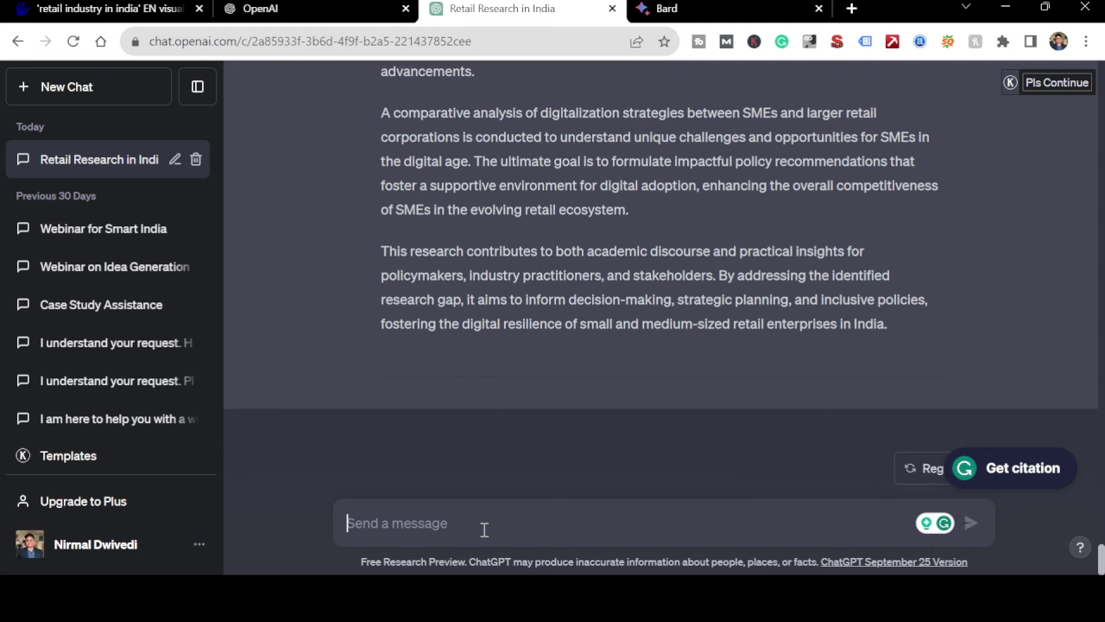
- Send ChatGPT the message "Can you help me with the 3 keywords for the same"
text(Can y)
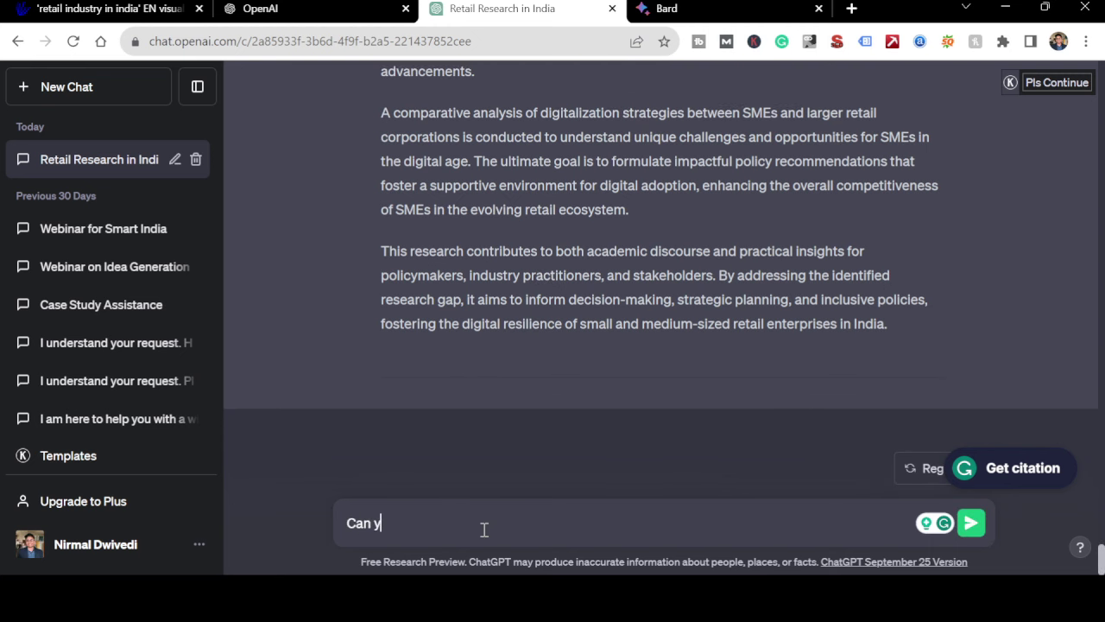
text(ou write the)
key(BackSpace)
text(help me with the)
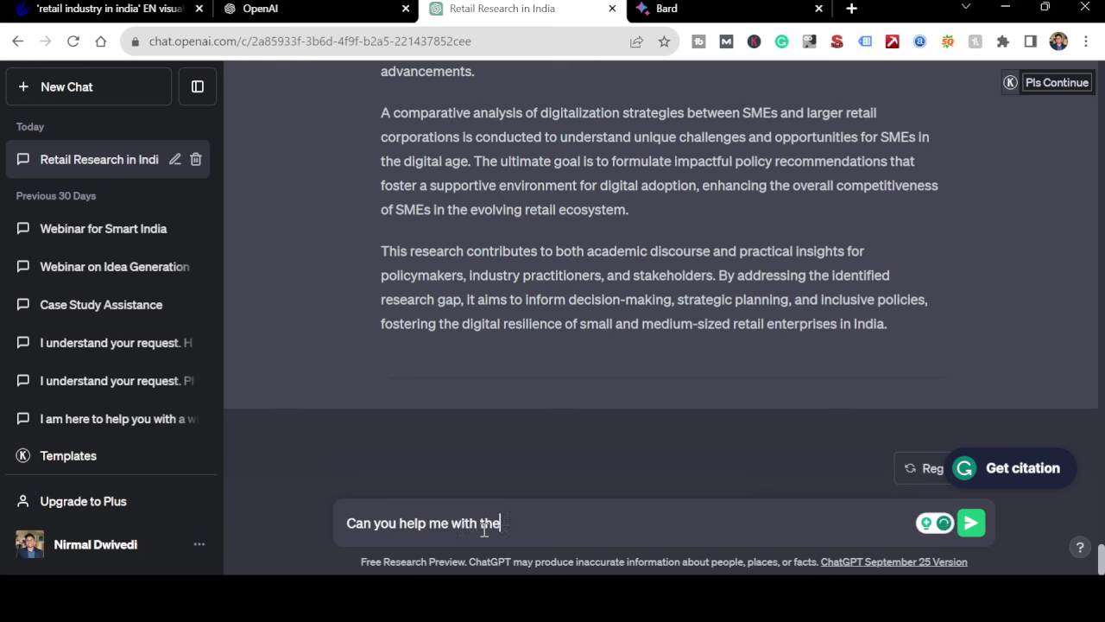
text( 3 keywords fo)
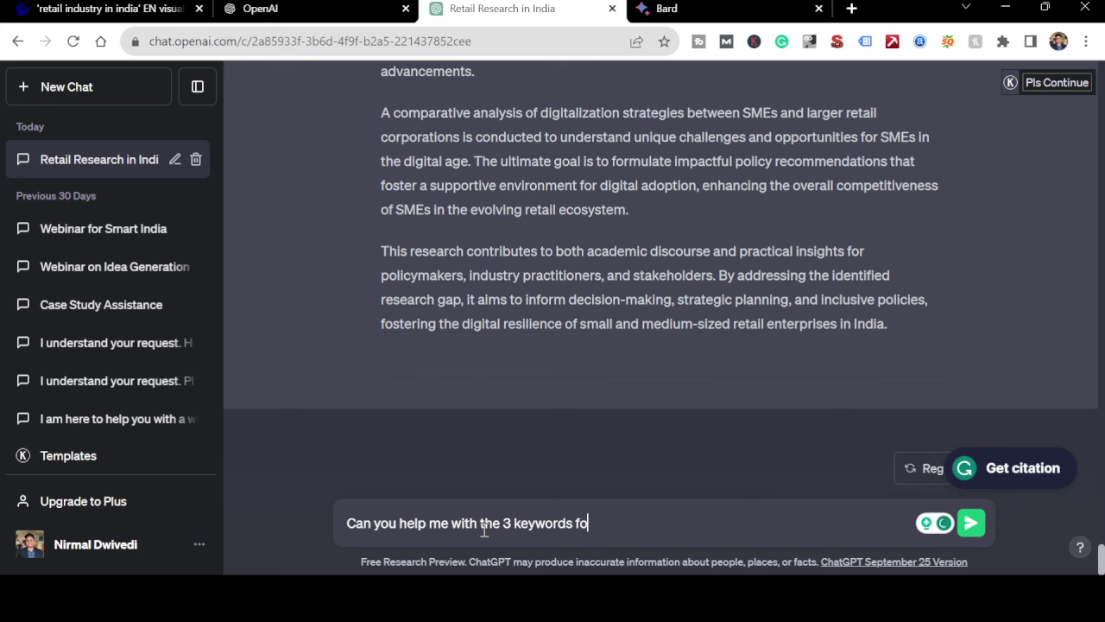
text(r the same)
key(Return)
- Review the AnswerThePublic keyword wheel for "retail industry in india", then return to ChatGPT and examine its suggested keywords
click(320, 8)
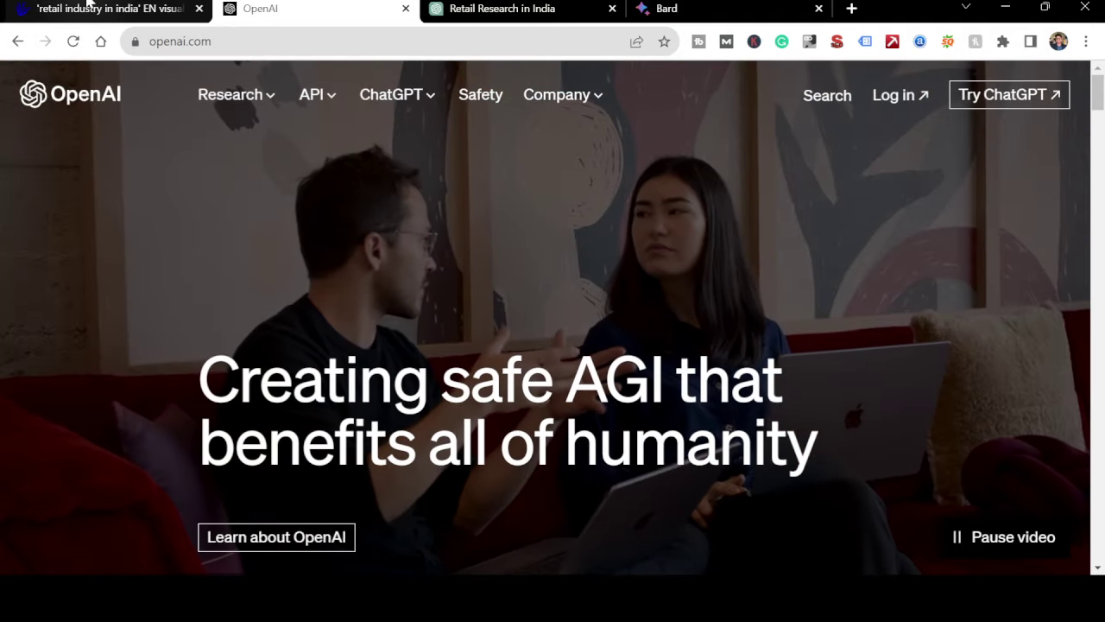
click(89, 4)
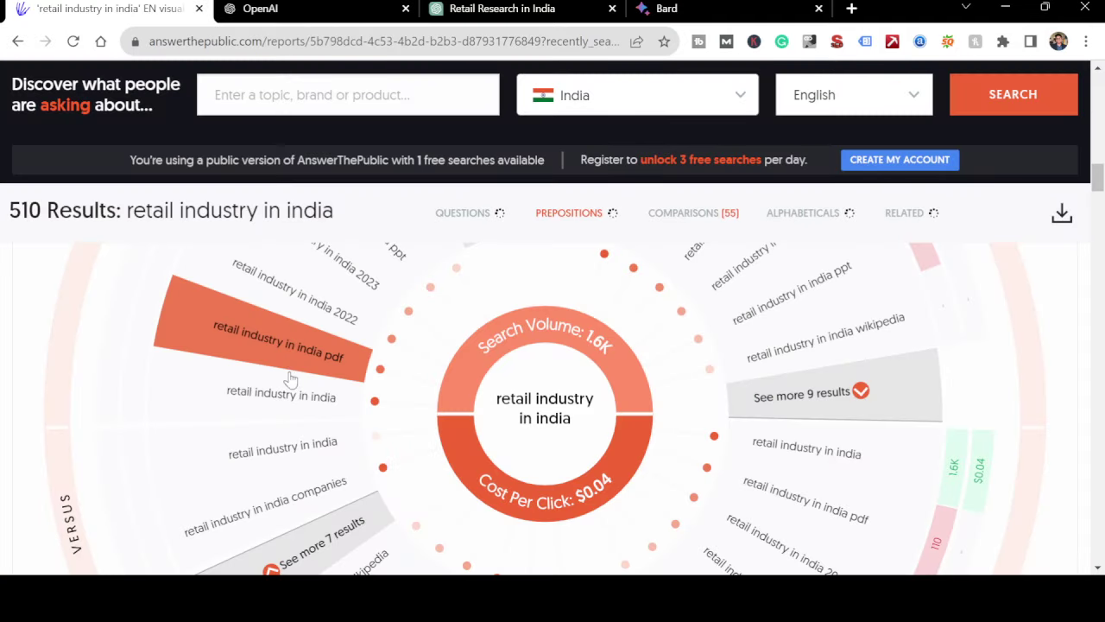
scroll(730, 479, down, 2)
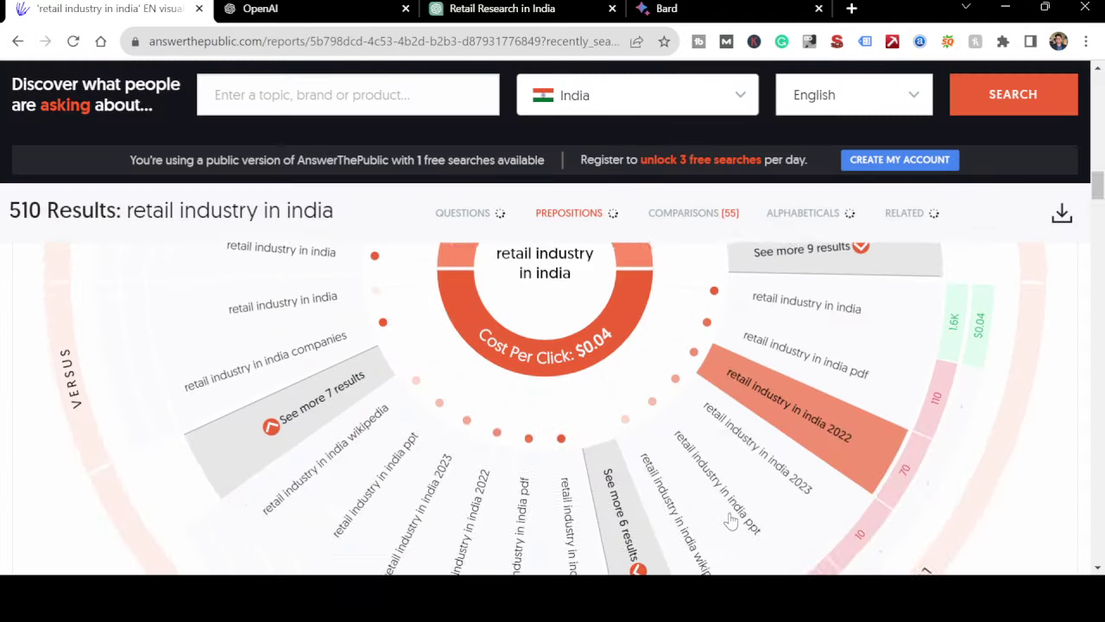
scroll(730, 521, up, 1)
click(509, 9)
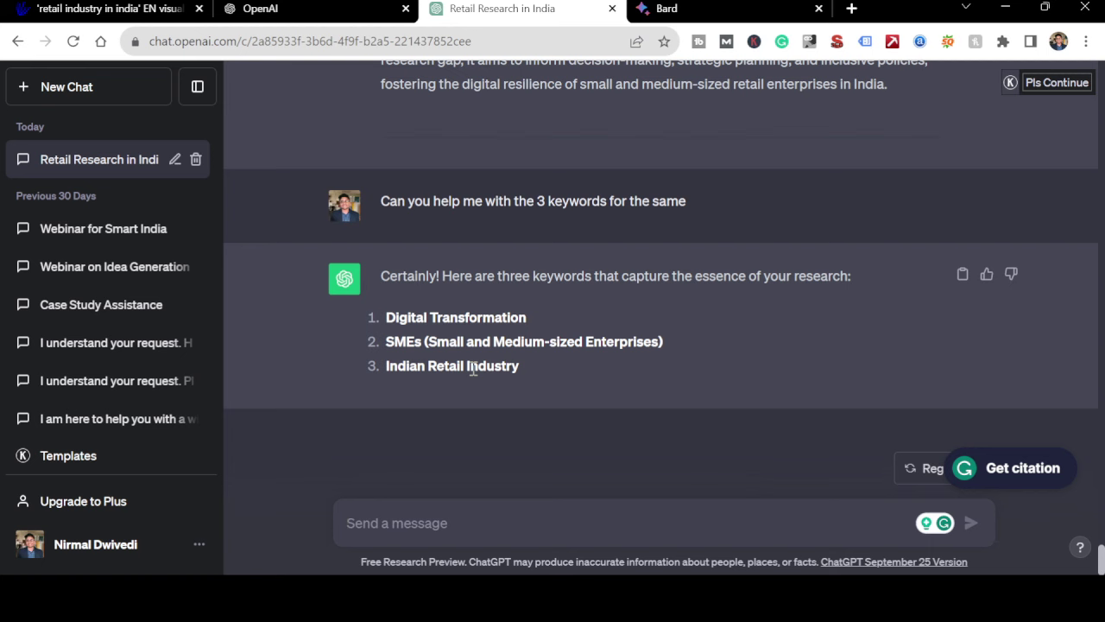
scroll(473, 370, up, 1)
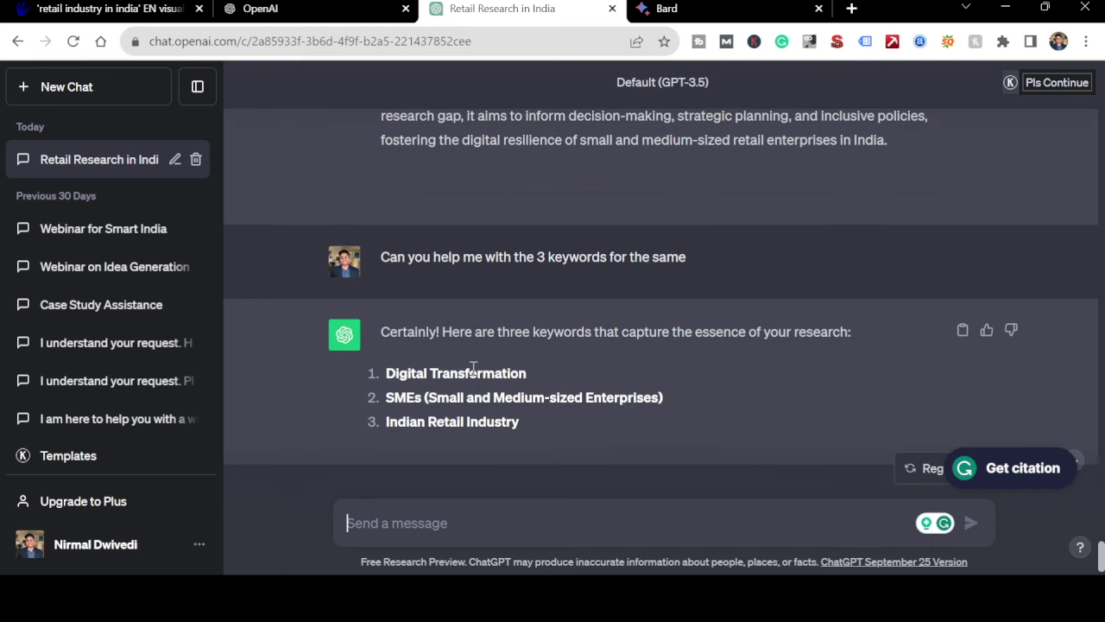
key(ctrl+t)
text(do)
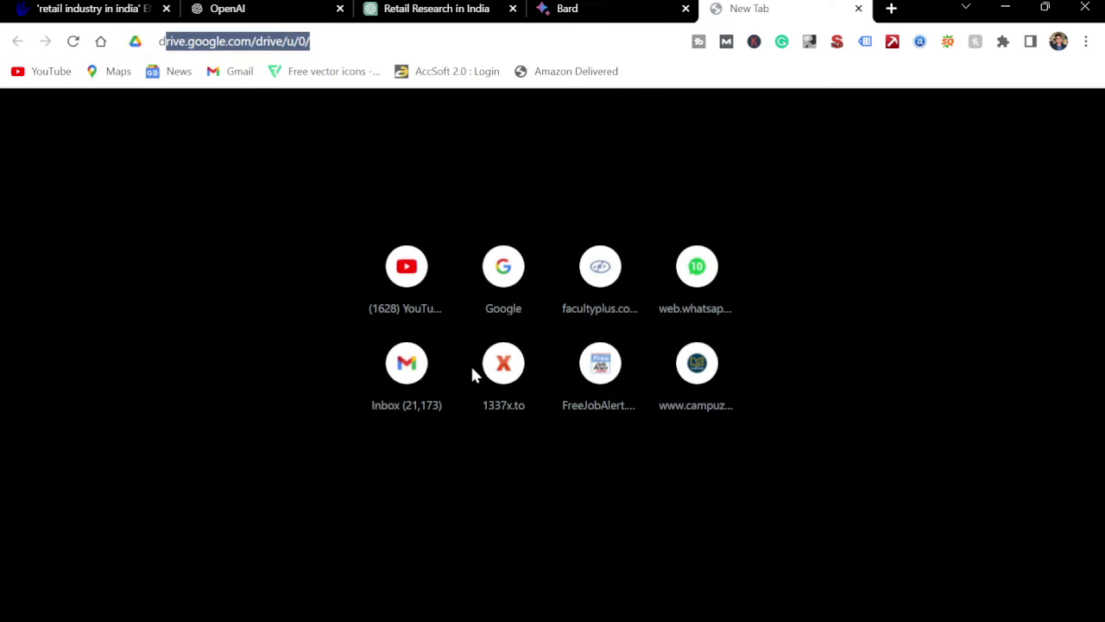
text(cs)
key(Return)
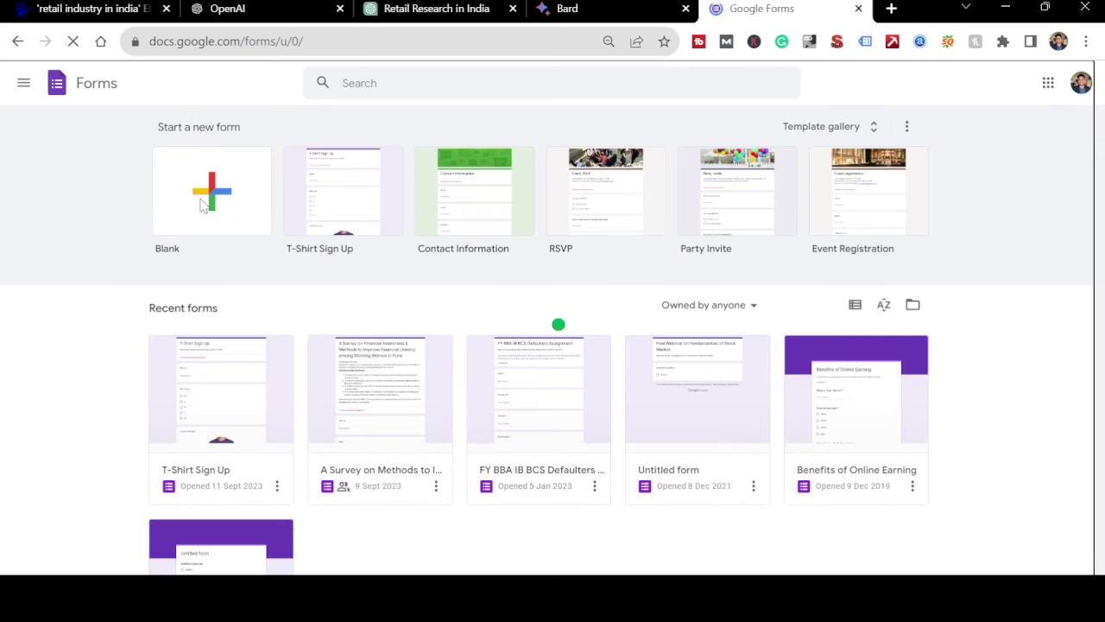
click(201, 204)
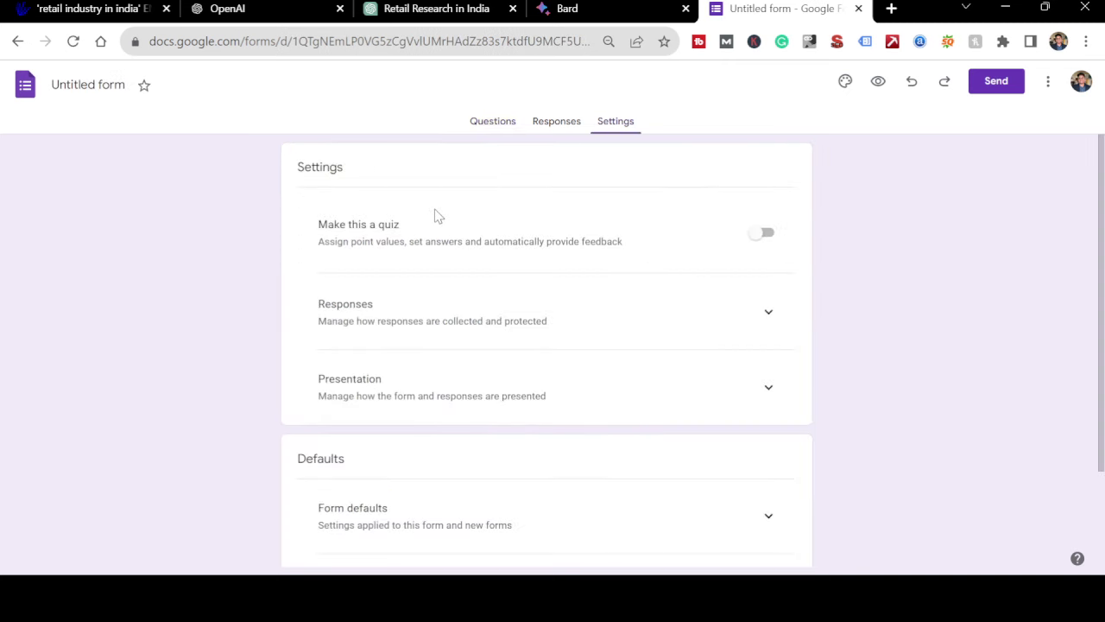
key(ctrl+l)
key(BackSpace)
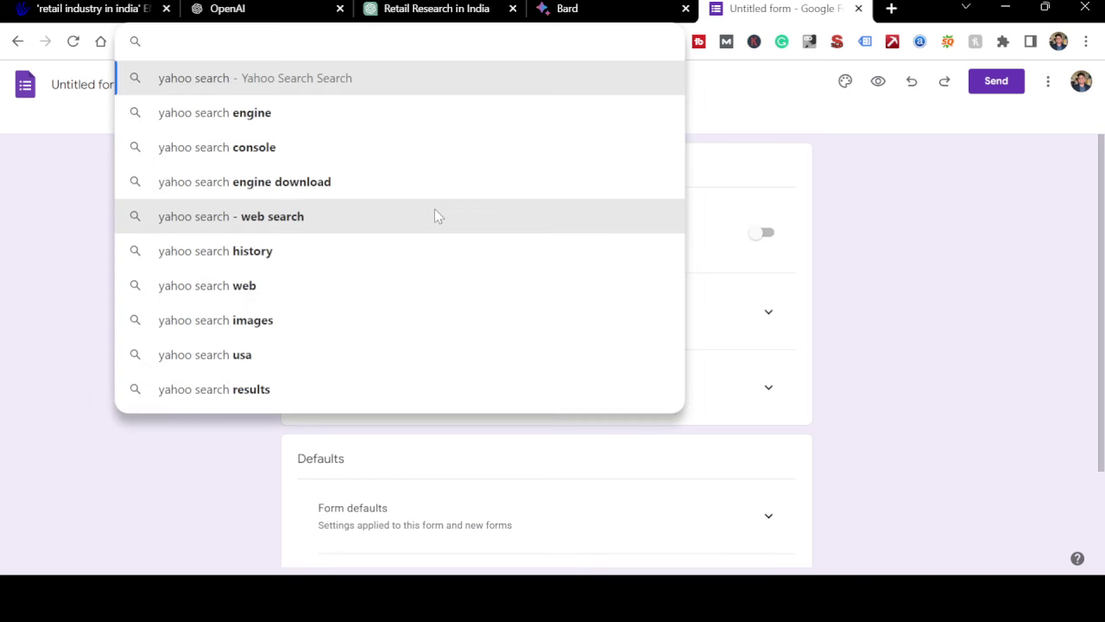
text(docs)
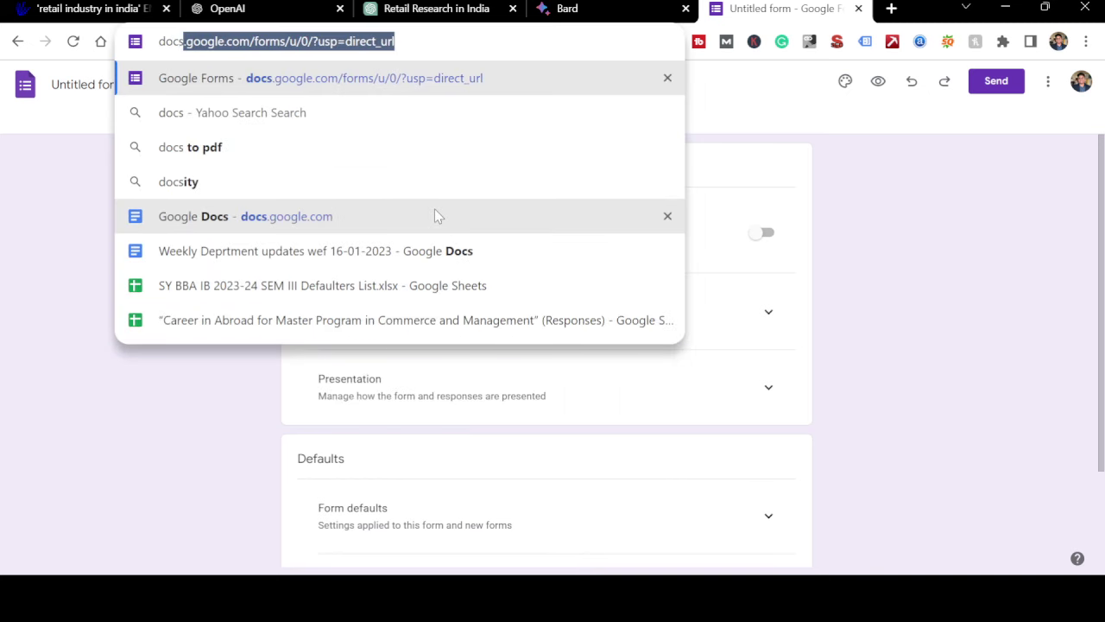
text(.ggog)
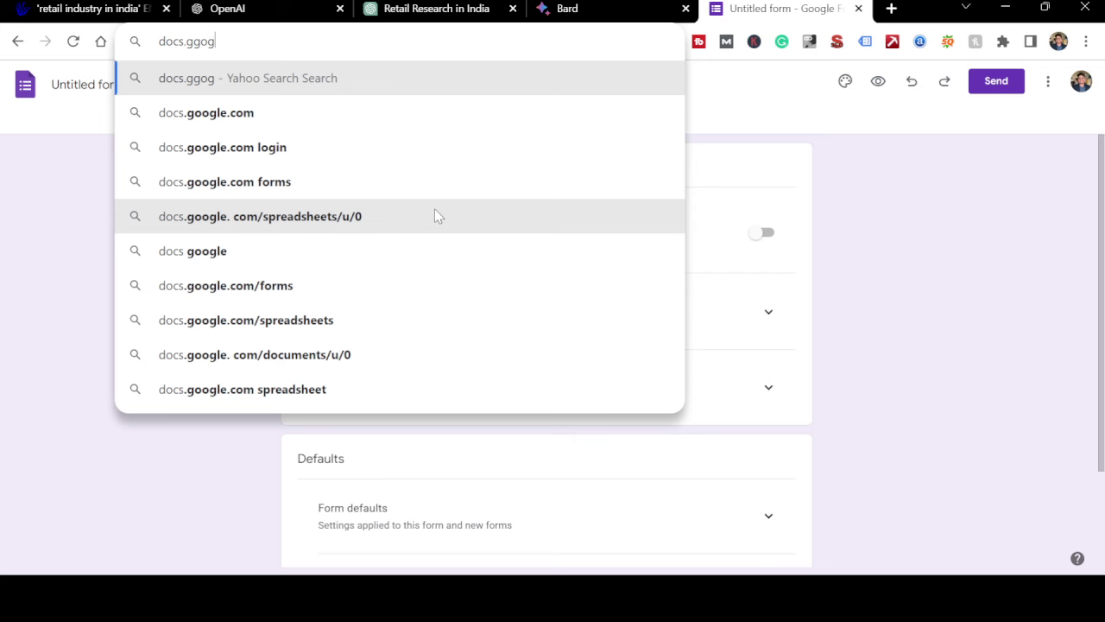
text(le.com)
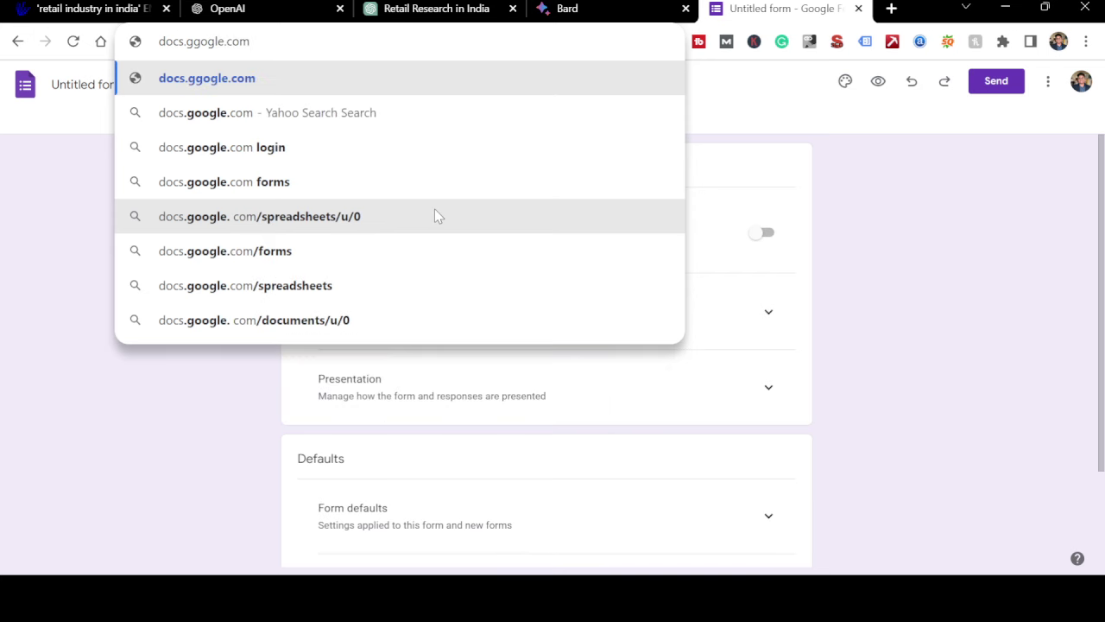
key(Return)
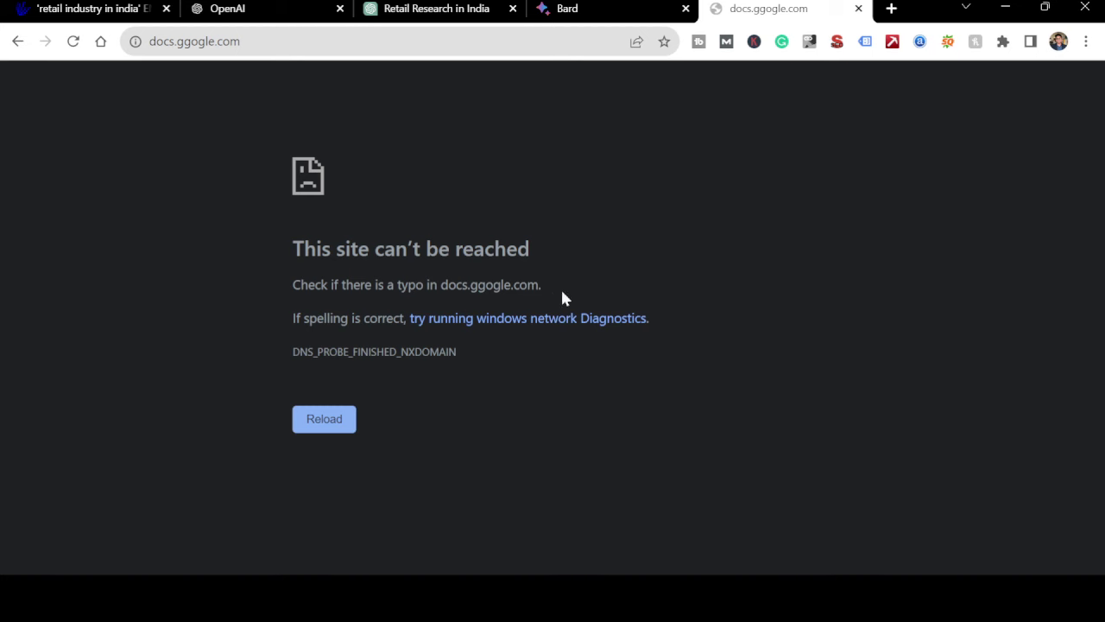
key(ctrl+w)
- Open docs.google.com in a new browser tab and create a blank Google Docs document
key(ctrl+t)
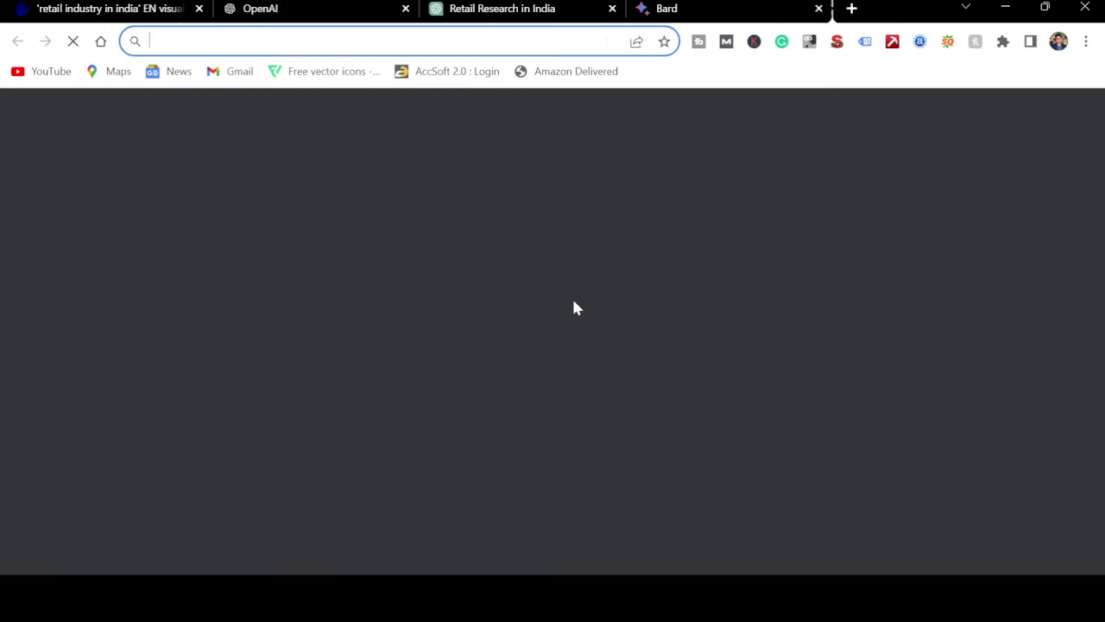
text(do)
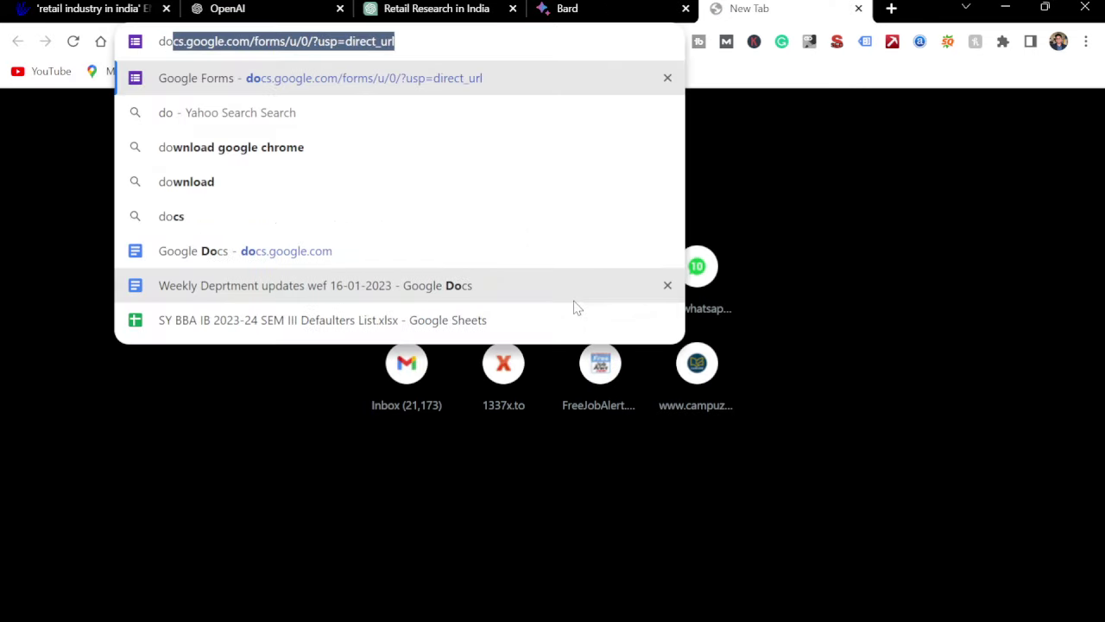
text(cs.g)
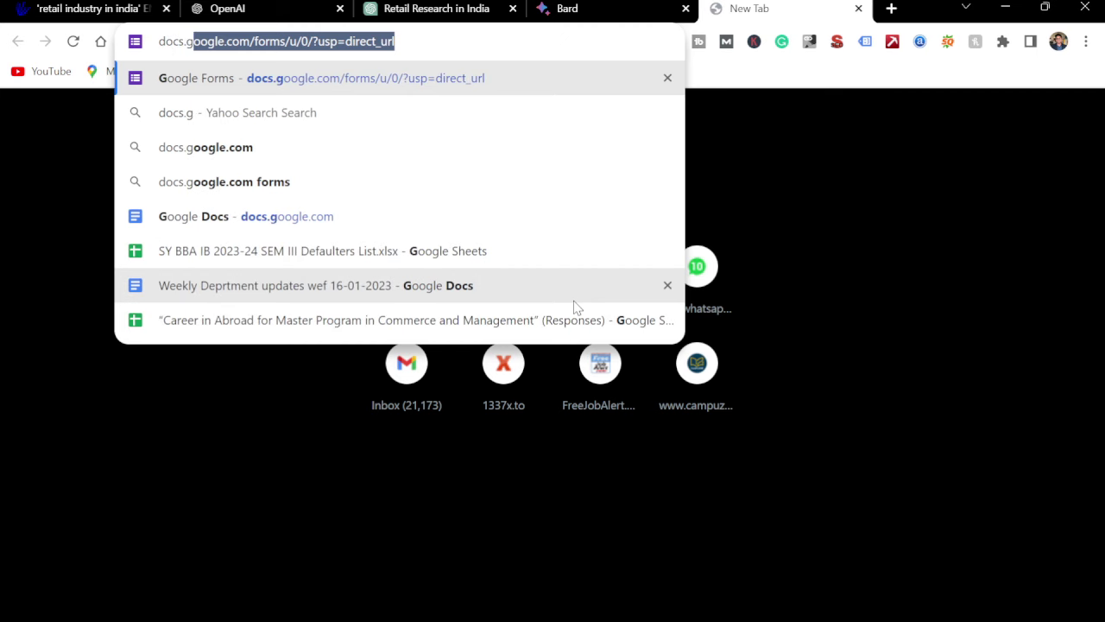
text(oogle.com)
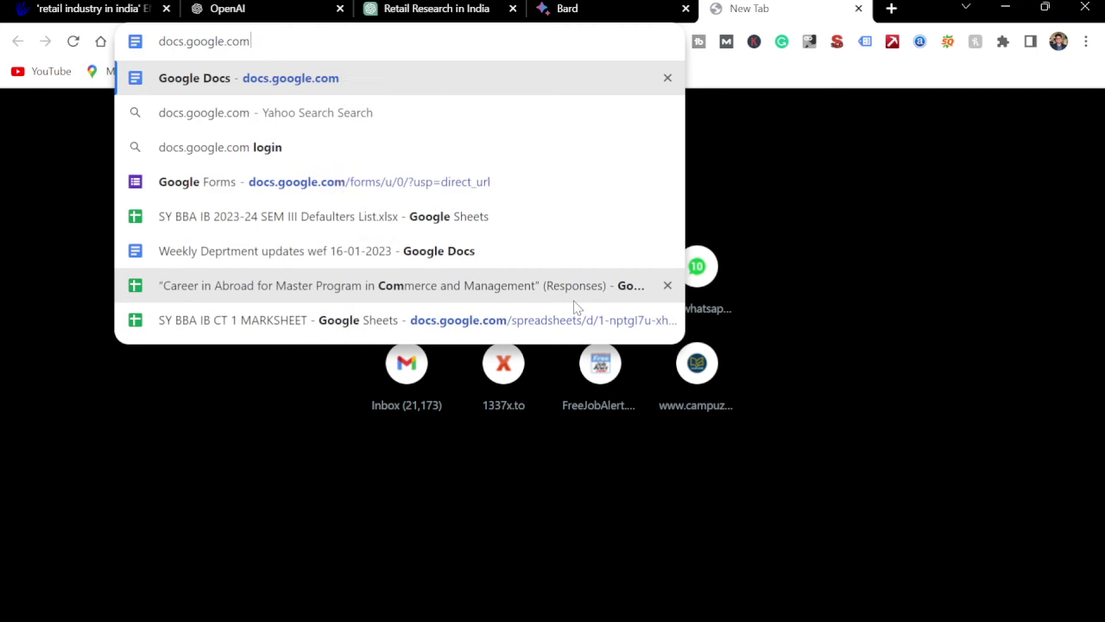
key(Return)
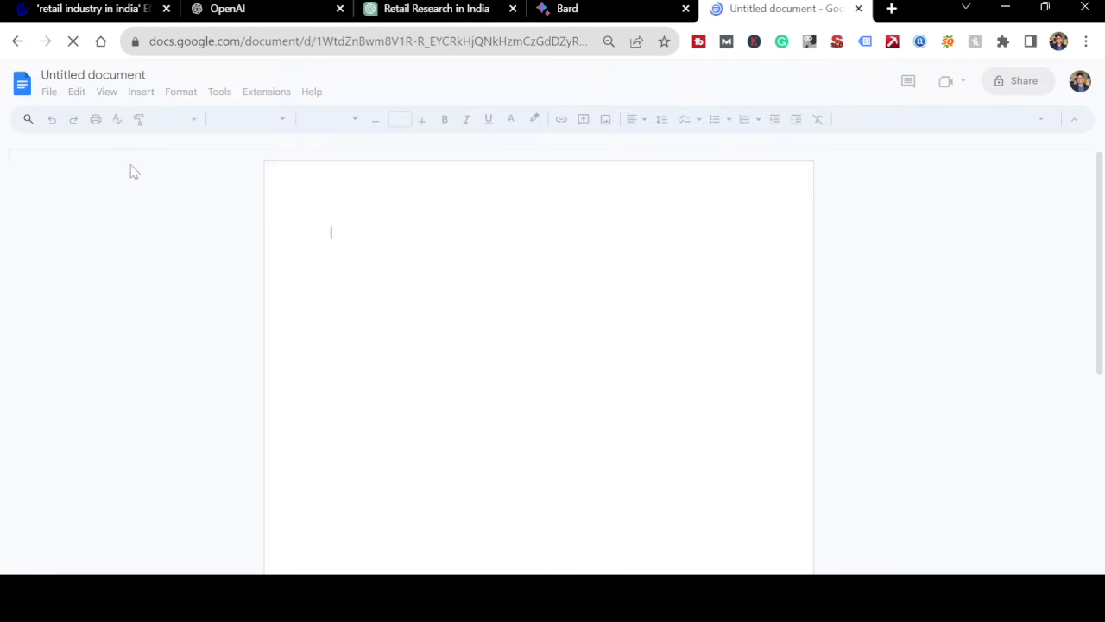
- Copy the suggested title "Navigating Digital Transformation: A Study of Small and Medium-sized Retail Enterprises..." from the ChatGPT conversation into the blank Google Docs document
click(431, 8)
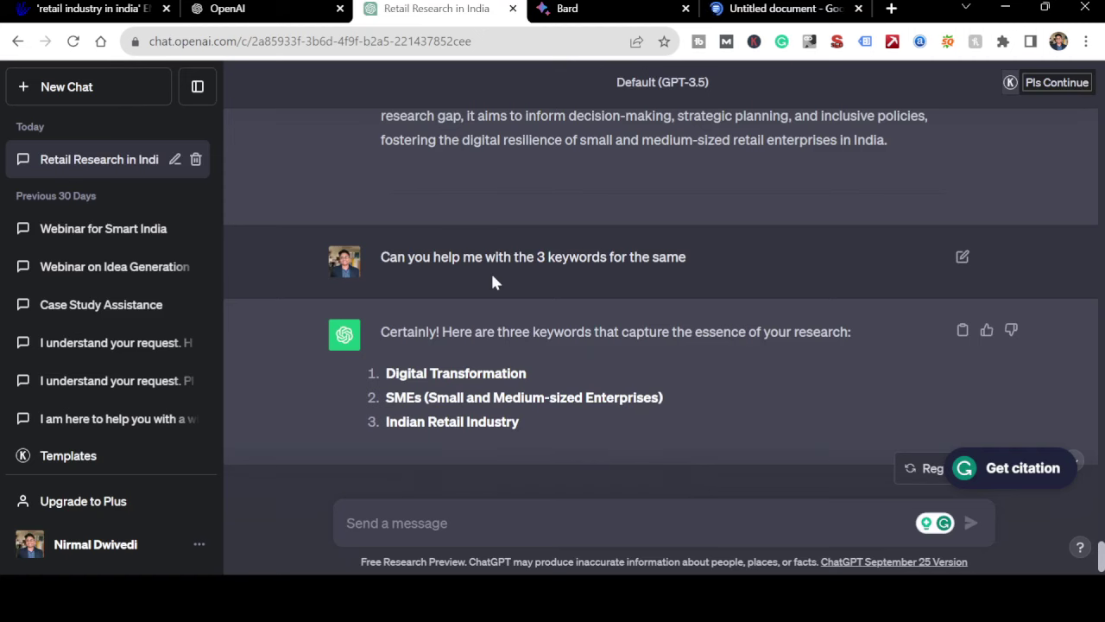
scroll(492, 276, up, 10)
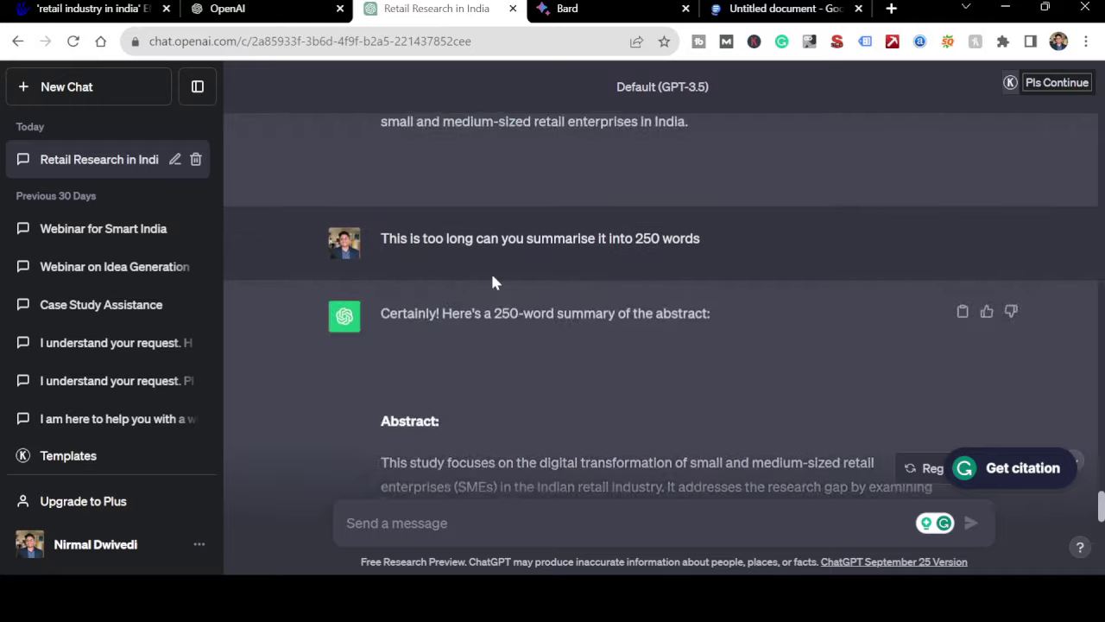
scroll(492, 277, up, 15)
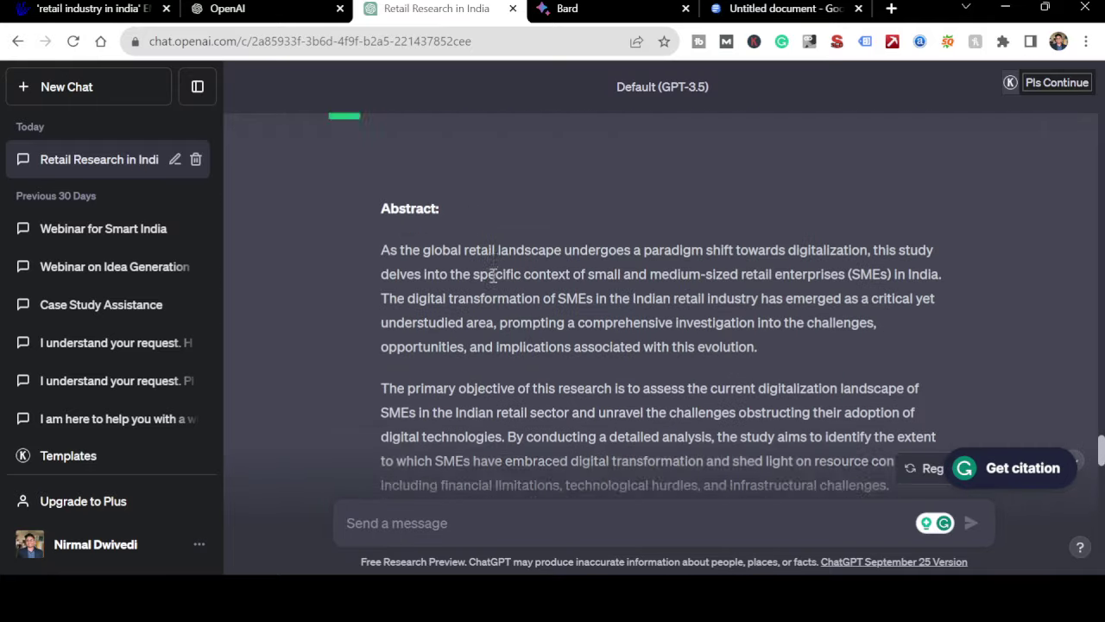
scroll(492, 275, up, 15)
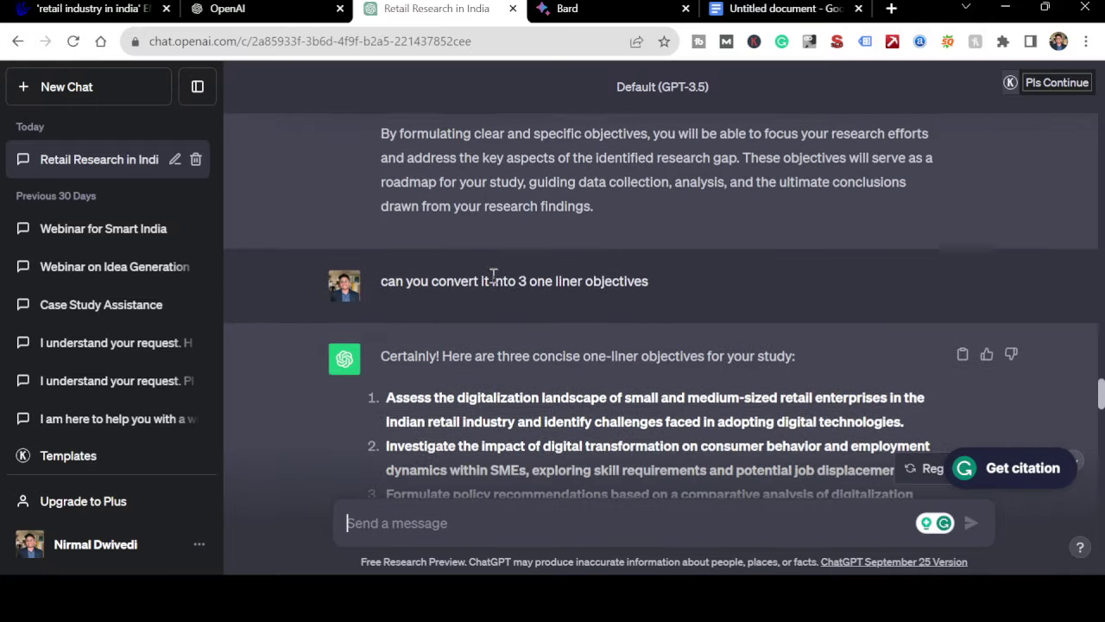
scroll(494, 275, up, 15)
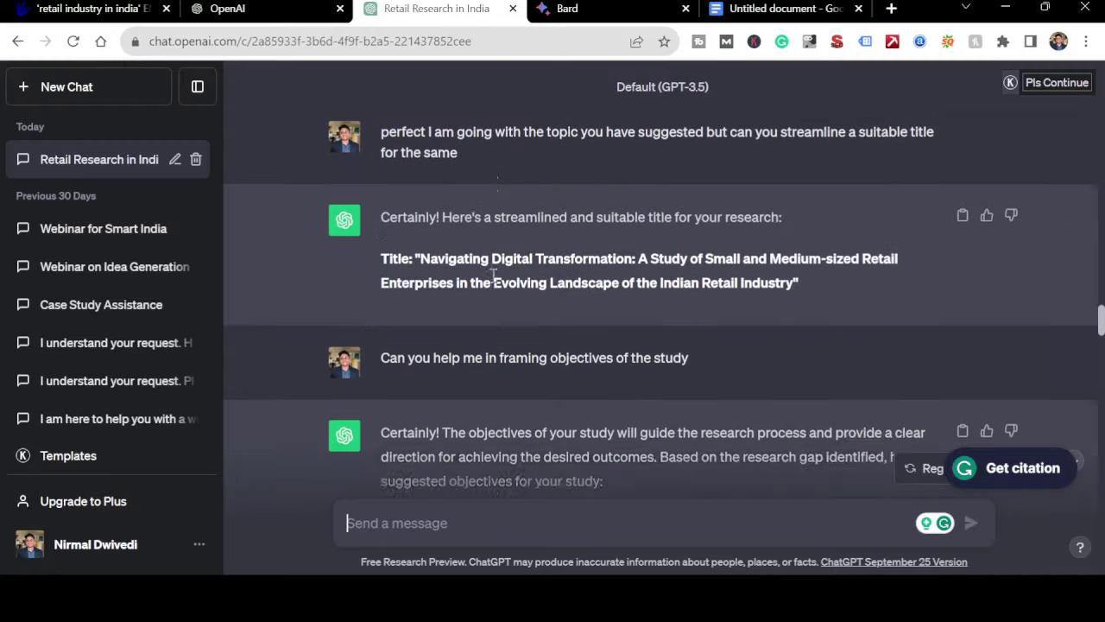
scroll(493, 274, up, 15)
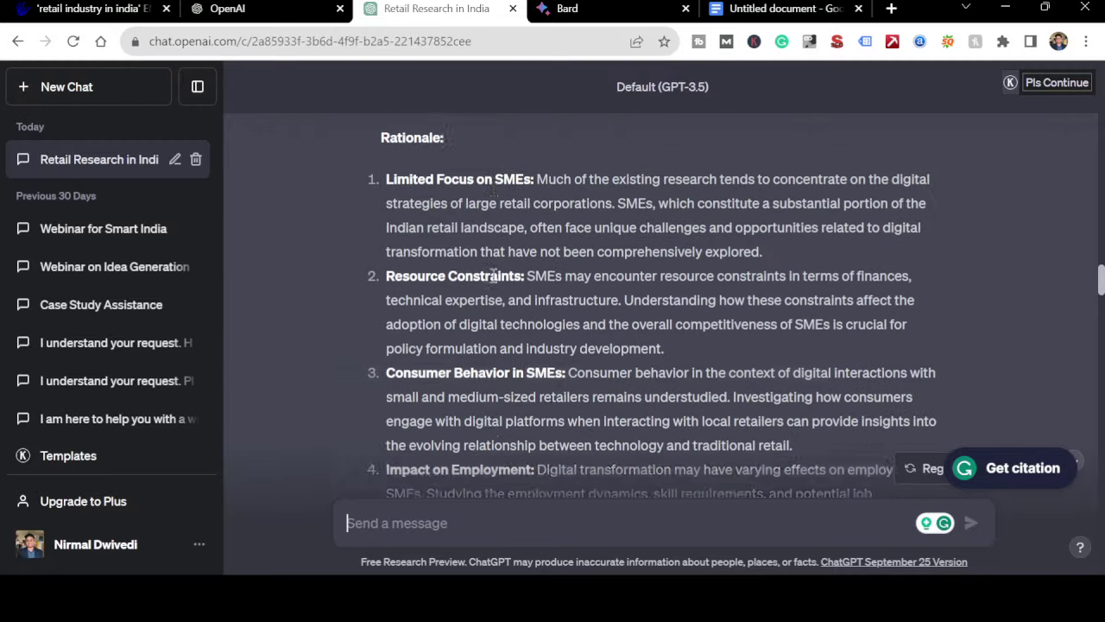
scroll(494, 275, up, 8)
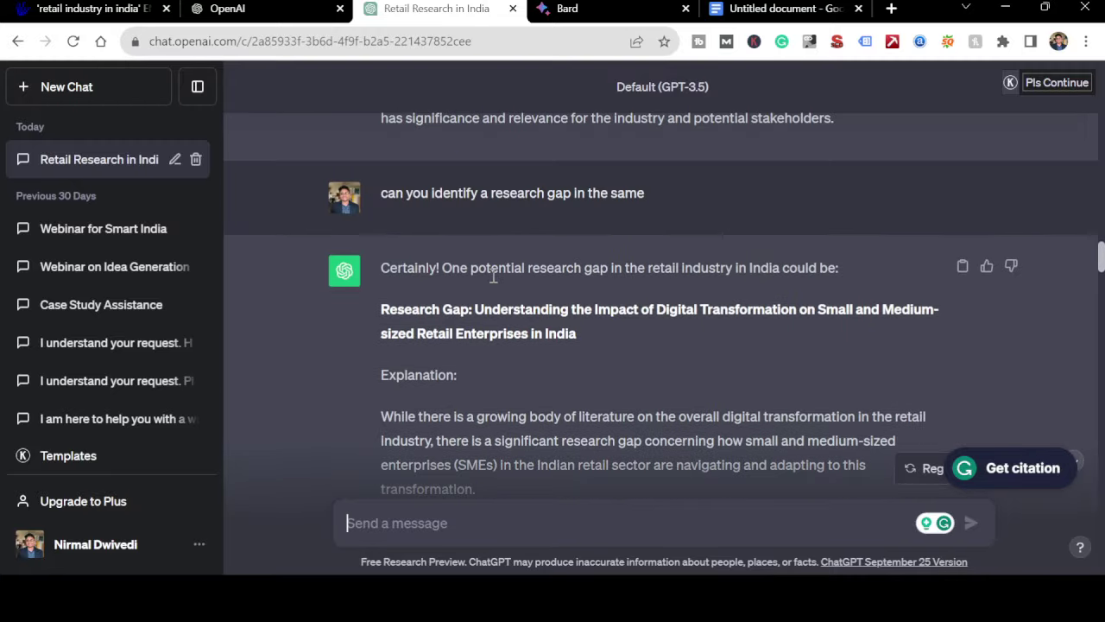
scroll(480, 320, up, 8)
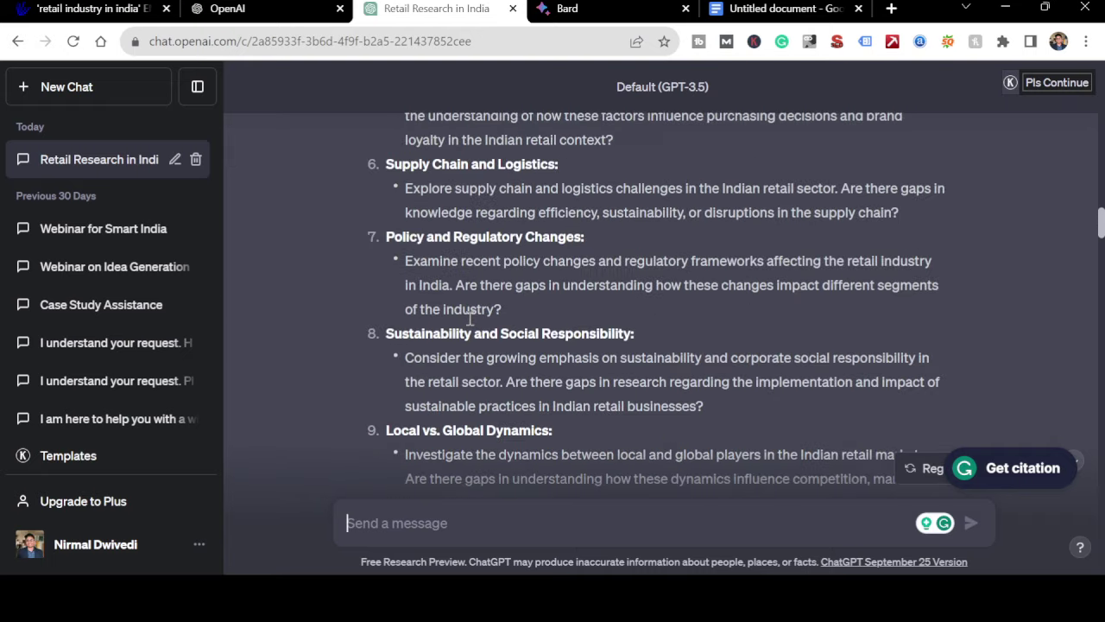
scroll(469, 320, up, 11)
scroll(470, 319, down, 6)
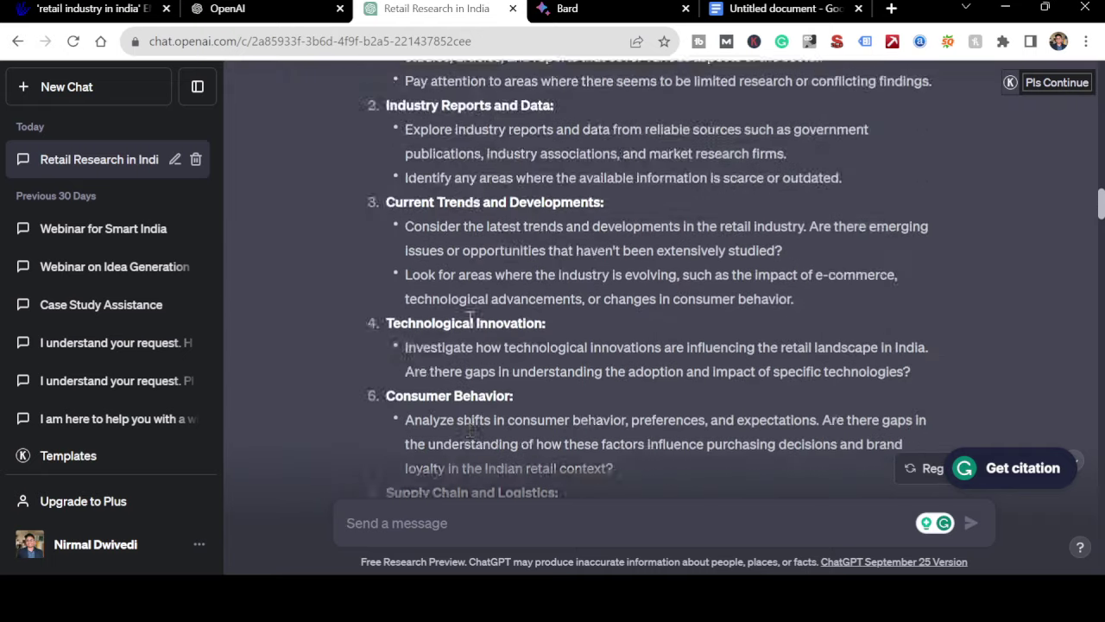
scroll(469, 320, down, 20)
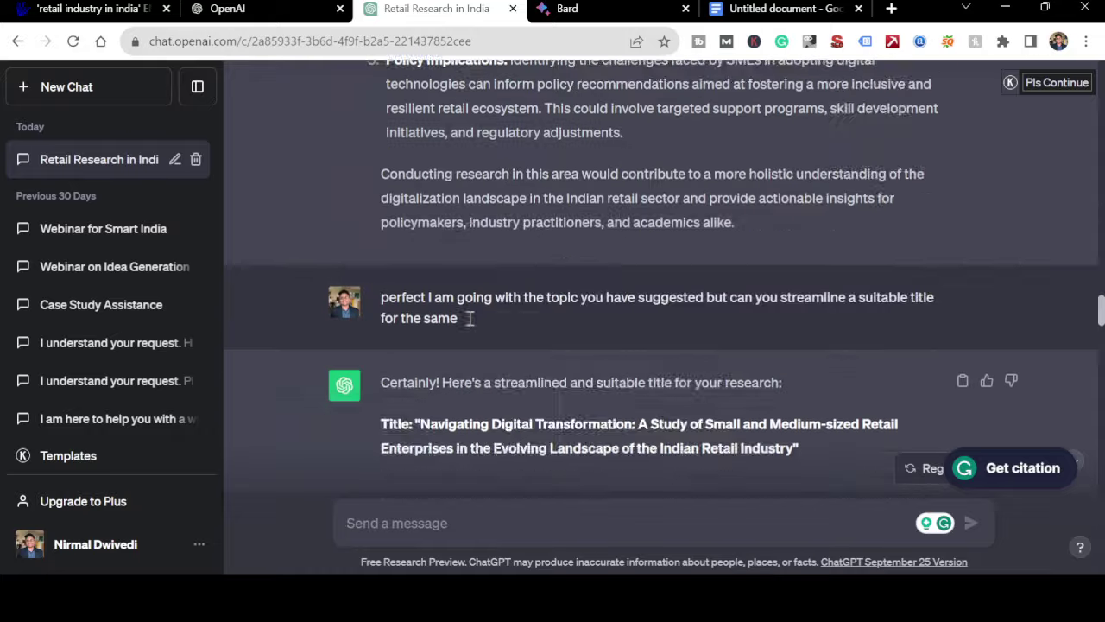
scroll(469, 319, down, 5)
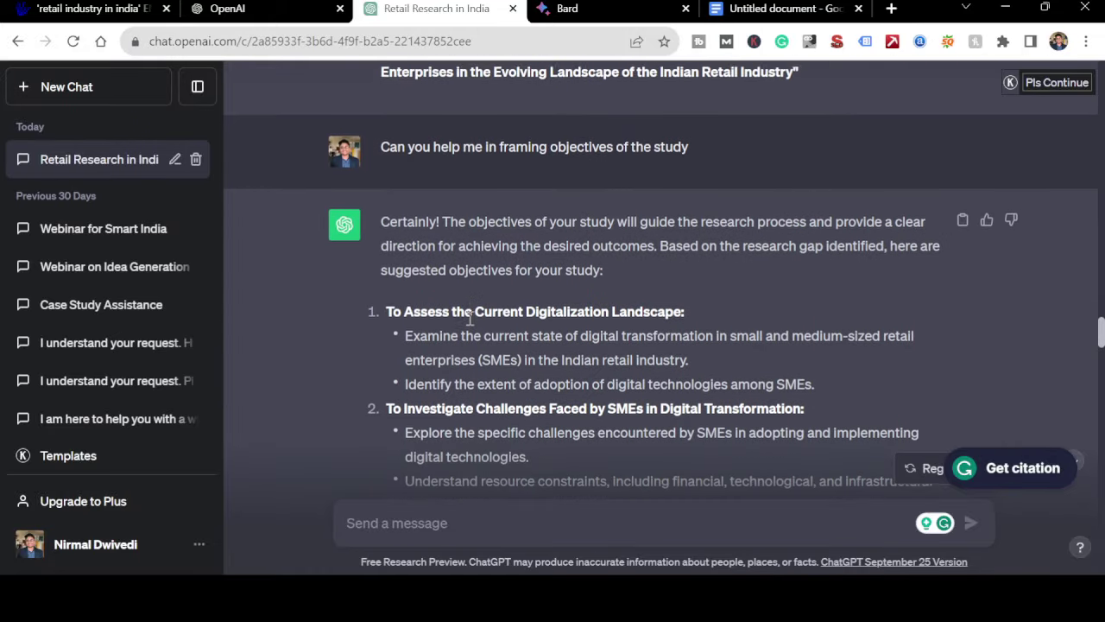
scroll(470, 319, down, 2)
scroll(469, 319, up, 5)
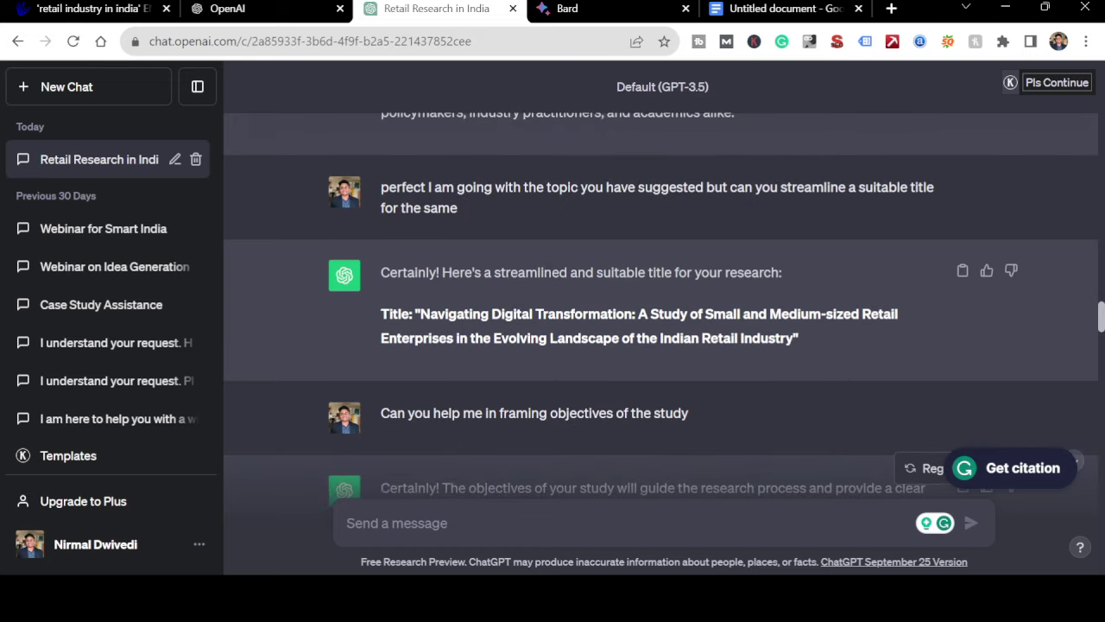
drag(457, 314, 799, 339)
key(ctrl+c)
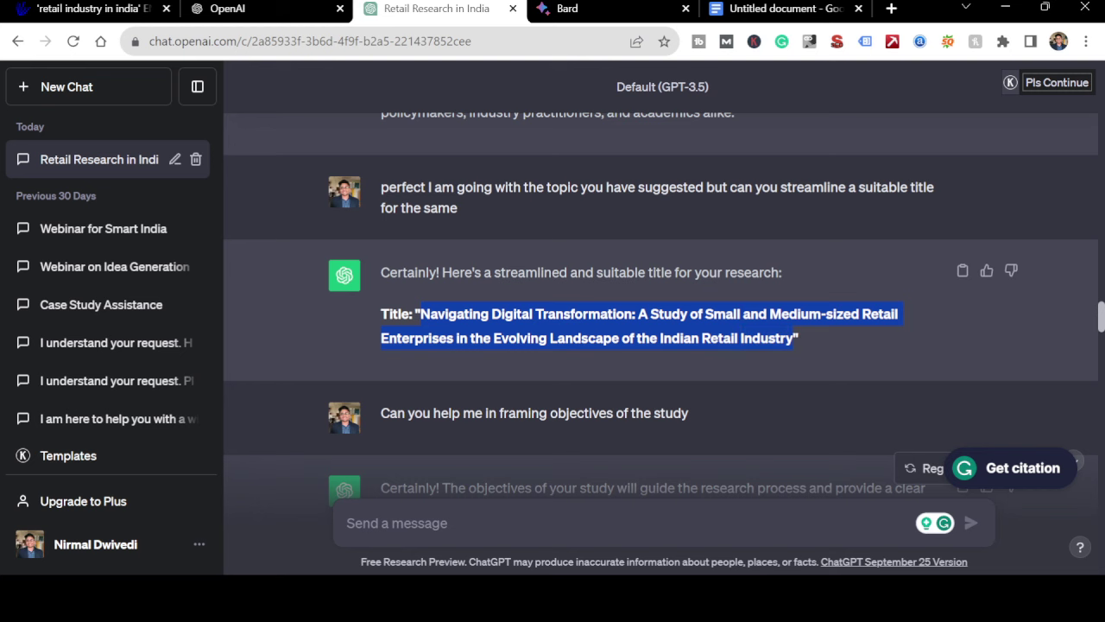
click(830, 7)
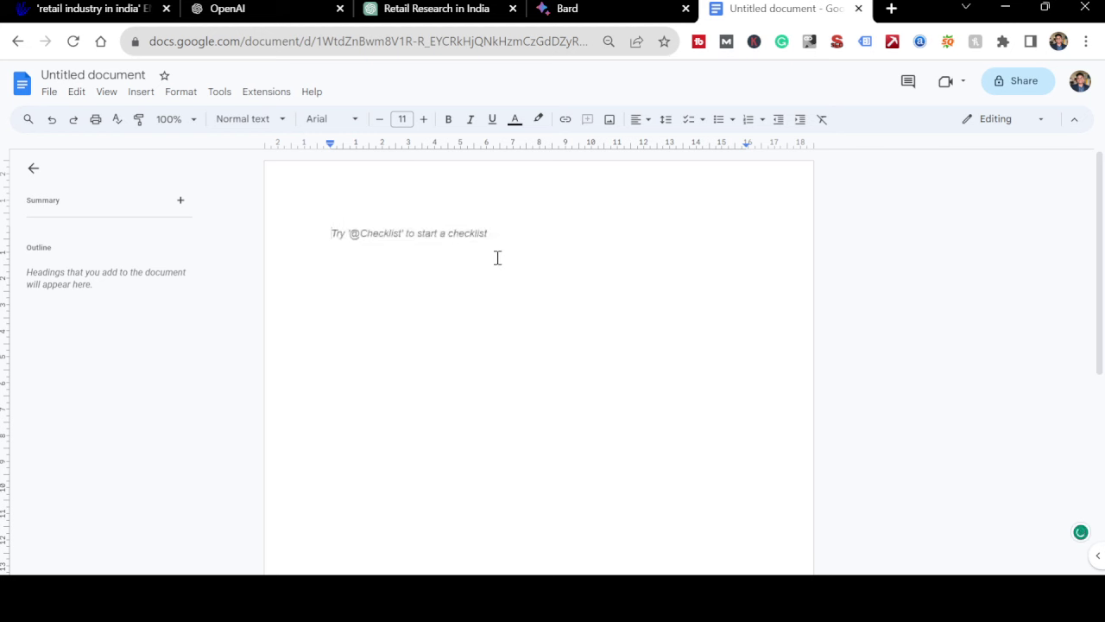
key(ctrl+v)
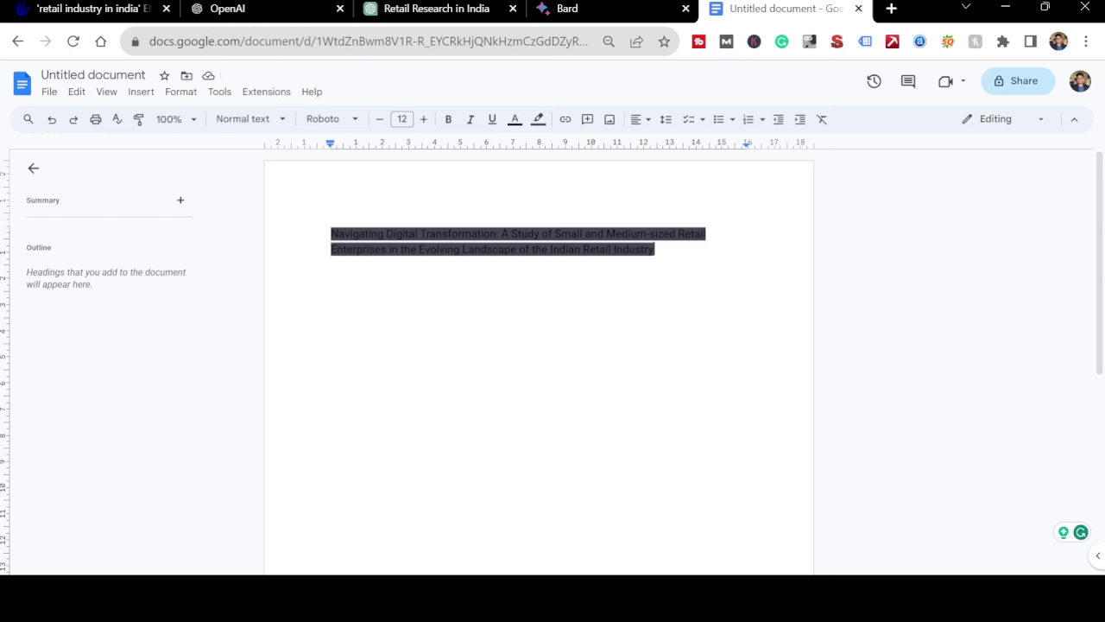
- Apply the Title style to the pasted research title
key(ctrl+a)
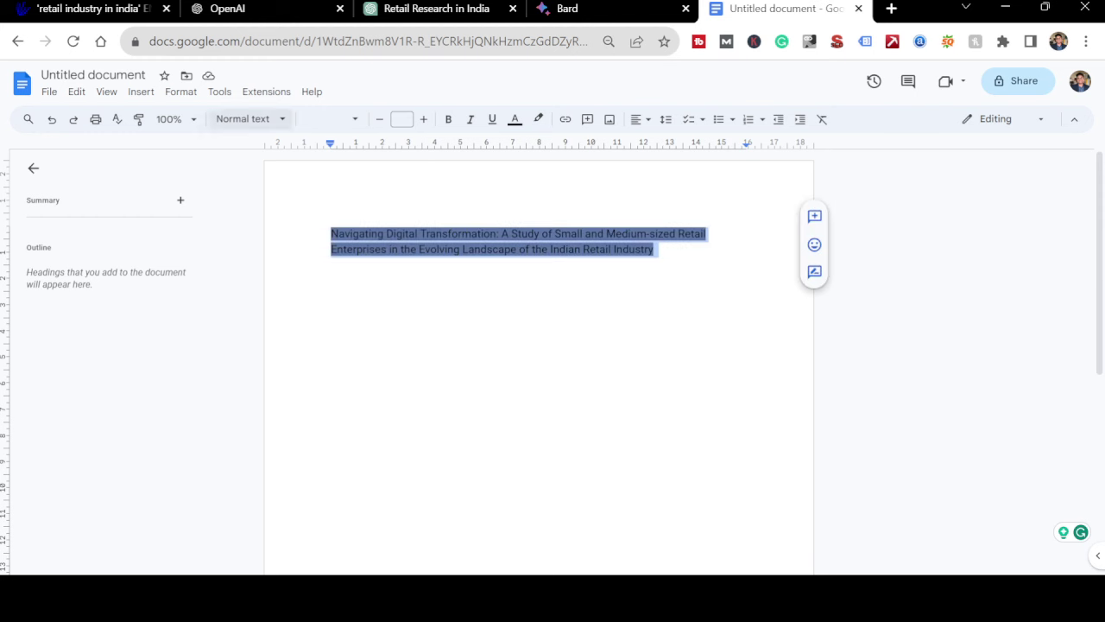
click(250, 119)
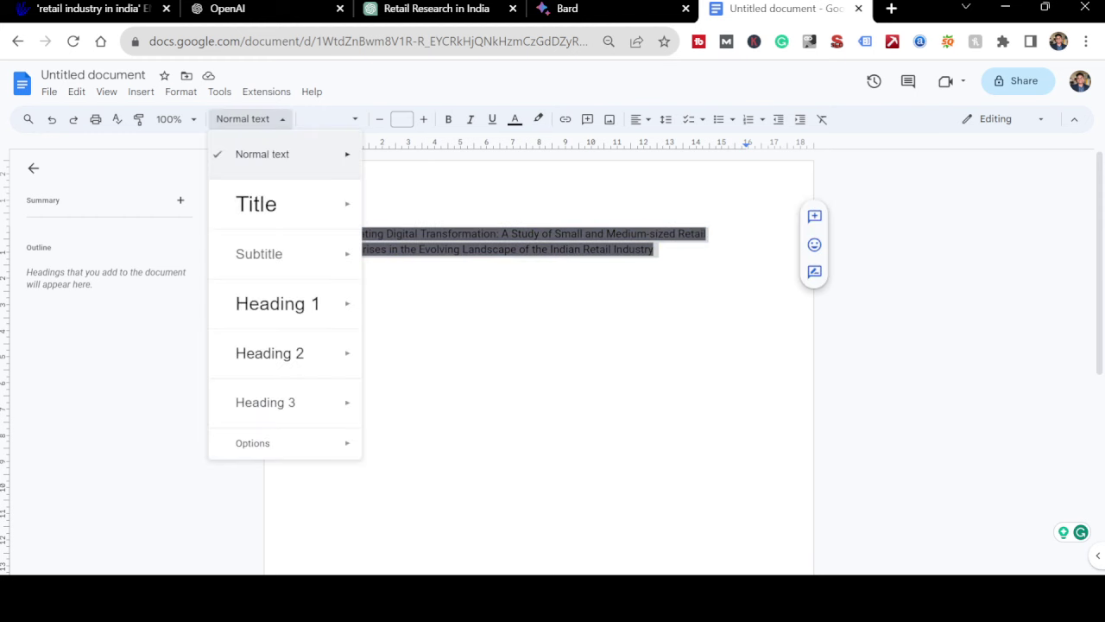
click(285, 204)
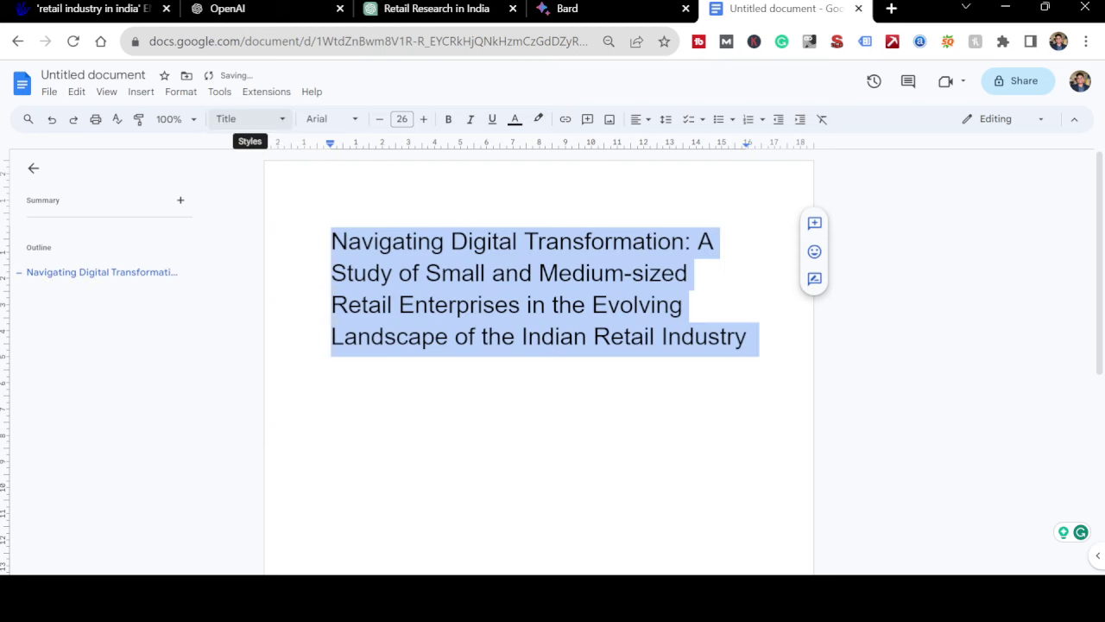
- Return the research title to the Normal text style and delete the extra line break after it
click(248, 119)
mouse_move(285, 154)
click(431, 178)
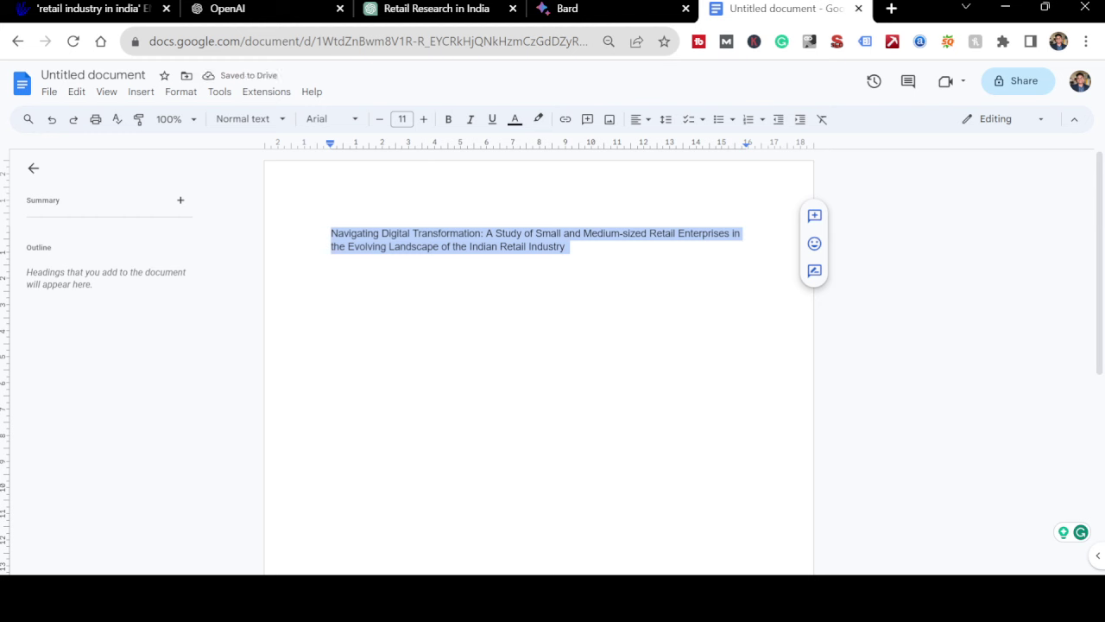
key(Right)
key(BackSpace)
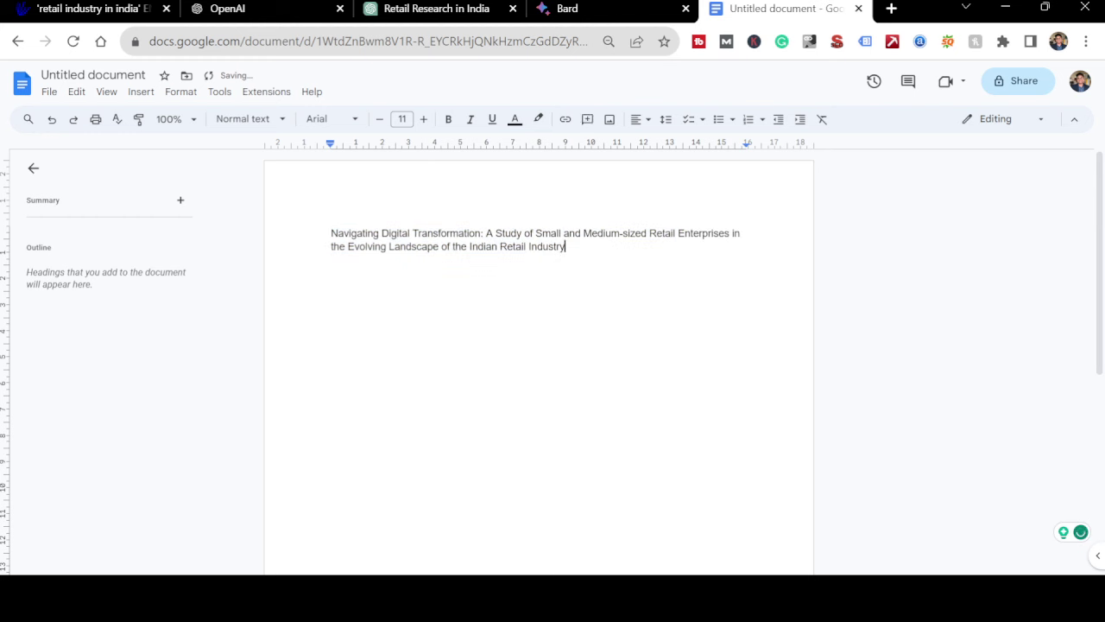
- Format the research title as bold, centre-aligned text with font size 13
key(ctrl+a)
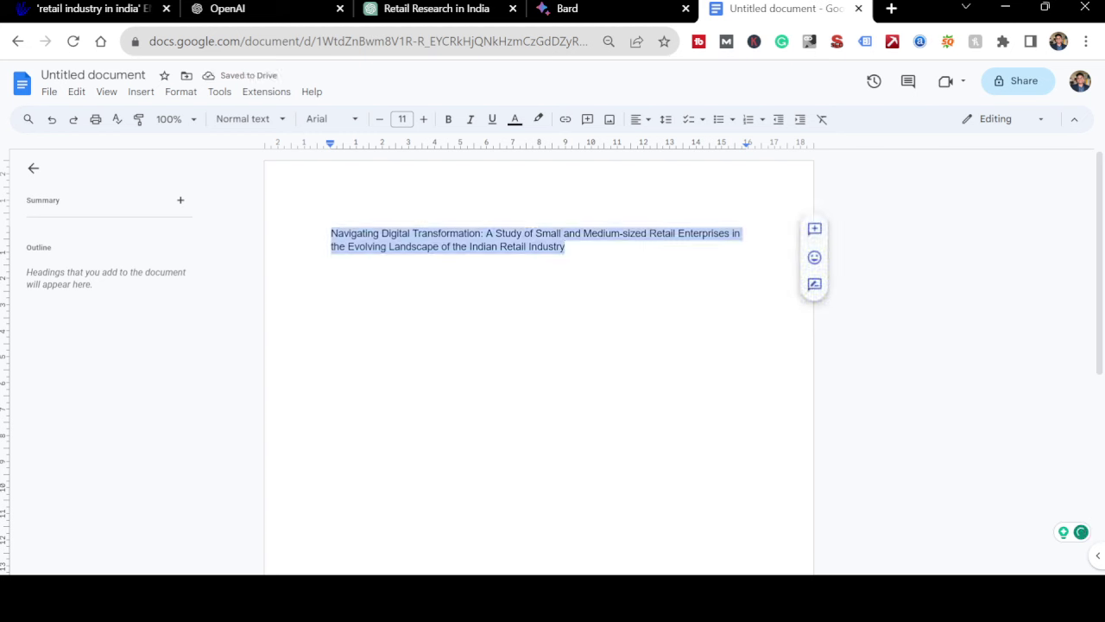
key(ctrl+shift+period)
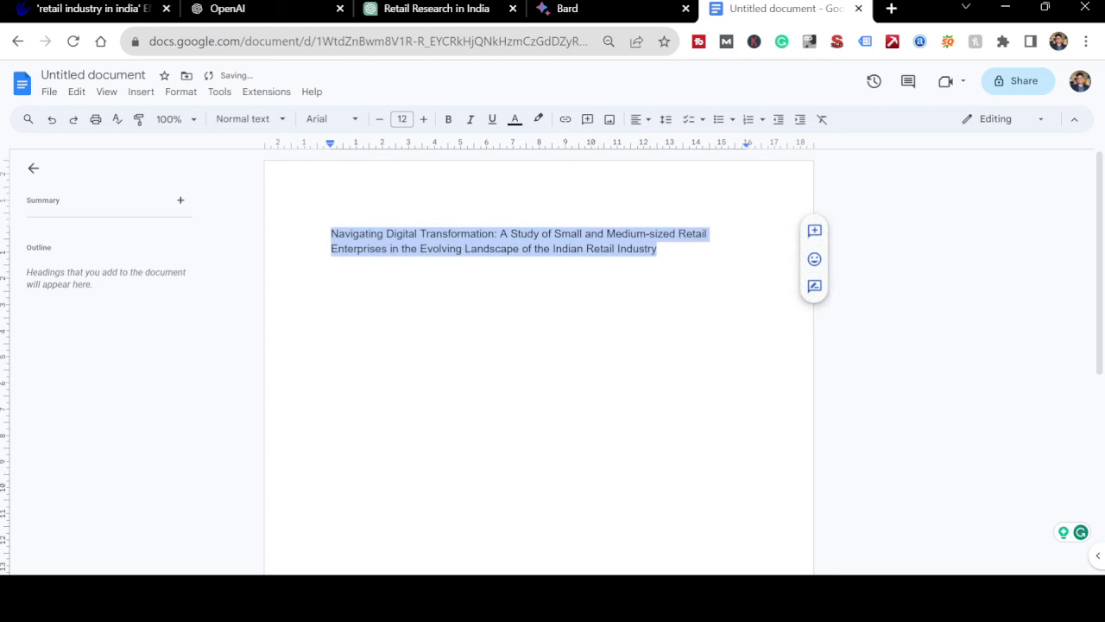
key(ctrl+b)
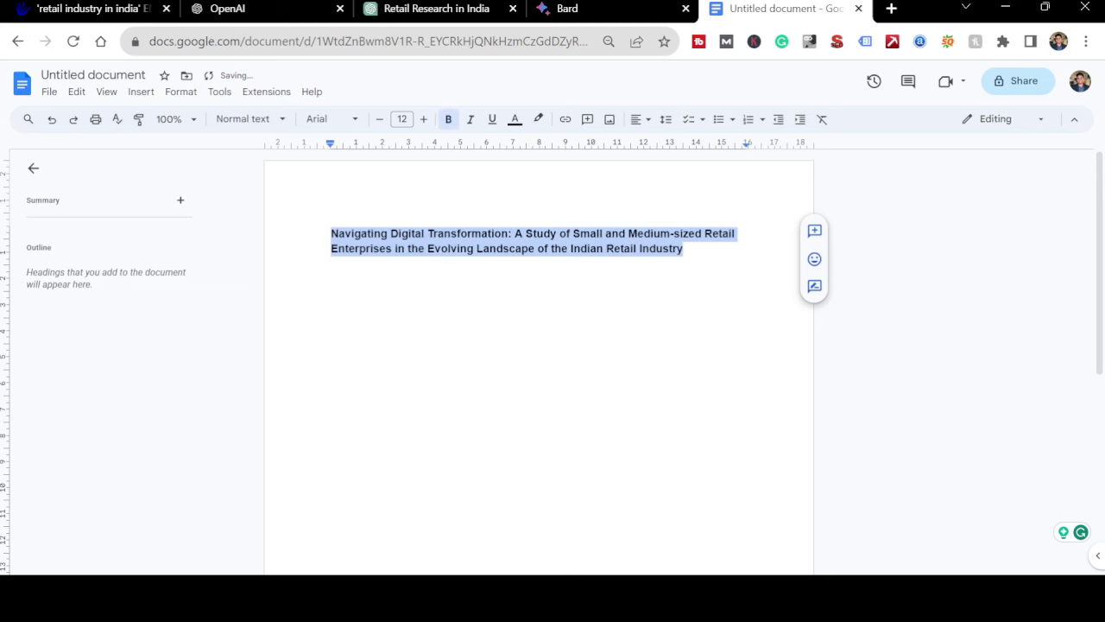
key(ctrl+e)
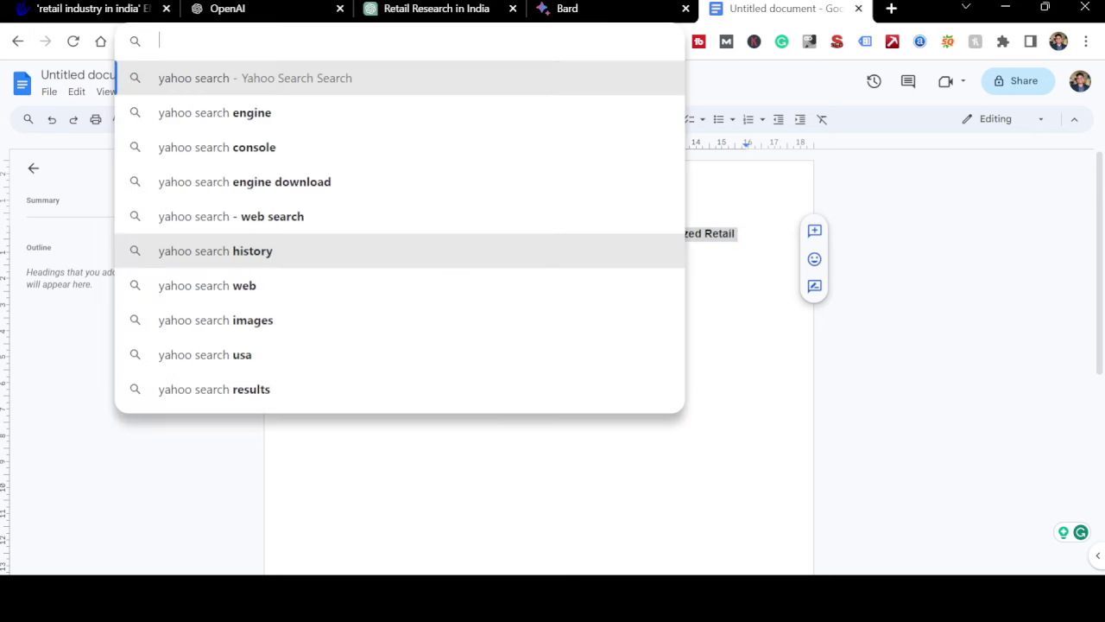
key(Escape)
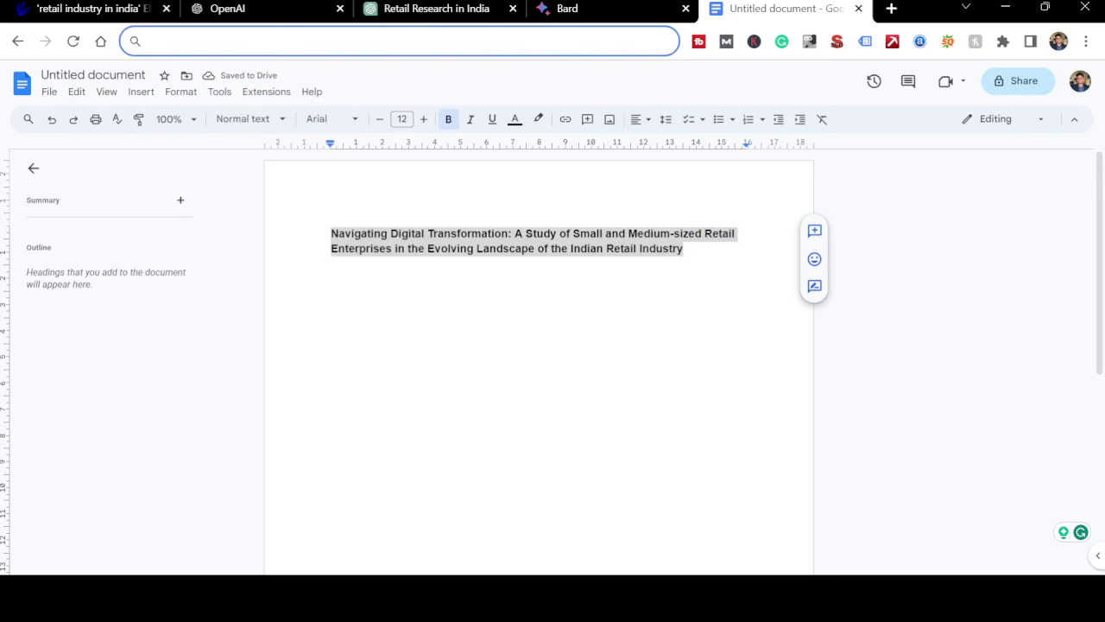
click(640, 119)
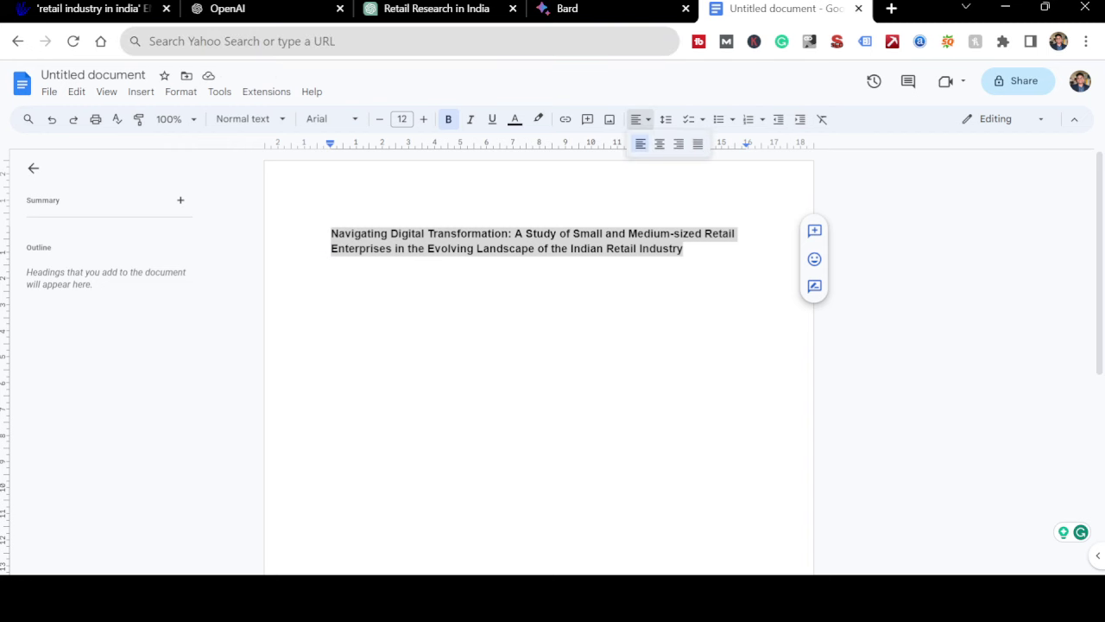
click(660, 145)
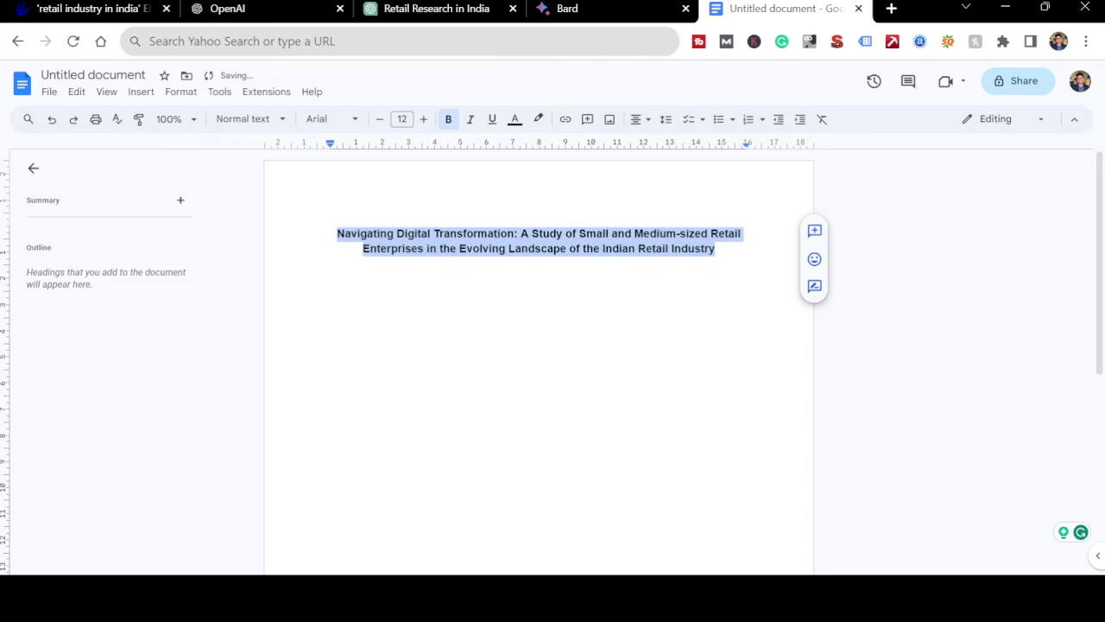
key(ctrl+shift+period)
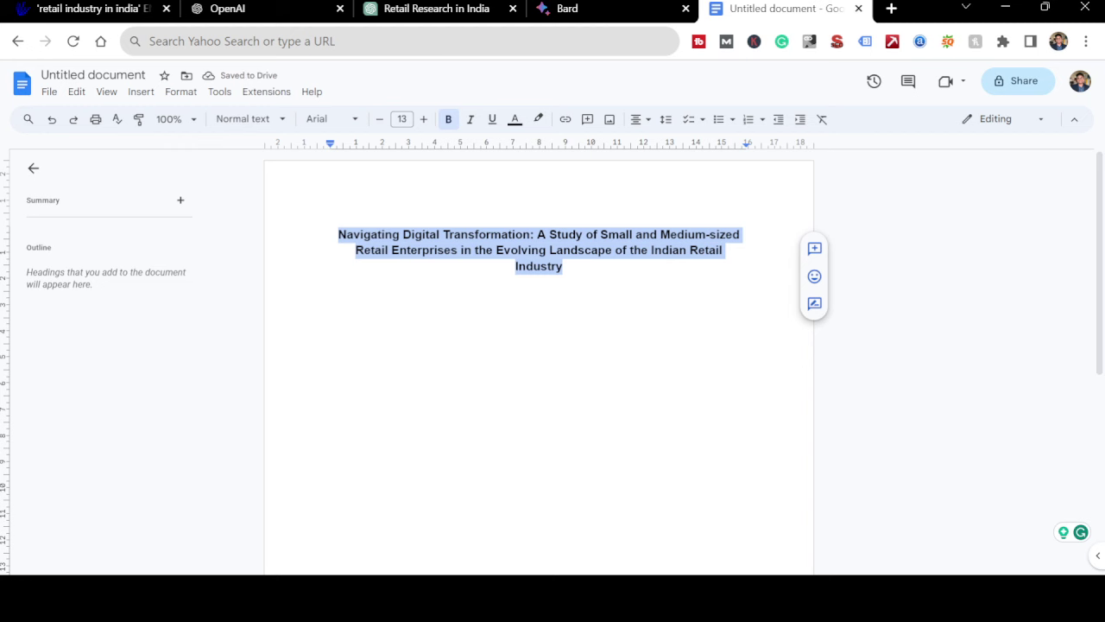
- Add a line beneath the title starting "Author:" with the author's full name and the designation "assistant Professor"
click(363, 309)
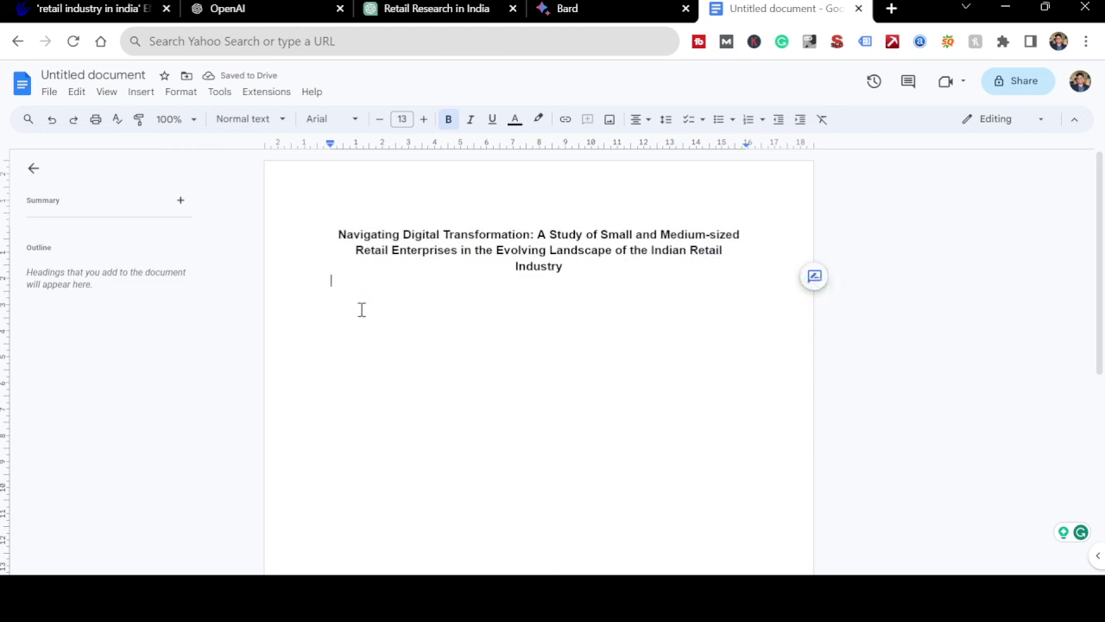
scroll(362, 309, up, 5)
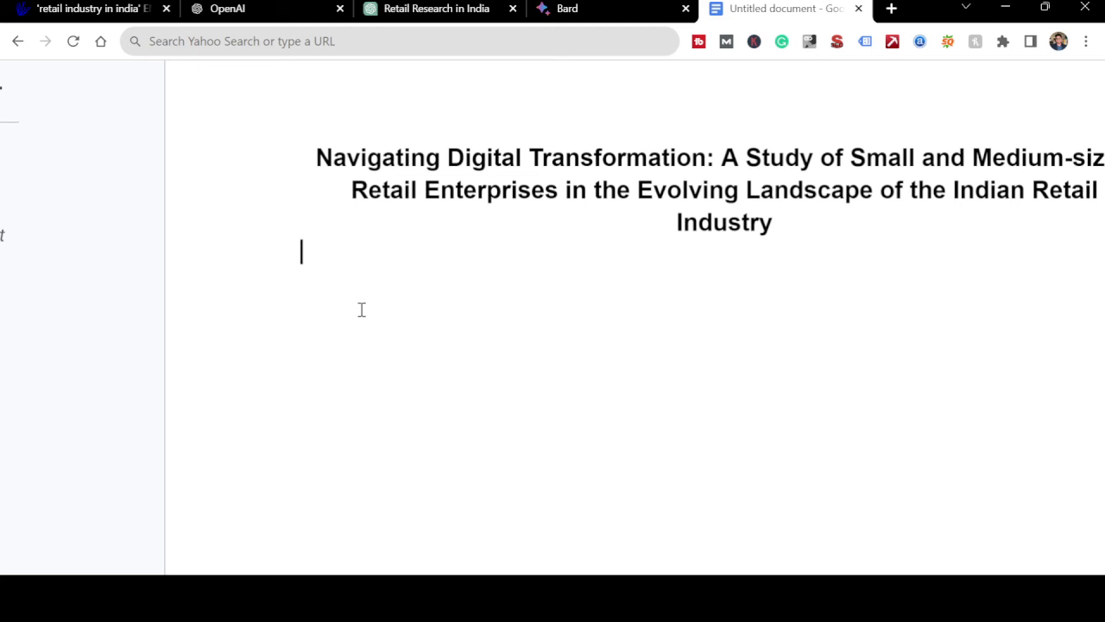
scroll(362, 309, down, 5)
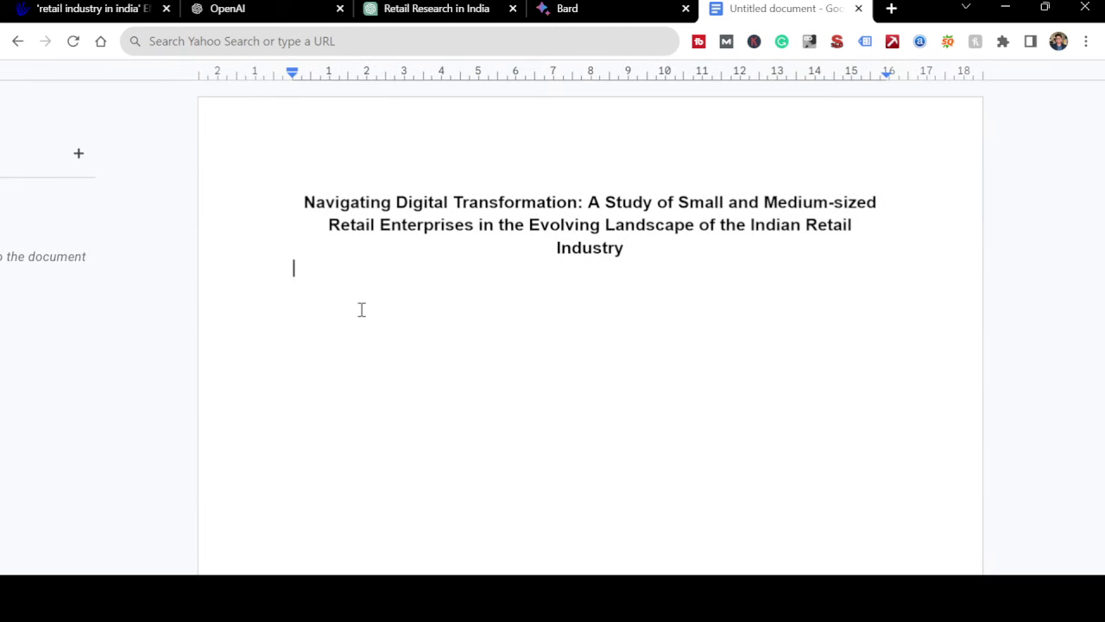
text(Author)
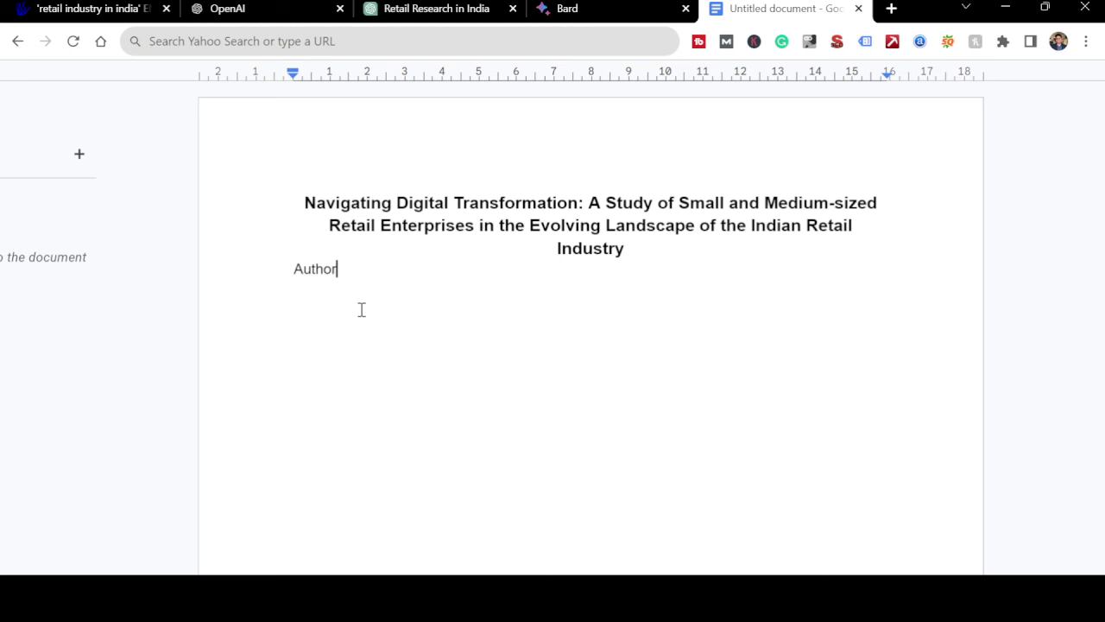
text(: Nirmalbab)
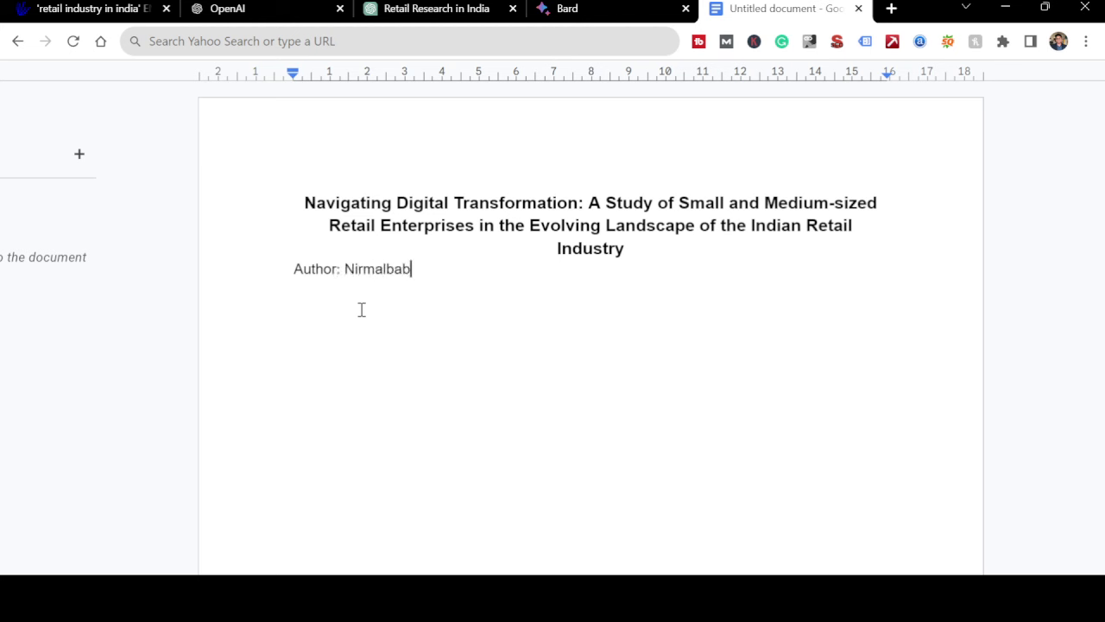
text(u dwived)
text(i, a)
text(ista)
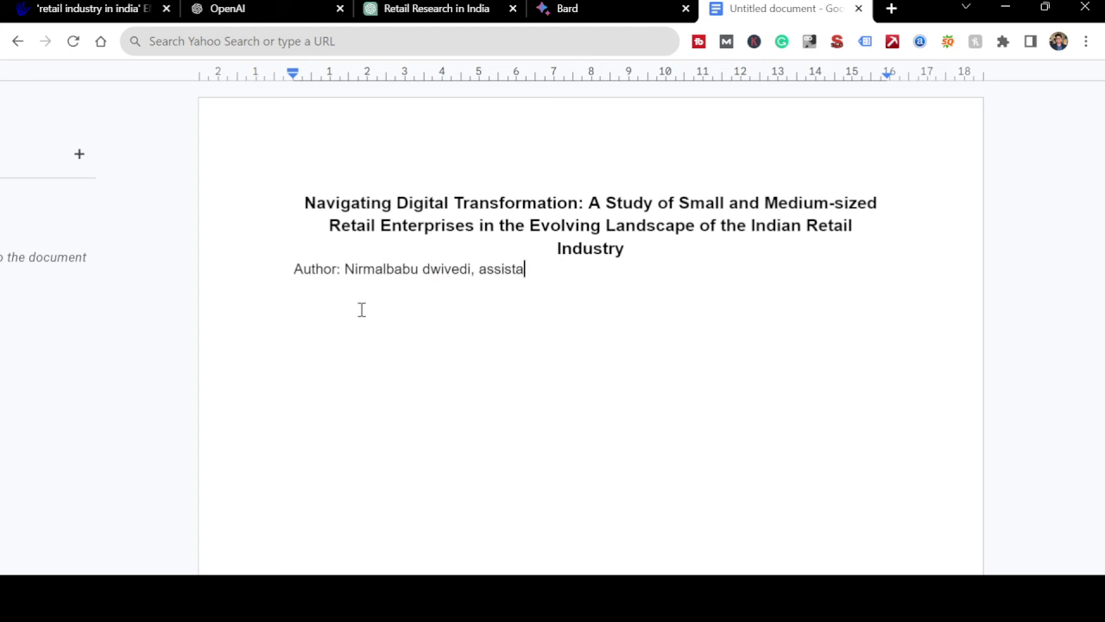
text(nt Profes)
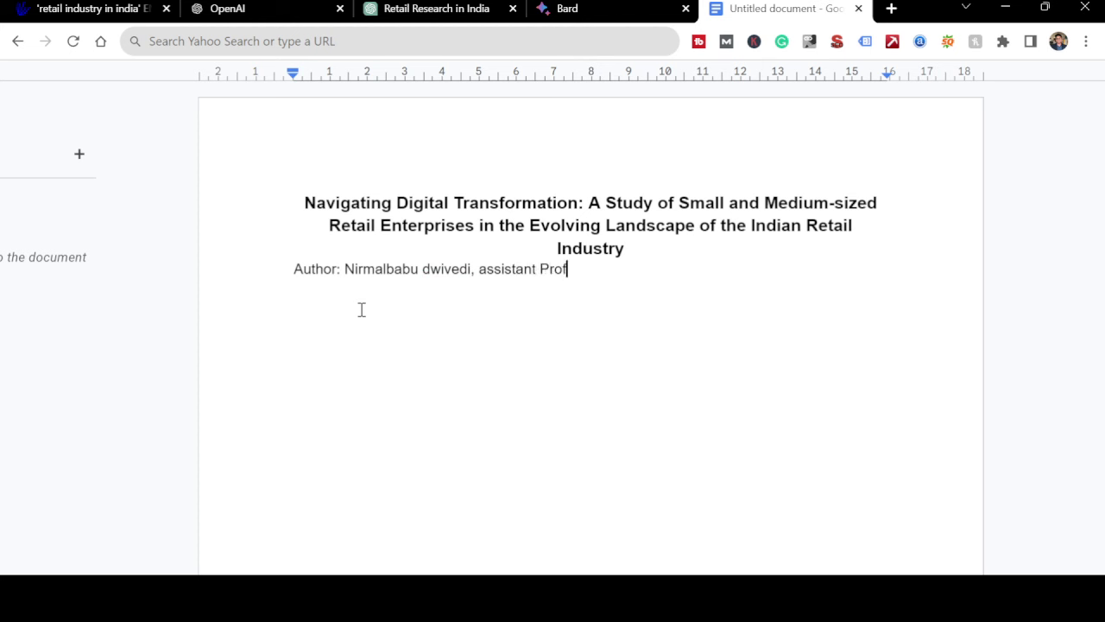
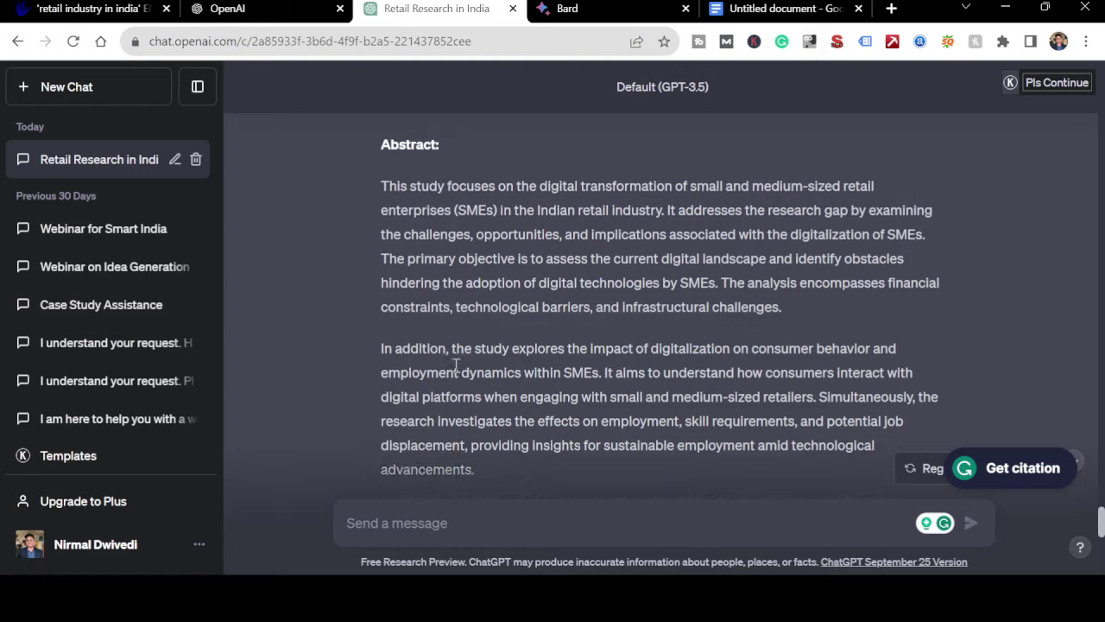
- Copy ChatGPT's 250-word abstract summary into the Google Docs document under the "Abstract:" heading
scroll(423, 251, down, 2)
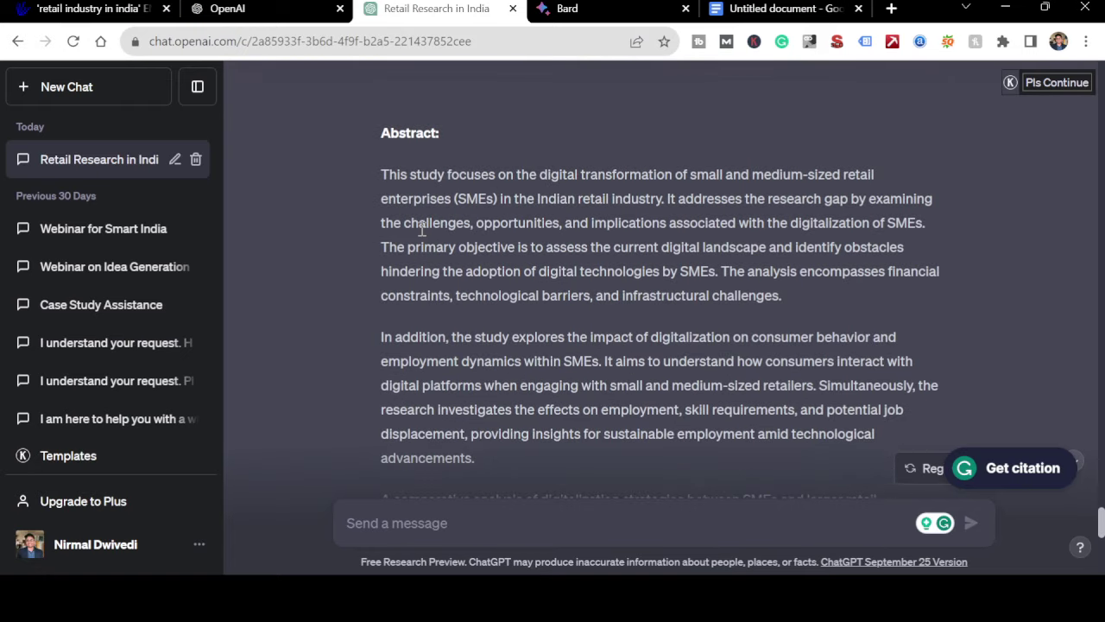
scroll(420, 241, down, 6)
scroll(654, 212, up, 10)
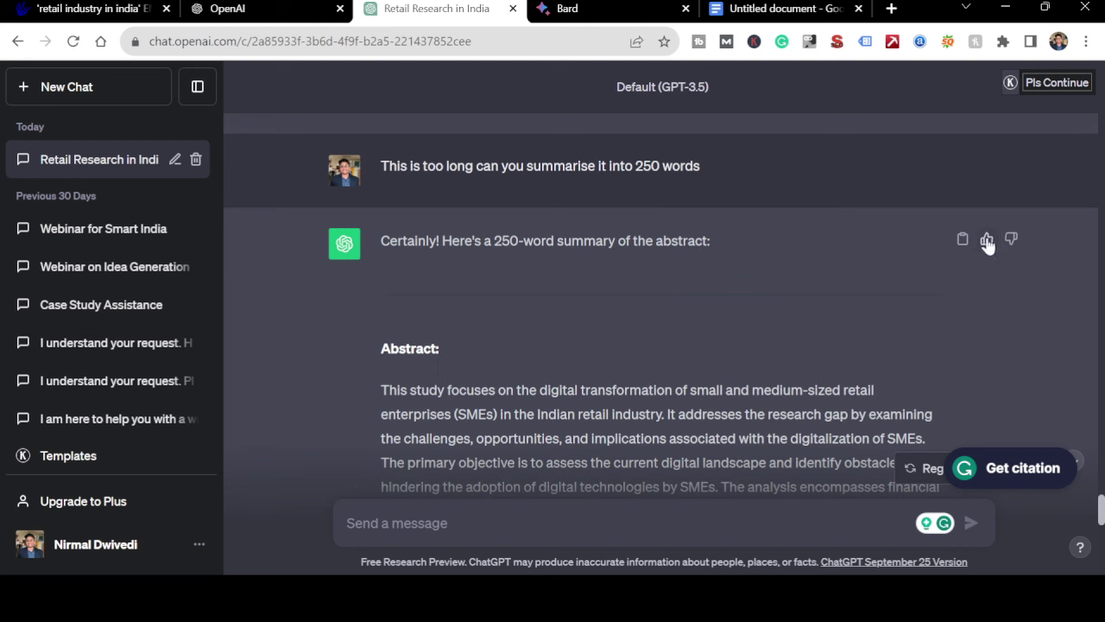
click(963, 242)
click(782, 9)
click(445, 330)
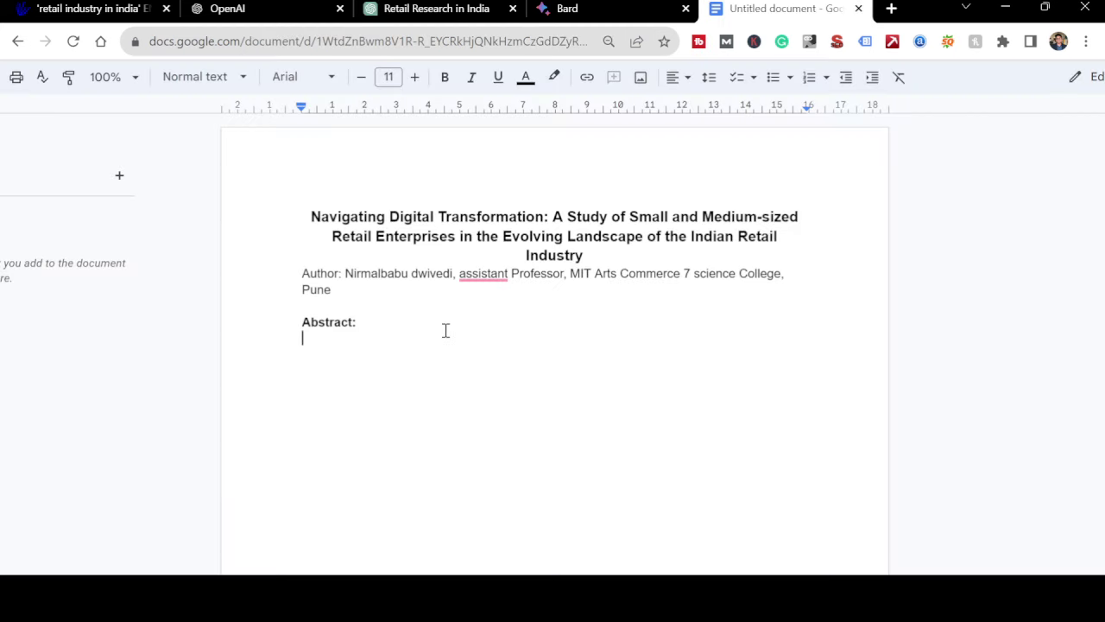
key(ctrl+v)
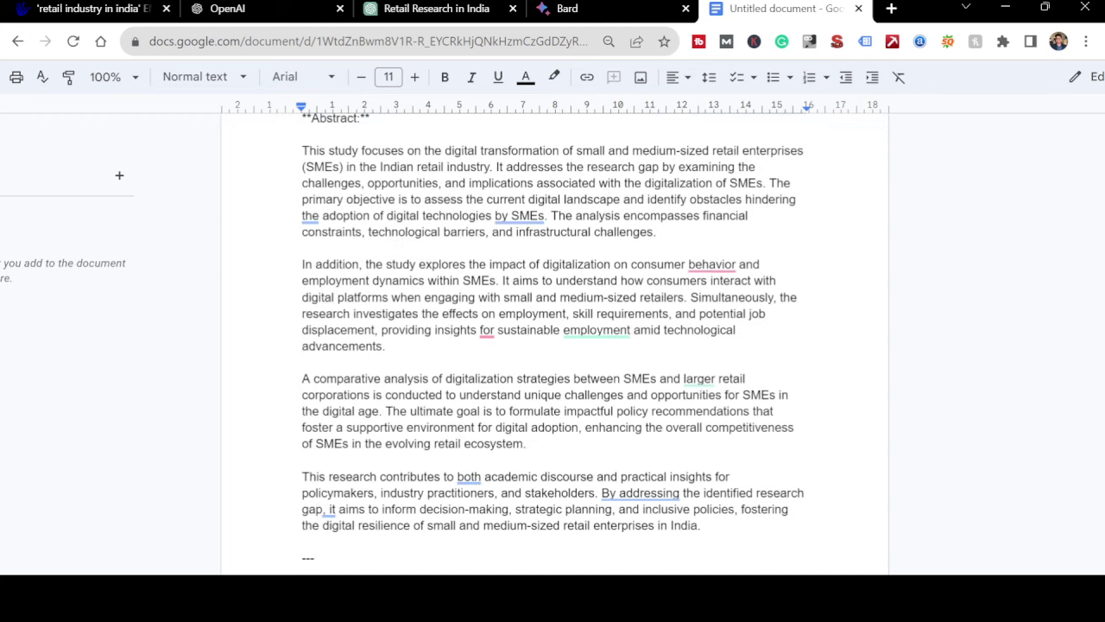
- Delete the pasted intro sentence, the "---" separator, the duplicate "**Abstract:**" label and an extra blank line above the abstract text
scroll(552, 346, up, 5)
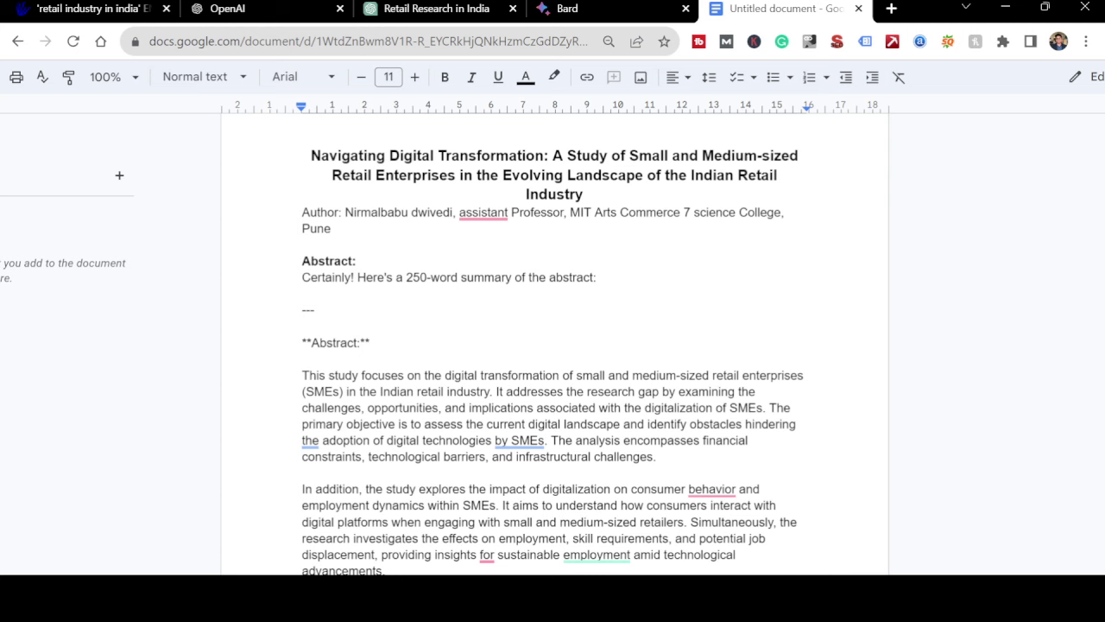
click(371, 342)
key(shift+Home)
key(shift+Up)
key(shift+Up)
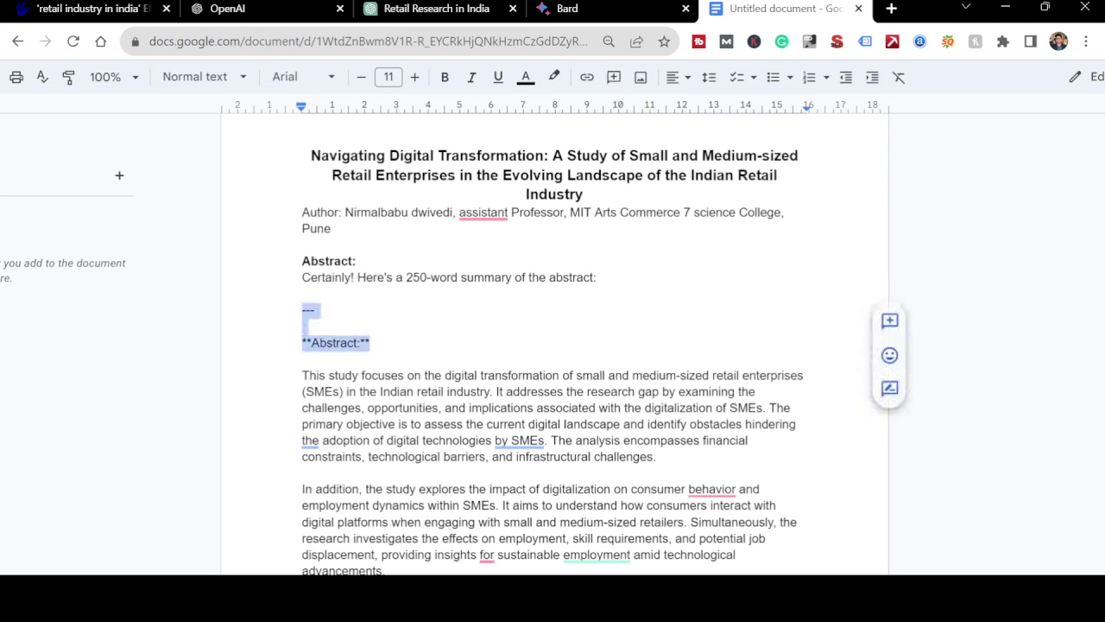
key(shift+Up)
key(shift+Up)
key(BackSpace)
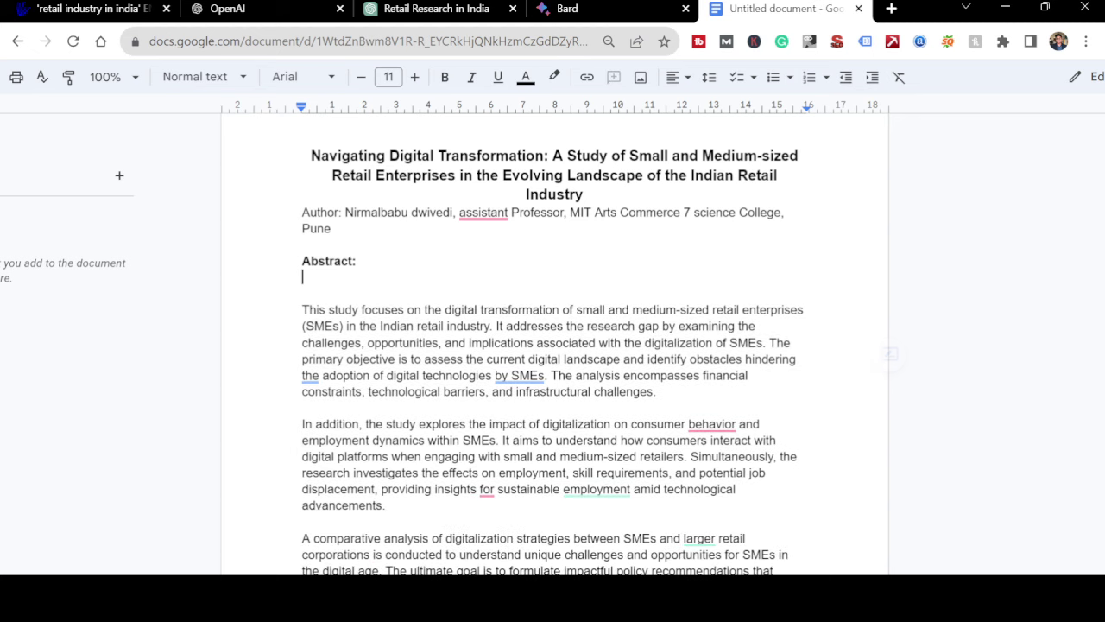
key(Delete)
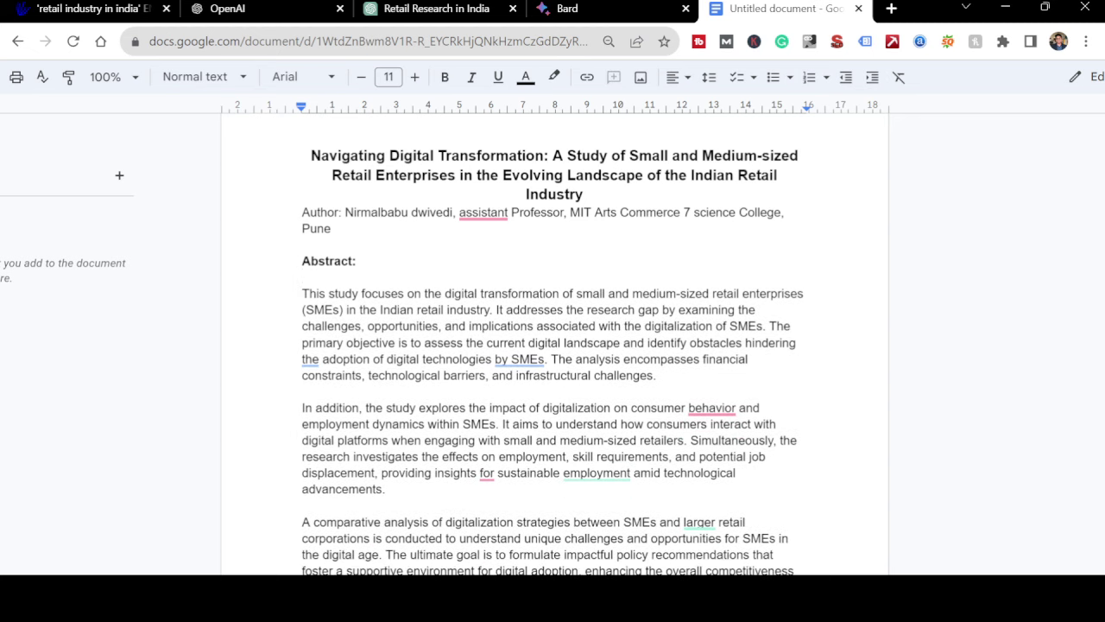
- Accept the Grammarly corrections "Assistant" in the author line and "behaviour" in the second abstract paragraph
mouse_move(484, 213)
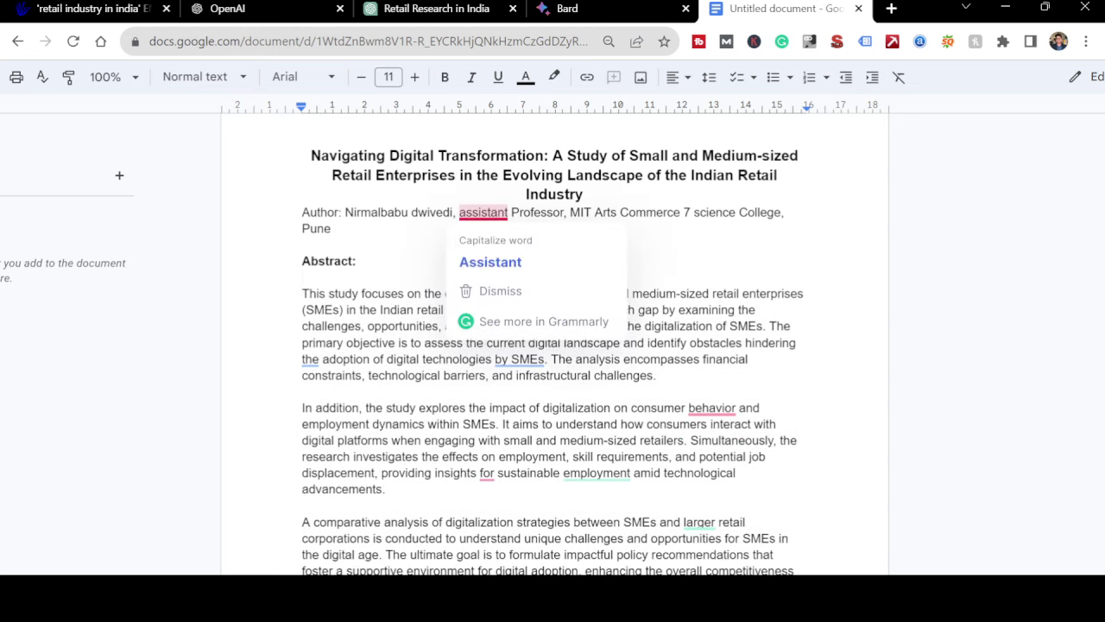
click(490, 261)
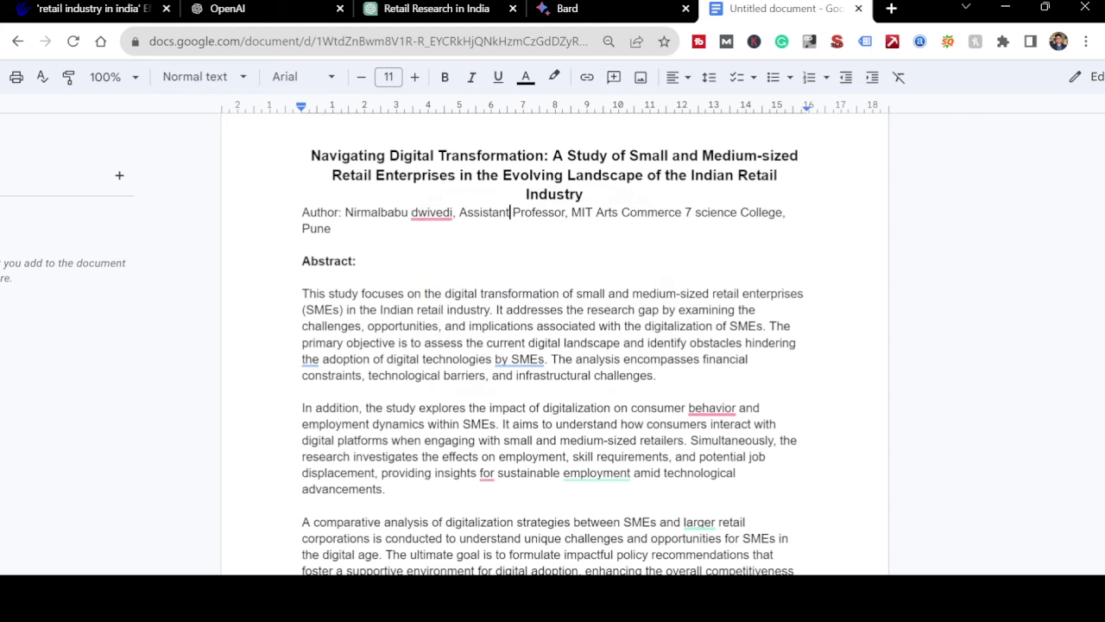
mouse_move(712, 408)
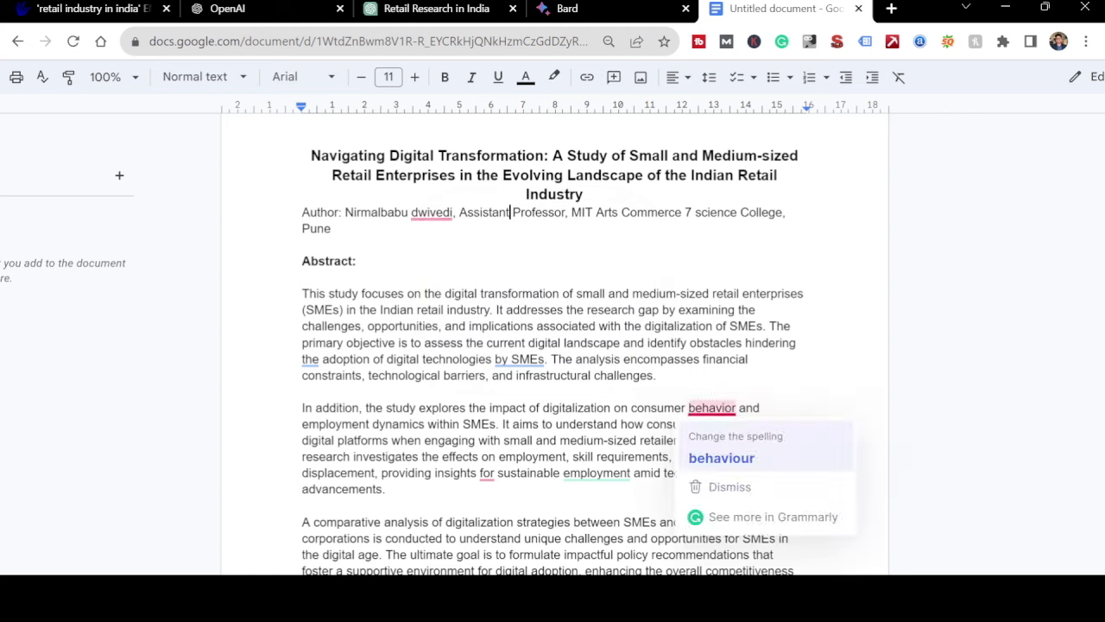
click(720, 457)
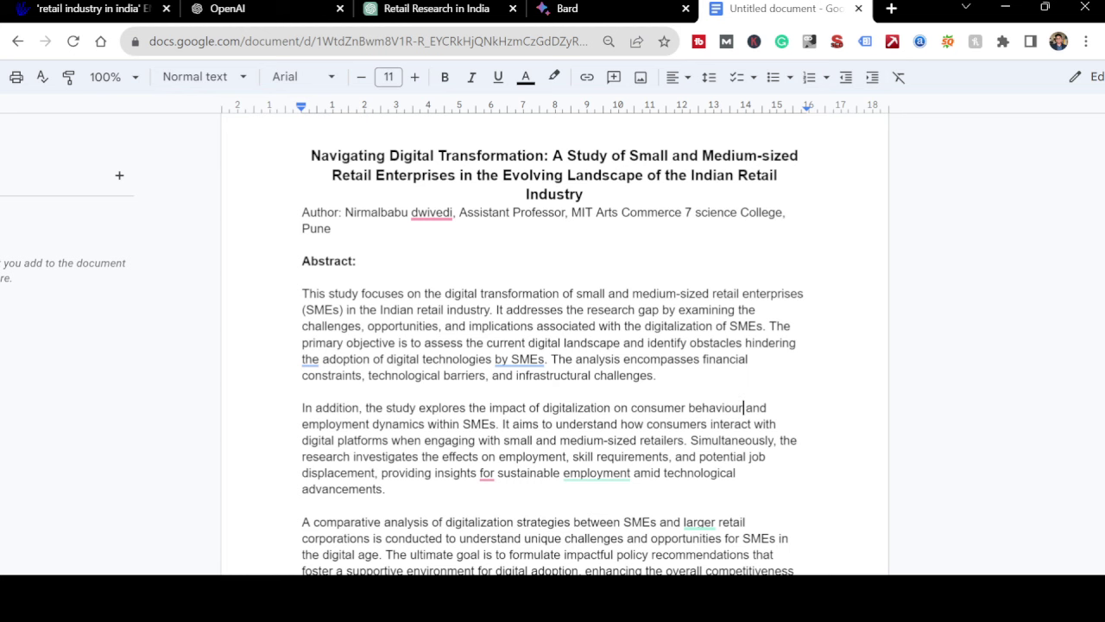
- Remove the blank lines between the last three abstract paragraphs
scroll(552, 345, down, 4)
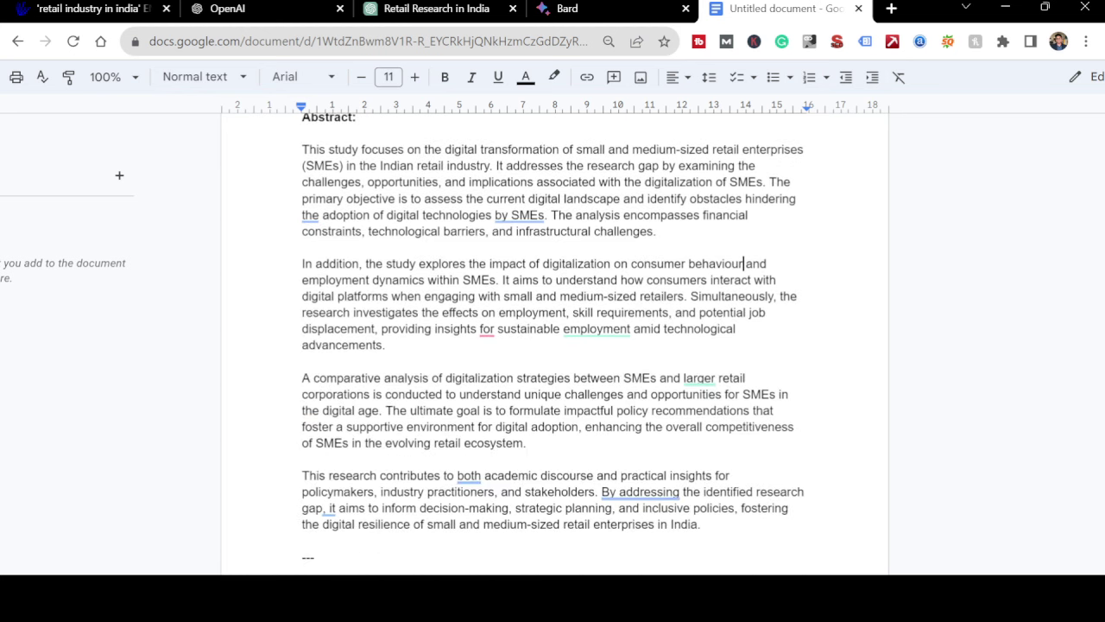
scroll(553, 345, up, 4)
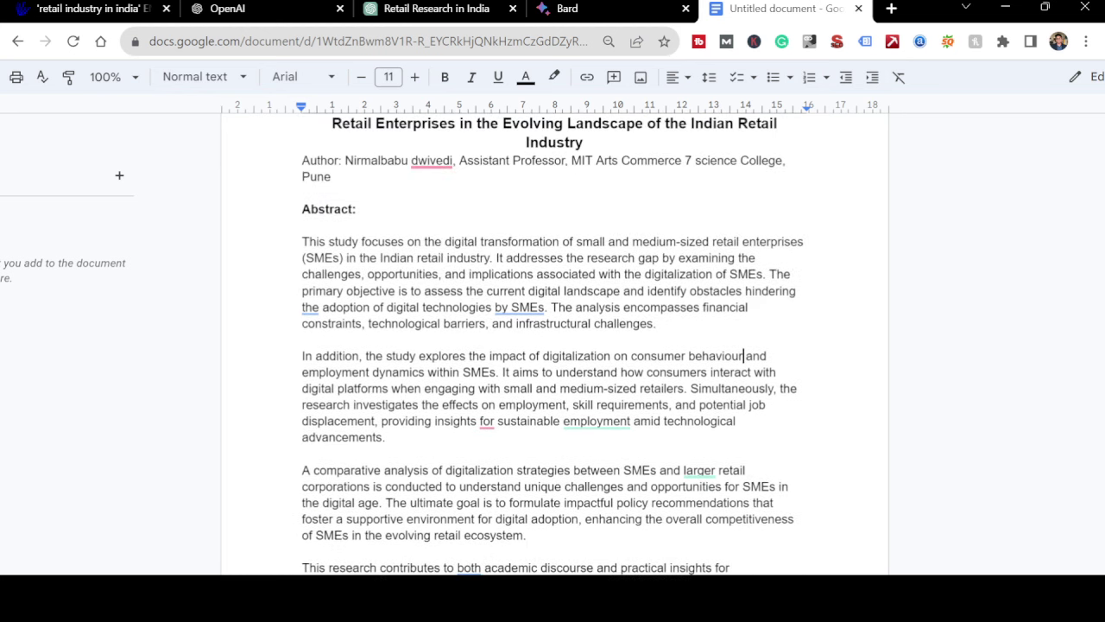
scroll(552, 346, down, 5)
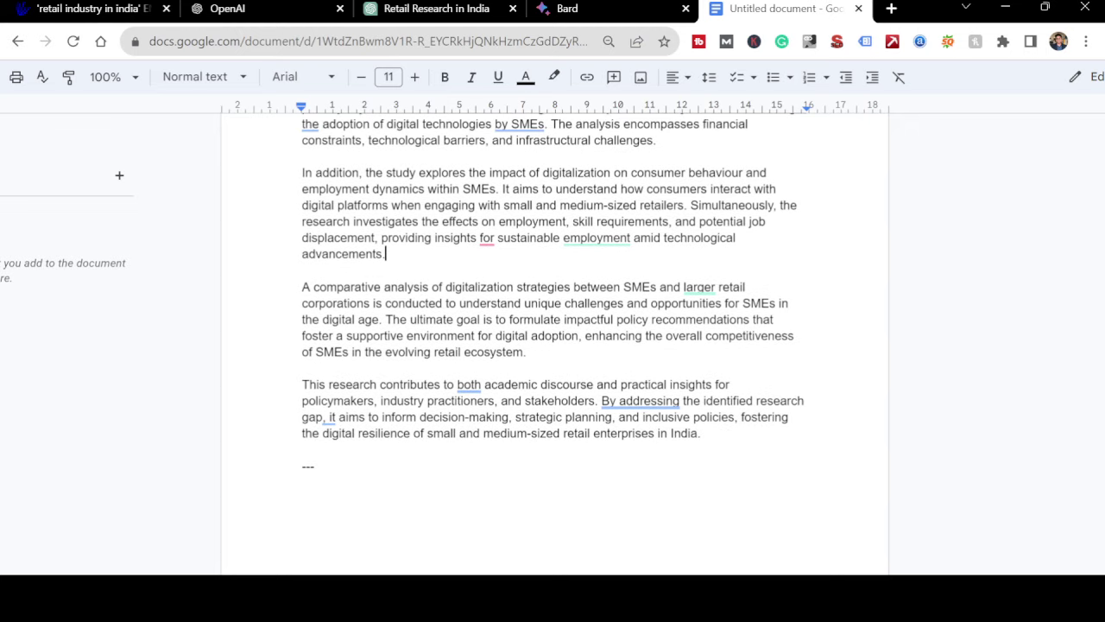
key(Delete)
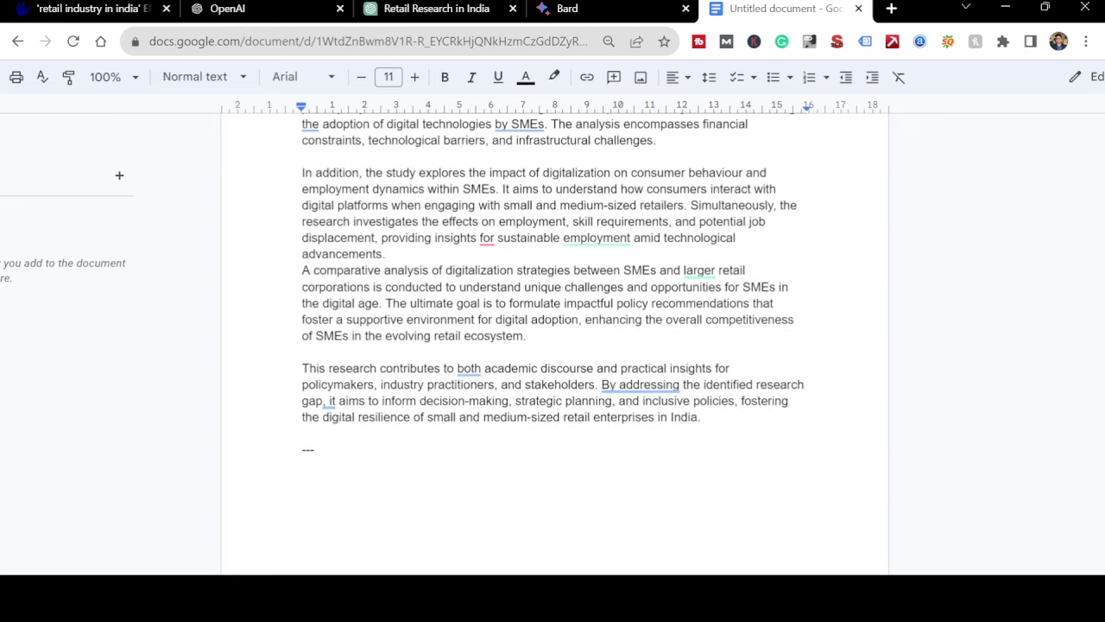
click(526, 336)
key(Delete)
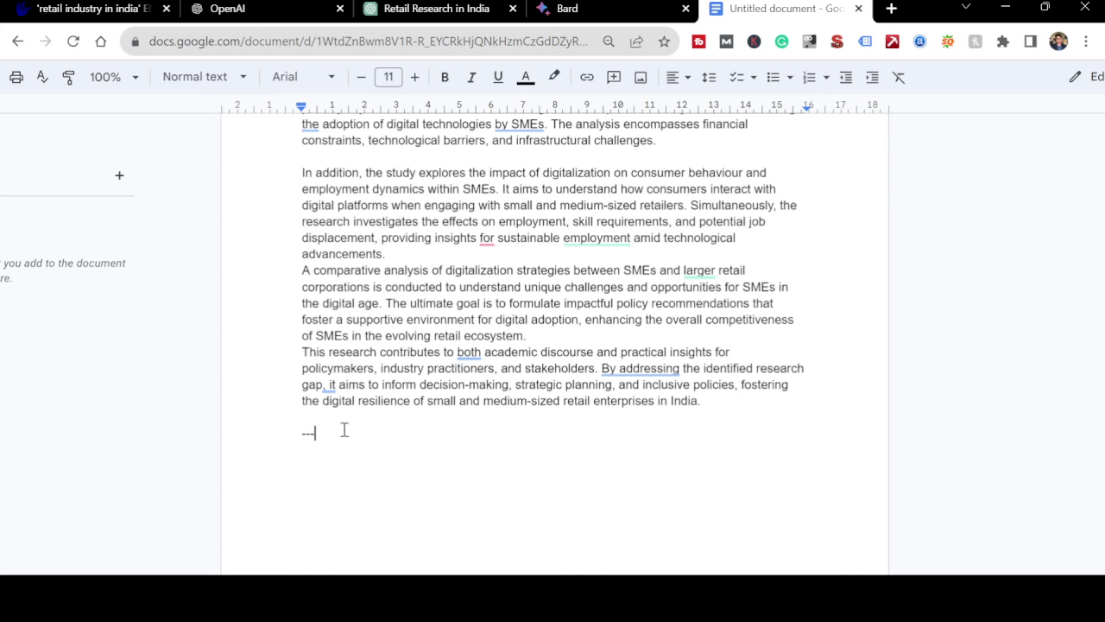
- Replace the "---" separator below the abstract with the label "Keywords:"
key(BackSpace)
key(BackSpace)
key(BackSpace)
text(Keywords:)
- Copy the three suggested keywords from the ChatGPT conversation and paste them after "Keywords:" in the Google Docs document
click(442, 8)
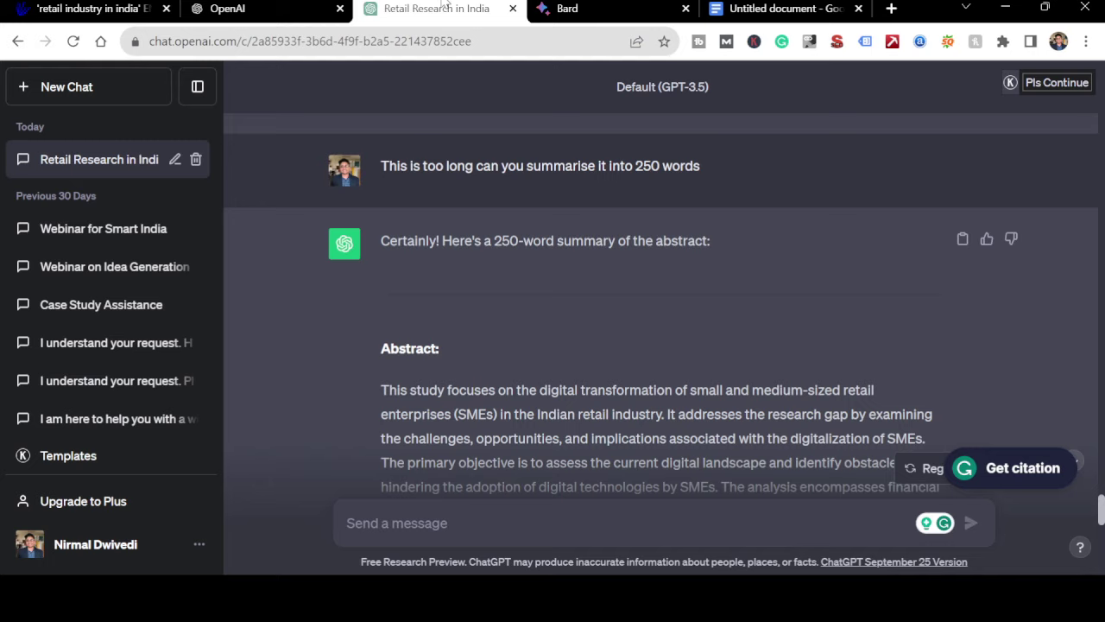
scroll(473, 350, down, 10)
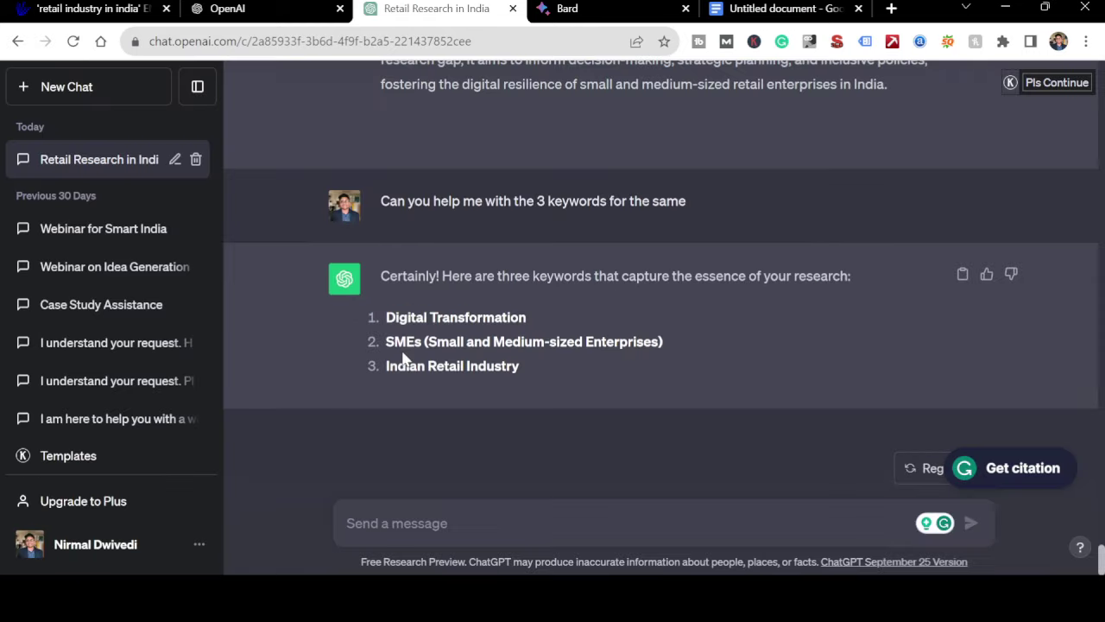
click(962, 275)
click(746, 7)
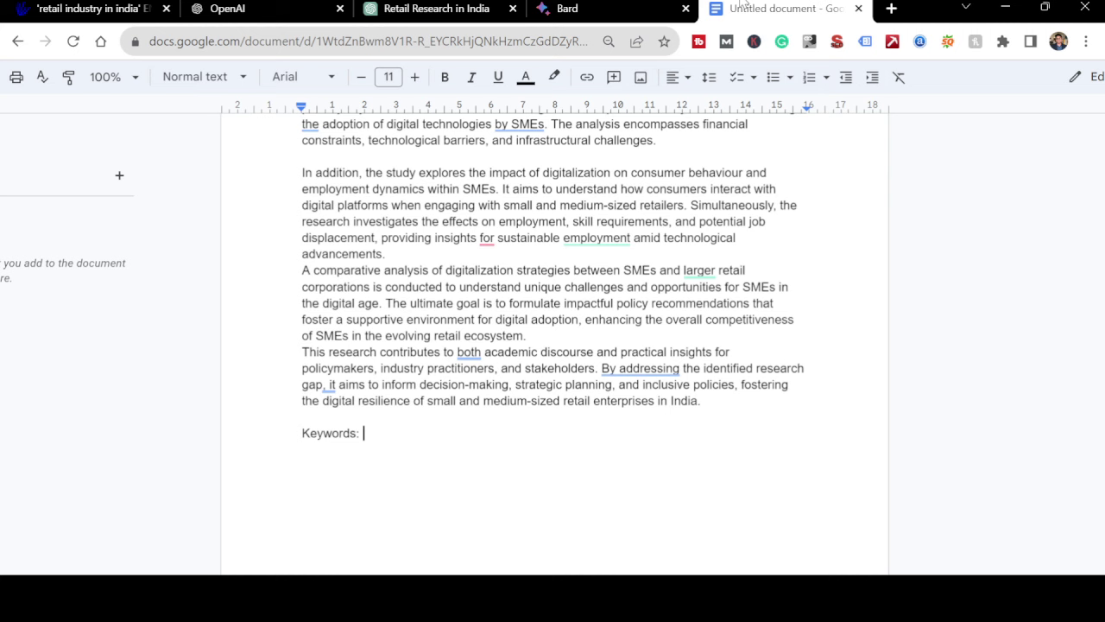
click(512, 437)
key(ctrl+v)
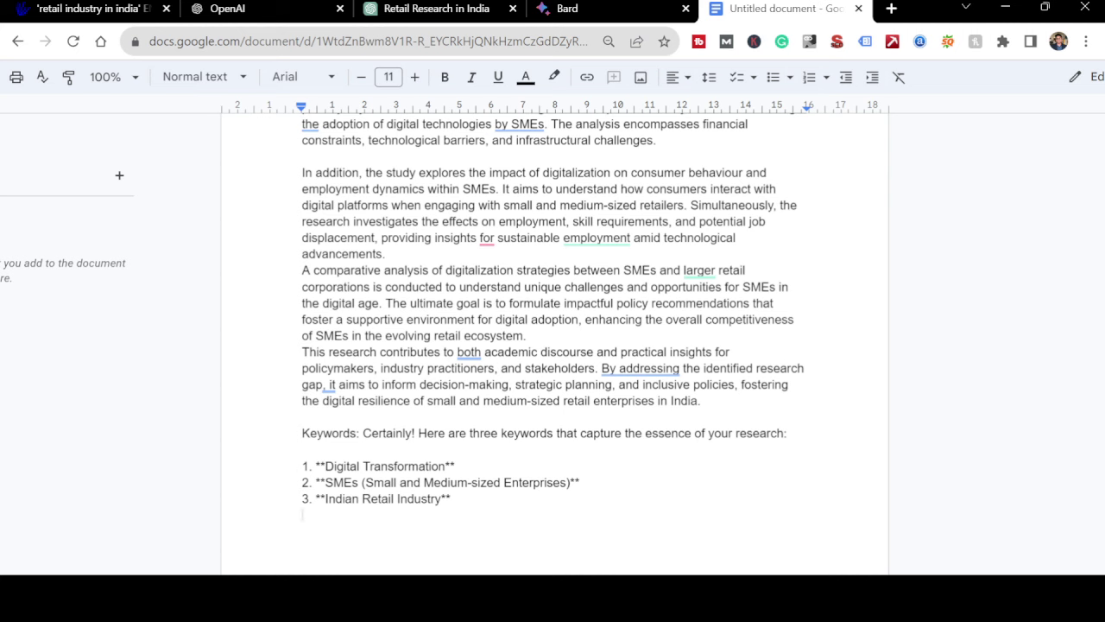
- Strip the numbering and asterisks around "Indian Retail Industry" and join it to the SMEs keyword's line with a comma
key(BackSpace)
key(BackSpace)
key(BackSpace)
key(ctrl+Left)
key(ctrl+Left)
key(ctrl+Left)
key(ctrl+Left)
key(Right)
key(Right)
key(BackSpace)
key(BackSpace)
key(BackSpace)
key(BackSpace)
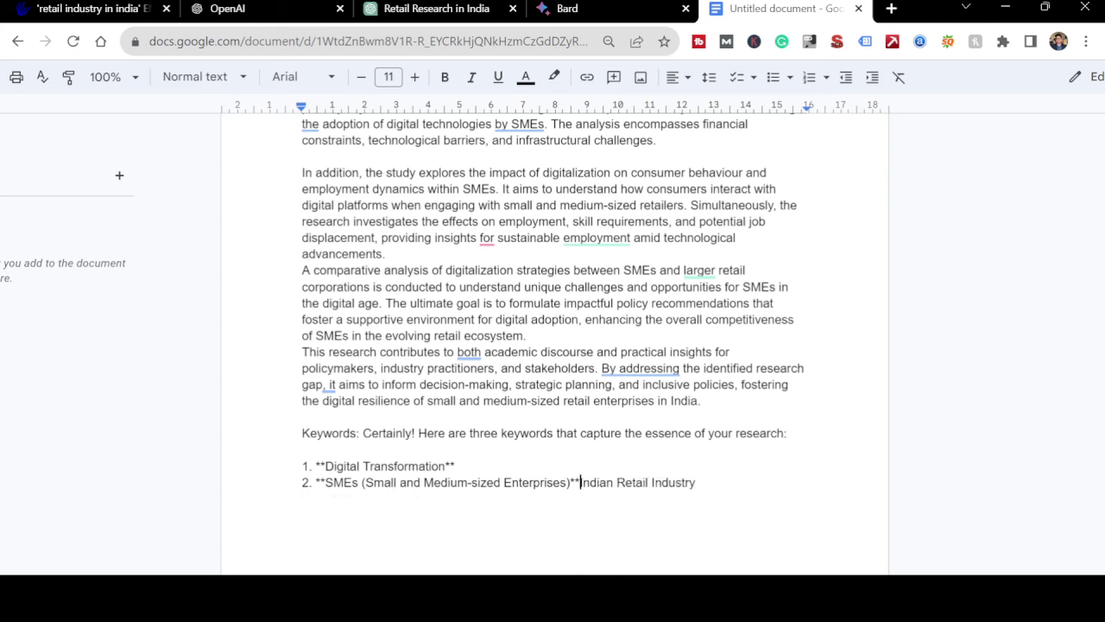
key(BackSpace)
key(BackSpace)
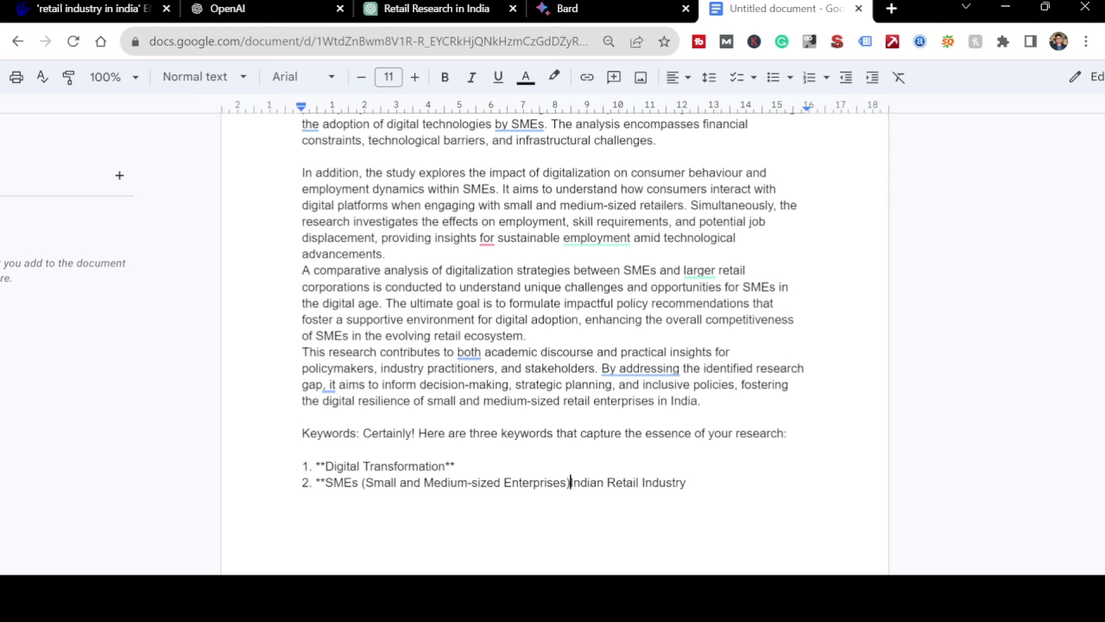
text(,)
- Strip the number and asterisks before the SMEs keyword and join it to "Digital Transformation" with a comma
key(ctrl+Left)
key(ctrl+Left)
key(ctrl+Left)
key(ctrl+Left)
key(ctrl+Left)
key(ctrl+Left)
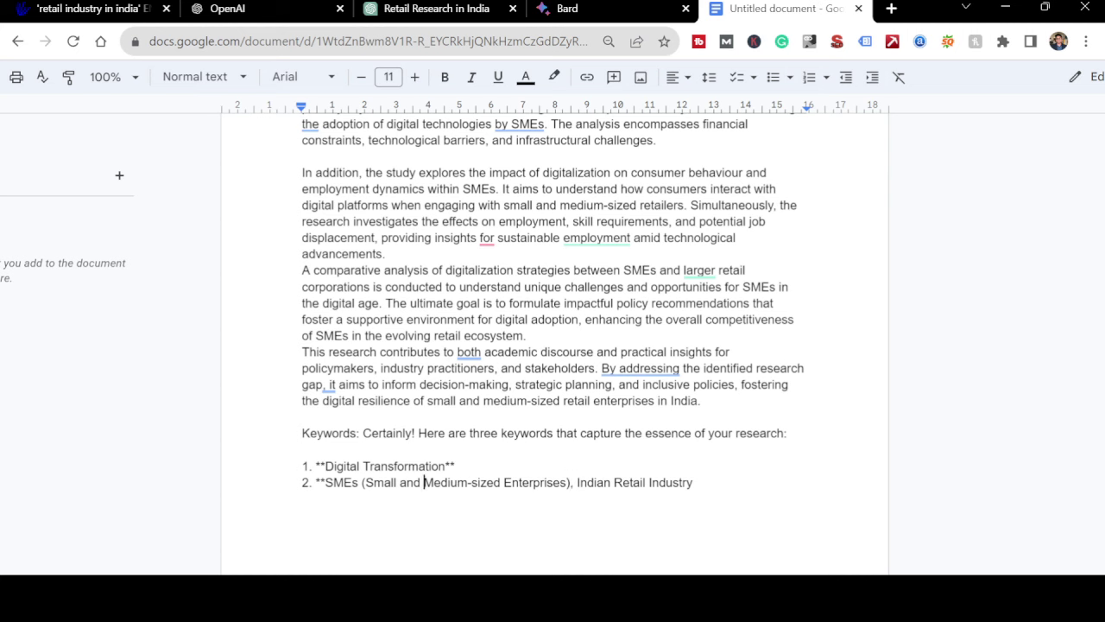
click(326, 481)
key(BackSpace)
key(BackSpace)
key(BackSpace)
key(BackSpace)
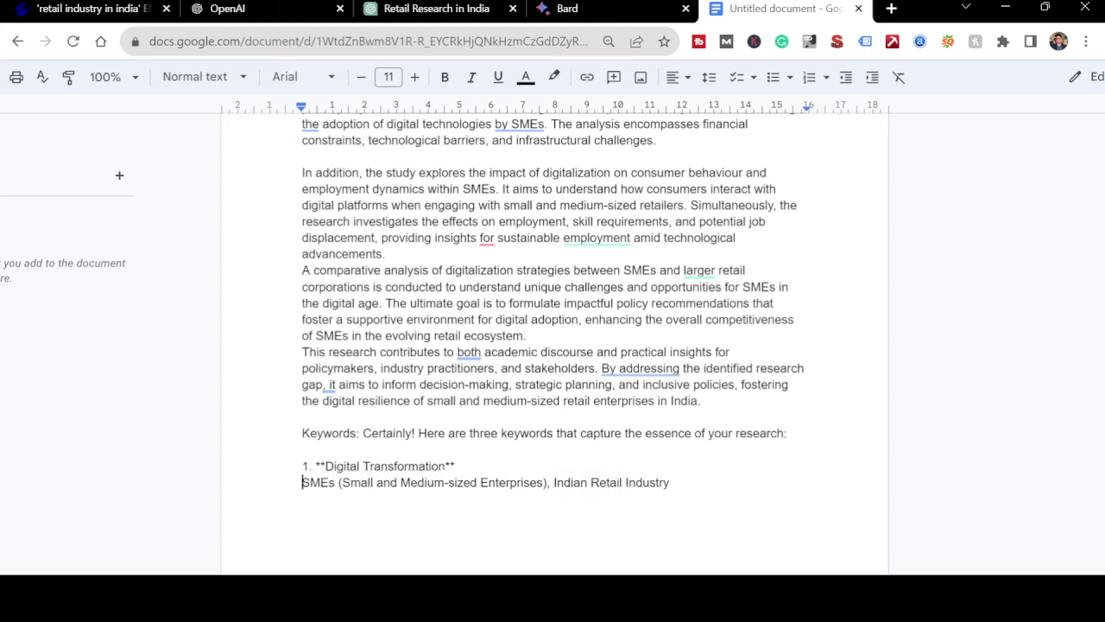
key(BackSpace)
key(BackSpace)
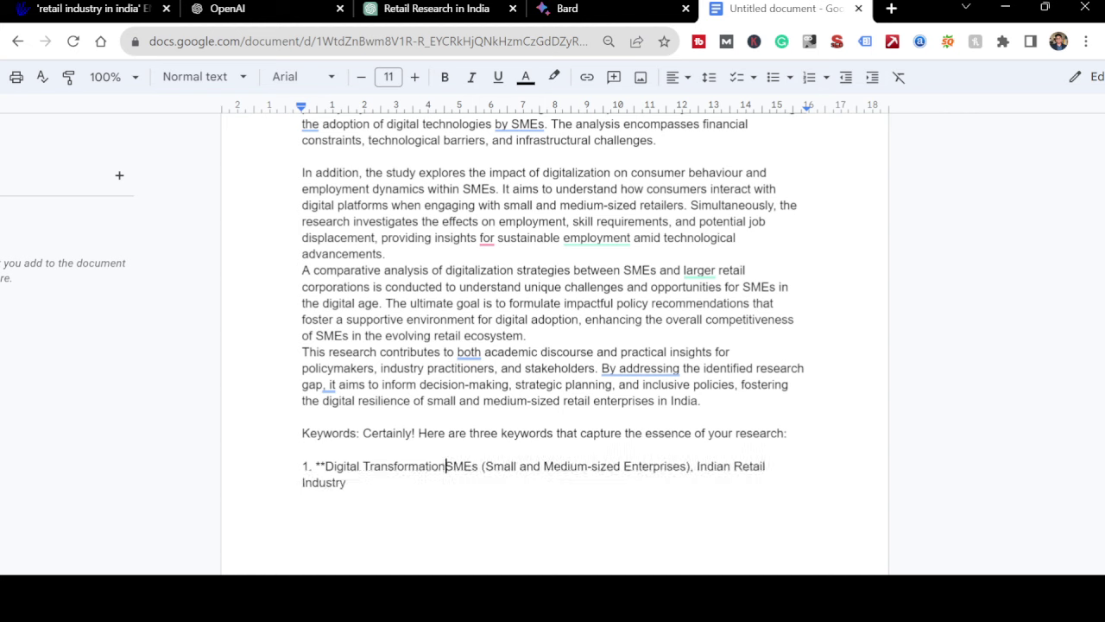
text(,)
- Delete ChatGPT's lead-in sentence and the "1. **" before "Digital Transformation" so the keywords directly follow the "Keywords:" label
key(ctrl+Left)
key(ctrl+Left)
key(ctrl+Left)
key(Right)
key(Right)
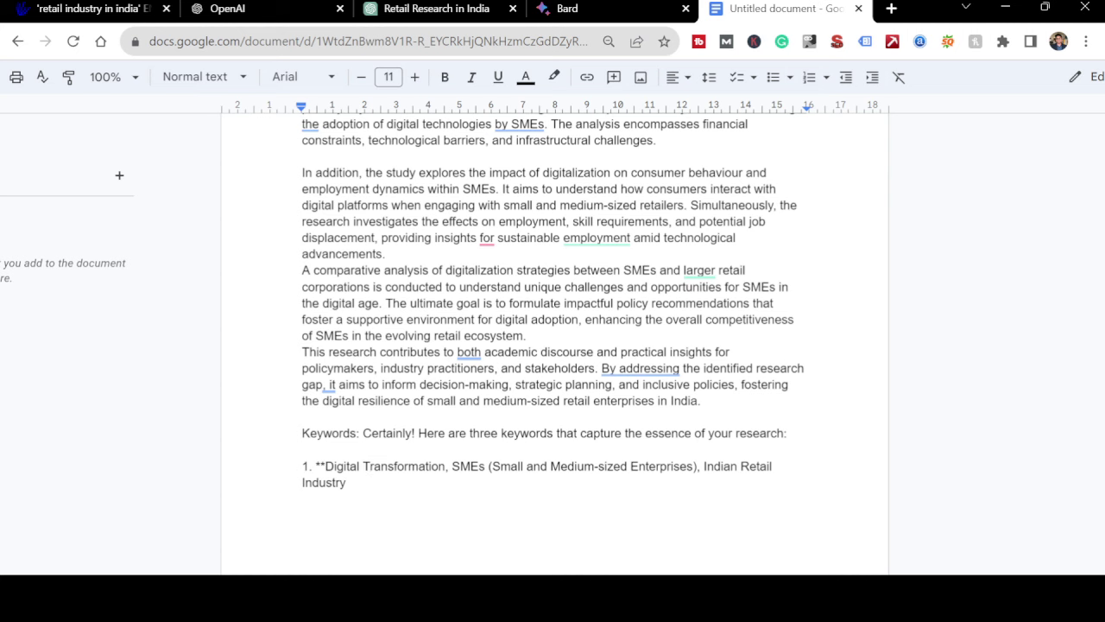
key(ctrl+shift+Left)
key(ctrl+shift+Left)
key(ctrl+shift+Left)
key(ctrl+shift+Left)
key(ctrl+shift+Left)
key(ctrl+shift+Left)
key(ctrl+shift+Left)
key(ctrl+shift+Left)
key(ctrl+shift+Left)
key(ctrl+shift+Left)
key(ctrl+shift+Left)
key(ctrl+shift+Left)
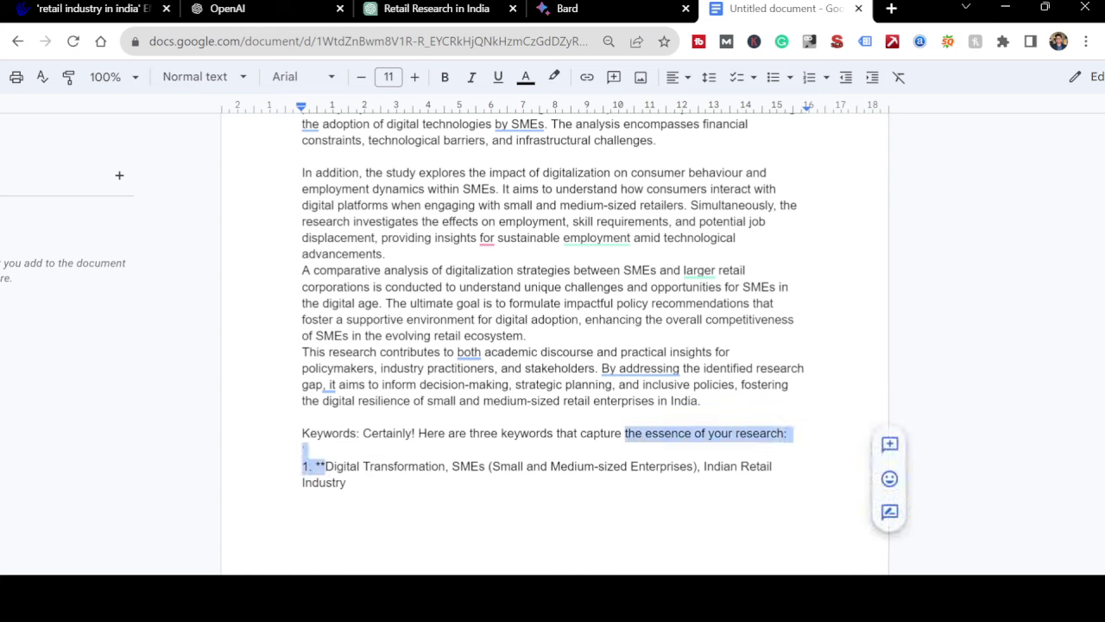
key(ctrl+shift+Left)
key(ctrl+shift+Left)
key(ctrl+shift+Left)
key(ctrl+shift+Left)
key(ctrl+shift+Left)
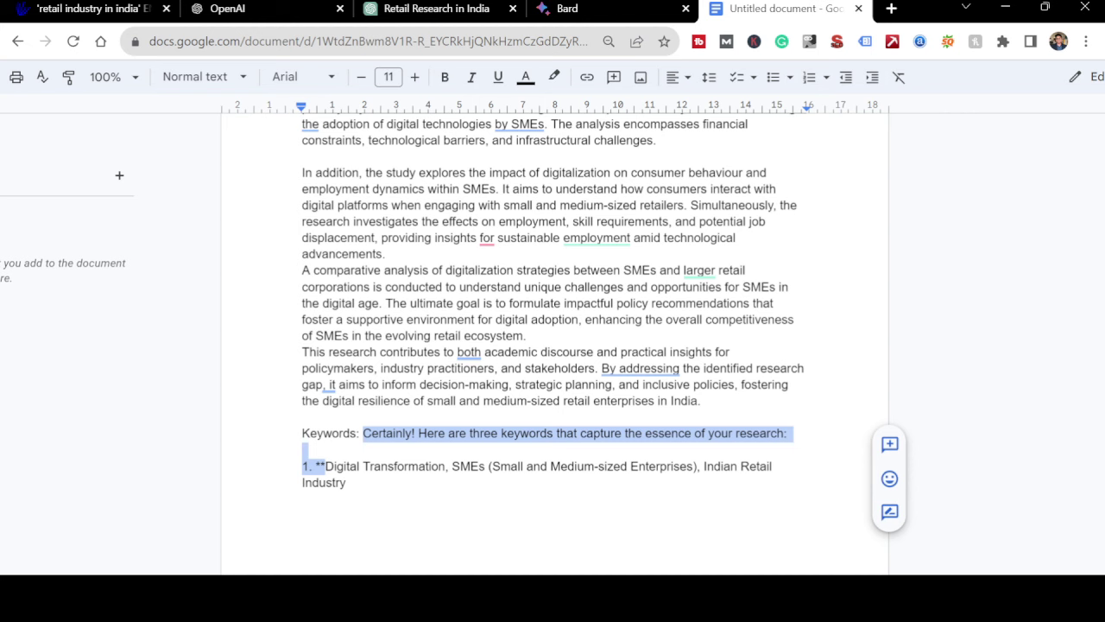
key(BackSpace)
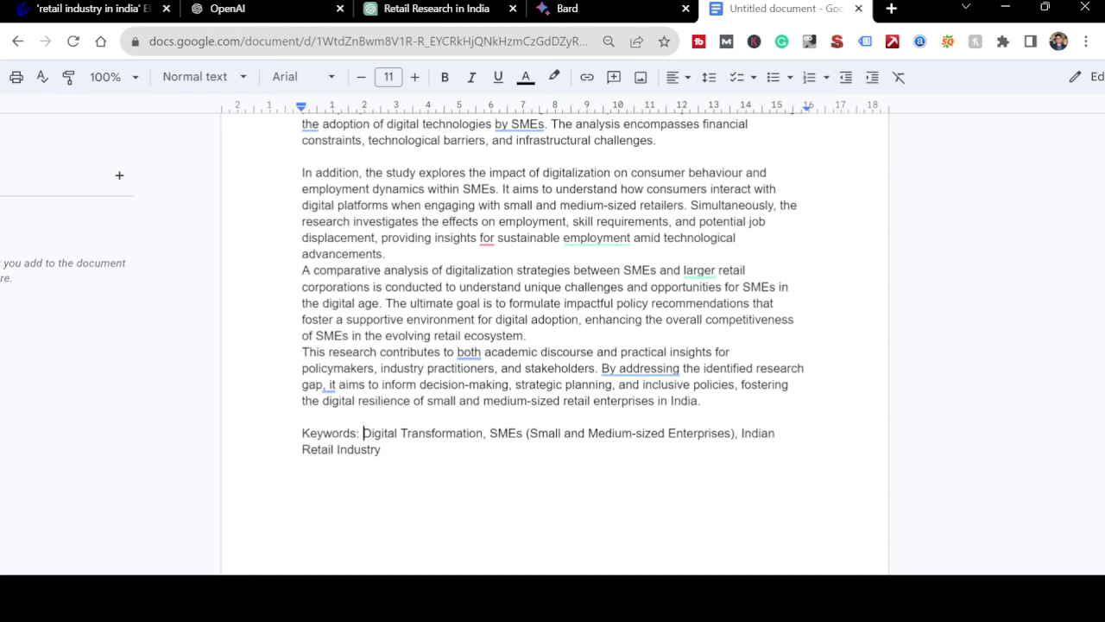
- Add a bold "Introduction" heading below the keywords, separated from them by a blank line
key(ctrl+minus)
key(ctrl+minus)
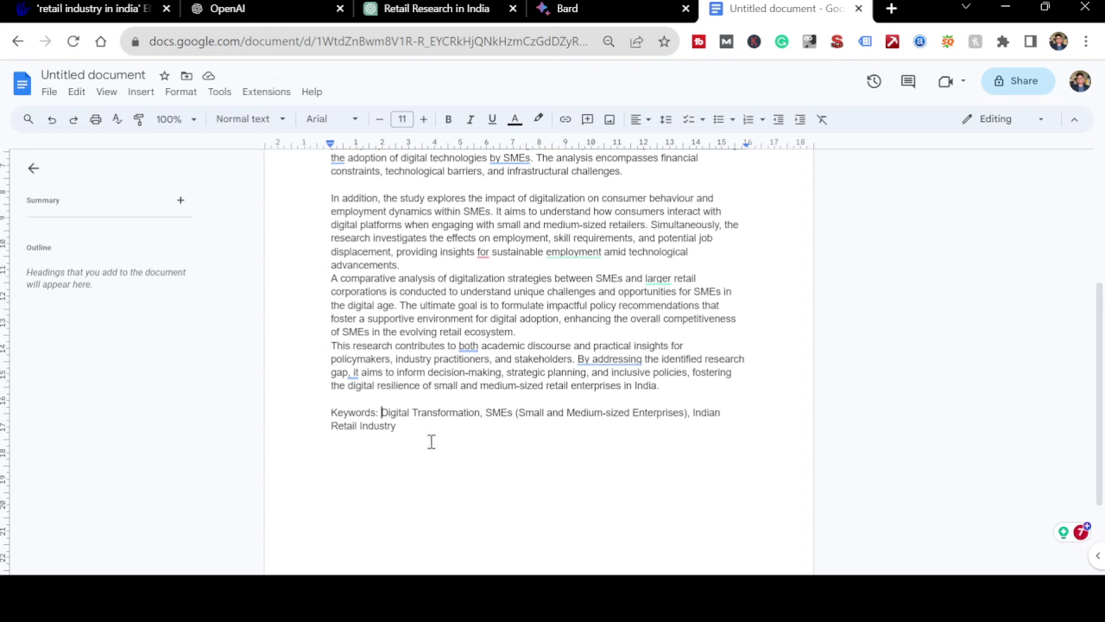
key(Return)
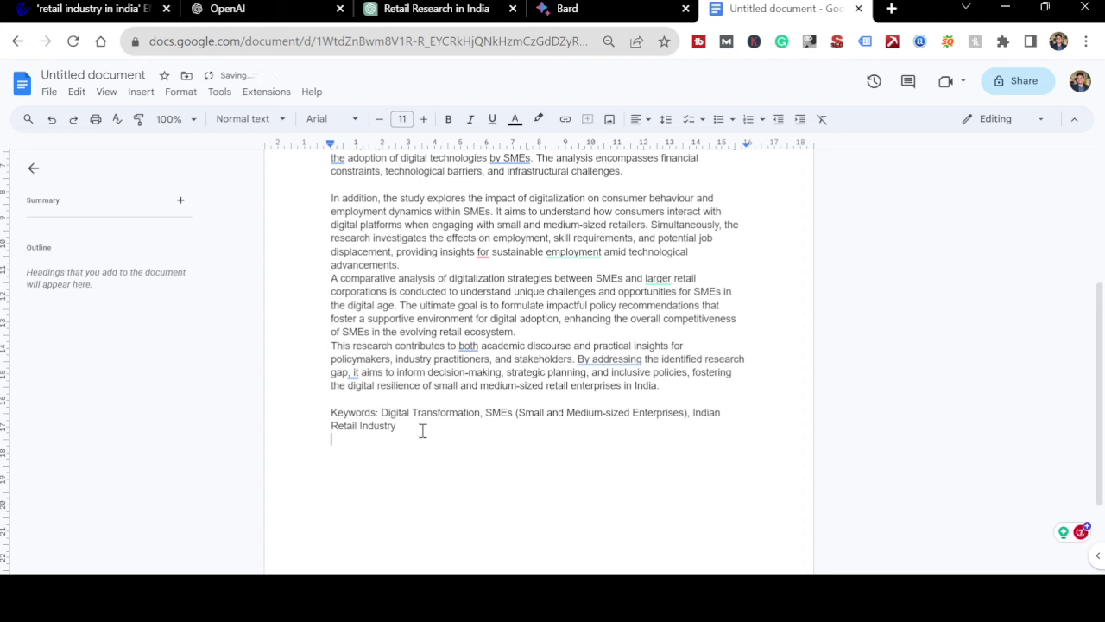
text(Introduction)
key(Return)
key(Up)
key(Return)
key(shift+End)
key(ctrl+b)
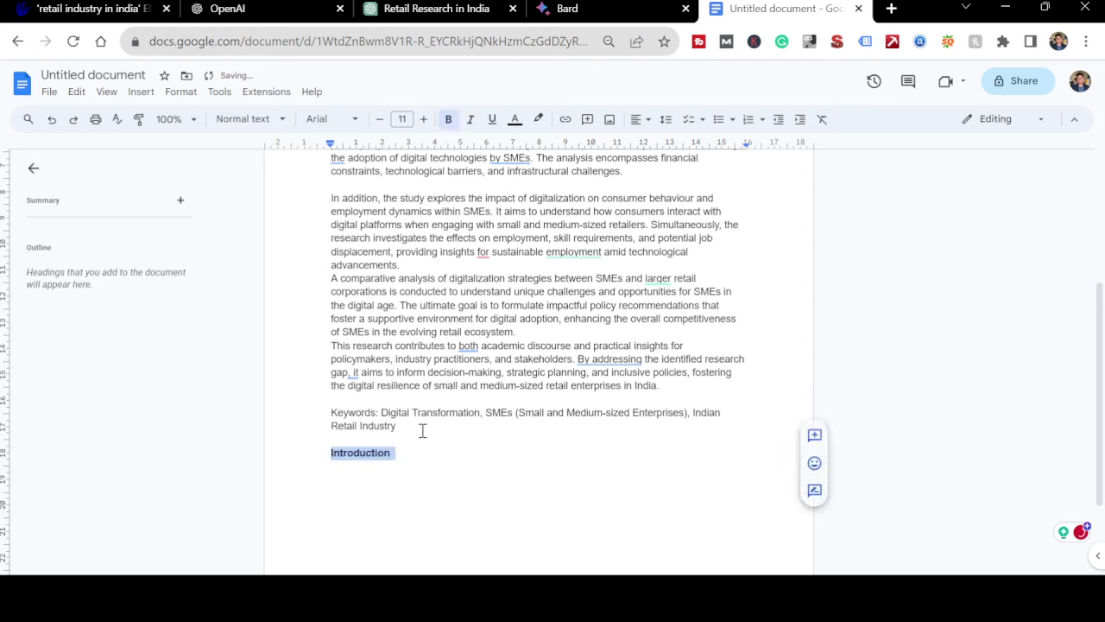
key(Down)
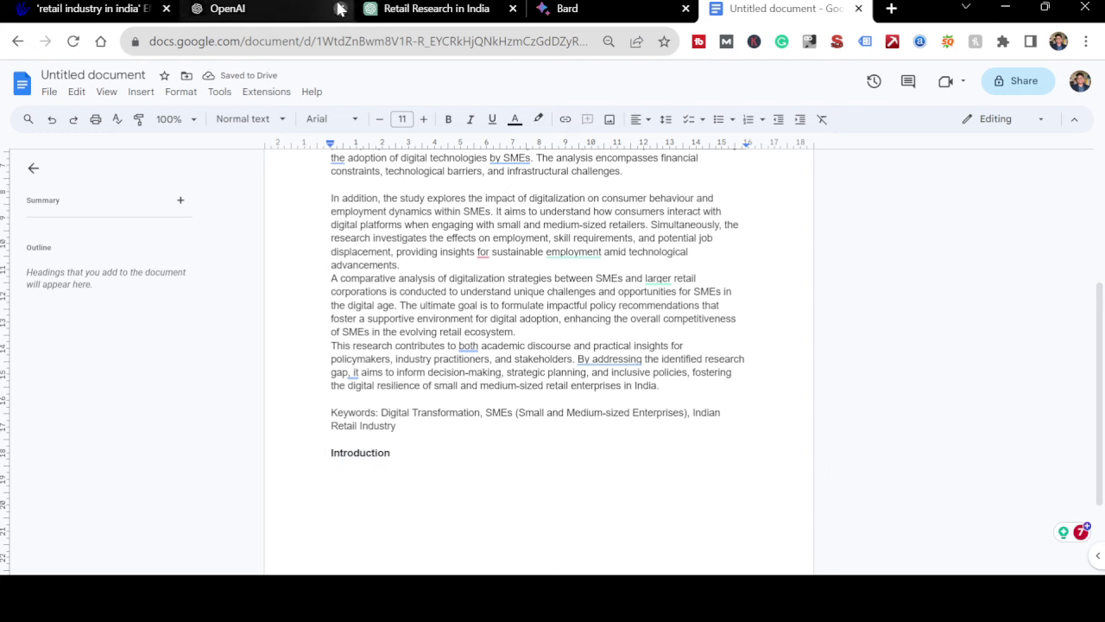
- Close the spare OpenAI page and switch to the "Retail Research in India" conversation in ChatGPT
click(339, 8)
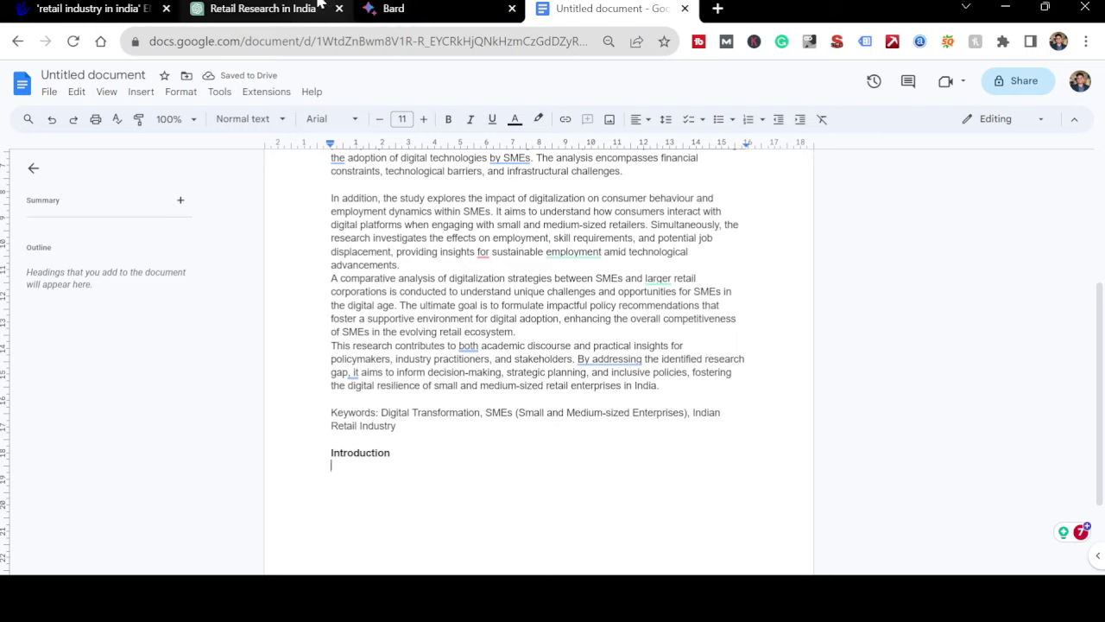
click(255, 6)
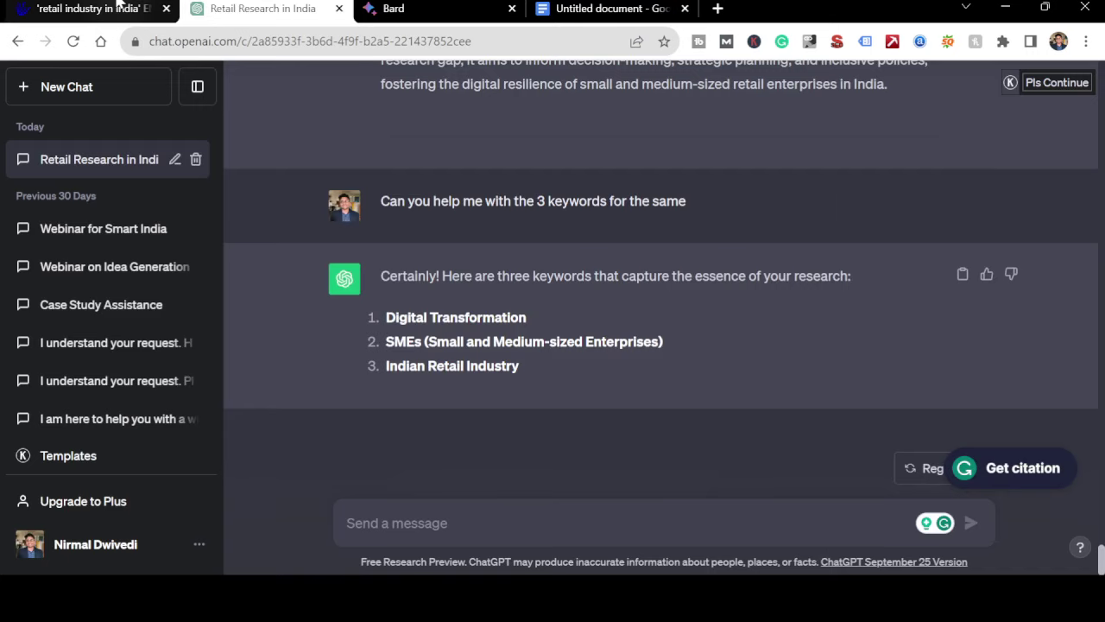
click(121, 7)
click(281, 5)
click(389, 8)
click(294, 5)
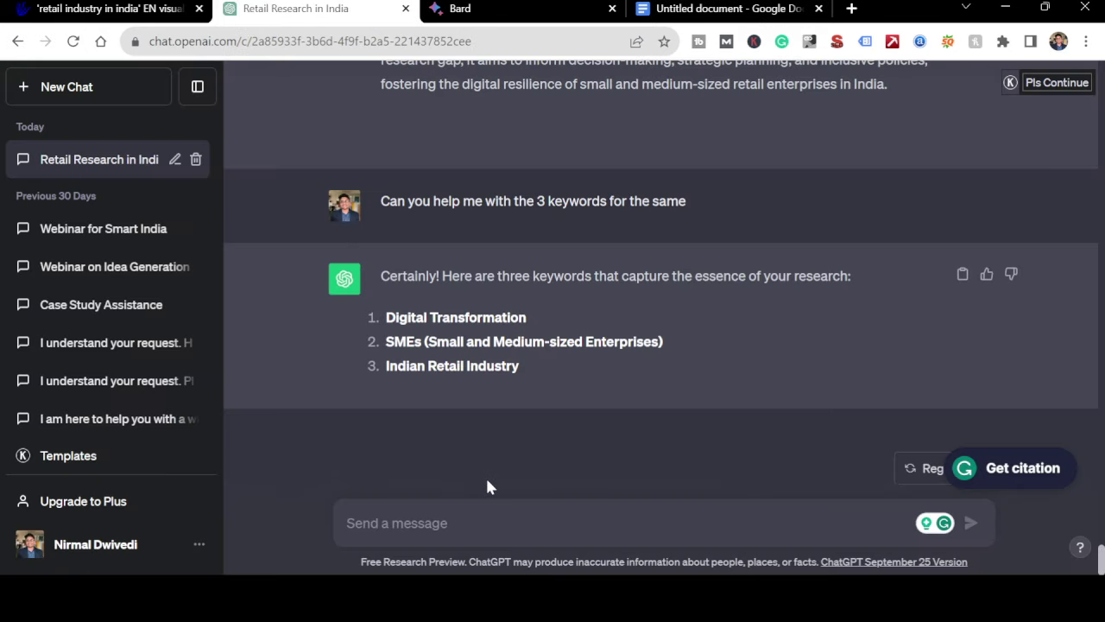
- Send ChatGPT the prompt "Lets start writing the introduction for the title and objectives here"
click(476, 516)
text(Lets )
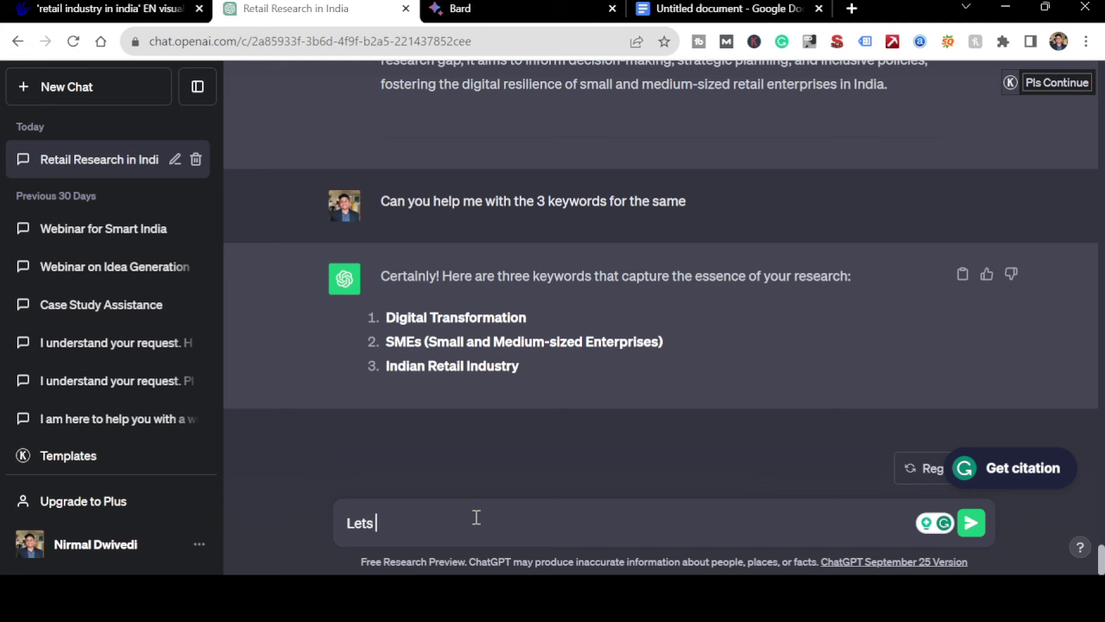
text(start writing th)
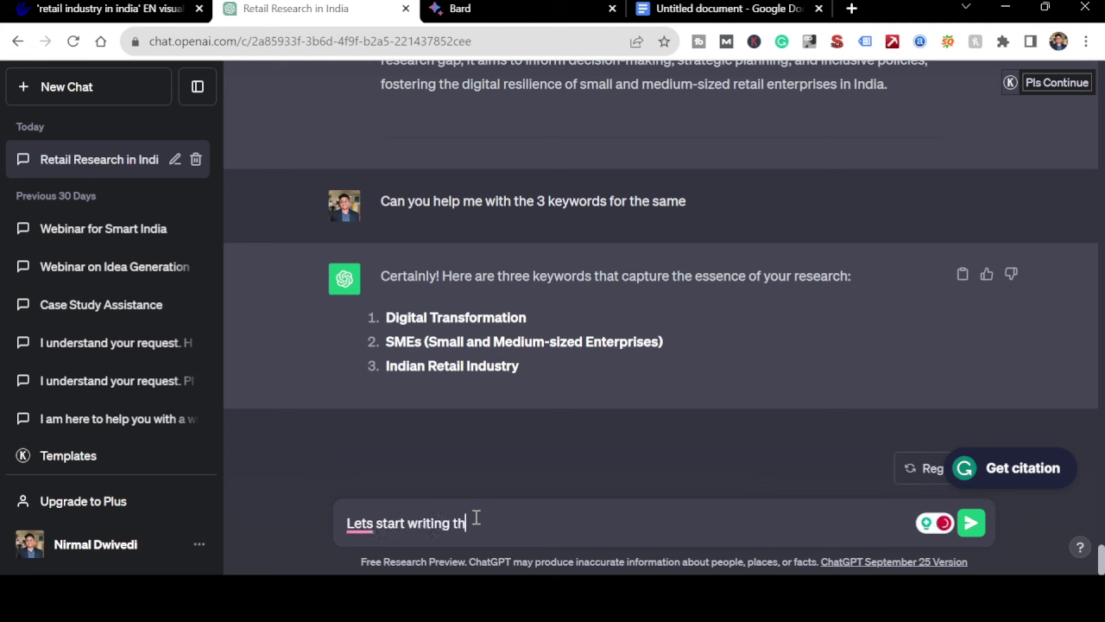
text(e introduction for )
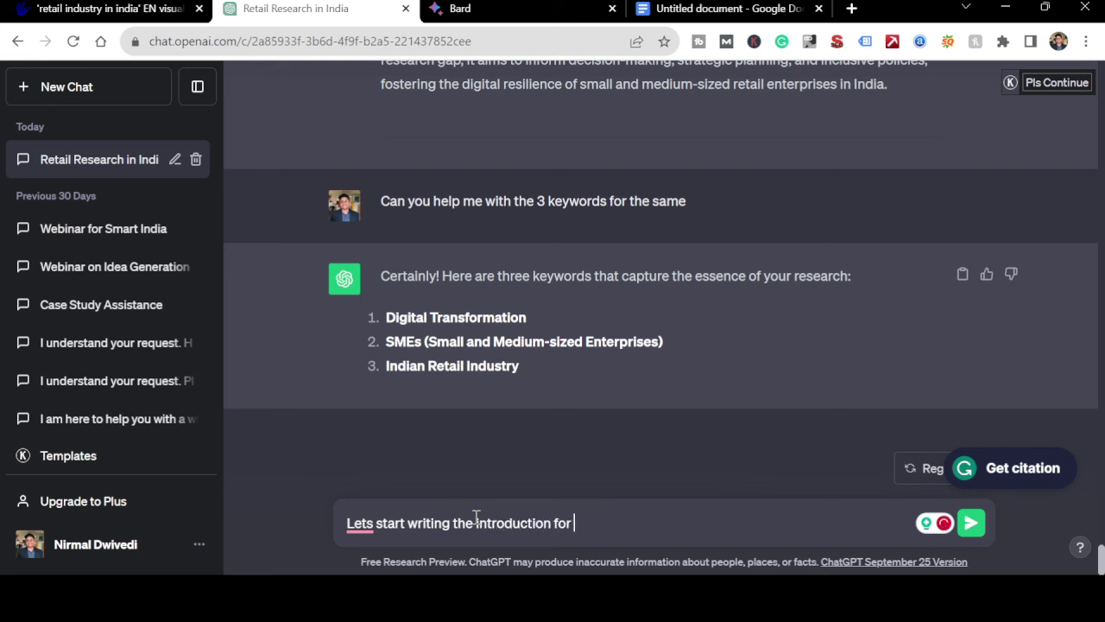
text(the title and object)
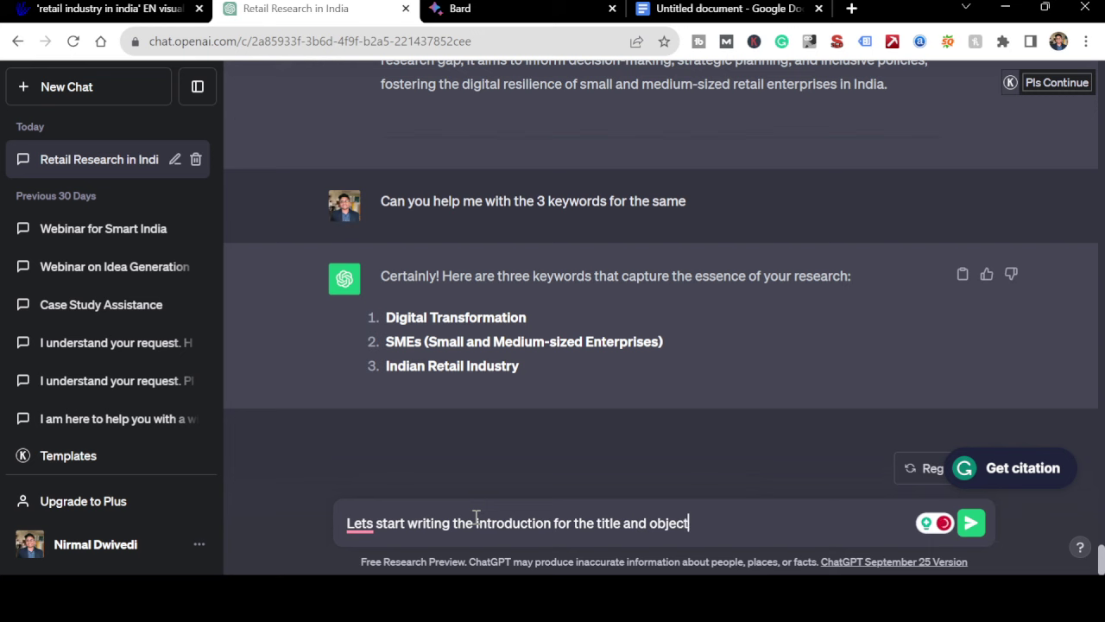
text(ives here)
key(Return)
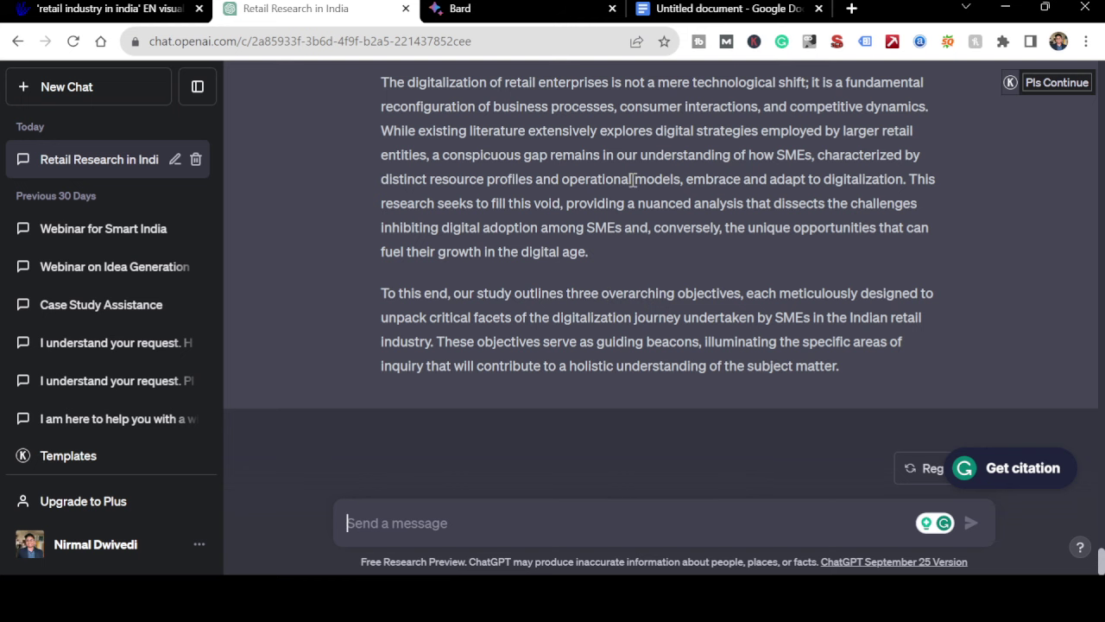
- Copy ChatGPT's full introduction response and paste it under the "Introduction" heading in the Google Docs document
scroll(633, 179, up, 10)
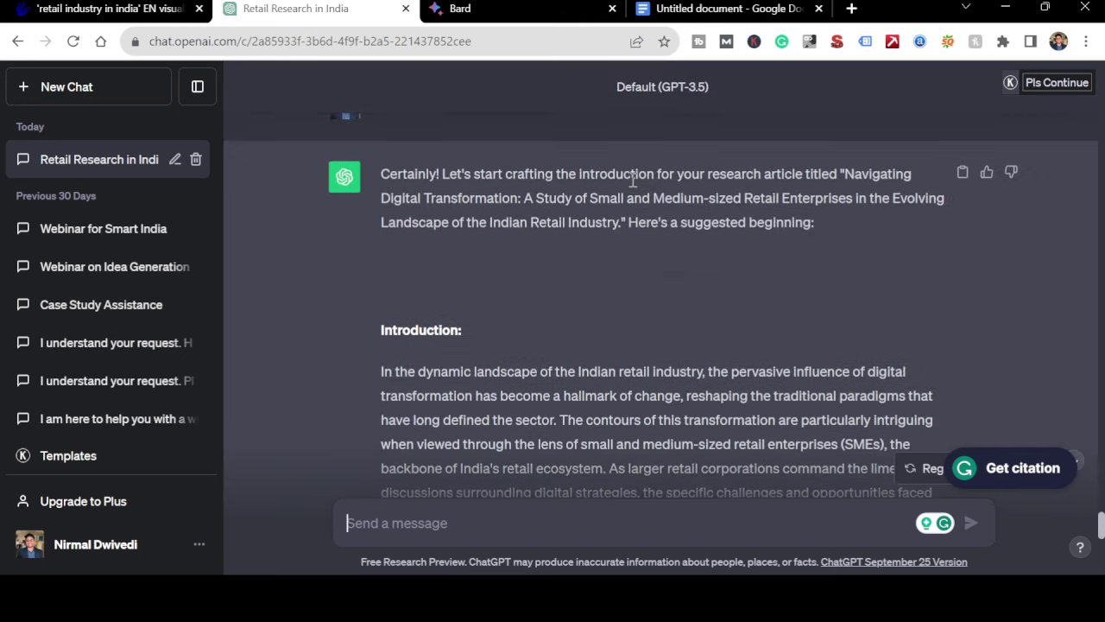
click(961, 173)
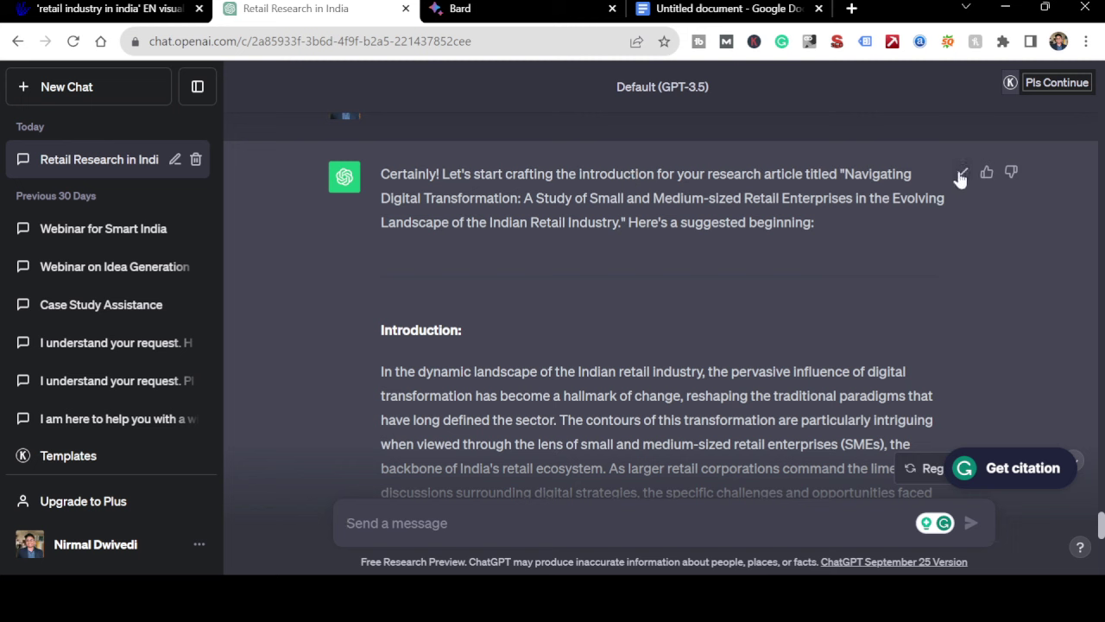
click(718, 9)
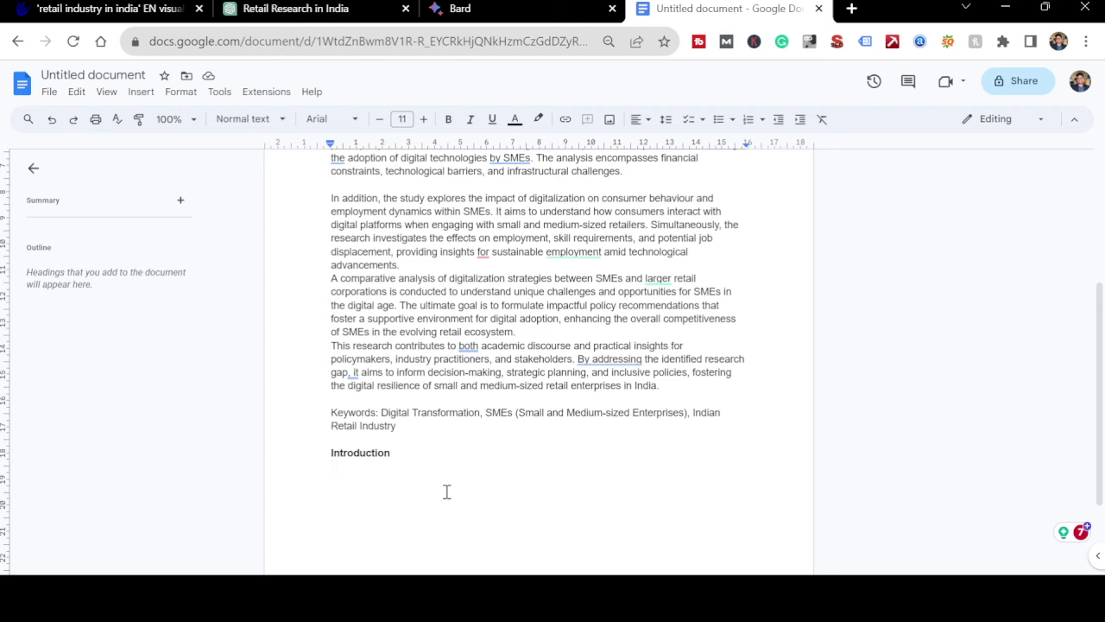
key(ctrl+v)
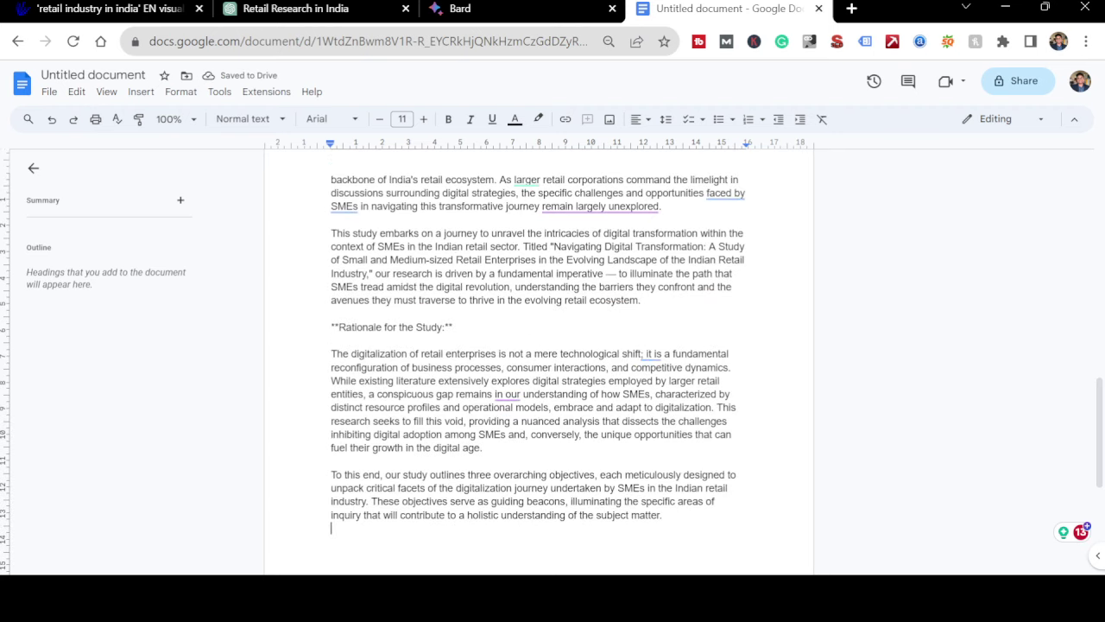
- Strip the asterisks and colon from the "Rationale for the Study" heading and make it bold
click(452, 327)
key(BackSpace)
key(BackSpace)
key(BackSpace)
key(ctrl+Left)
key(ctrl+Left)
key(ctrl+Left)
key(ctrl+Left)
key(ctrl+Left)
key(Delete)
key(Delete)
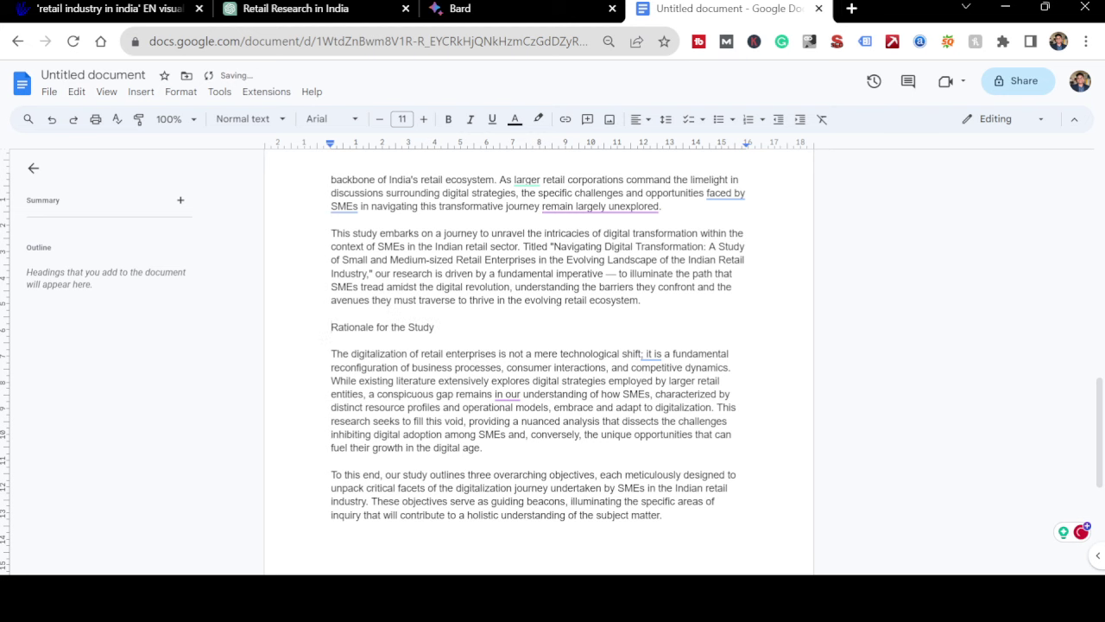
key(shift+End)
key(ctrl+b)
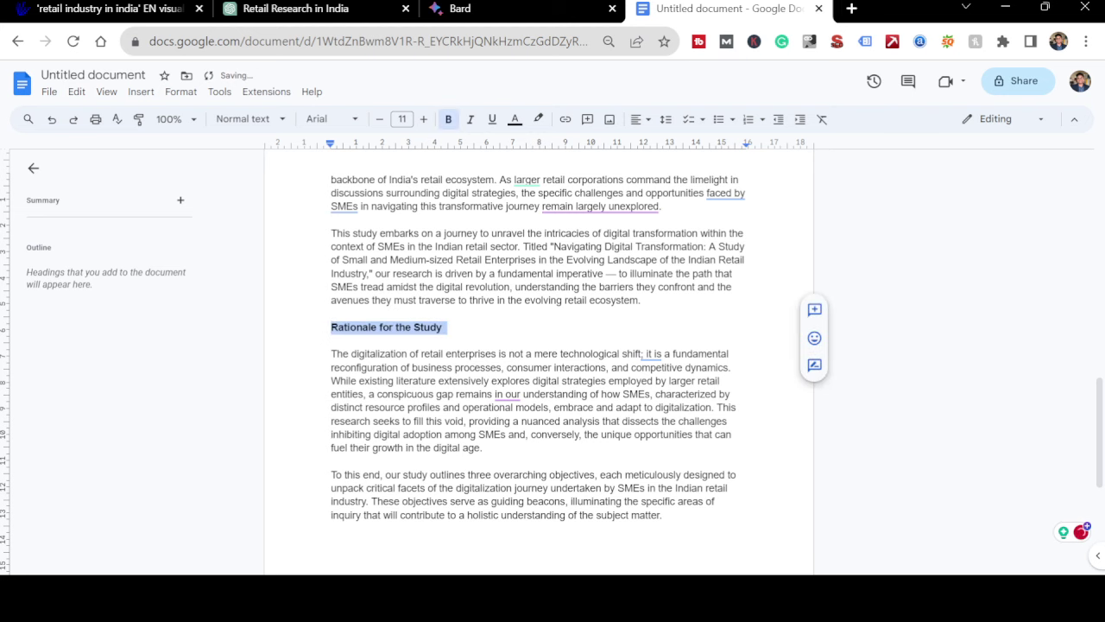
- Delete ChatGPT's lead-in, separator, duplicate "**Introduction:**" label and the blank lines between the "Introduction" heading and its first paragraph
scroll(552, 362, up, 5)
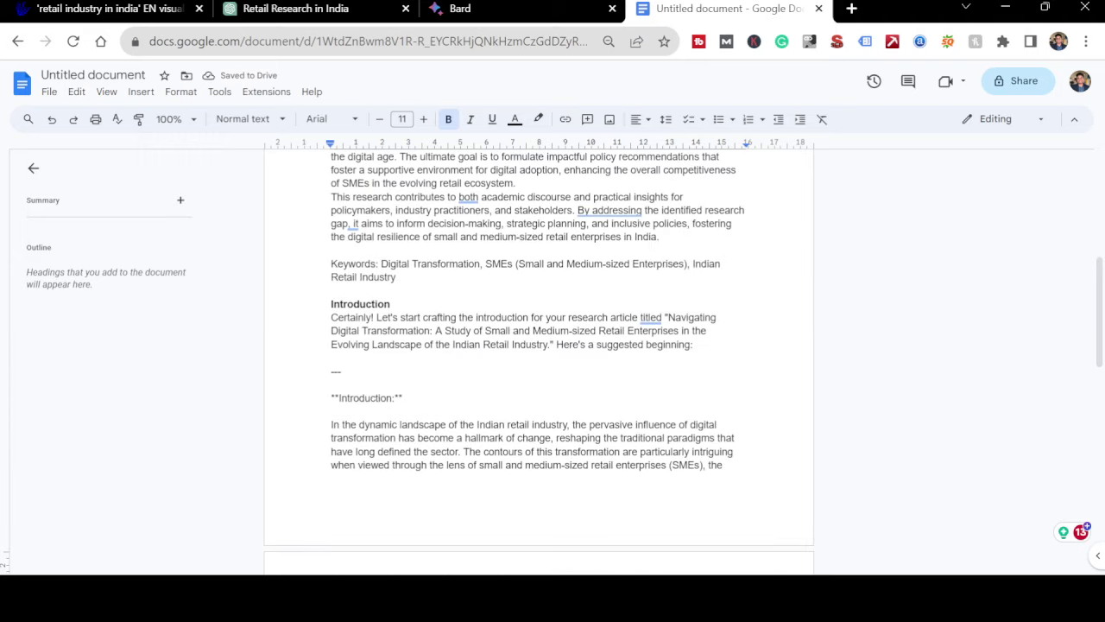
drag(402, 398, 331, 317)
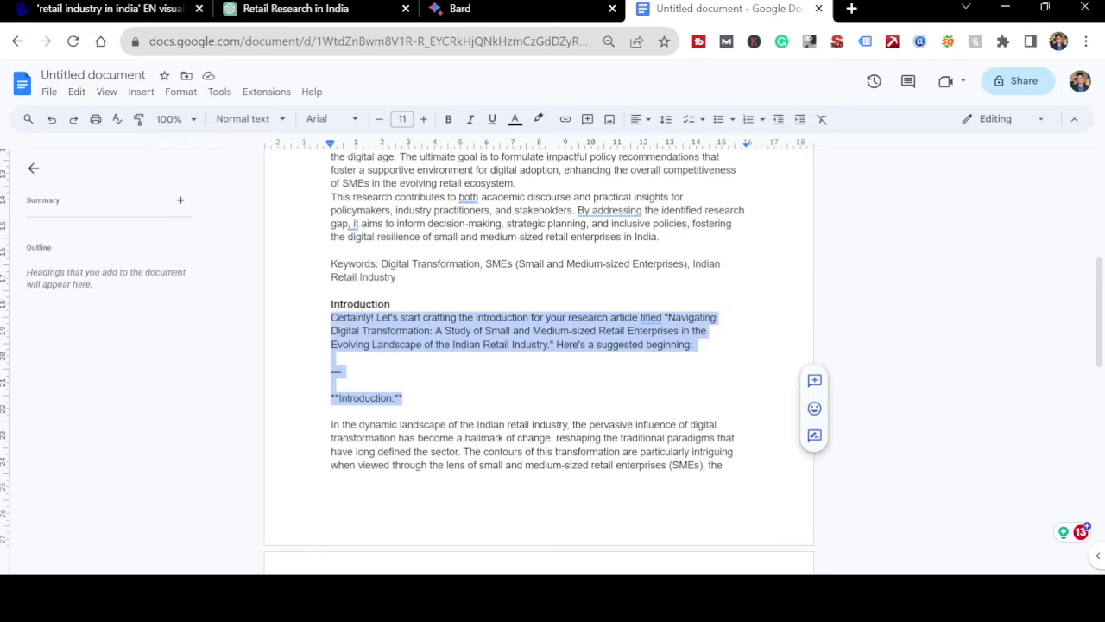
key(BackSpace)
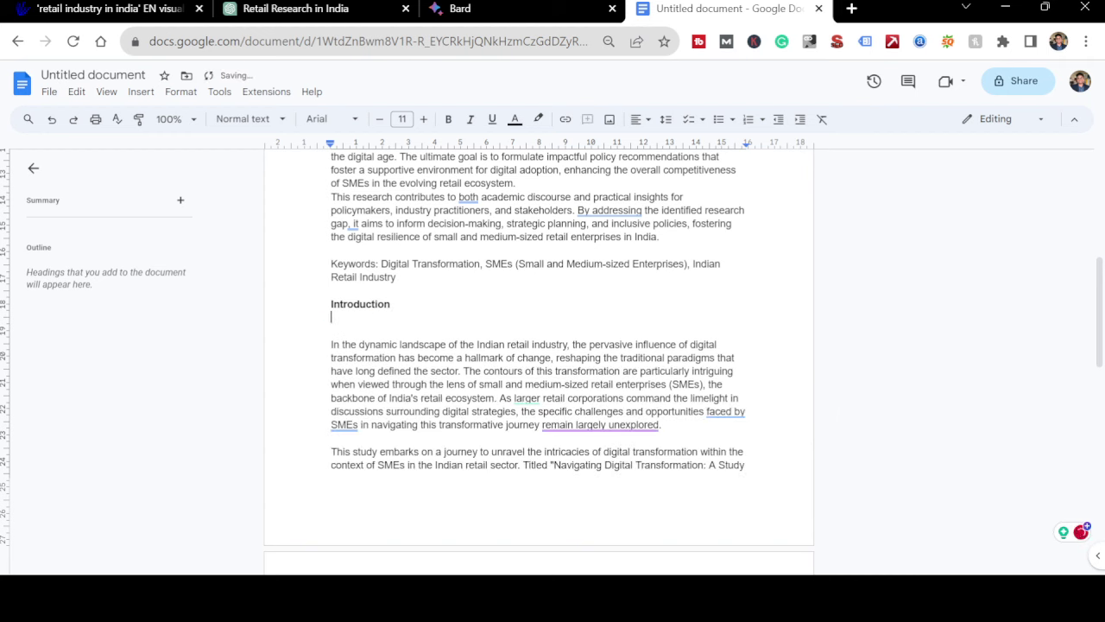
key(BackSpace)
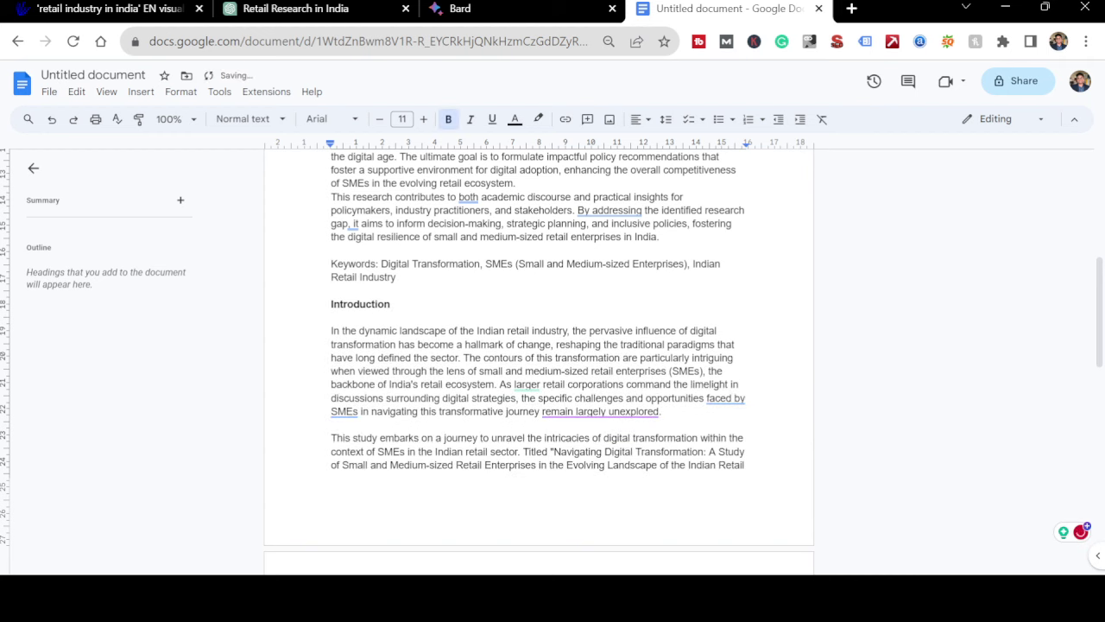
key(BackSpace)
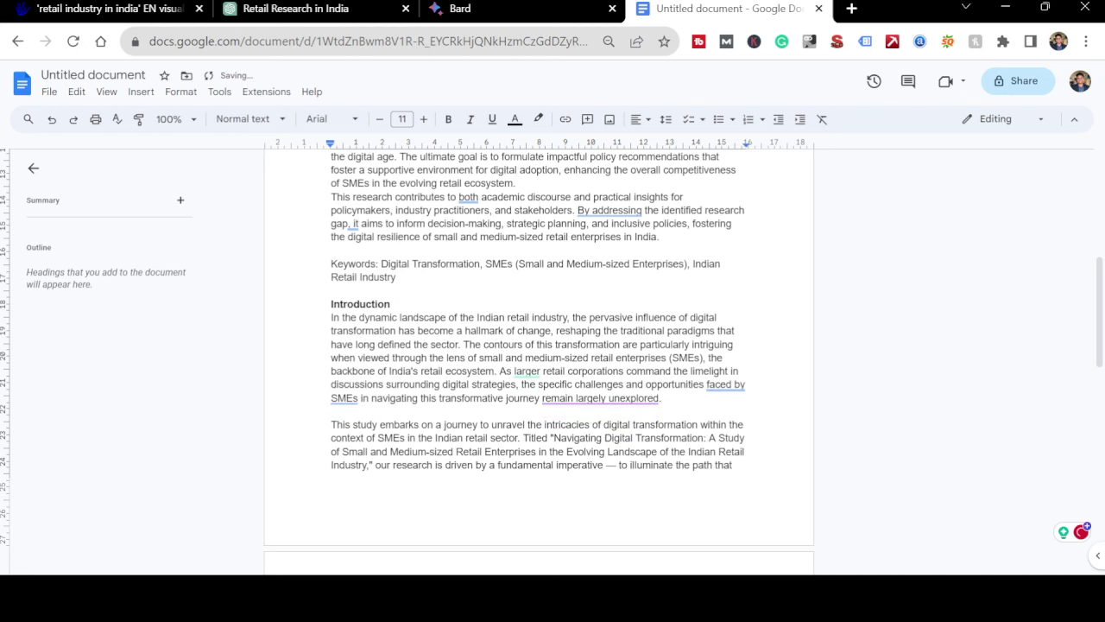
- Add a bold "Objectives of Study" heading below the last paragraph of the rationale section
scroll(539, 345, down, 5)
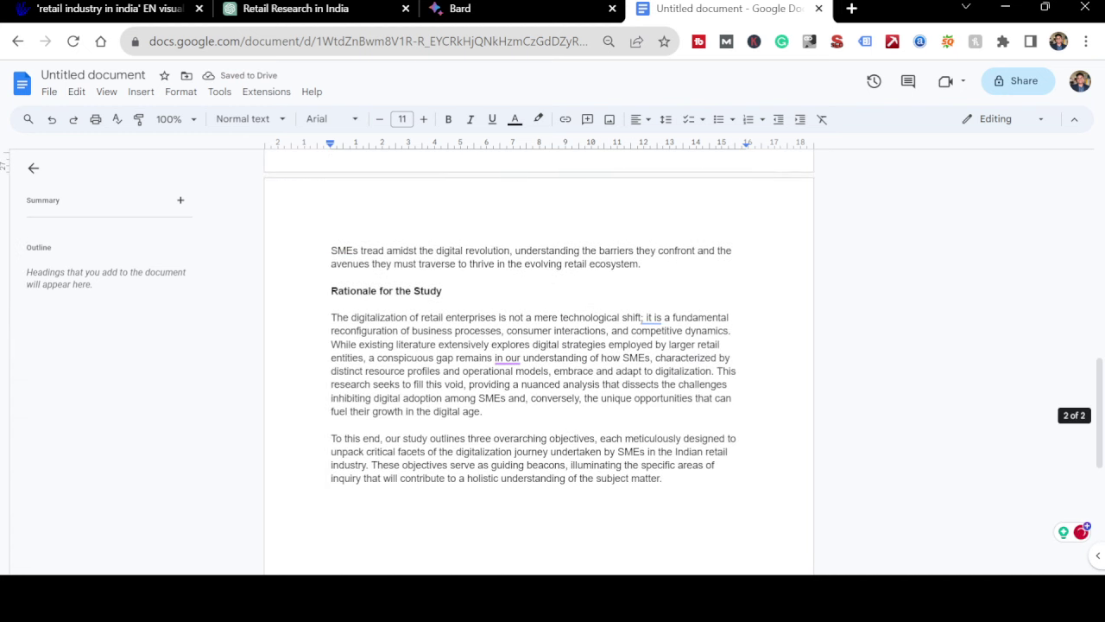
scroll(539, 345, down, 3)
scroll(539, 345, up, 1)
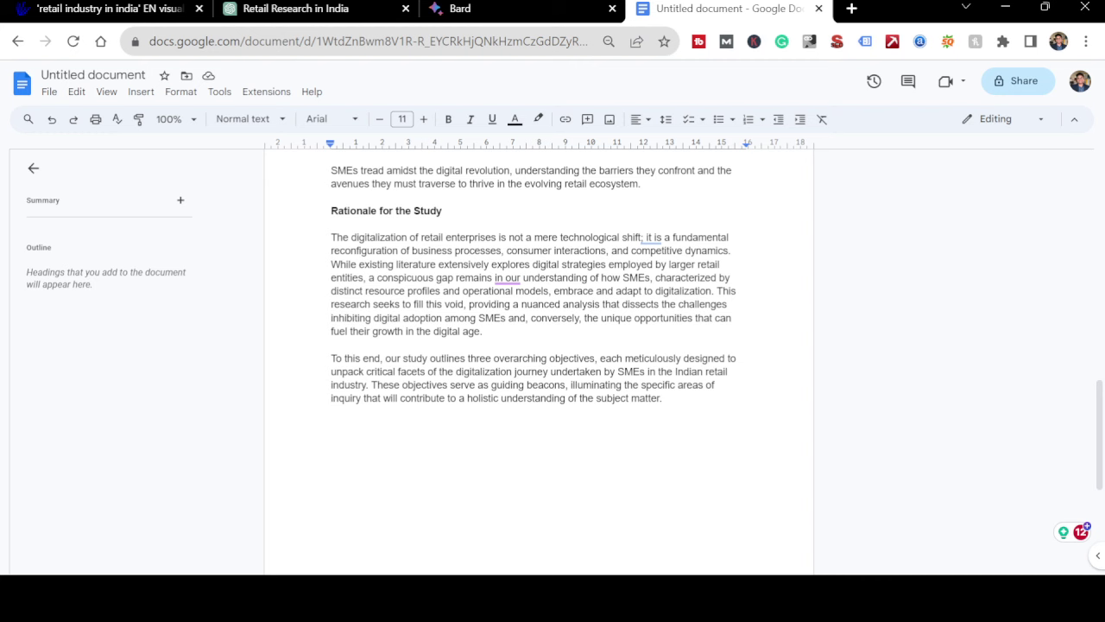
click(379, 428)
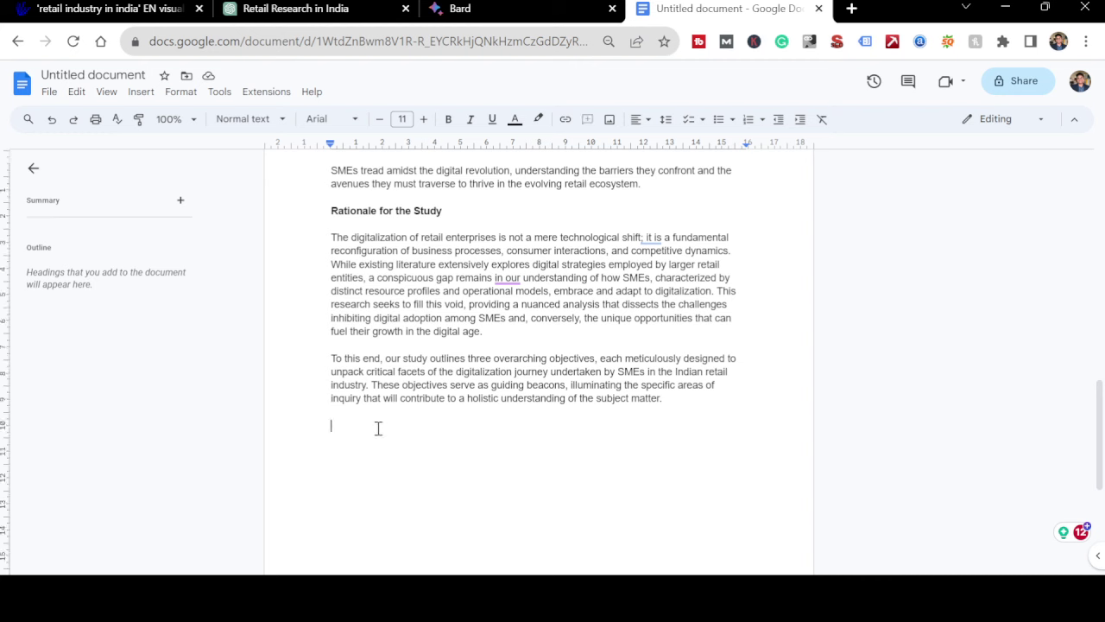
text(Objectives of Study)
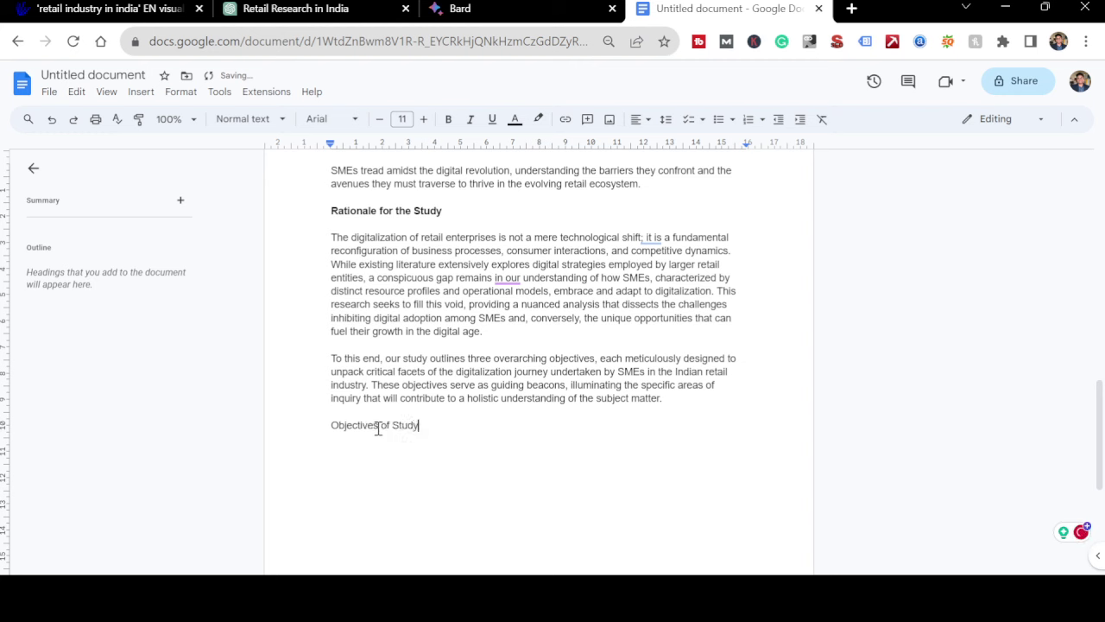
key(Return)
key(BackSpace)
key(shift+Home)
key(ctrl+b)
key(Down)
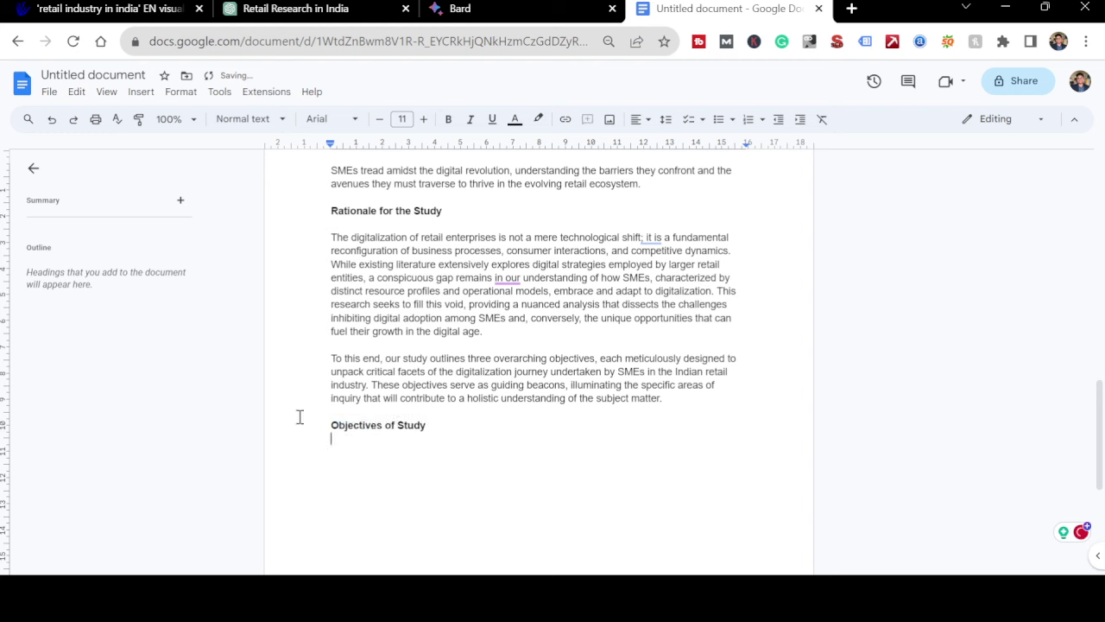
- Switch to the Bard conversation containing the research objectives
click(464, 8)
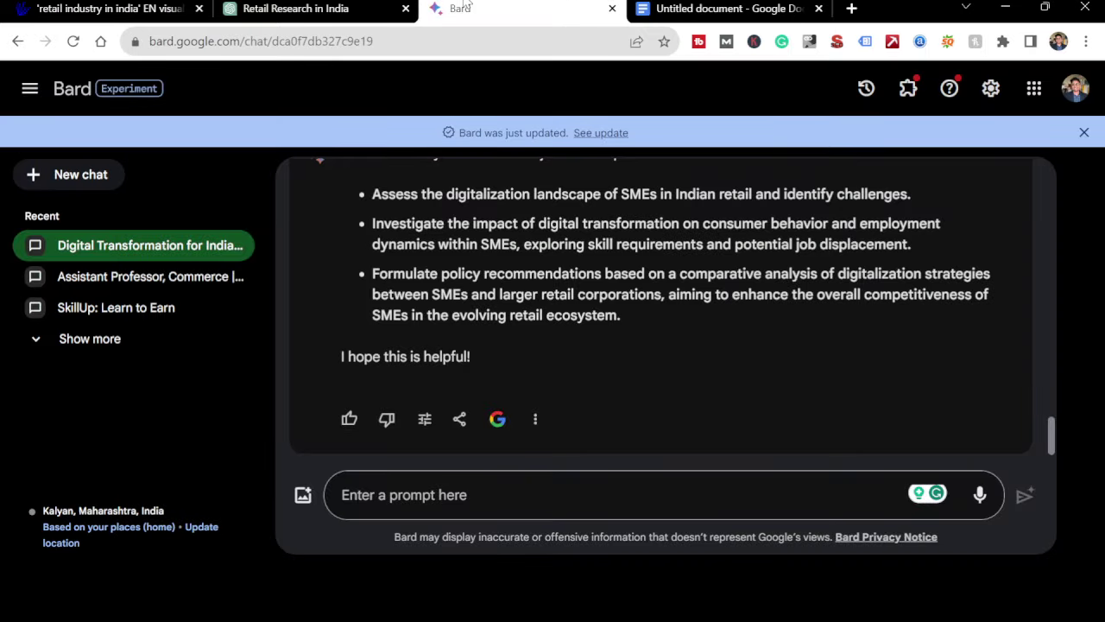
- Copy Bard's response with the simplified research objectives and paste it under "Objectives of Study" in the Google Docs document
scroll(445, 231, up, 1)
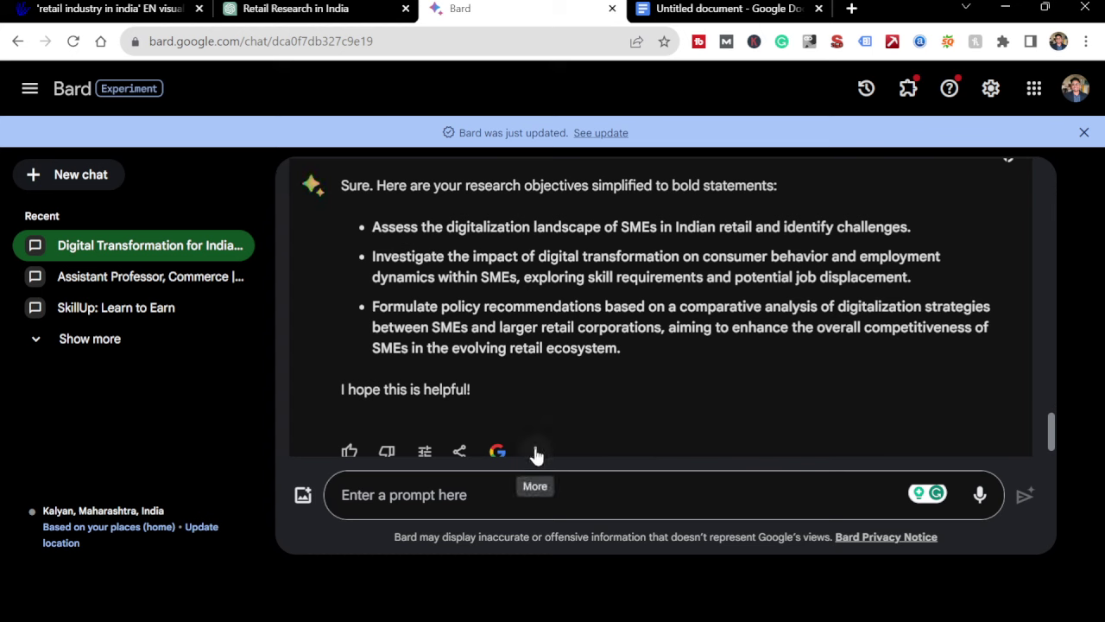
click(535, 451)
click(567, 369)
click(708, 7)
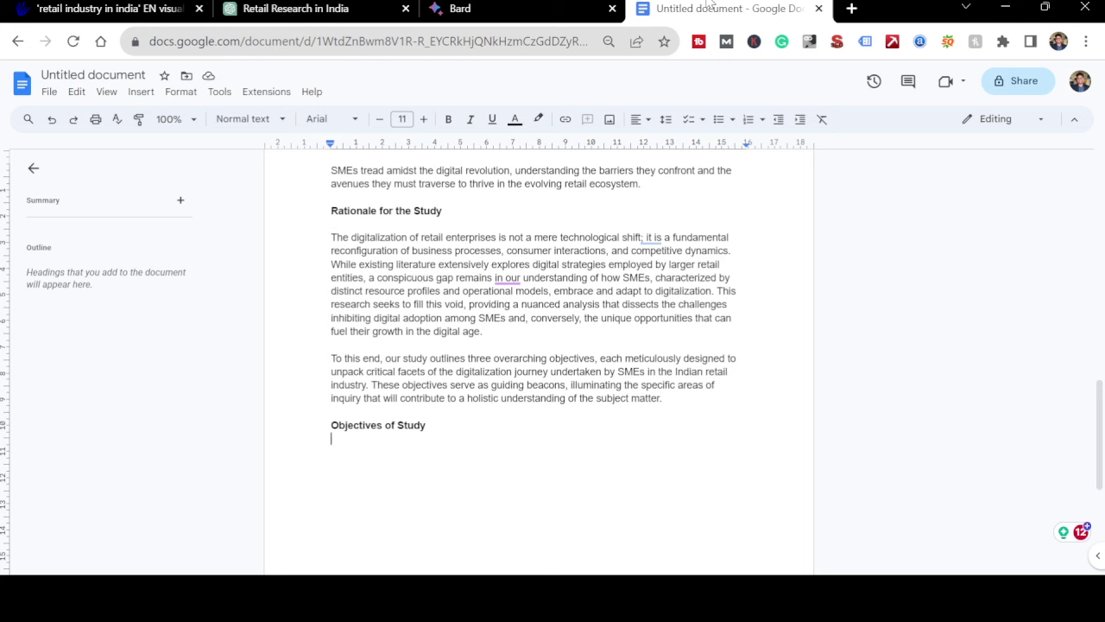
key(ctrl+v)
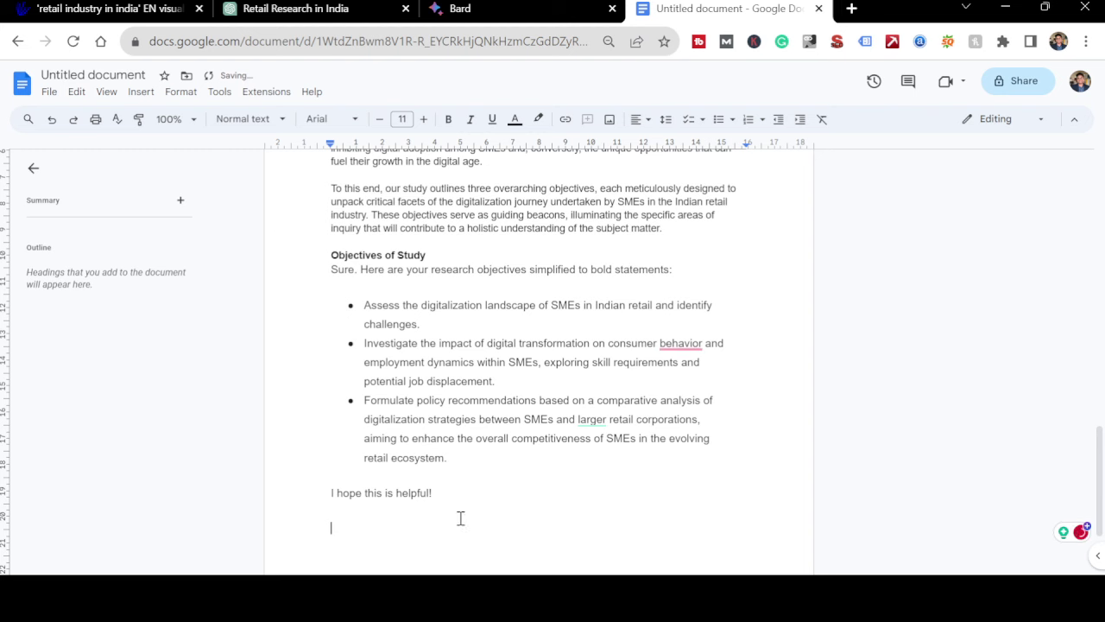
- Delete Bard's closing and introductory lines and the blank line around the objectives, leaving only the bulleted list under the heading
key(shift+Up)
key(BackSpace)
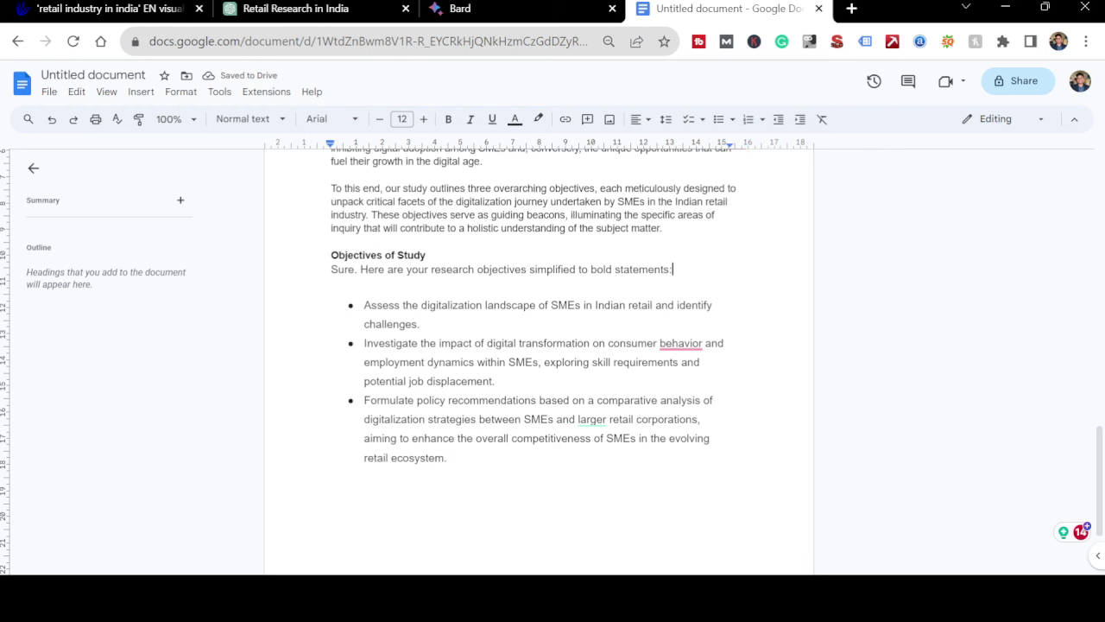
key(shift+Home)
key(BackSpace)
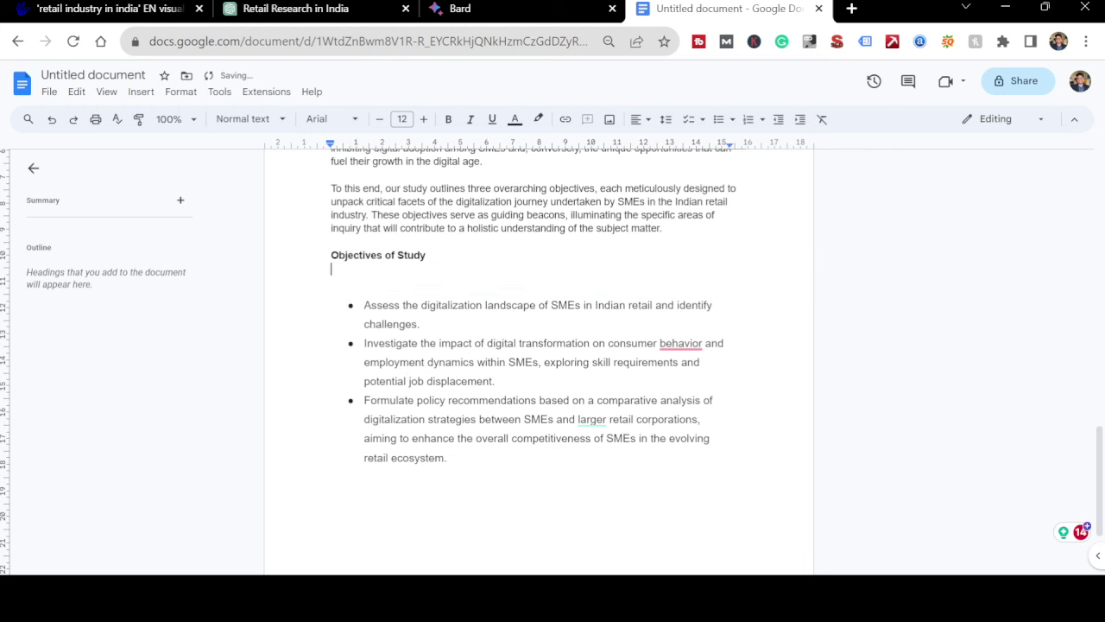
key(Delete)
key(Delete)
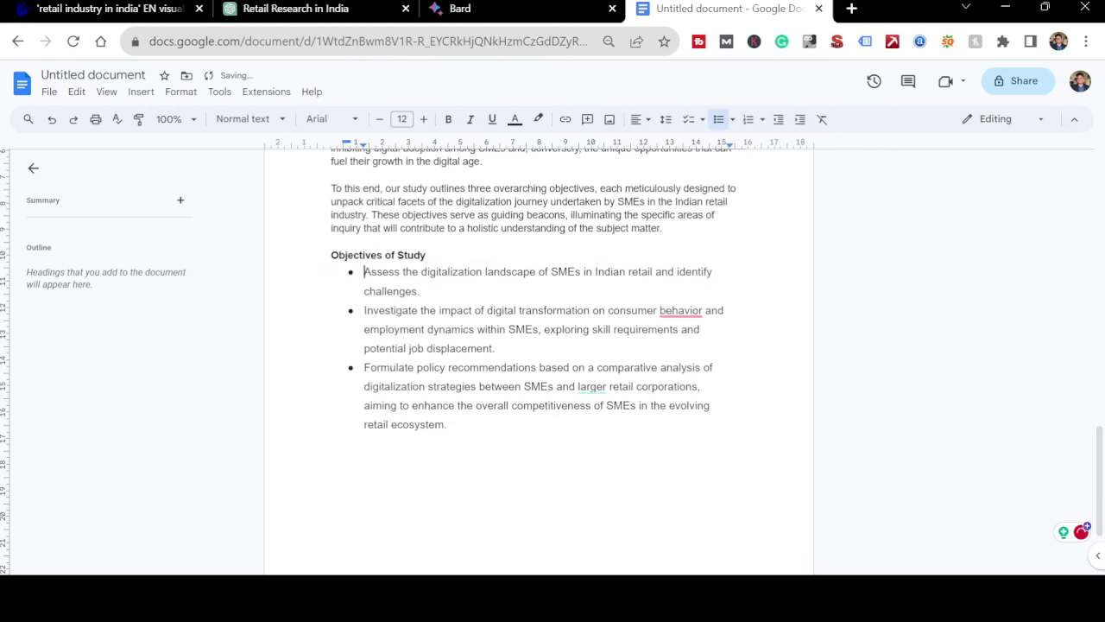
- Add "To" at the beginning of each of the three bulleted objectives
text(To)
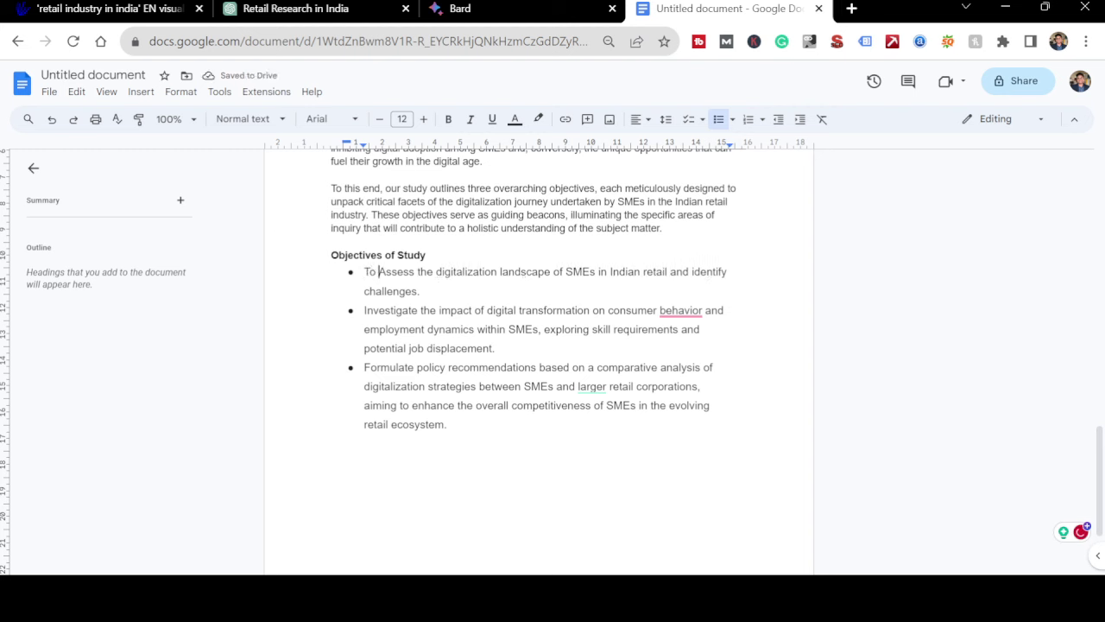
click(364, 310)
text(To)
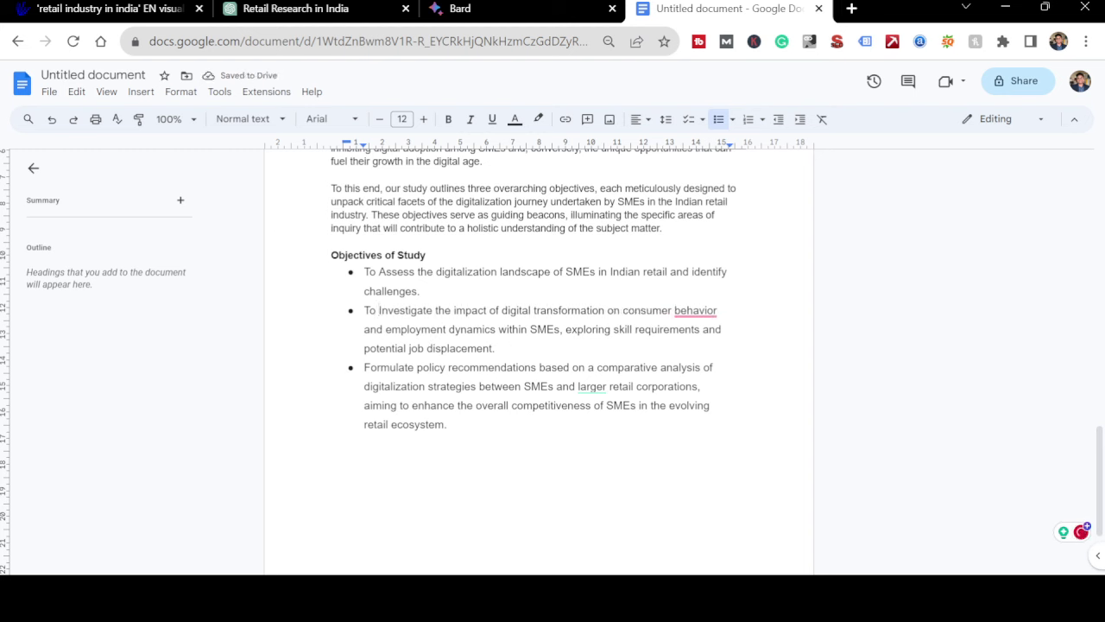
click(364, 367)
text(To)
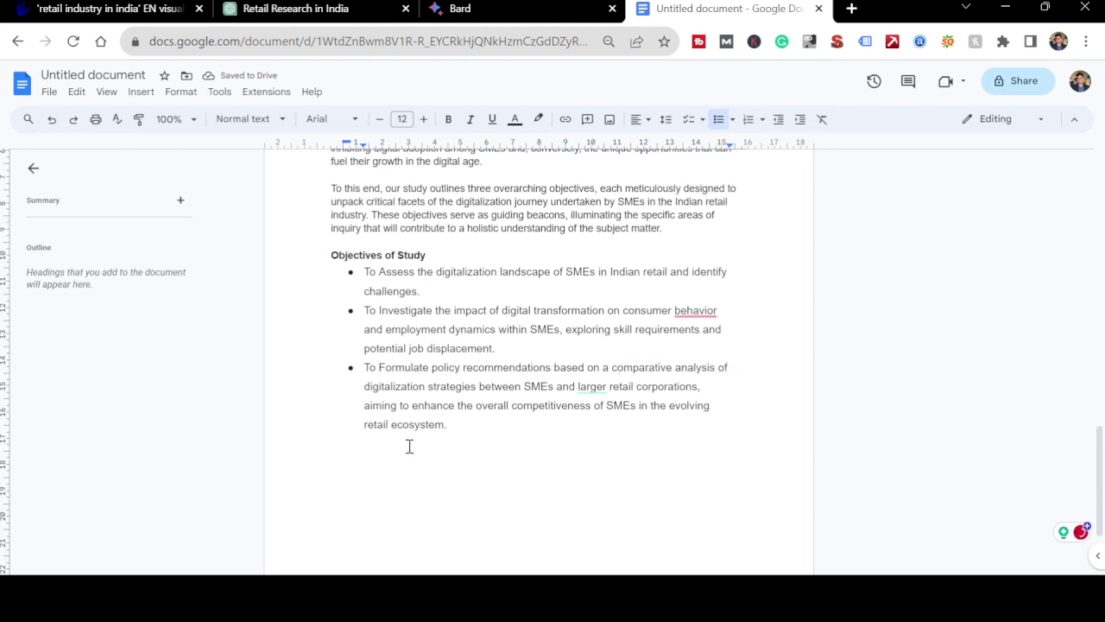
- Add the heading "Literature Review" below the objectives list and make it bold
click(384, 453)
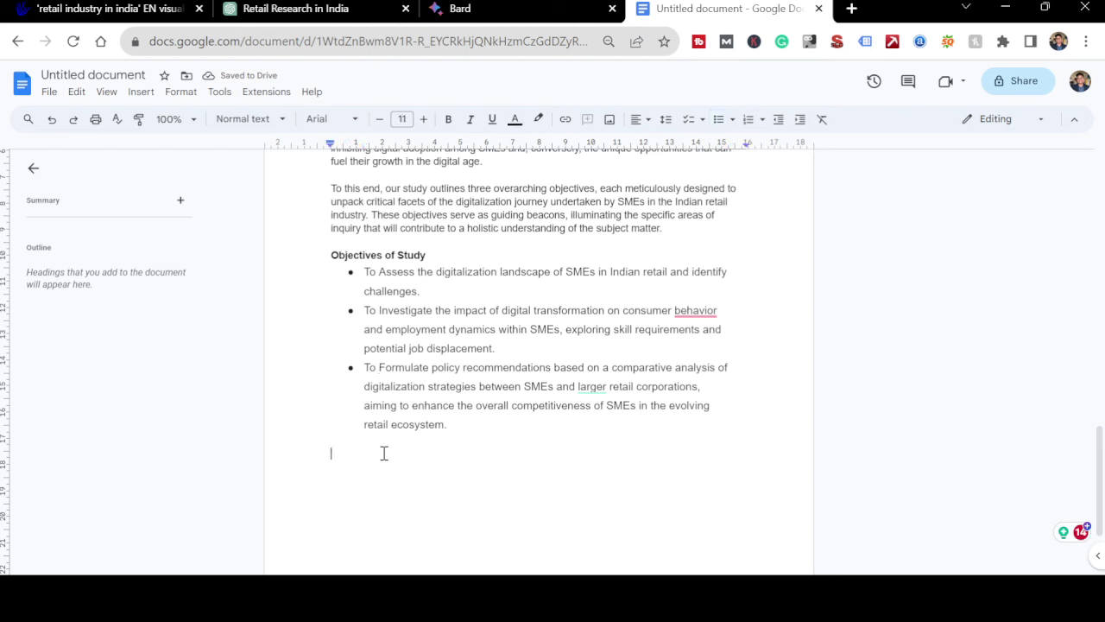
text(Literature )
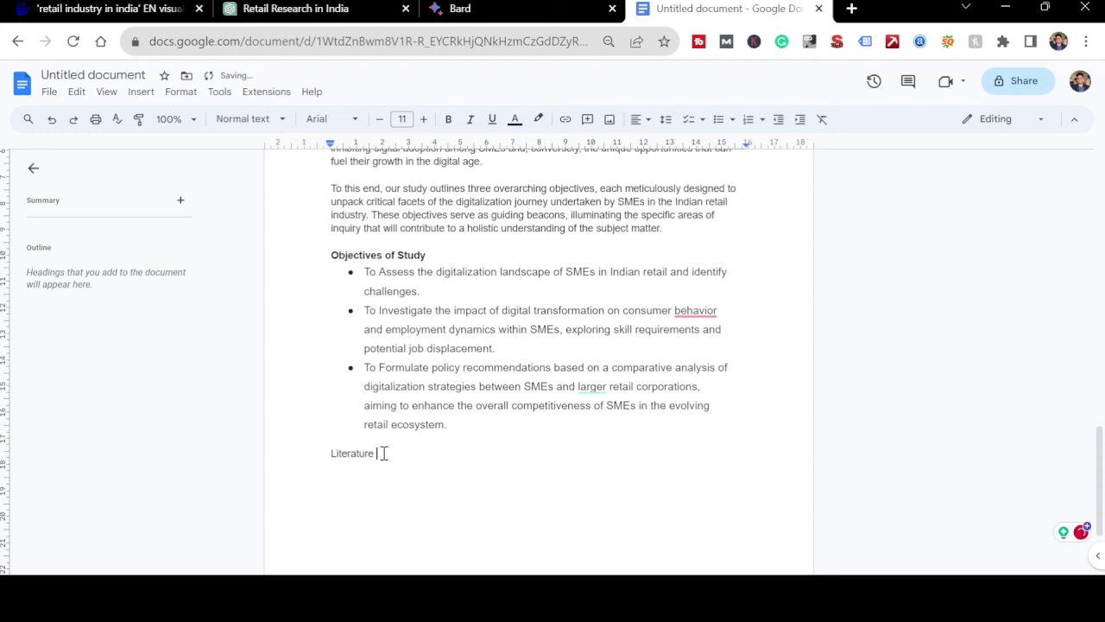
text(Review)
key(Return)
key(BackSpace)
key(shift+Home)
key(ctrl+b)
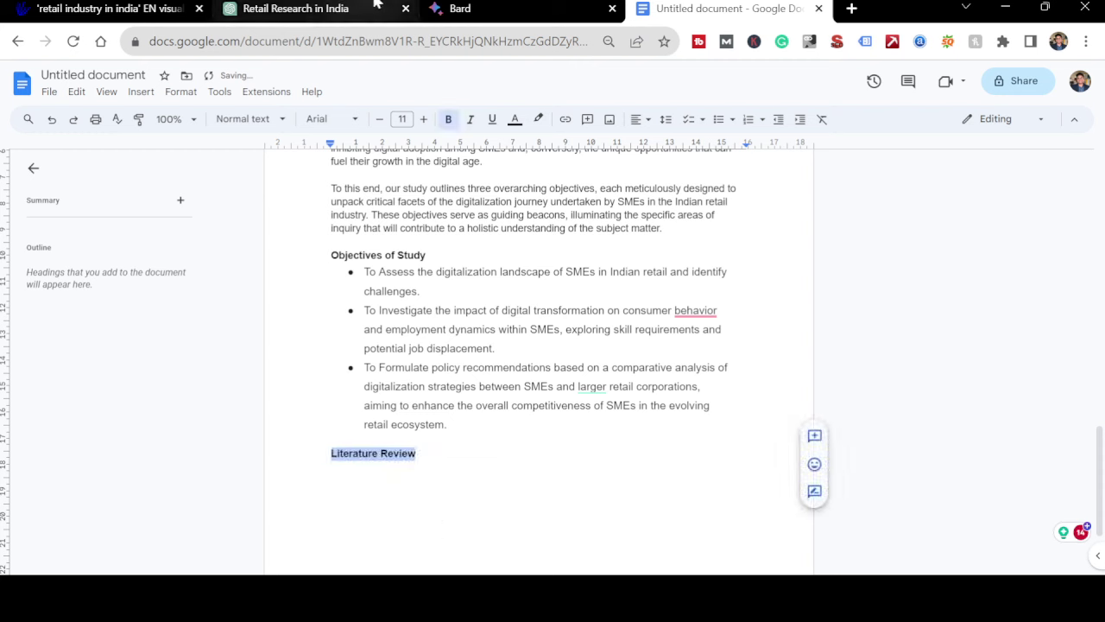
- Switch to the ChatGPT conversation and send "Can you write a review of literature for me consisting of 12 reviews"
click(292, 7)
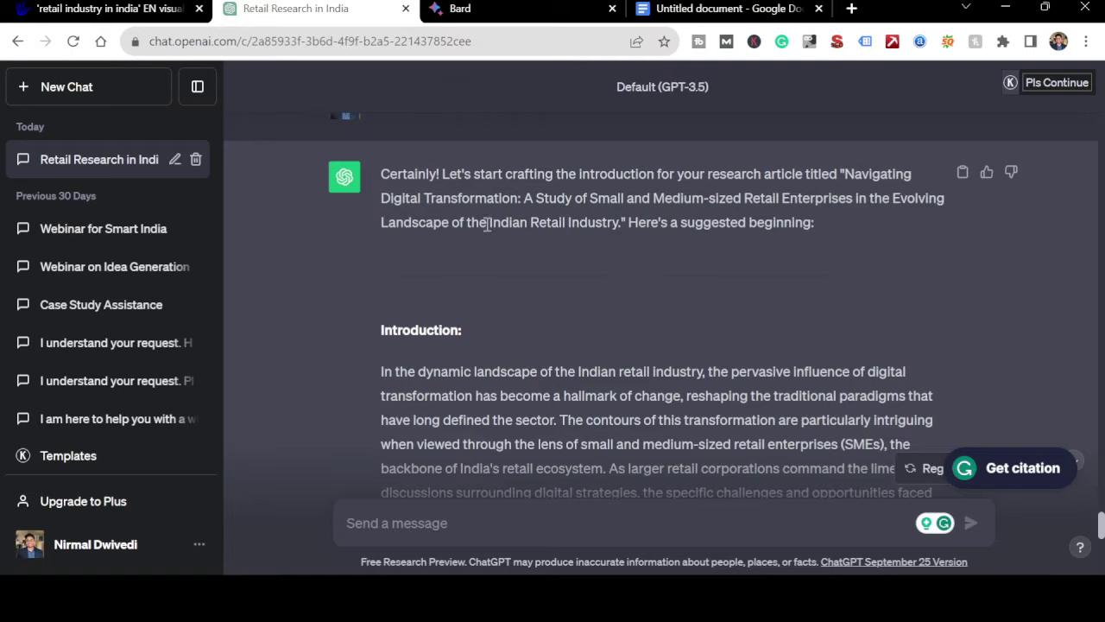
text(Ca)
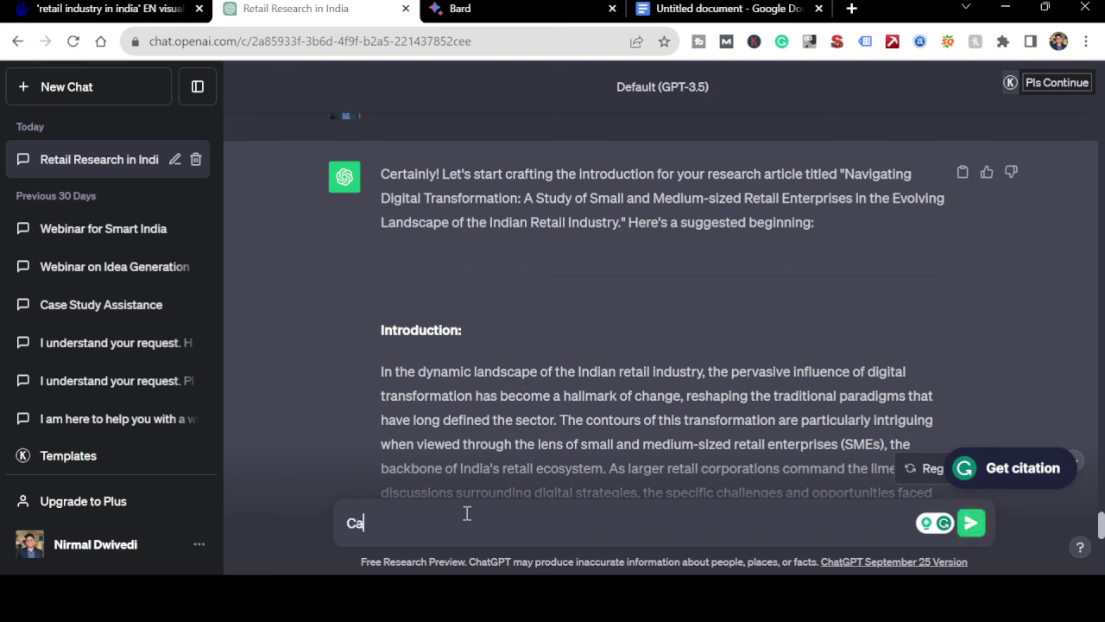
text(n you write a review of)
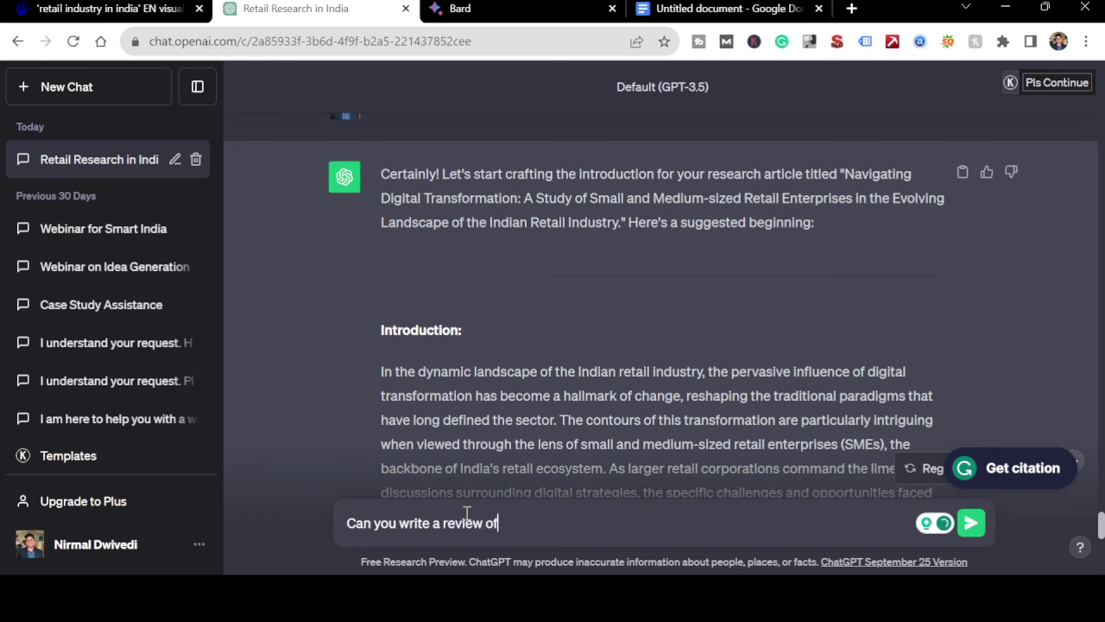
text( literature for)
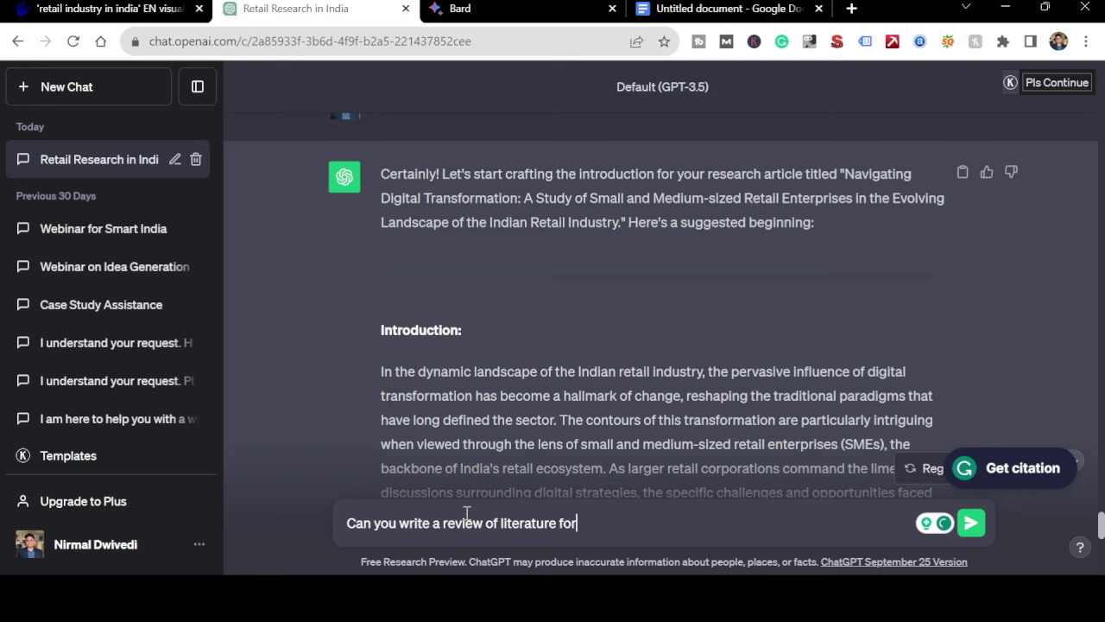
text( me consisting of )
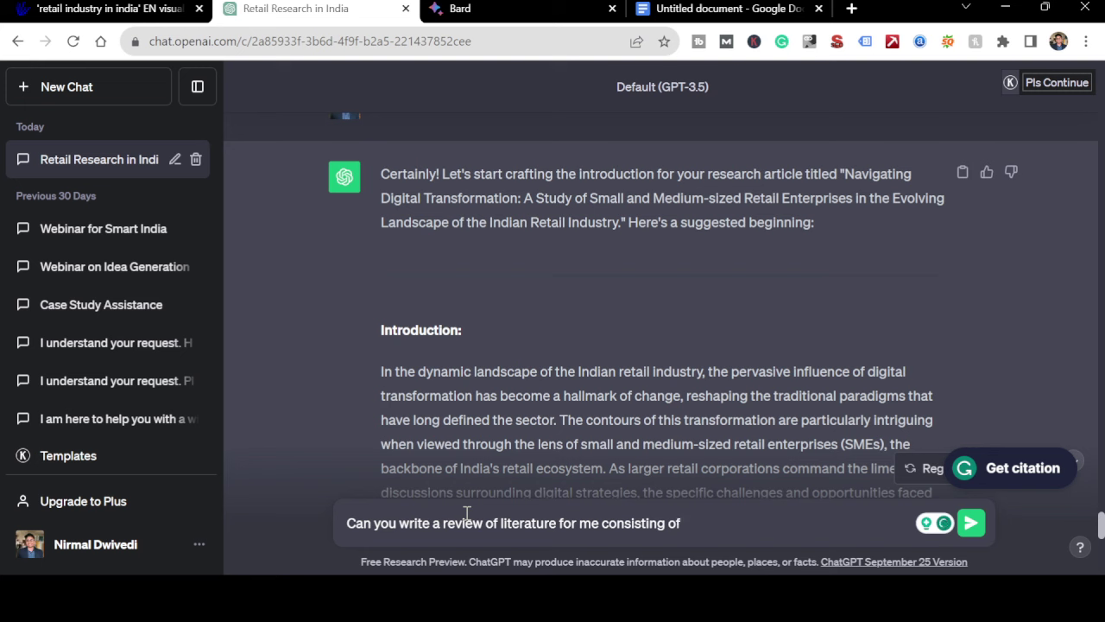
text(12 revie)
text(ws)
text( e)
text(o)
key(Return)
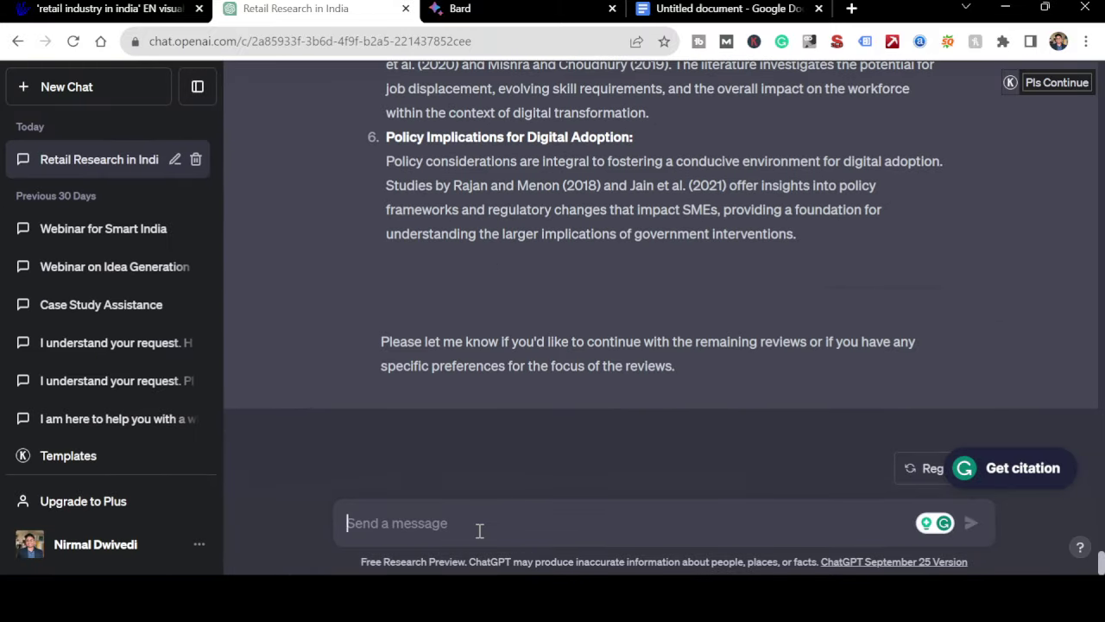
- Request the remaining literature reviews by sending "yes please provide me with all the reviews"
text(yes please provide)
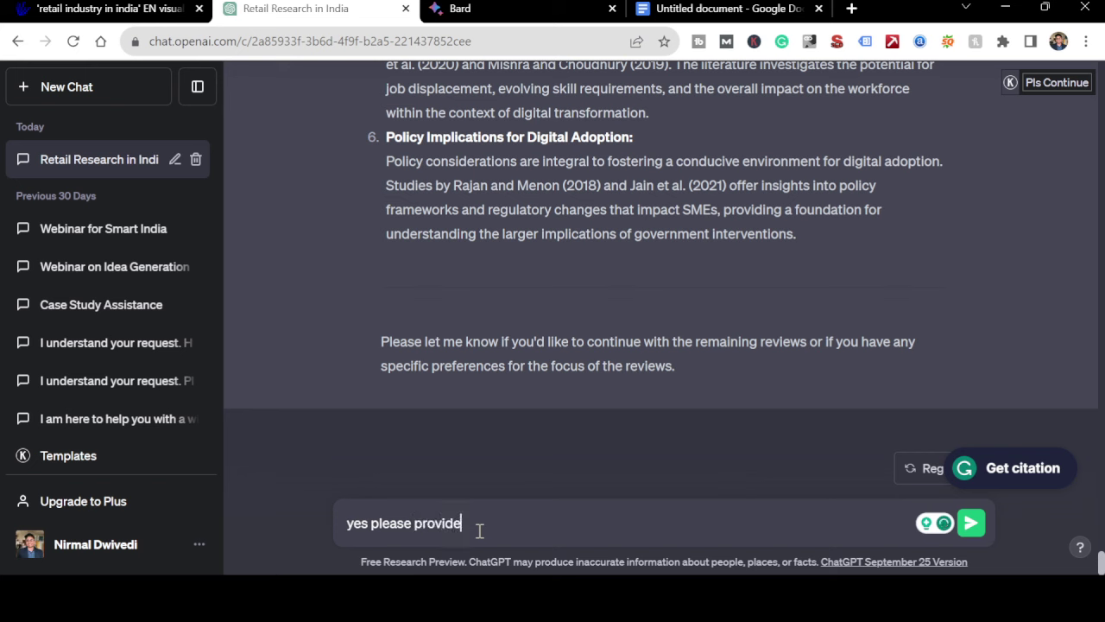
text( me with all the revie)
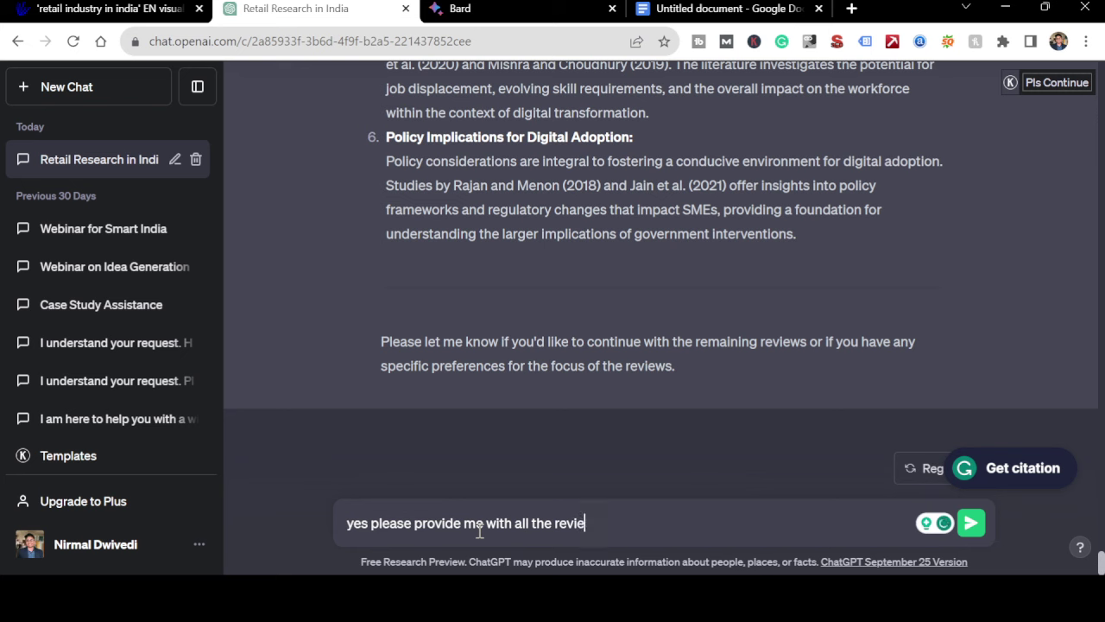
text(ws)
key(Return)
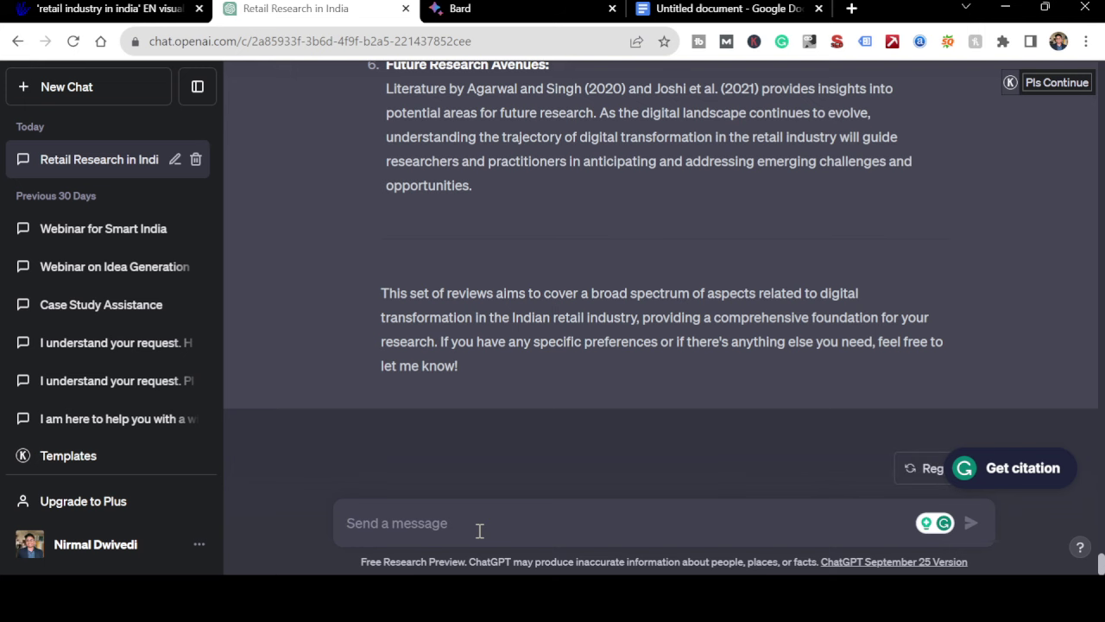
- Copy ChatGPT's response with the first six reviews and paste it below the "Literature Review" heading in the Google Docs document
scroll(518, 288, up, 15)
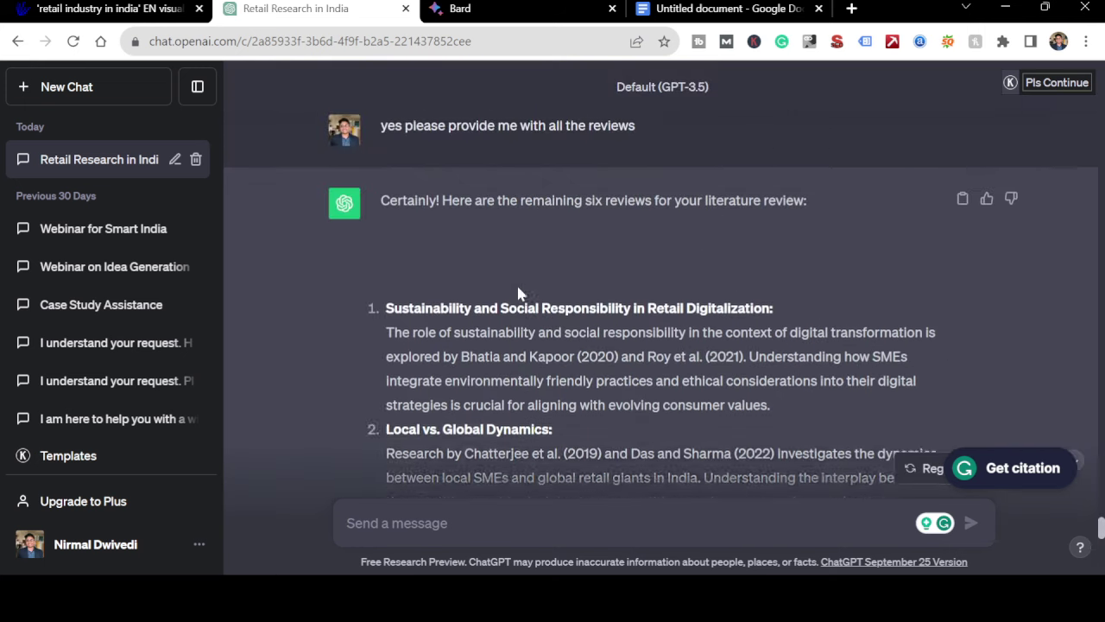
scroll(518, 294, up, 2)
scroll(518, 293, down, 3)
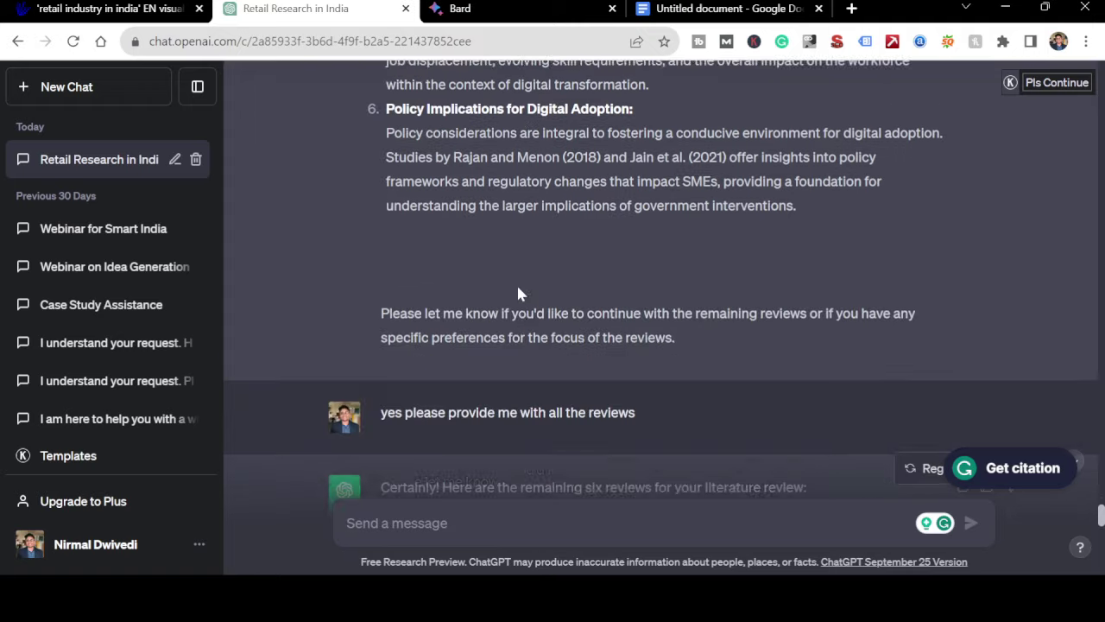
scroll(518, 289, up, 12)
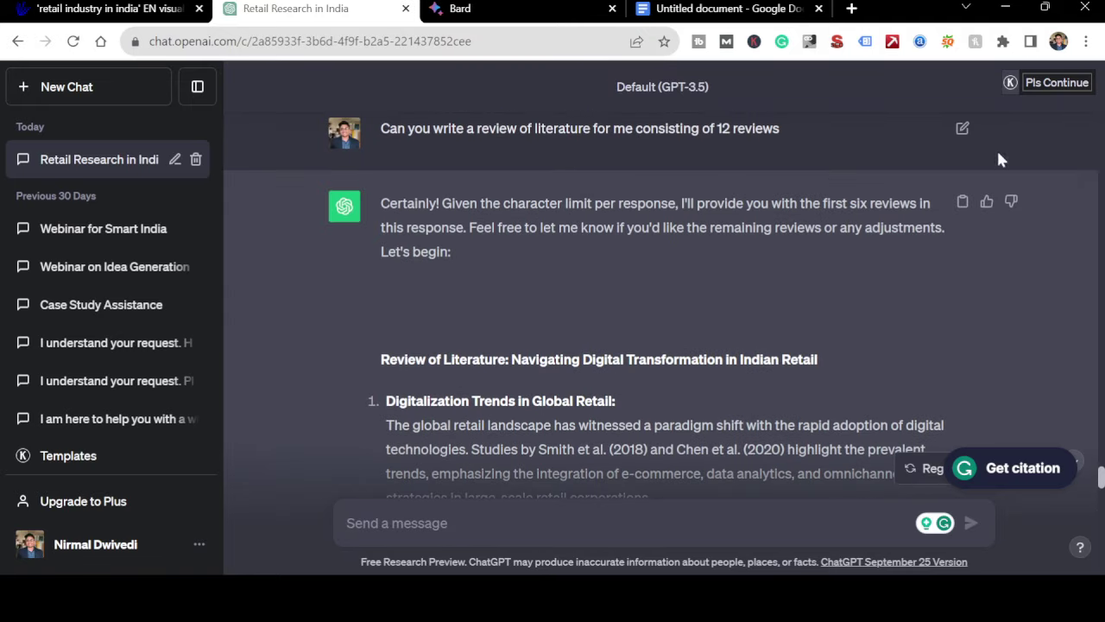
click(963, 204)
click(717, 8)
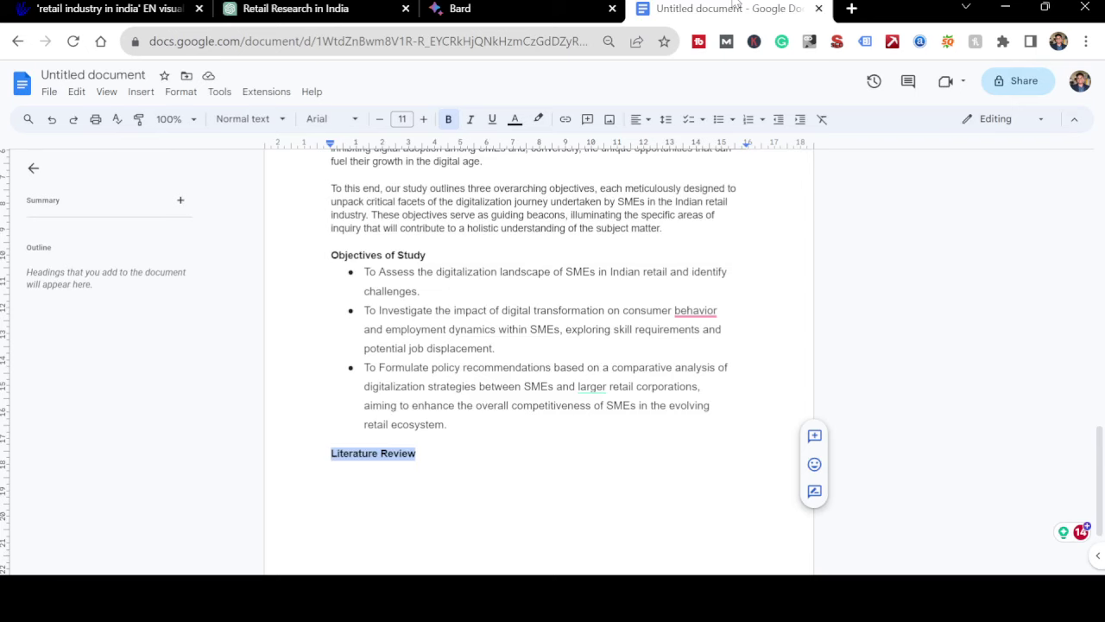
scroll(478, 386, down, 3)
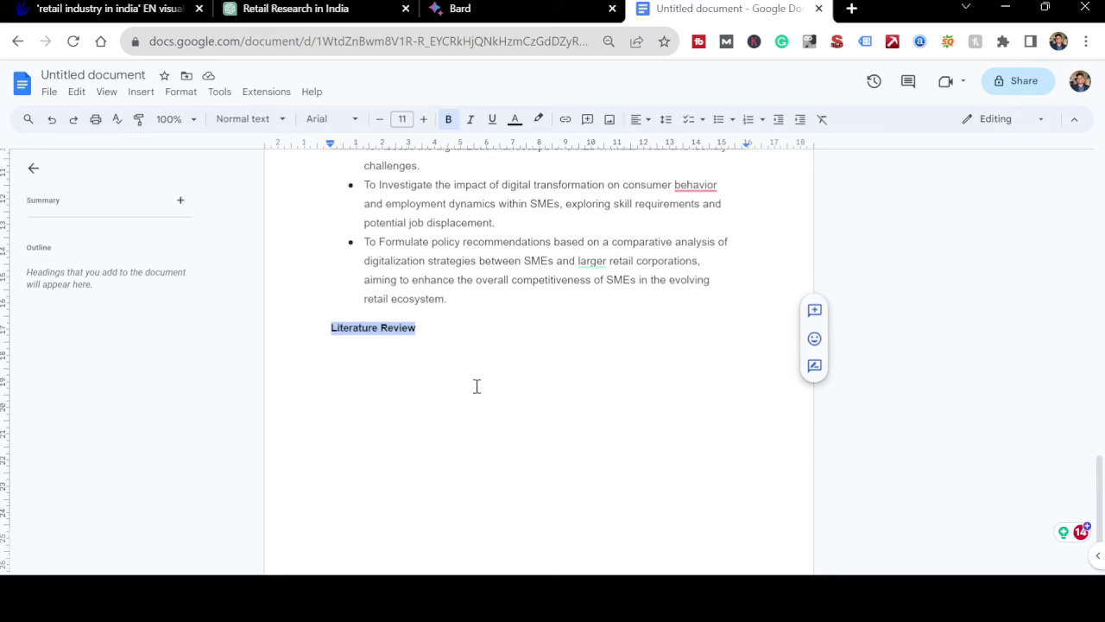
click(381, 368)
key(ctrl+v)
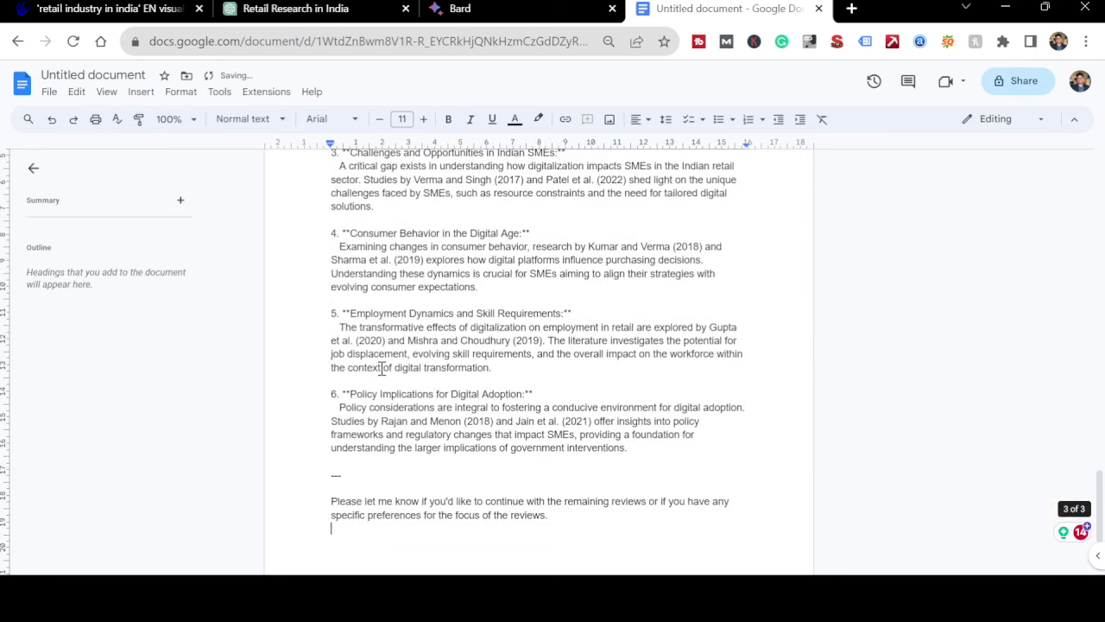
- Return to the ChatGPT conversation and copy the response containing the remaining six reviews
click(308, 7)
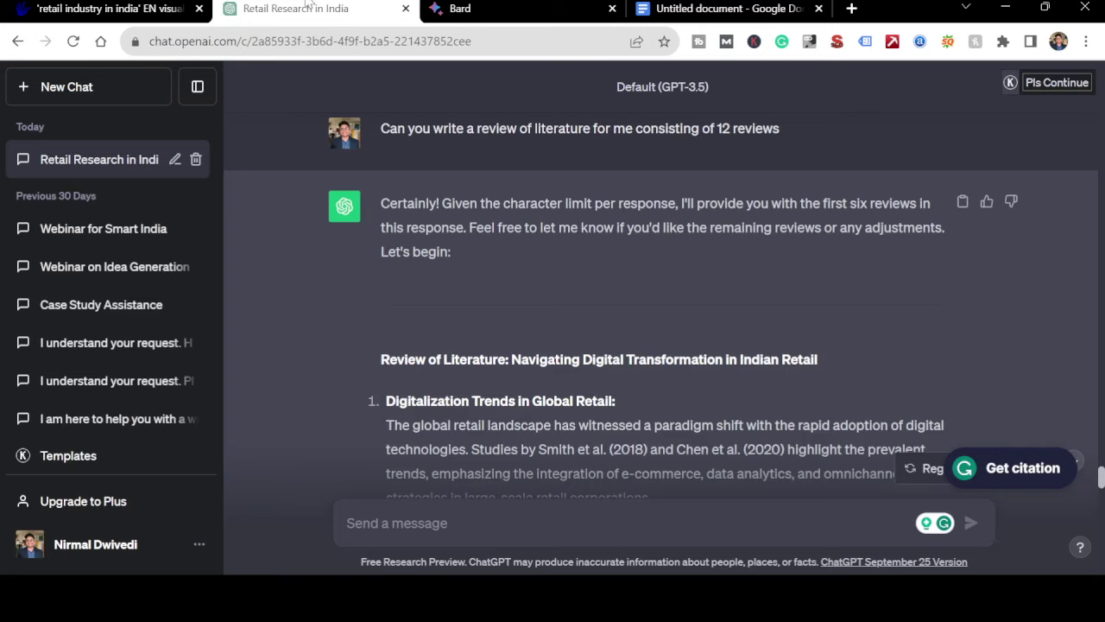
scroll(554, 445, down, 15)
scroll(553, 446, down, 3)
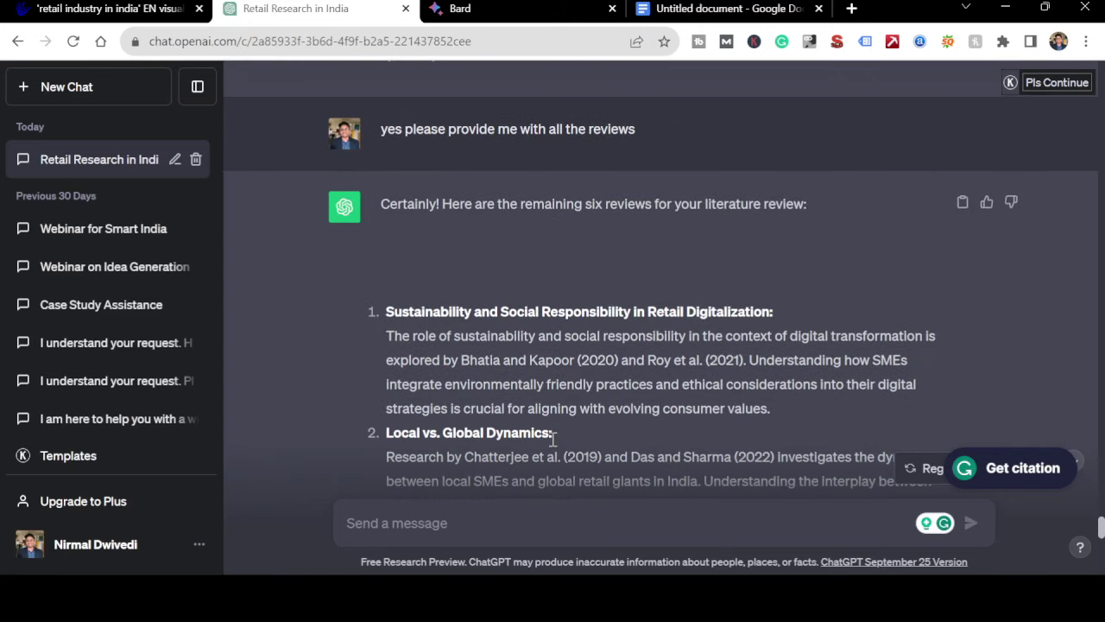
click(960, 204)
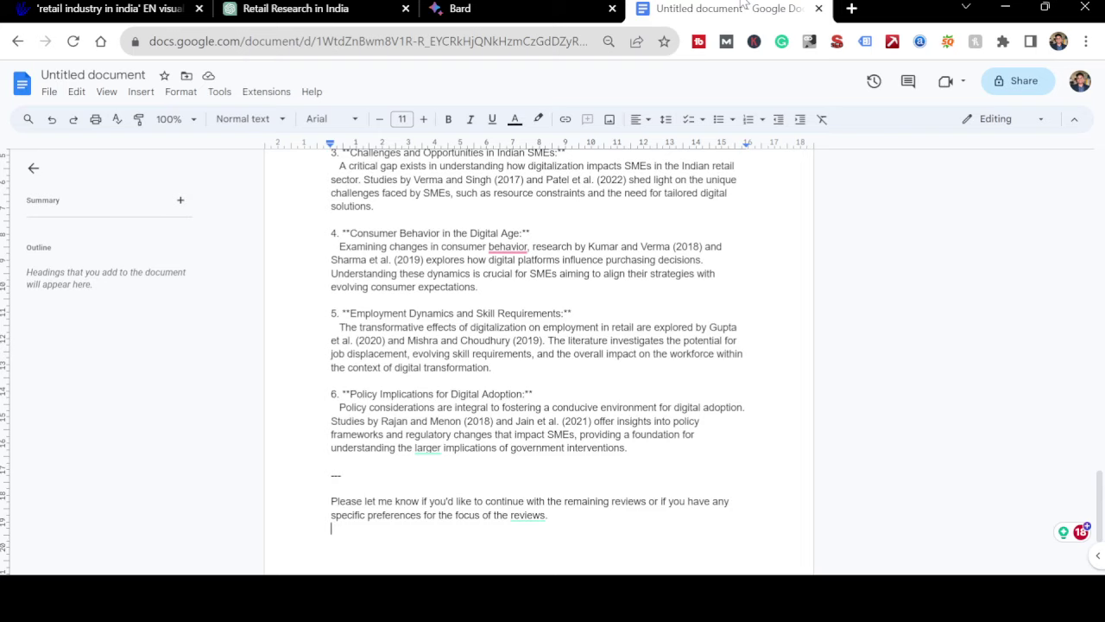
- In the Google Docs document, replace the separator and closing note after review 6 with the copied remaining six reviews
click(743, 8)
scroll(549, 286, down, 2)
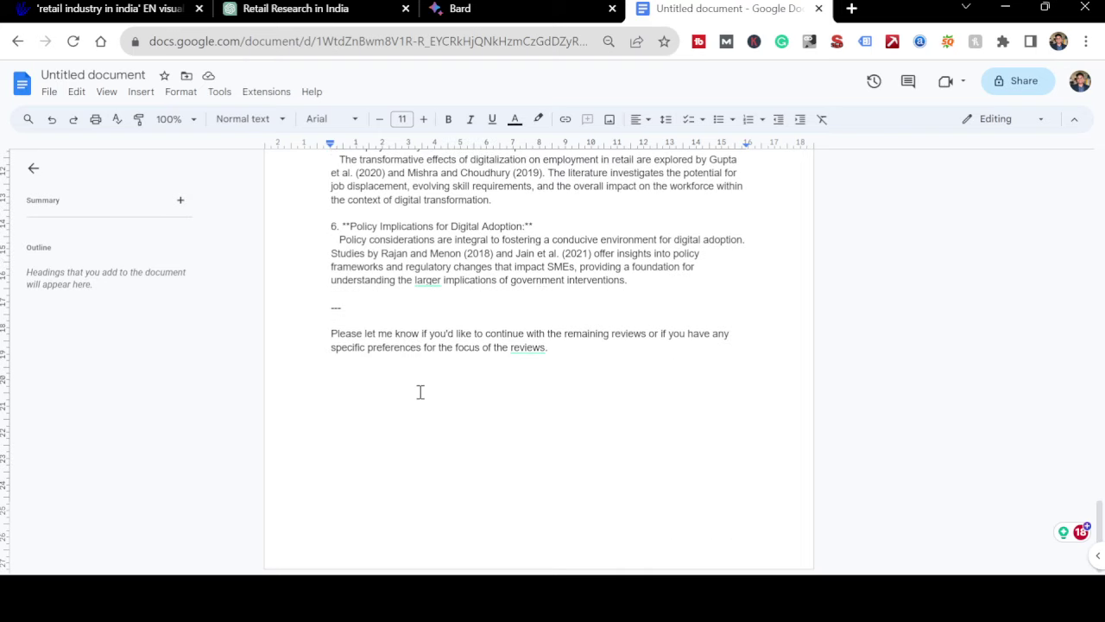
key(shift+Up)
key(shift+Up)
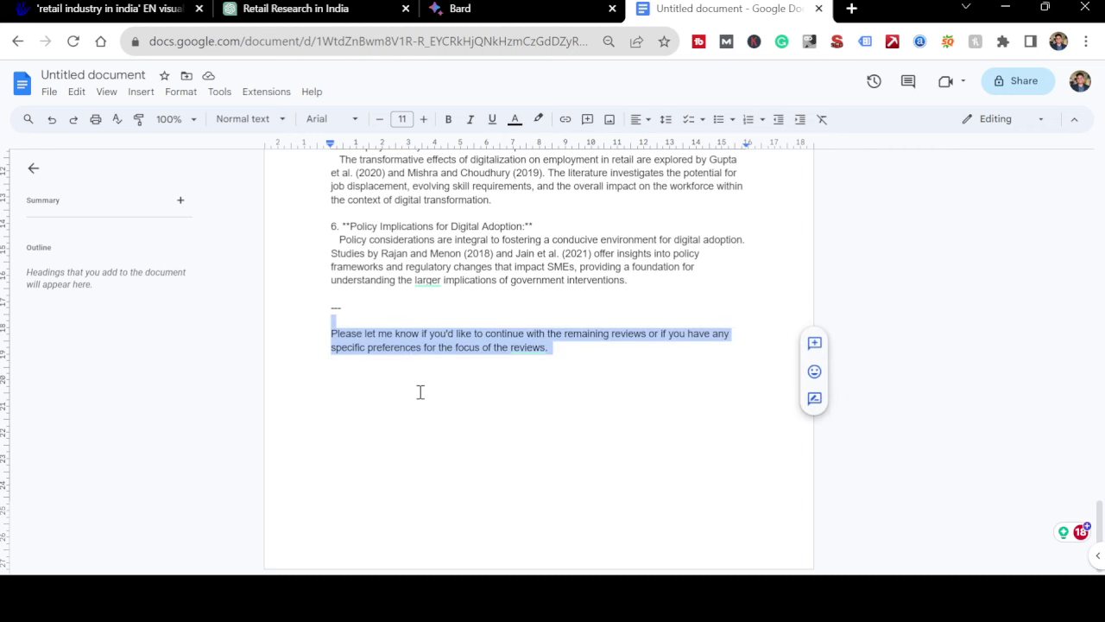
key(shift+Up)
key(BackSpace)
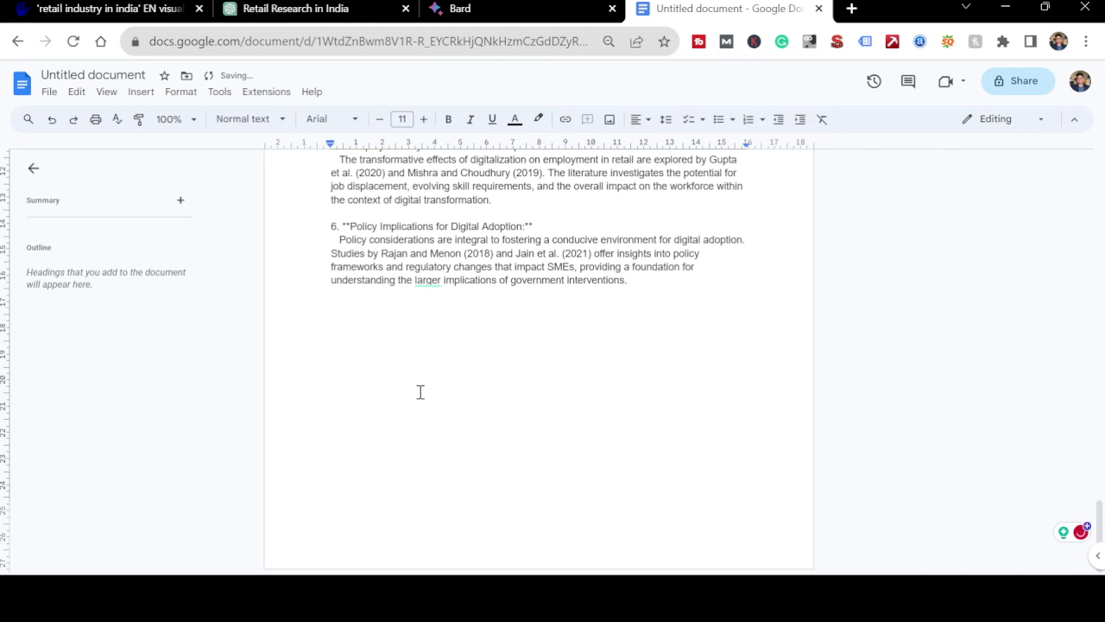
key(ctrl+v)
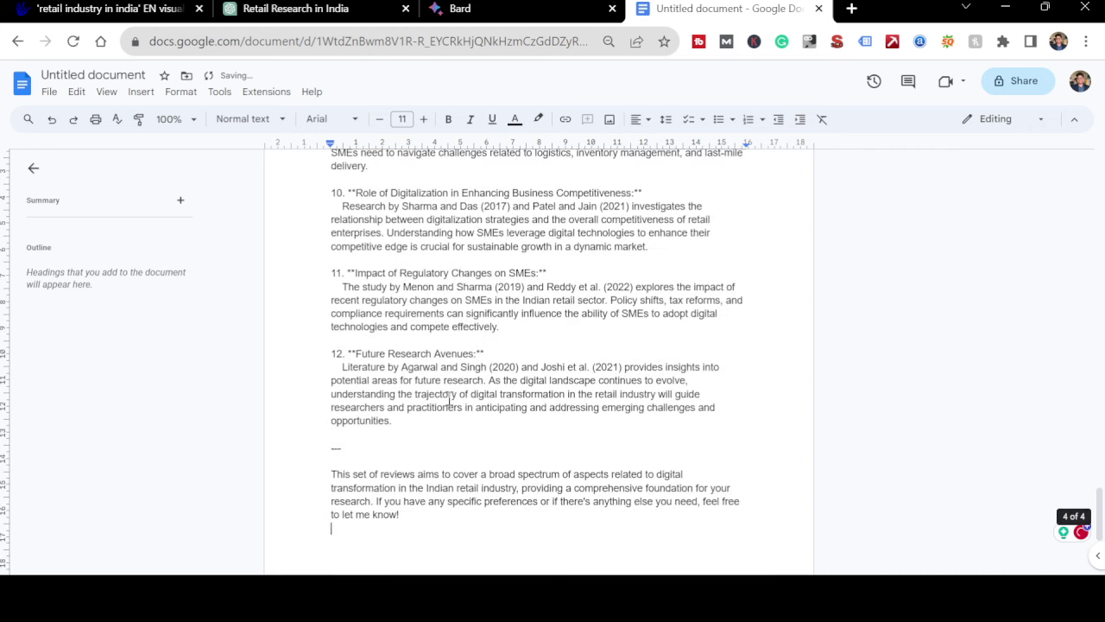
- Delete the separator and the closing note below review 12 at the end of the document
key(shift+Up)
key(shift+Up)
key(shift+Up)
key(shift+Up)
key(shift+Up)
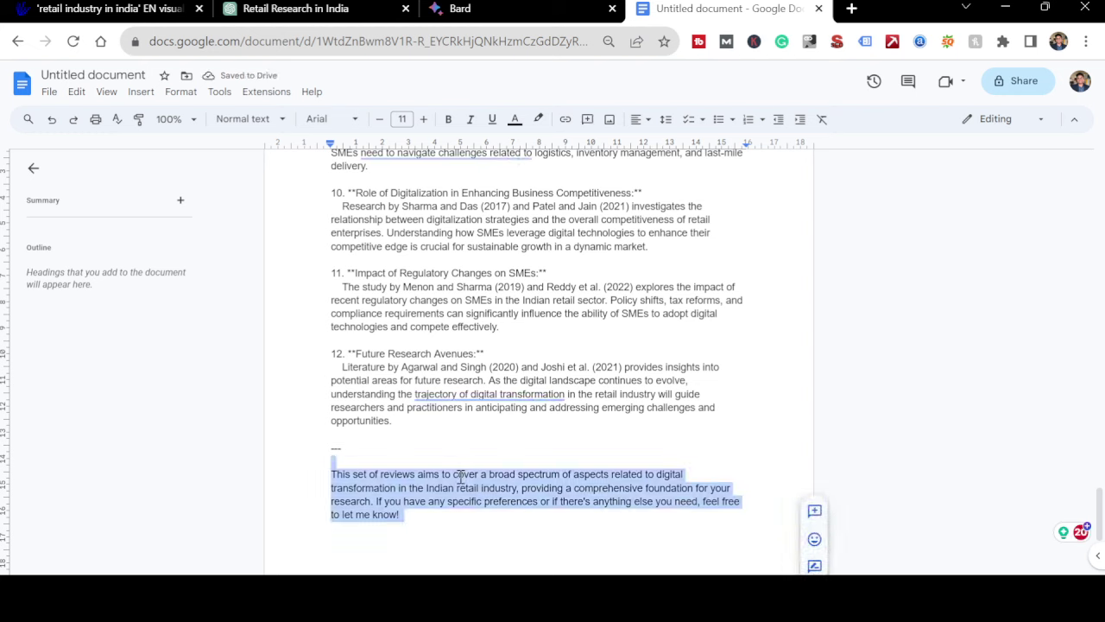
key(shift+Up)
key(BackSpace)
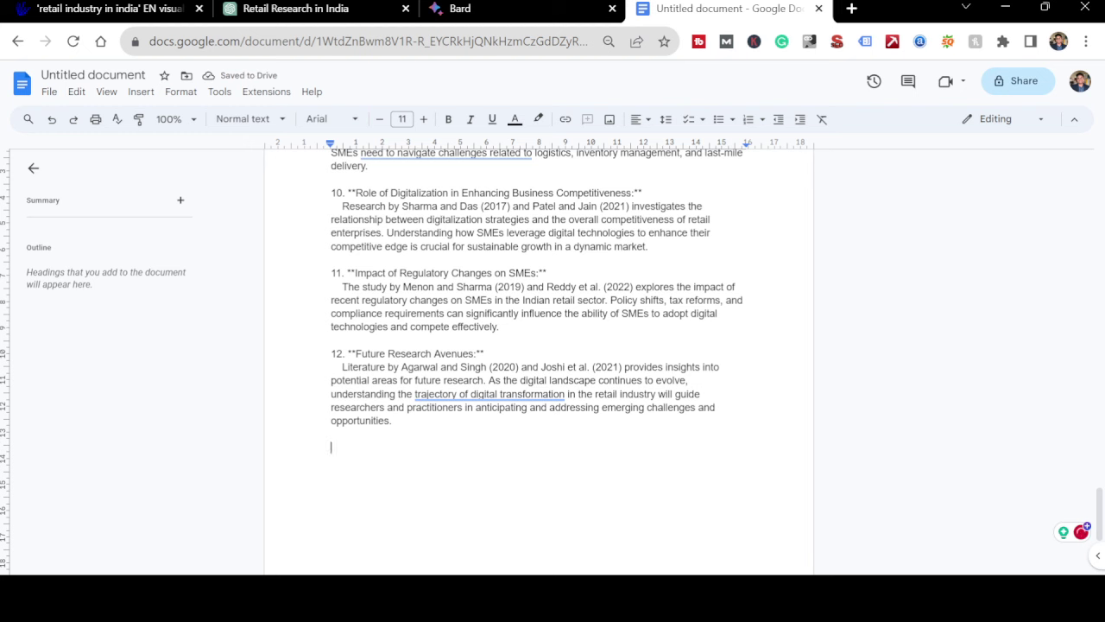
- Remove the "Certainly! Here are the remaining six reviews" line and the separator between reviews 6 and 7
scroll(539, 357, up, 10)
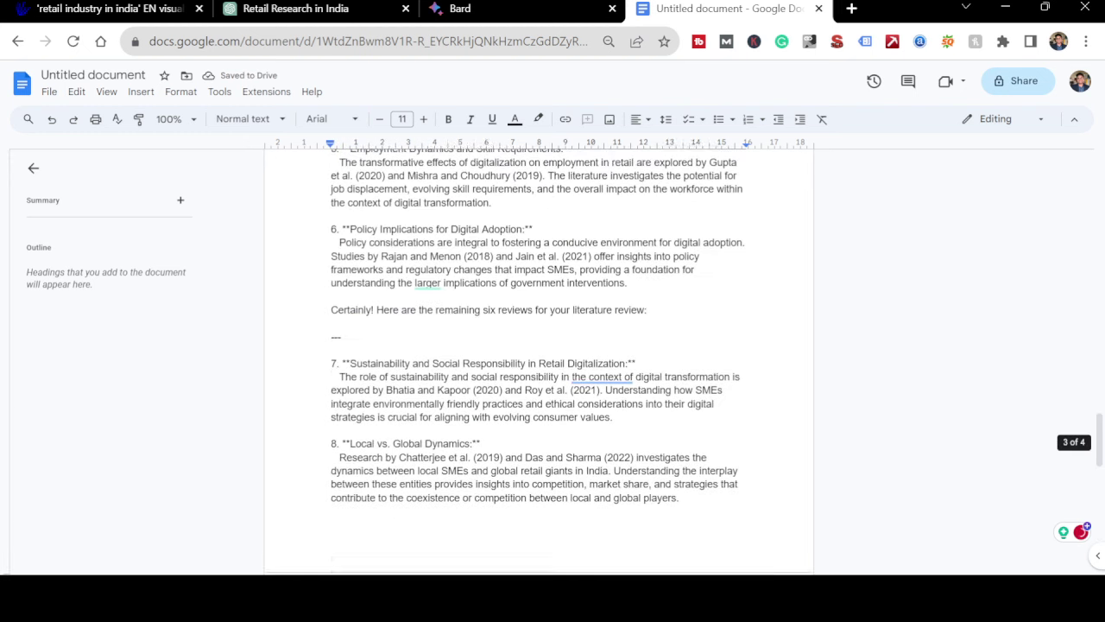
scroll(539, 357, up, 1)
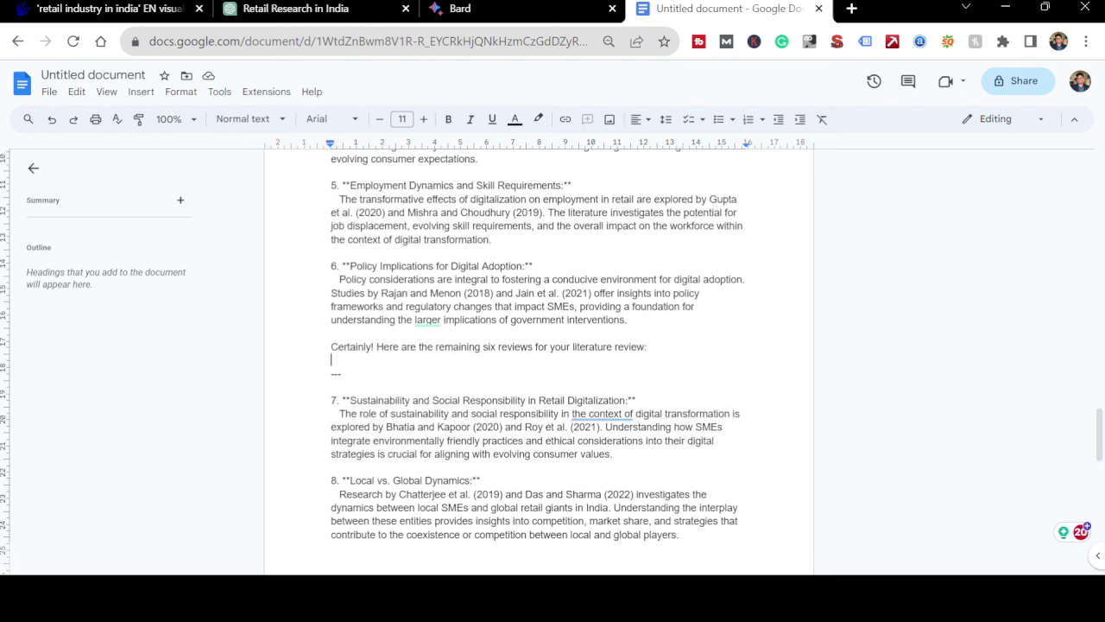
click(332, 373)
key(shift+Up)
key(shift+Up)
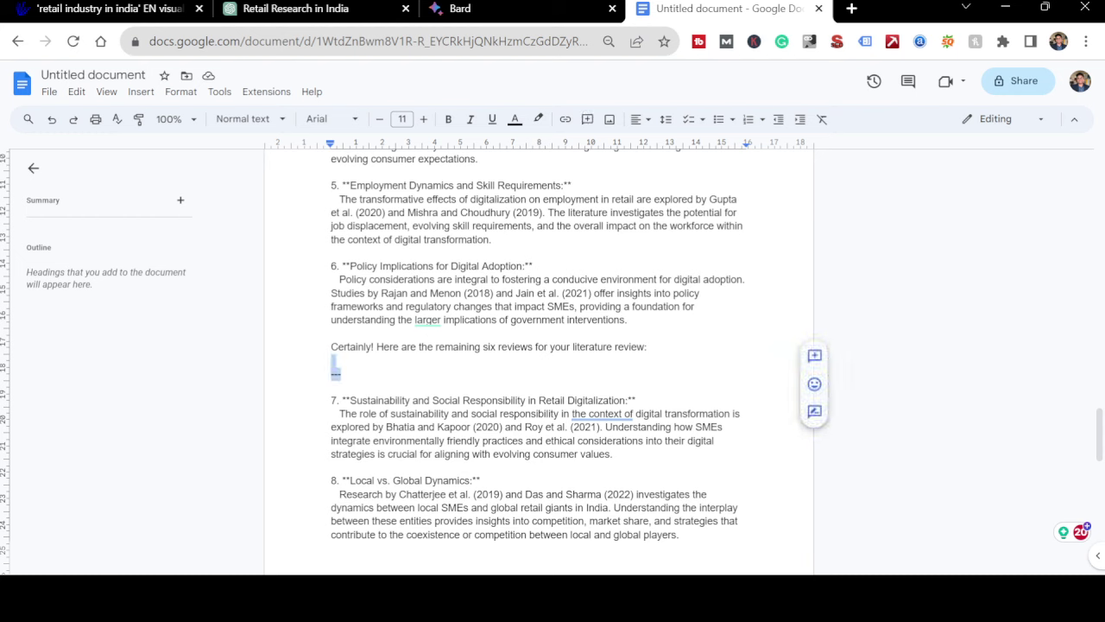
key(BackSpace)
key(BackSpace)
key(BackSpace)
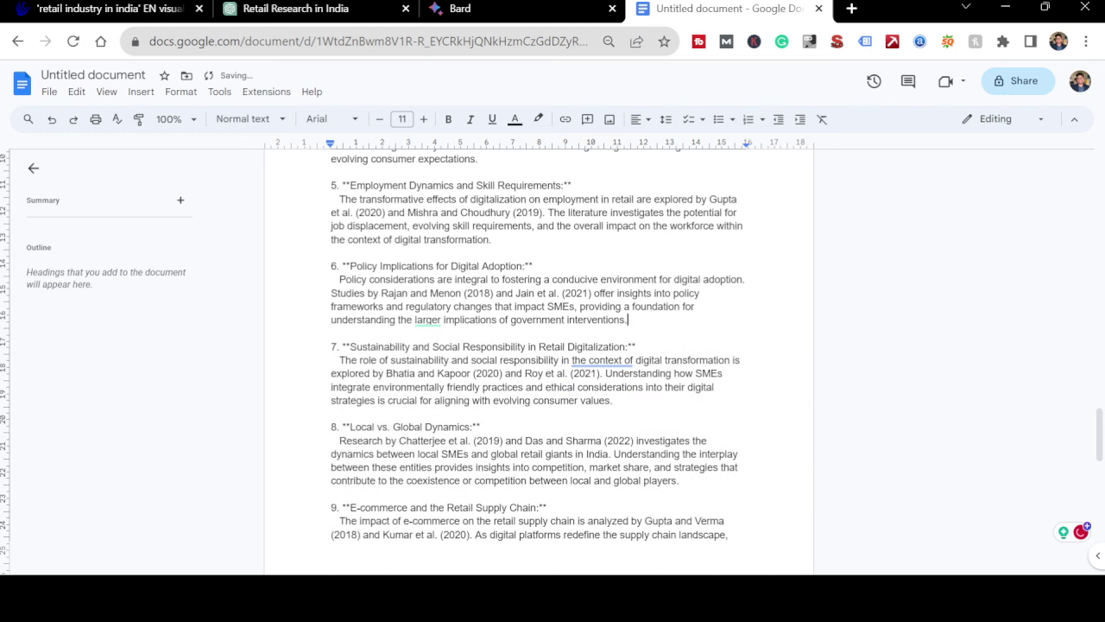
- Delete the introductory note, separator and "Review of Literature" title line between the "Literature Review" heading and review 1
scroll(536, 362, up, 3)
scroll(539, 362, up, 5)
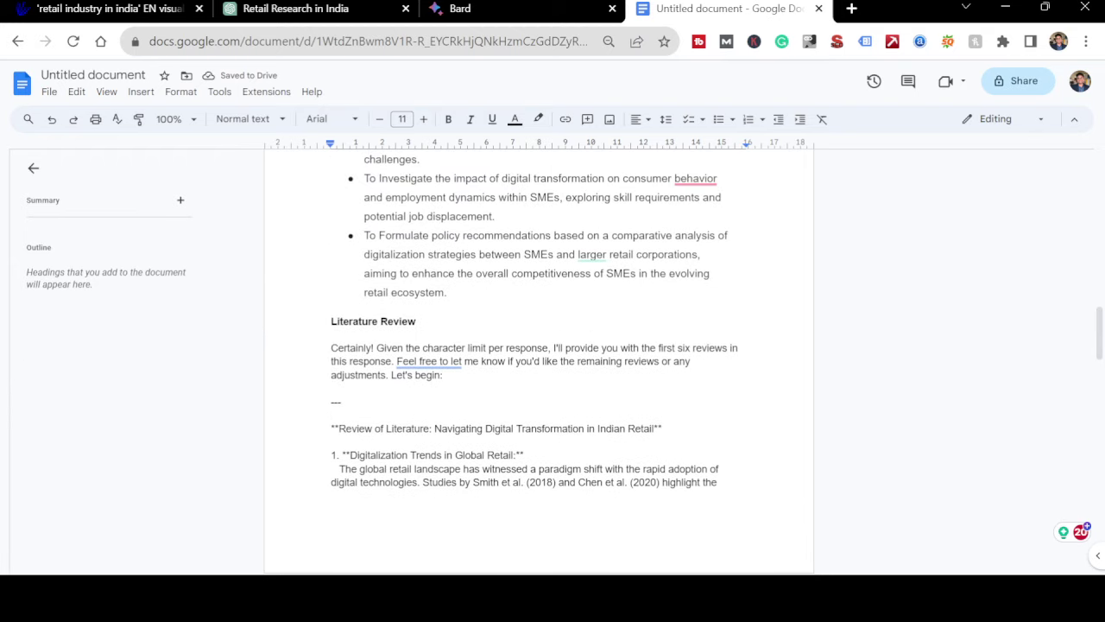
click(341, 401)
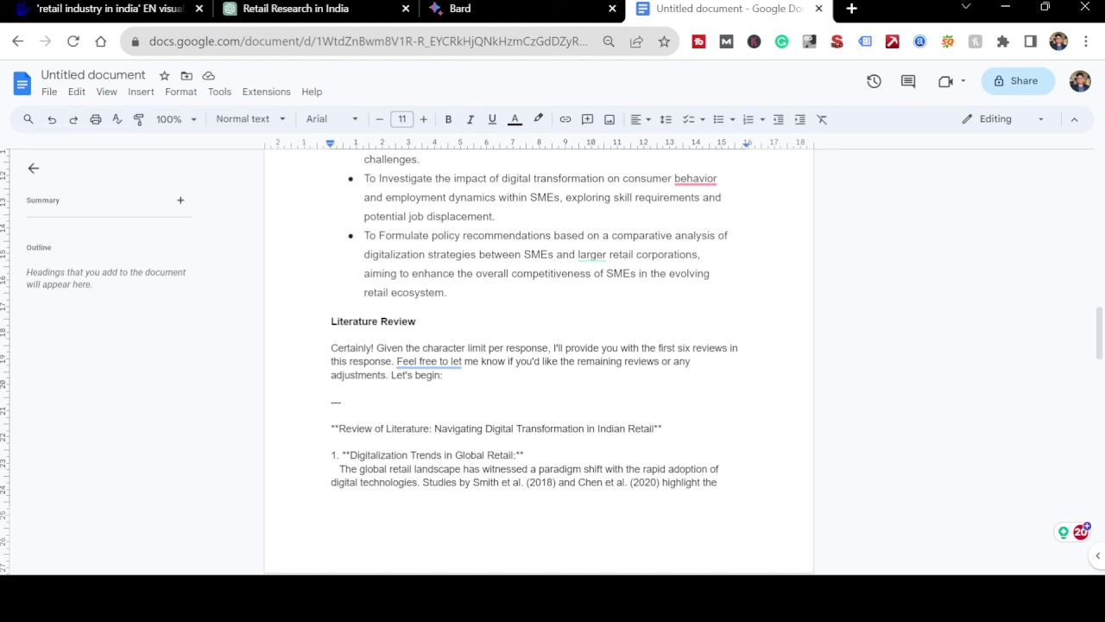
key(ctrl+shift+Up)
key(ctrl+shift+Up)
key(ctrl+shift+Up)
key(ctrl+shift+Up)
key(ctrl+shift+Up)
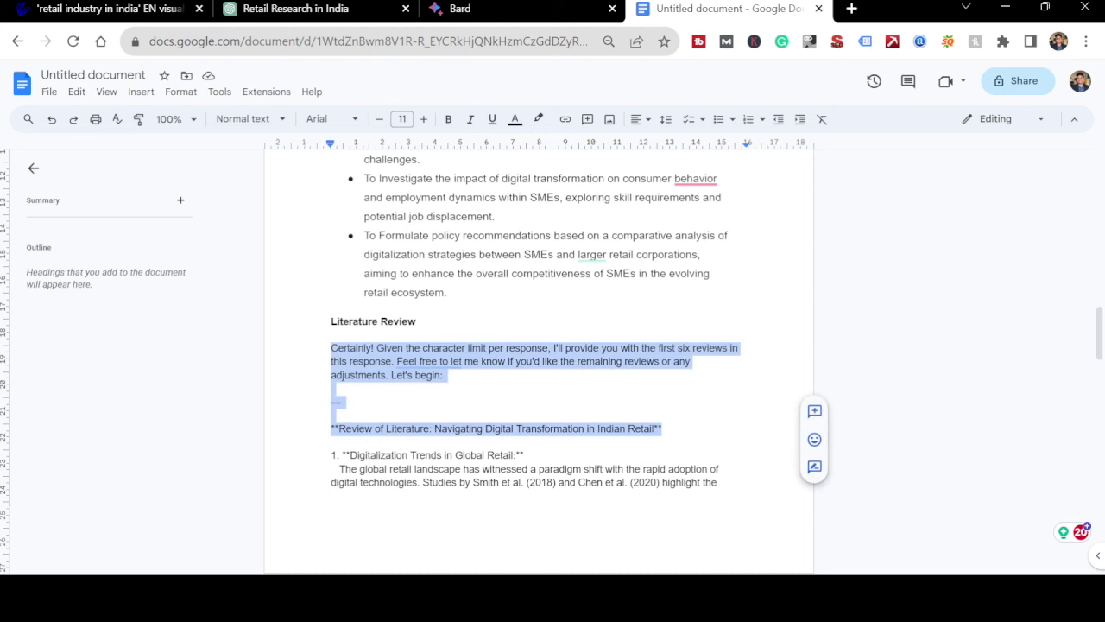
key(BackSpace)
key(BackSpace)
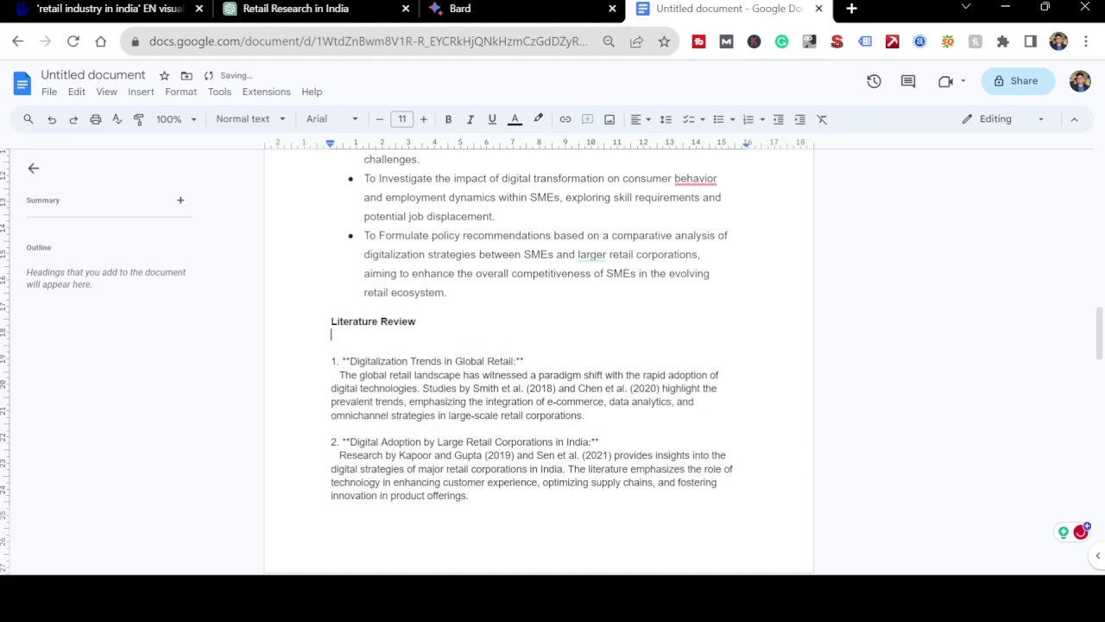
key(BackSpace)
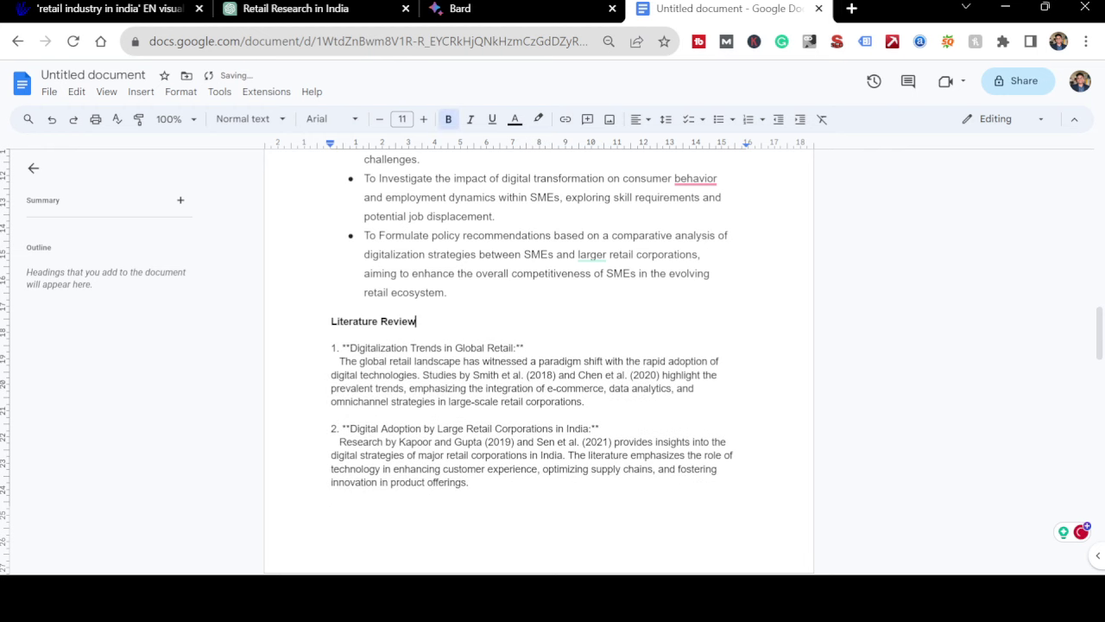
- Select and copy all twelve reviews below the "Literature Review" heading
key(Down)
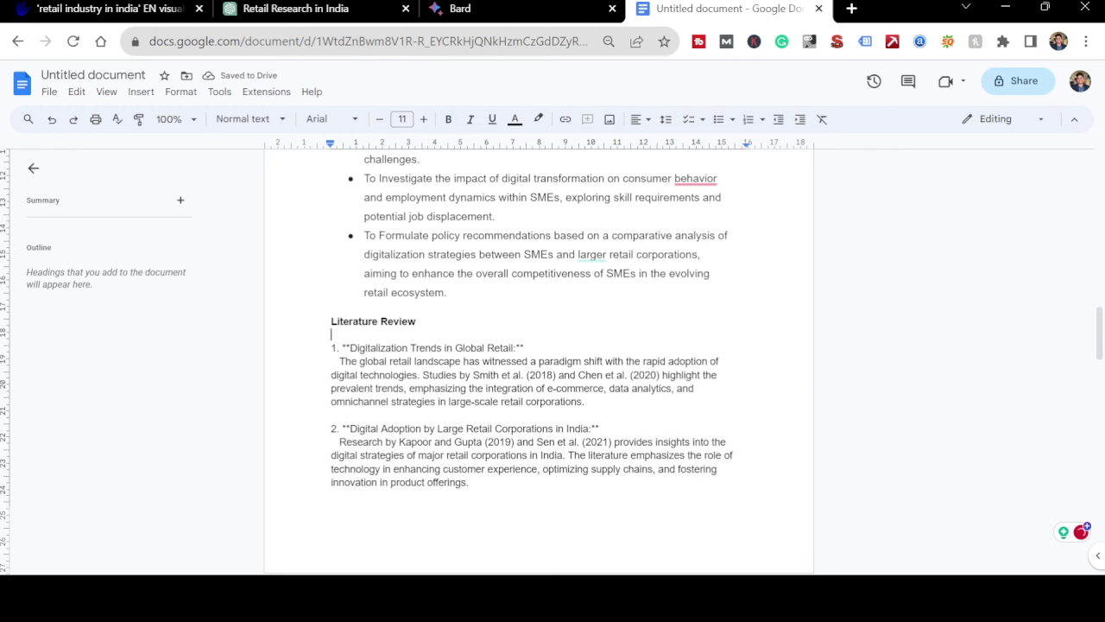
key(shift+Down)
key(shift+Down)
key(shift+Down)
key(shift+Down)
key(shift+Down)
key(shift+Down)
key(shift+Down)
key(shift+Down)
key(shift+Down)
key(shift+Down)
key(shift+Down)
key(shift+Down)
key(shift+Down)
key(shift+Down)
key(shift+Down)
key(shift+Down)
key(shift+Down)
key(shift+Down)
key(shift+Down)
key(shift+Down)
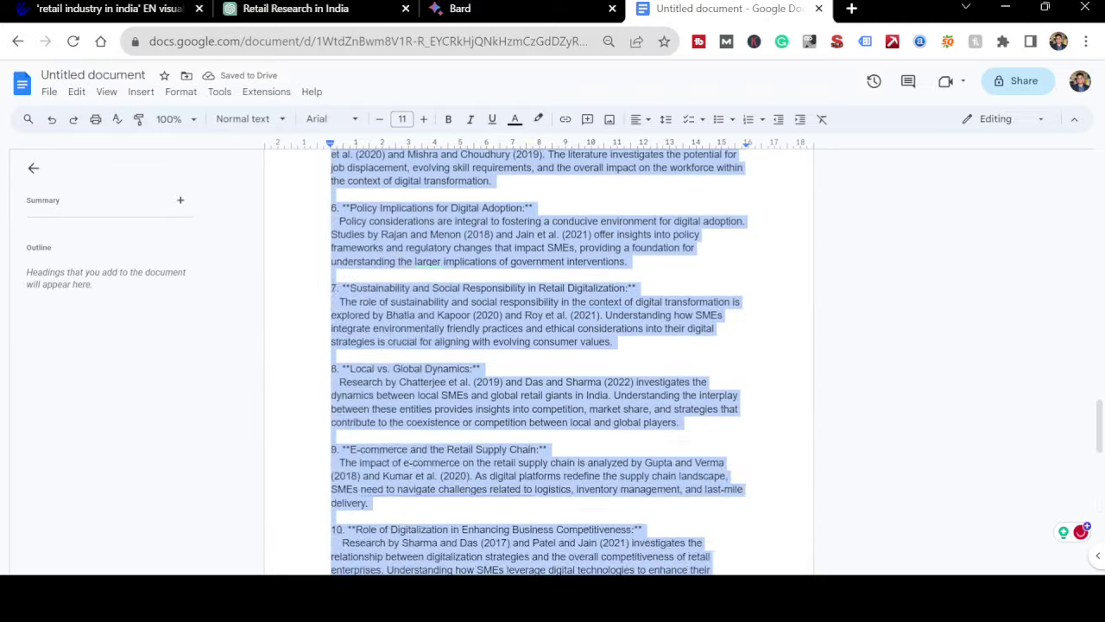
key(shift+Down)
key(shift+Down)
key(shift+Down)
key(shift+Down)
key(shift+Down)
key(shift+Down)
key(shift+Down)
key(shift+Down)
key(shift+Down)
key(shift+Down)
key(shift+Down)
key(shift+Down)
key(shift+Down)
key(shift+Down)
key(shift+Down)
key(shift+Down)
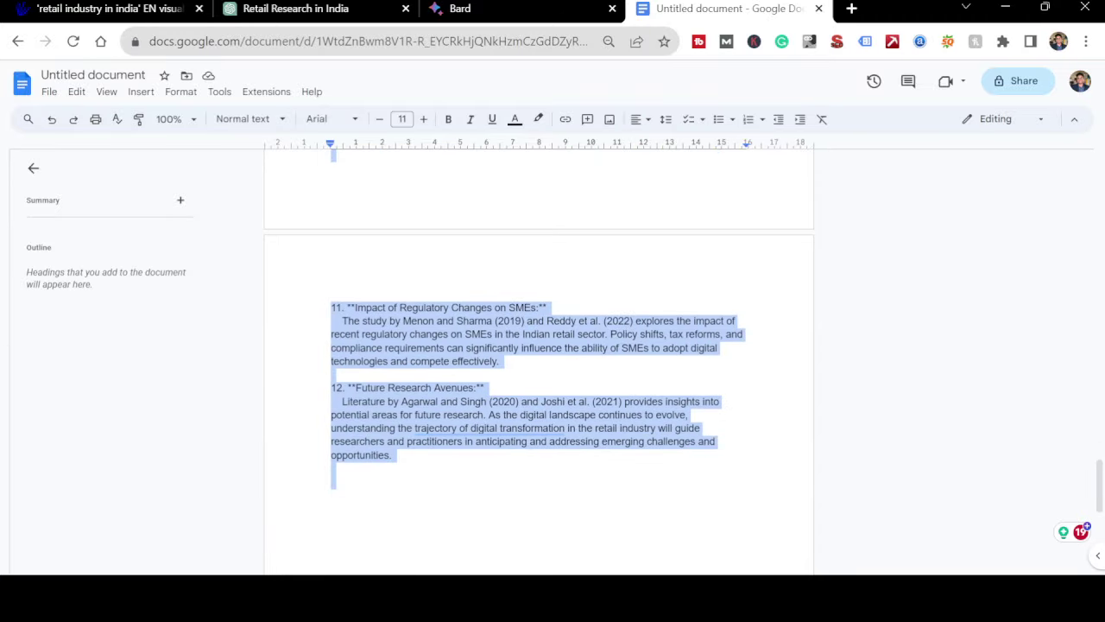
- Switch to Bard and send "I have written a review of literature. Can you cross check their validity" followed by the copied reviews
click(570, 6)
click(502, 497)
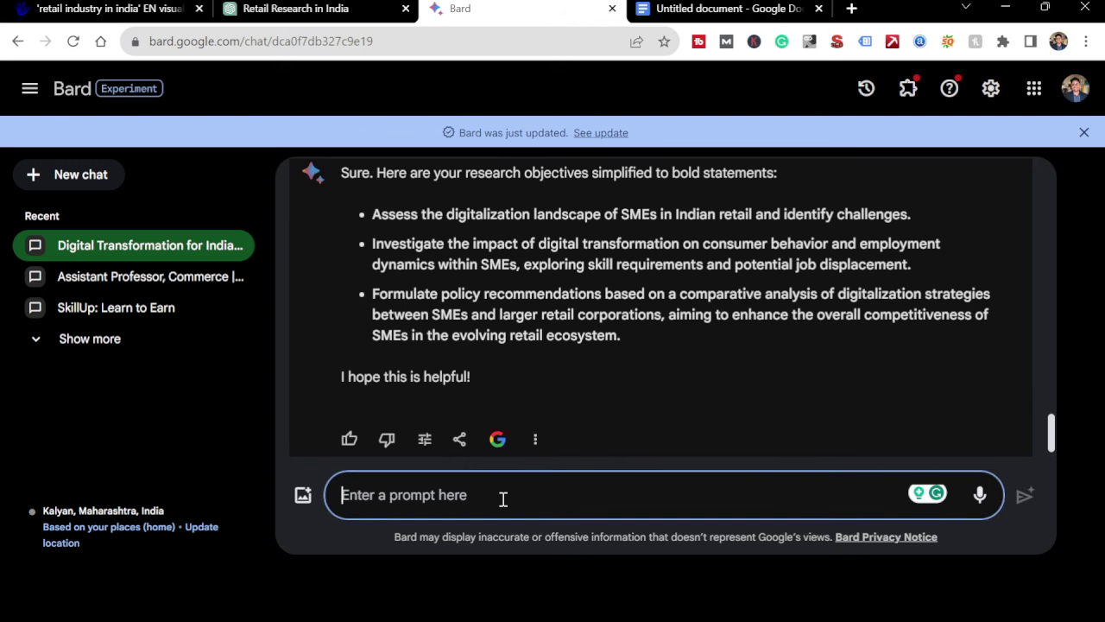
text(I have w)
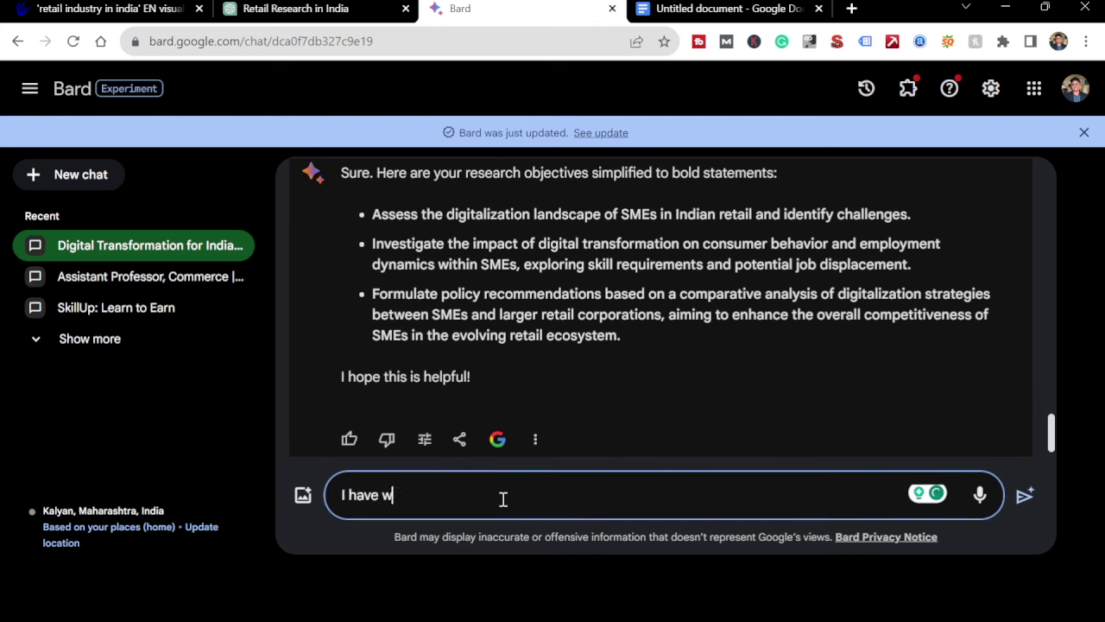
text(ritten a review of)
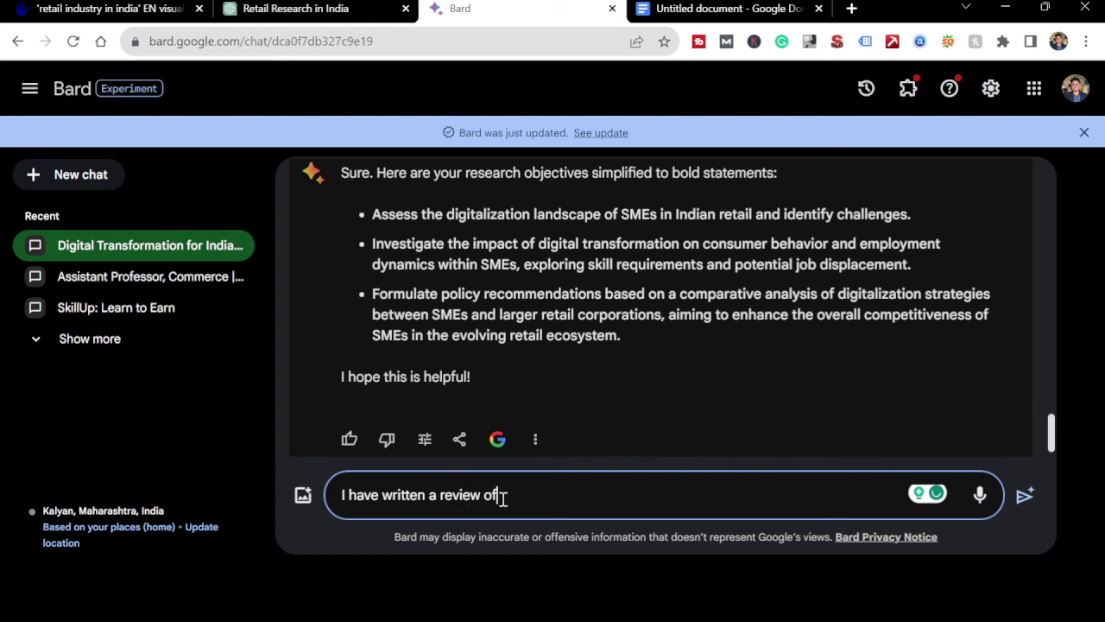
text( titerature)
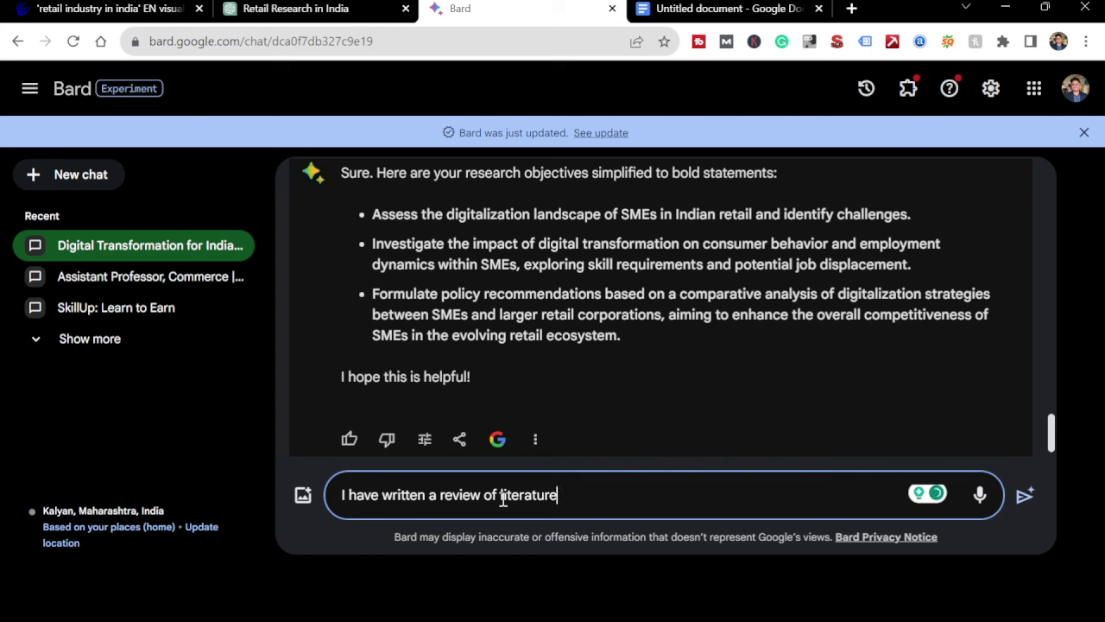
text(. Ca)
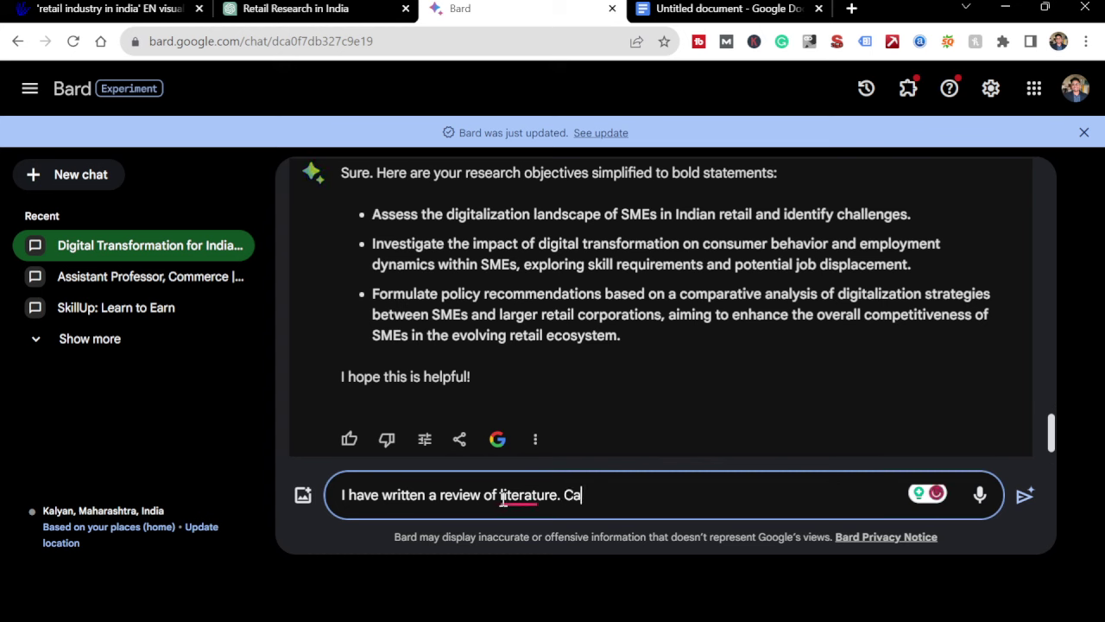
text(n you cr)
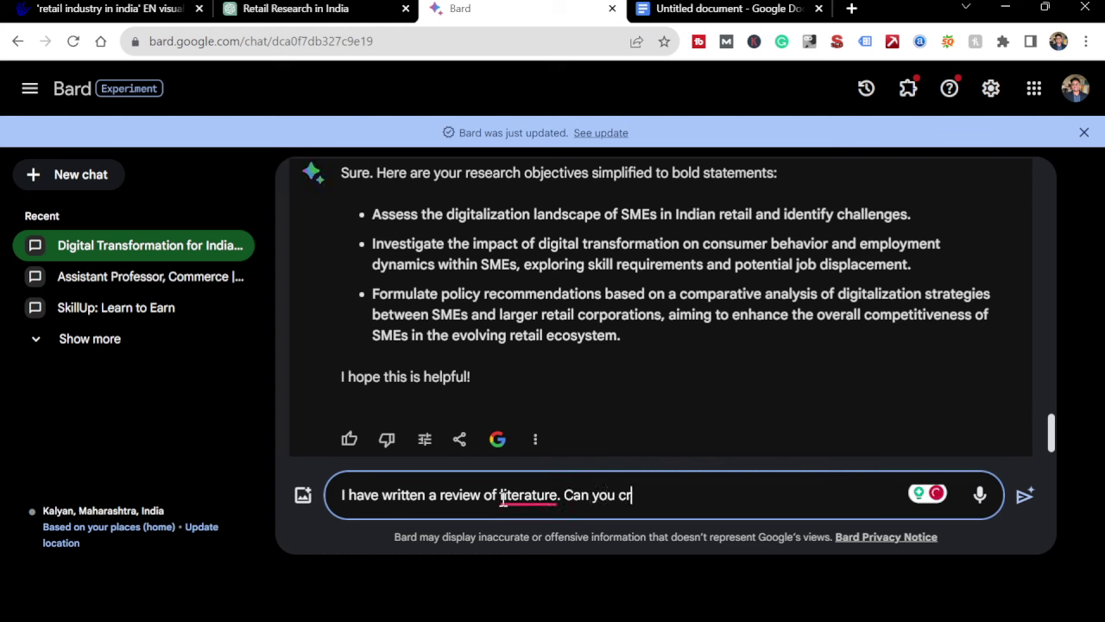
text(oss check their validity)
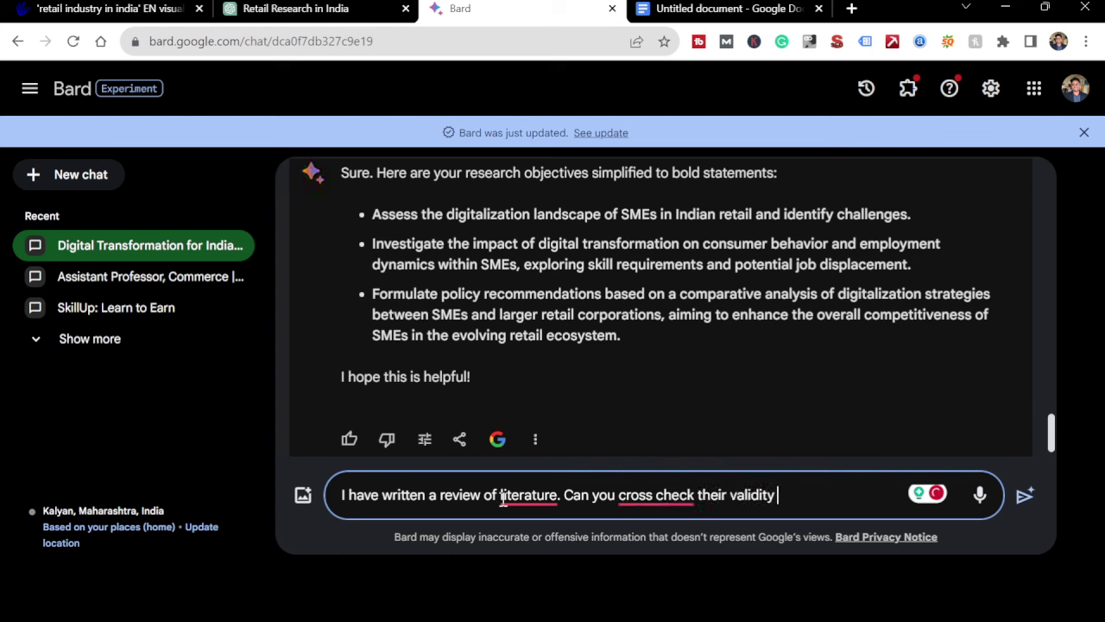
key(ctrl+v)
key(Return)
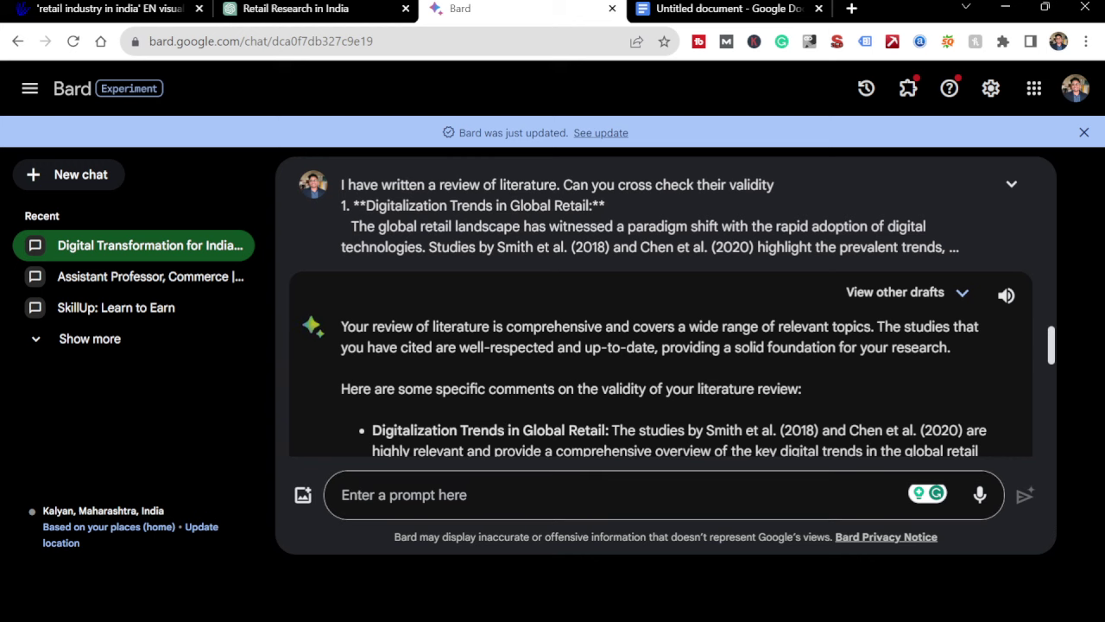
- Read through Bard's comments on the validity of each review and open the response's further options
scroll(672, 308, down, 2)
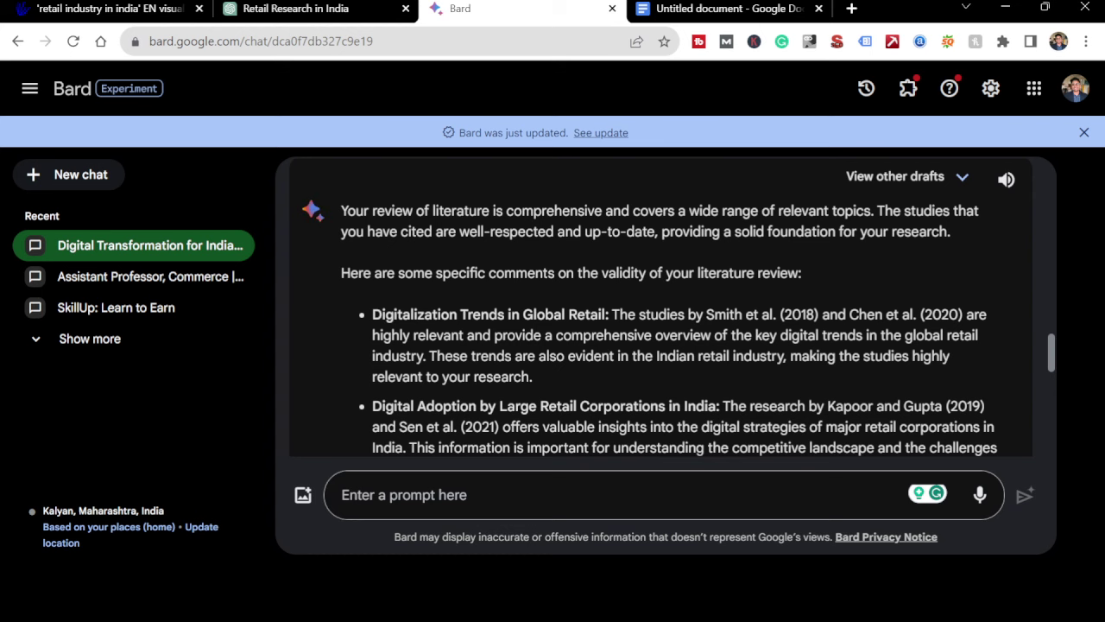
scroll(659, 311, down, 4)
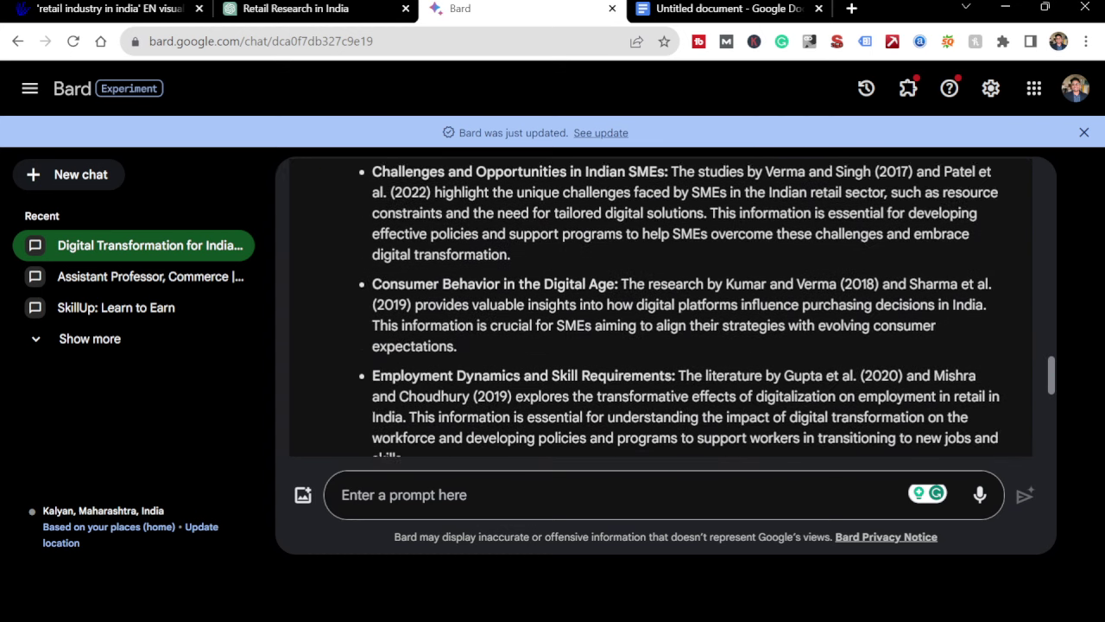
scroll(659, 310, down, 9)
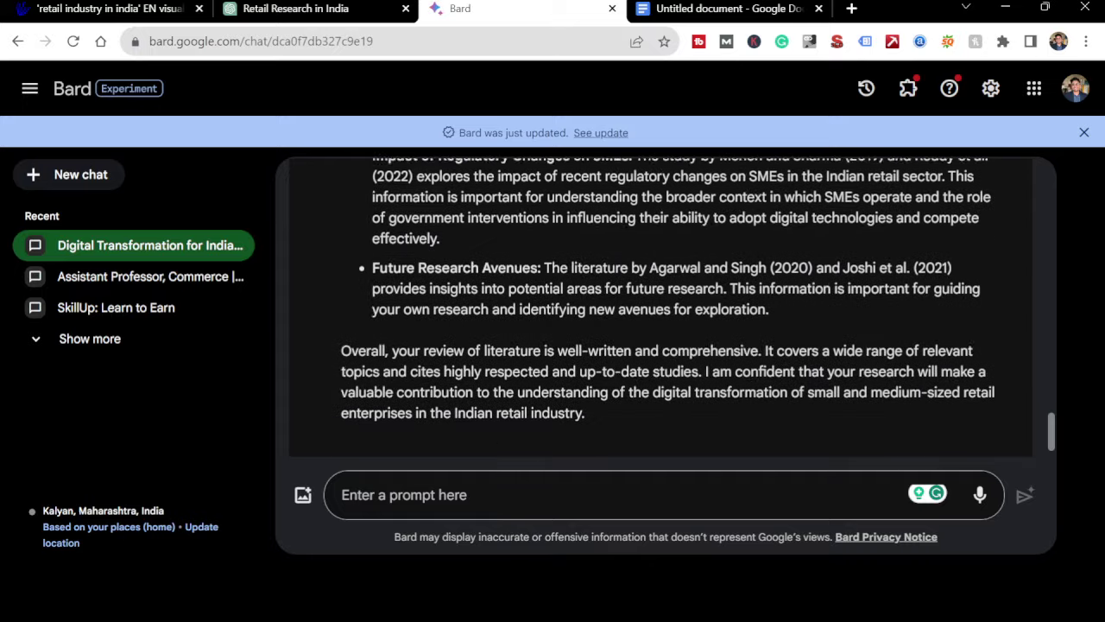
scroll(659, 311, up, 1)
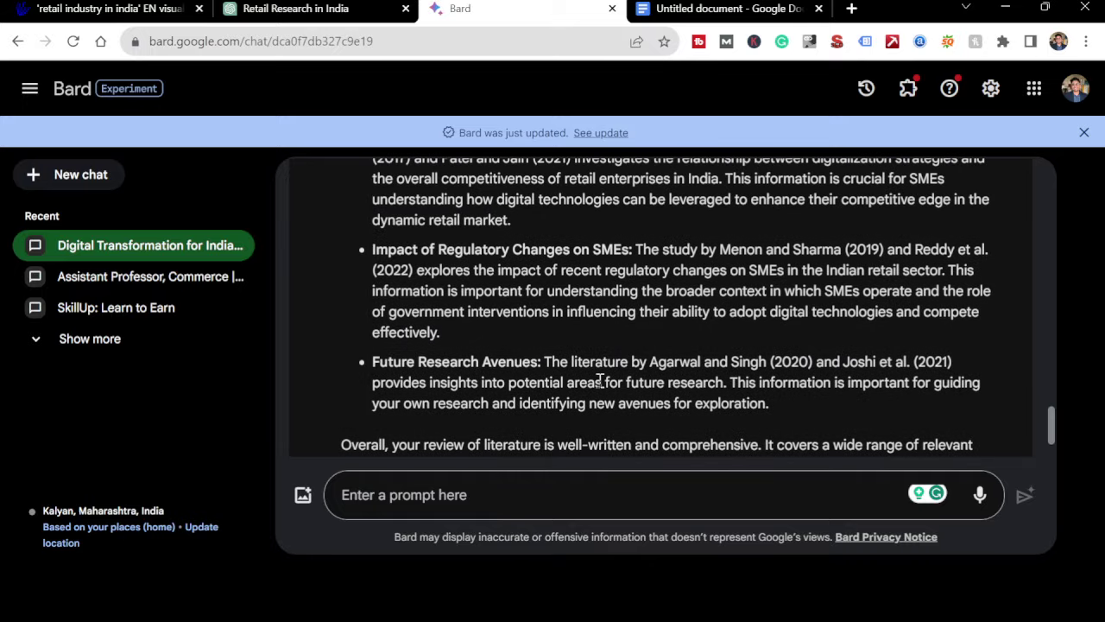
scroll(747, 297, up, 6)
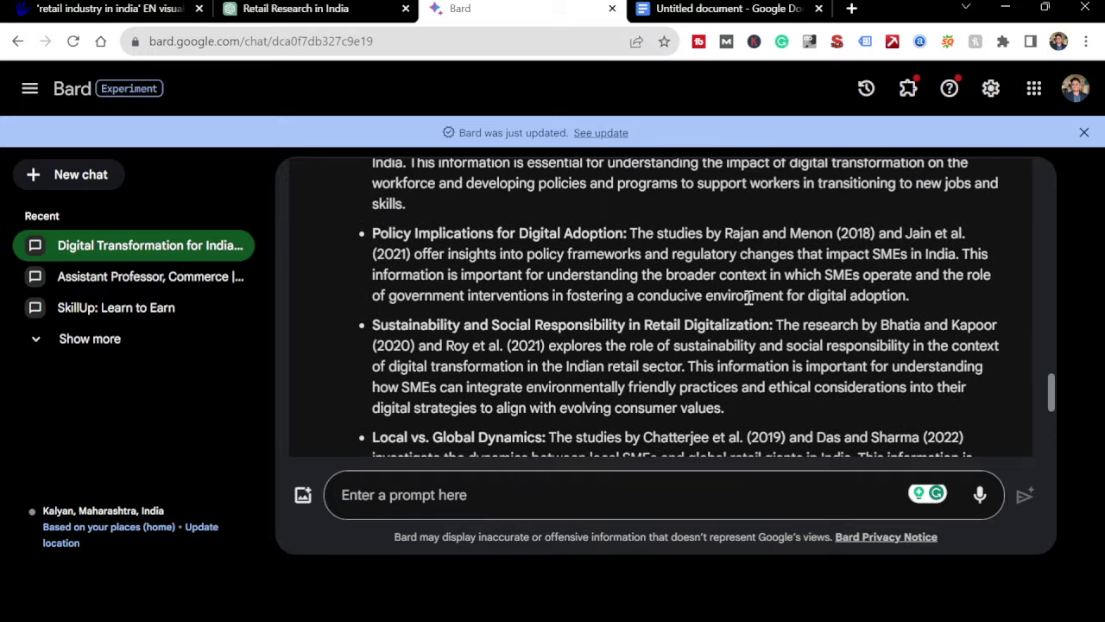
scroll(748, 297, down, 7)
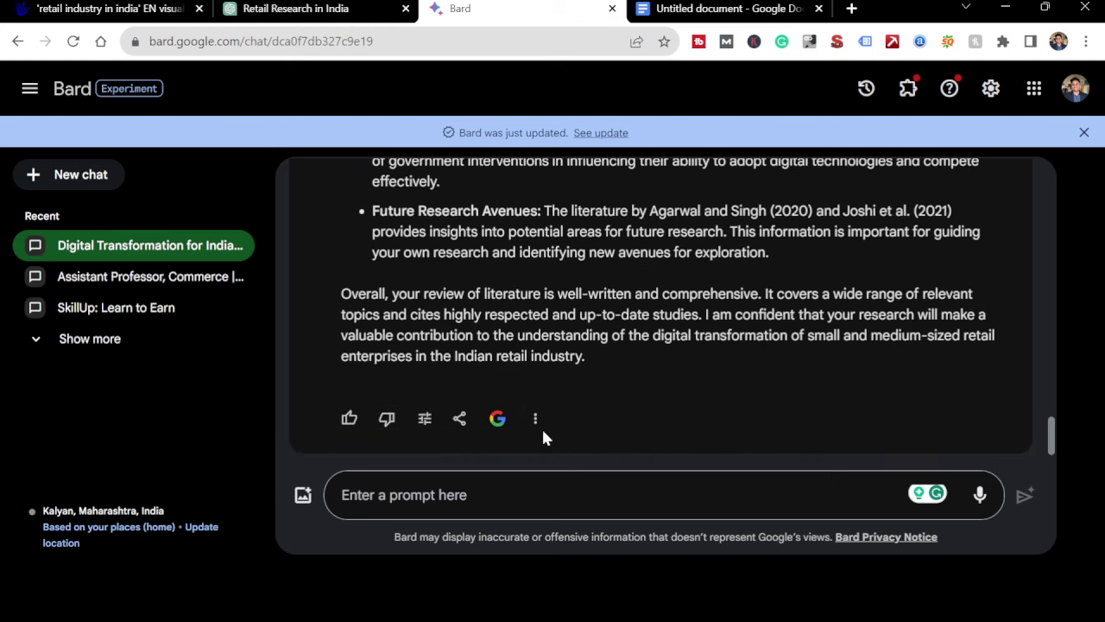
click(538, 429)
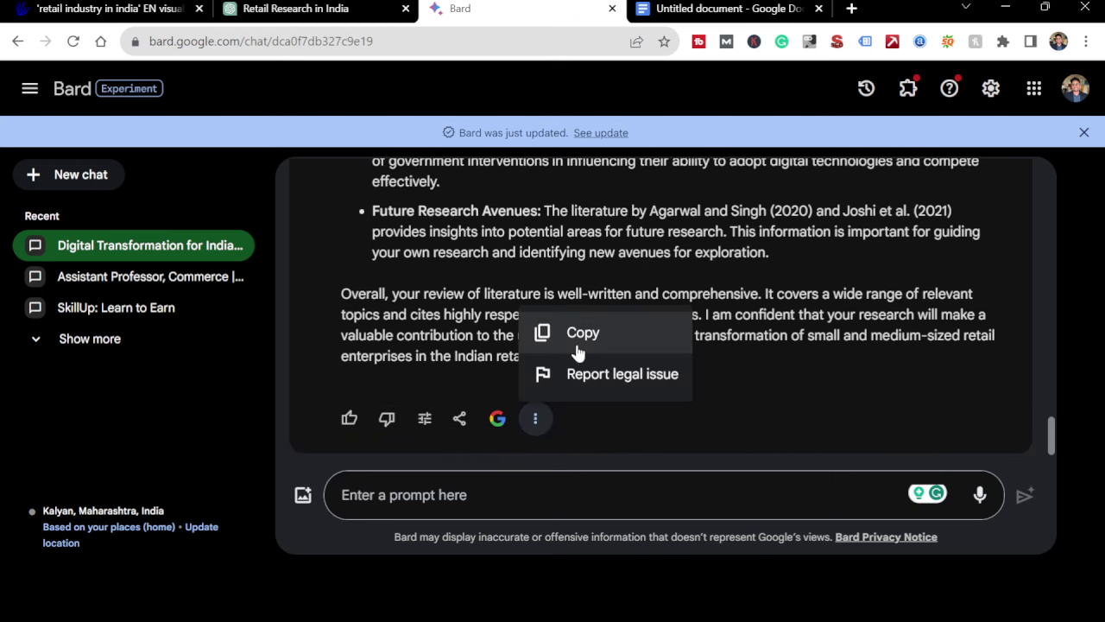
- Return to the Google Docs document, delete the selected twelve reviews and paste the clipboard content in their place
click(702, 7)
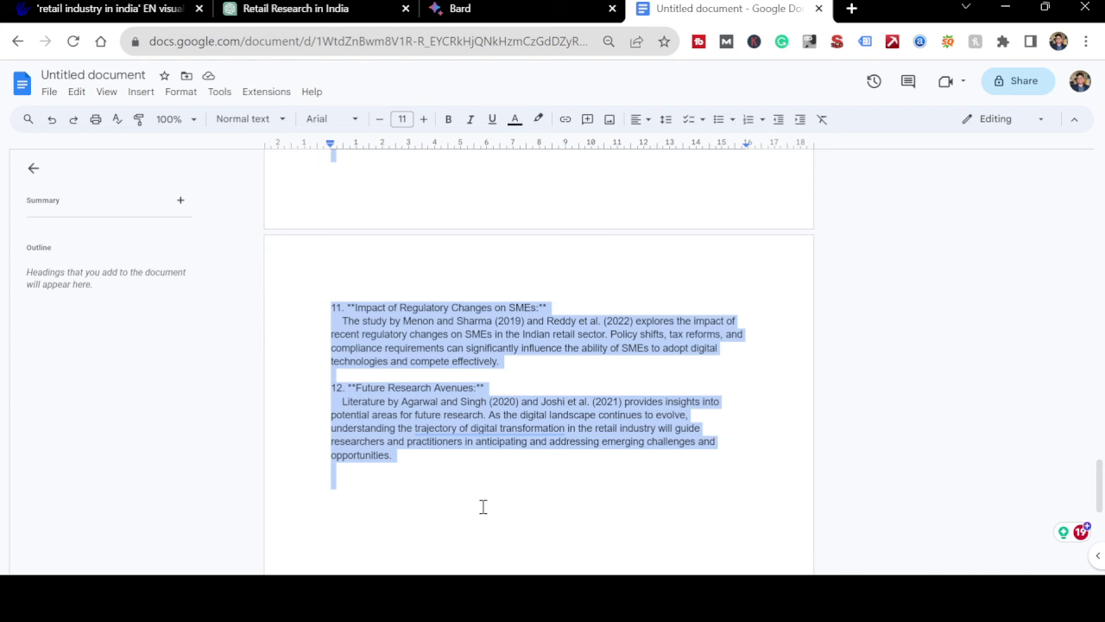
key(BackSpace)
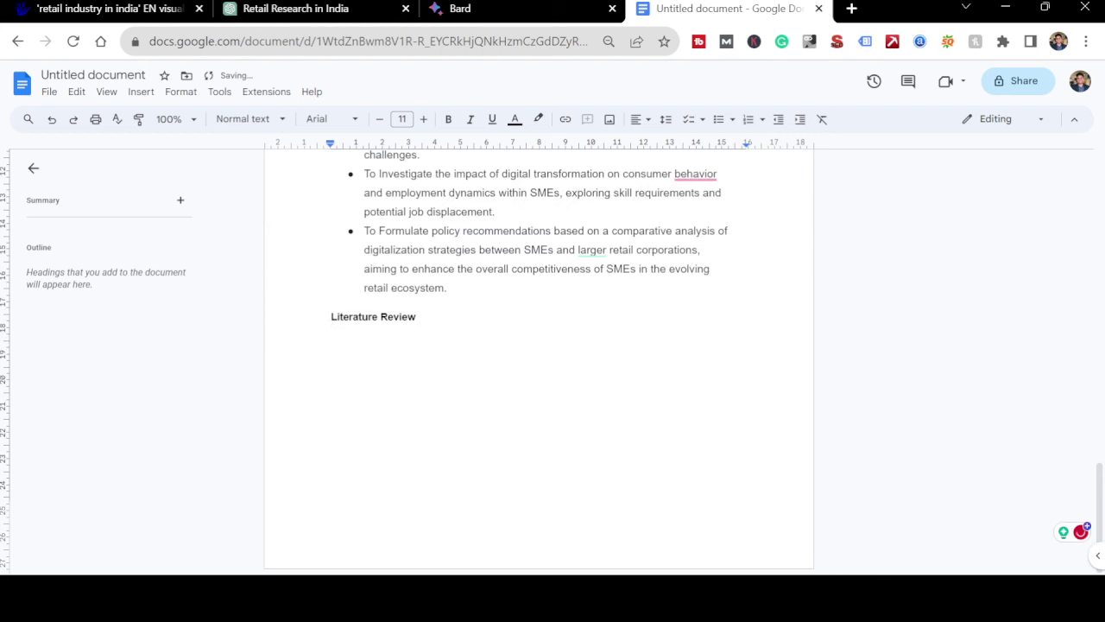
key(ctrl+v)
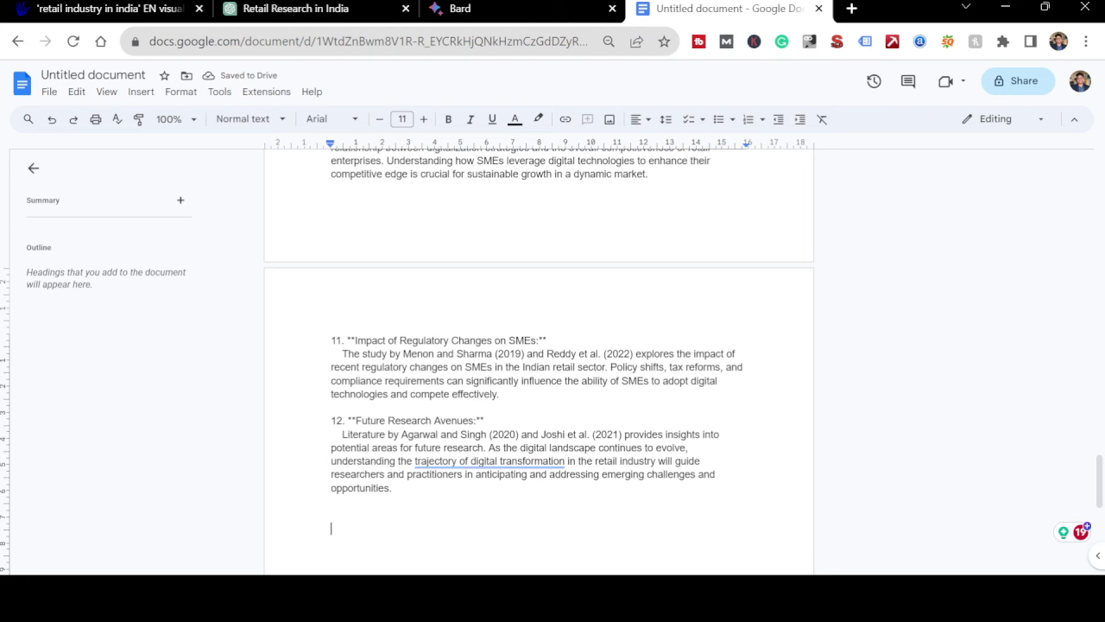
- Check the pasted Literature Review section in the document from review 1 through review 12
scroll(553, 361, up, 12)
scroll(538, 360, up, 10)
scroll(538, 361, down, 2)
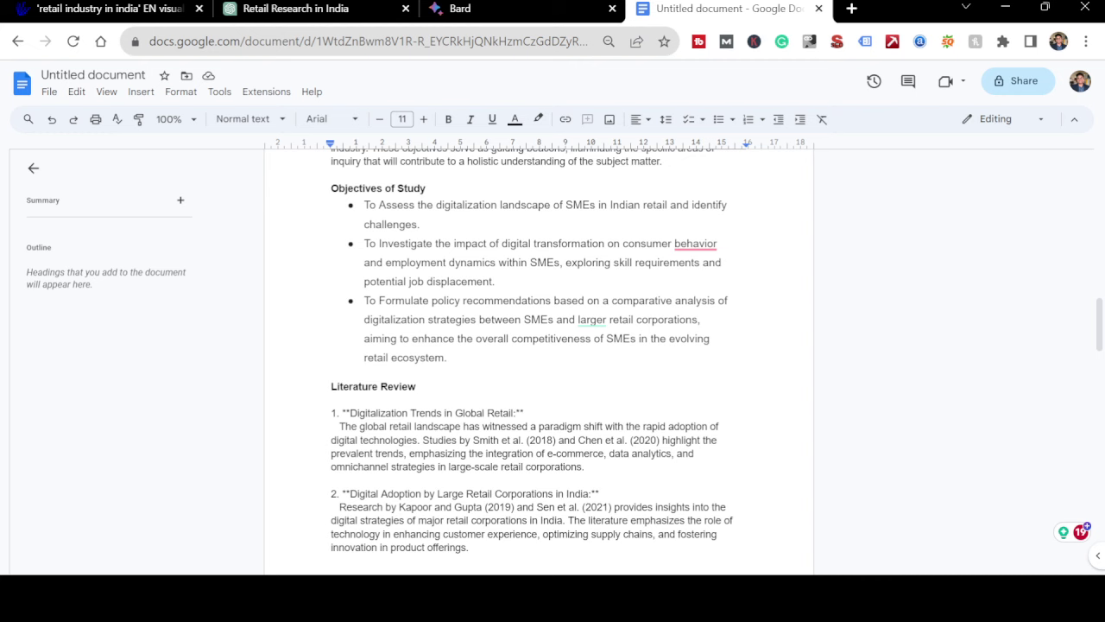
click(524, 412)
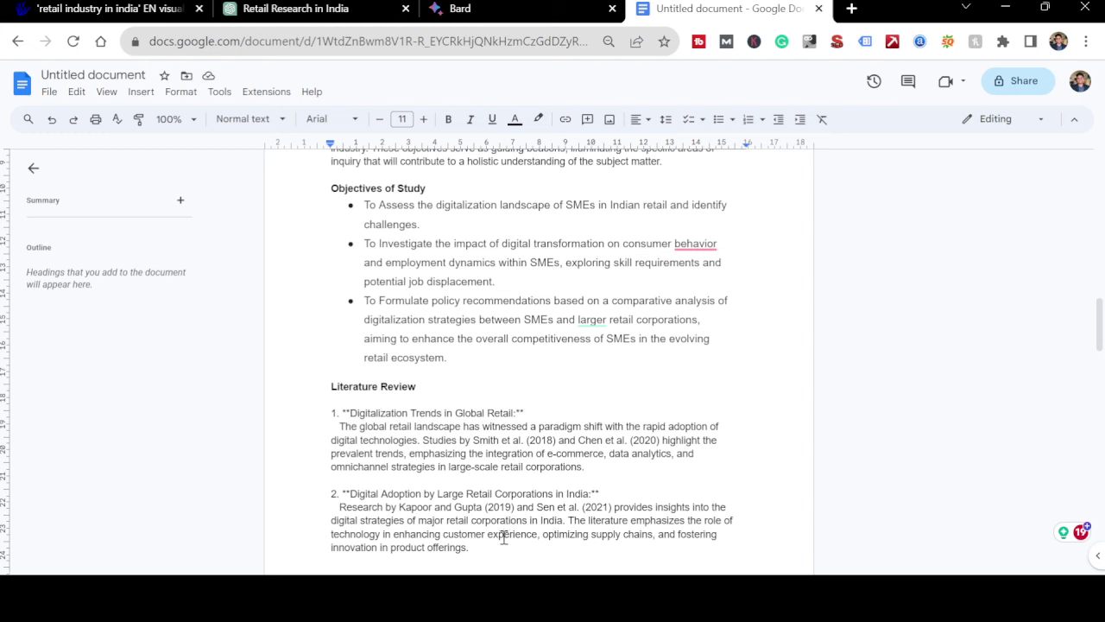
scroll(455, 521, down, 15)
scroll(455, 523, down, 10)
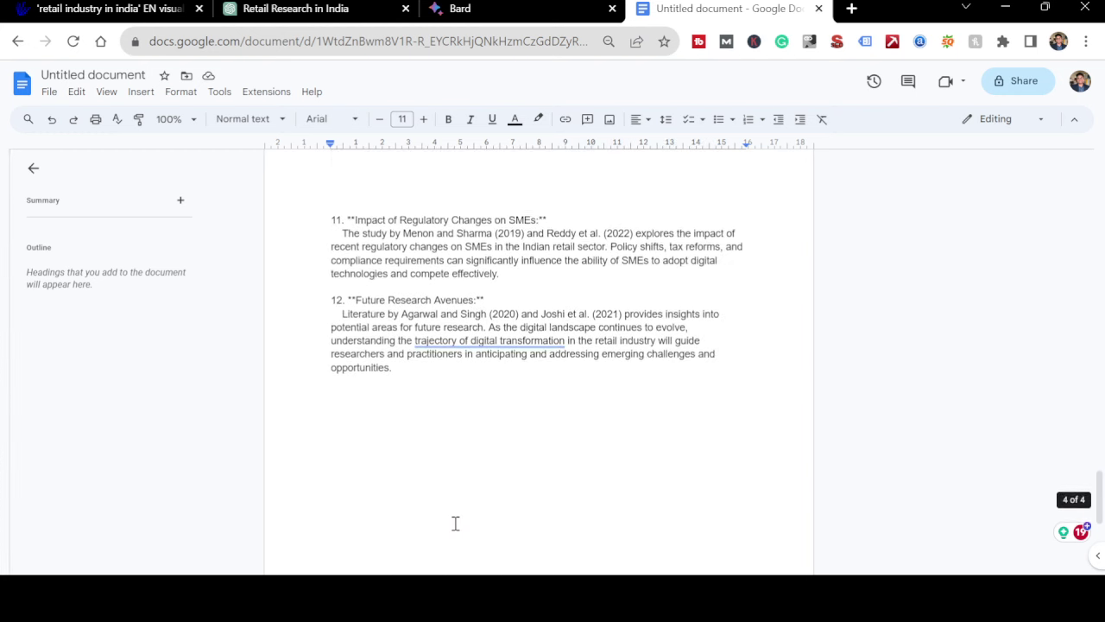
- Switch to the ChatGPT conversation on retail research and send the prompt "Lets complete the research paper"
scroll(455, 523, up, 3)
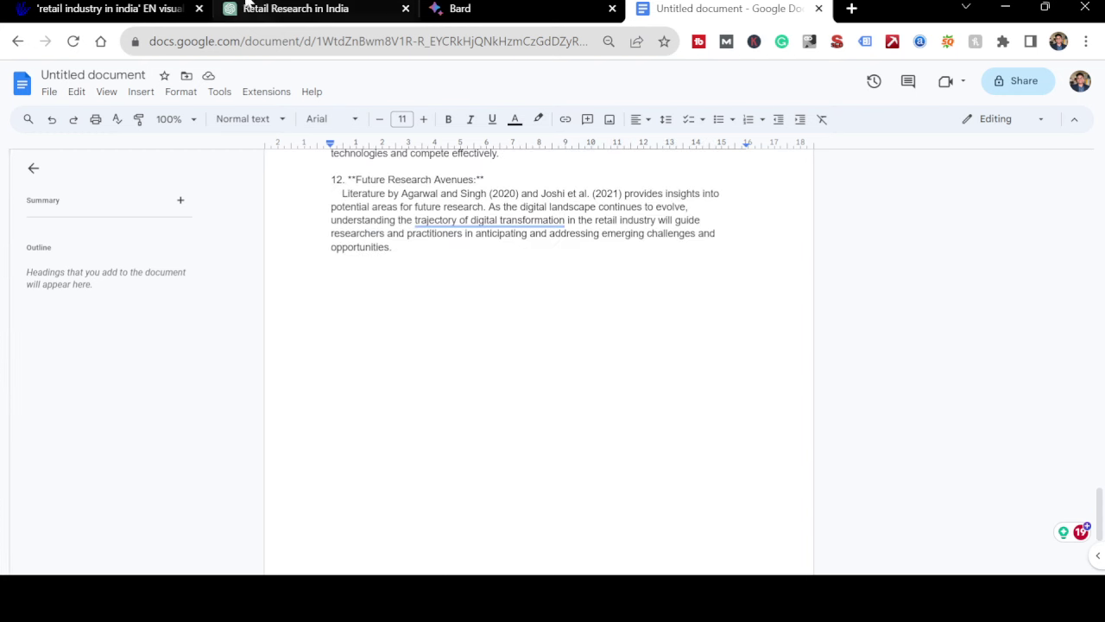
click(310, 8)
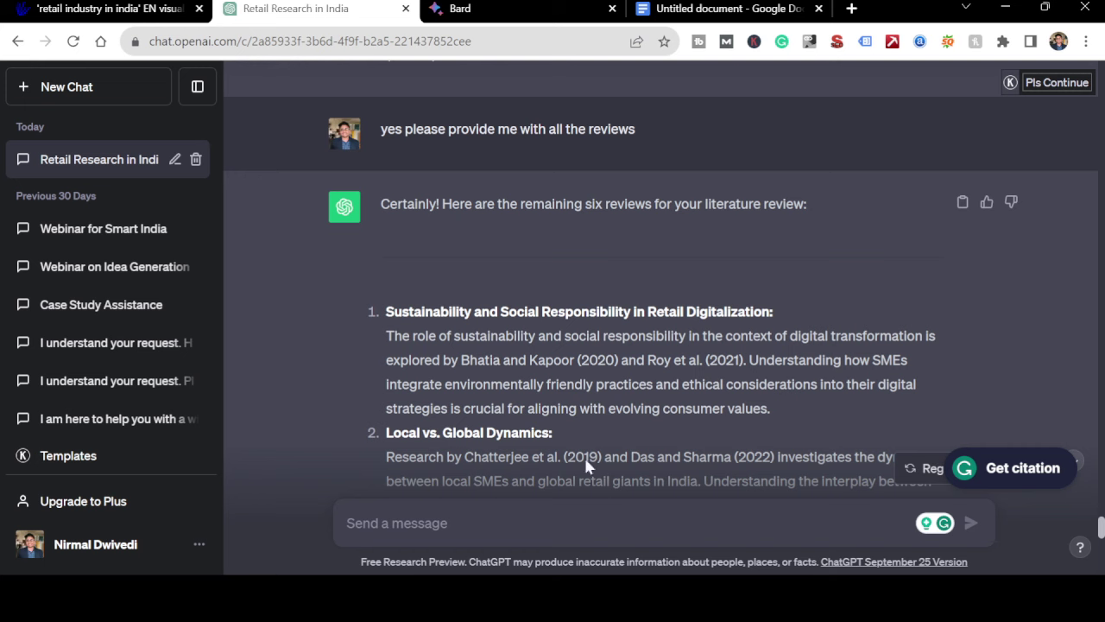
click(466, 513)
text(L)
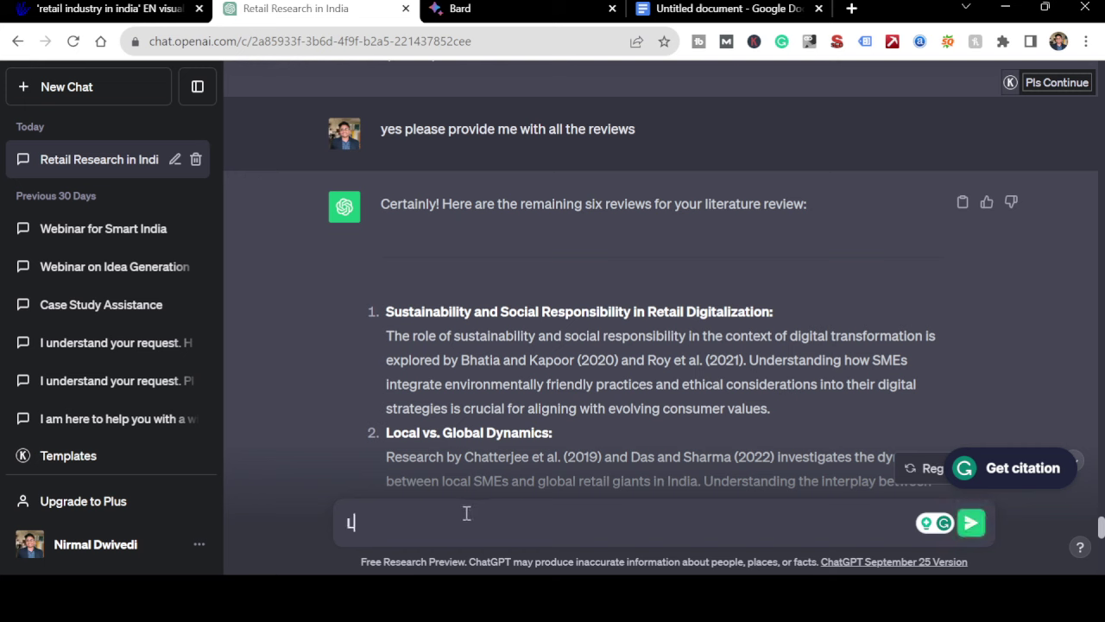
text(ets complete the r)
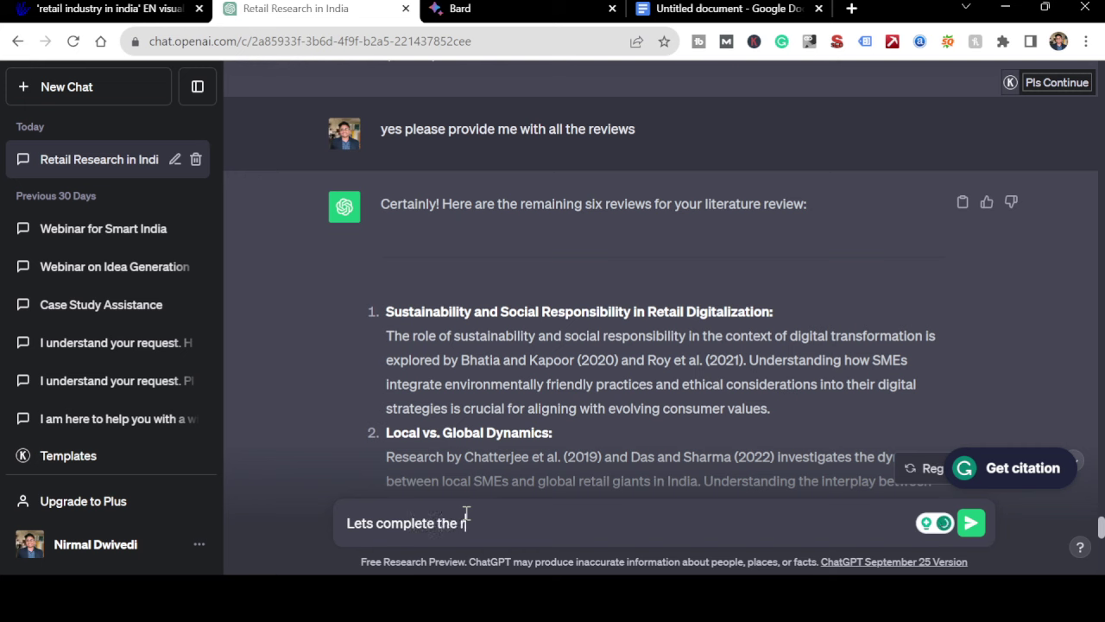
text(esearch pap)
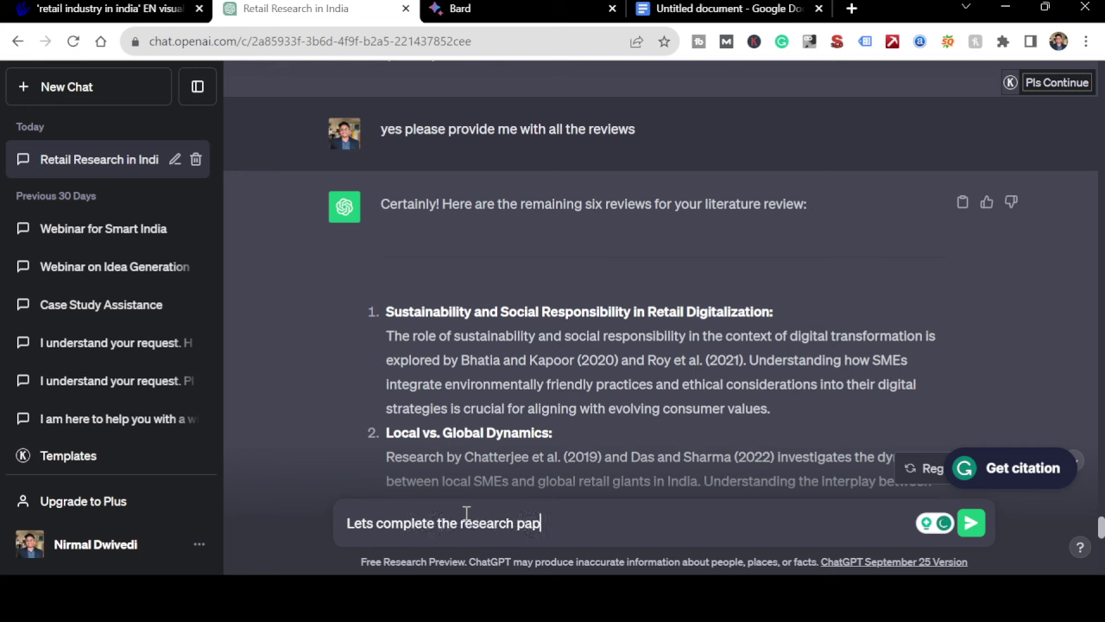
text(er)
key(Return)
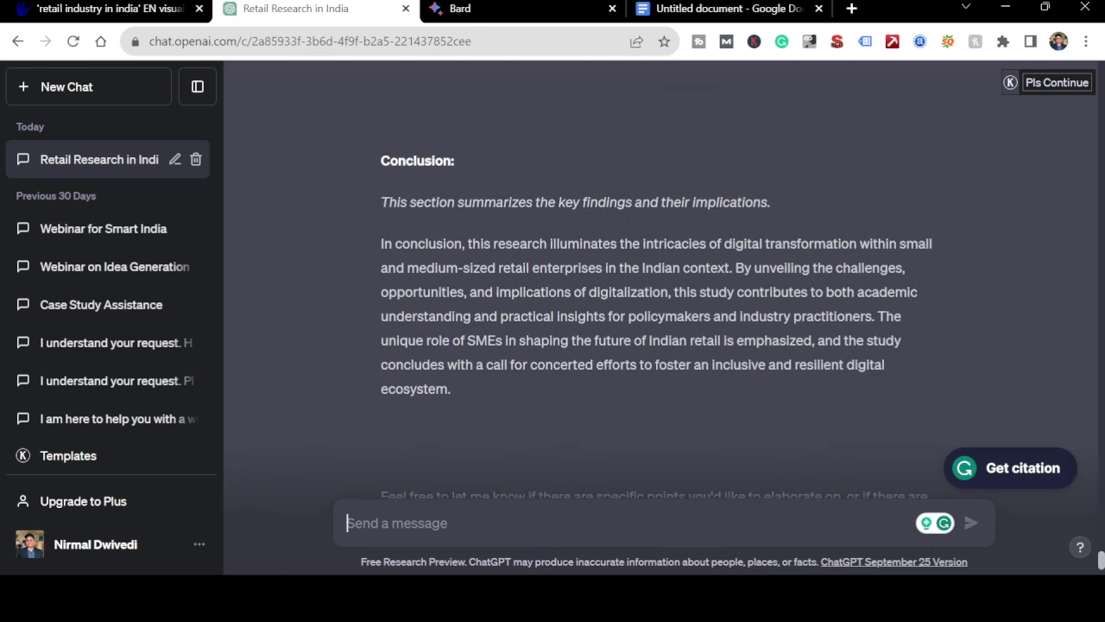
- Read through the generated paper sections from the Conclusion back up to the start of the Methodology
scroll(650, 302, up, 4)
scroll(650, 302, down, 3)
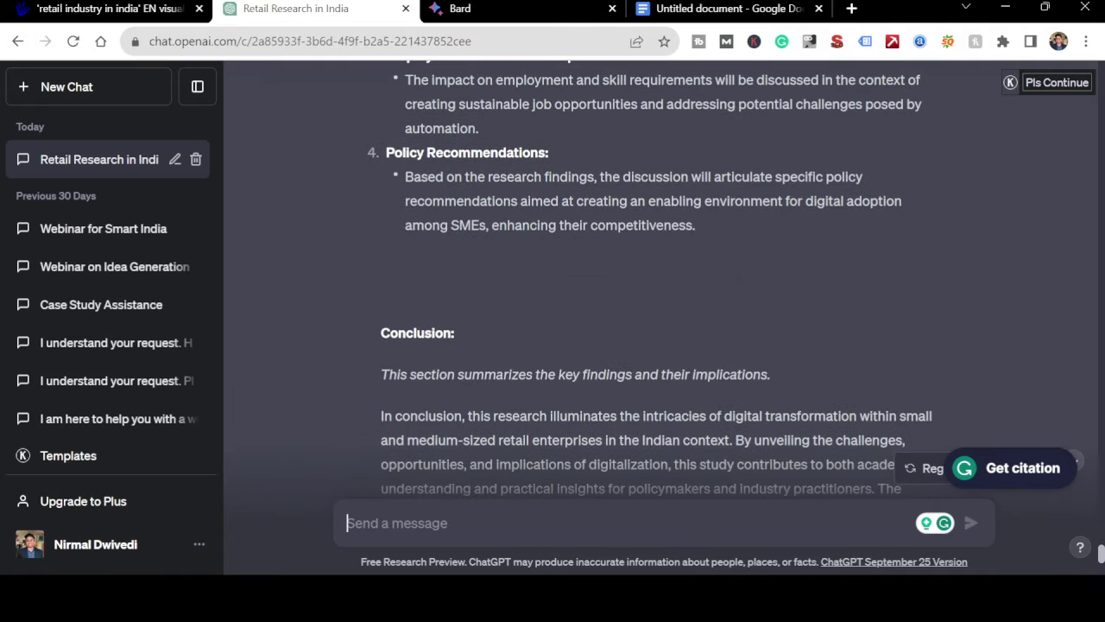
scroll(650, 302, down, 1)
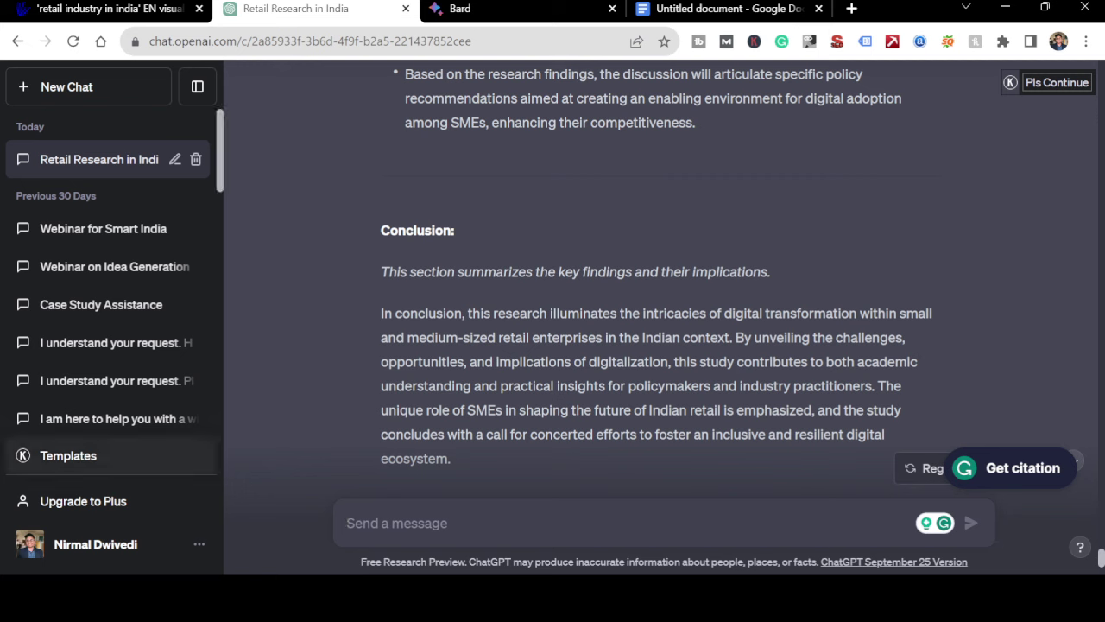
scroll(660, 276, down, 3)
scroll(660, 302, up, 10)
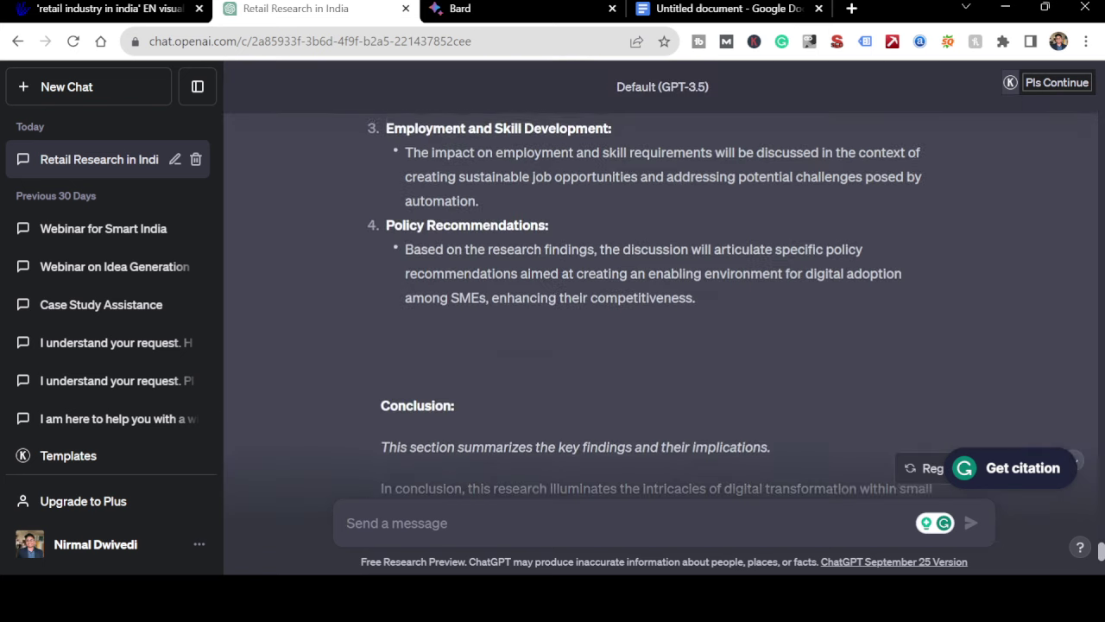
scroll(660, 302, up, 7)
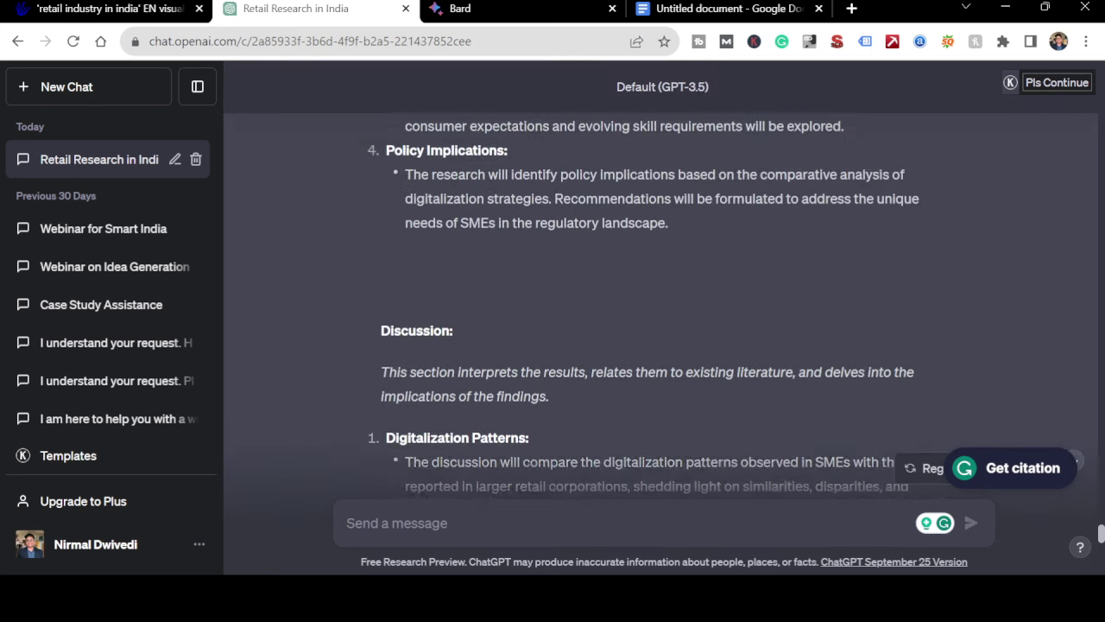
scroll(661, 302, up, 5)
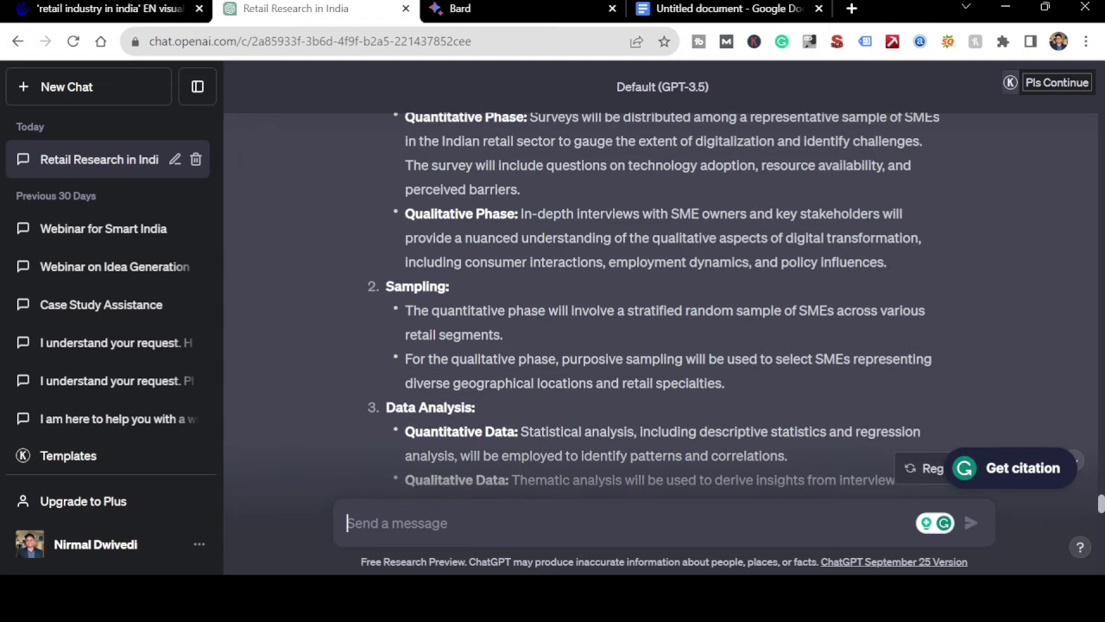
scroll(660, 302, up, 4)
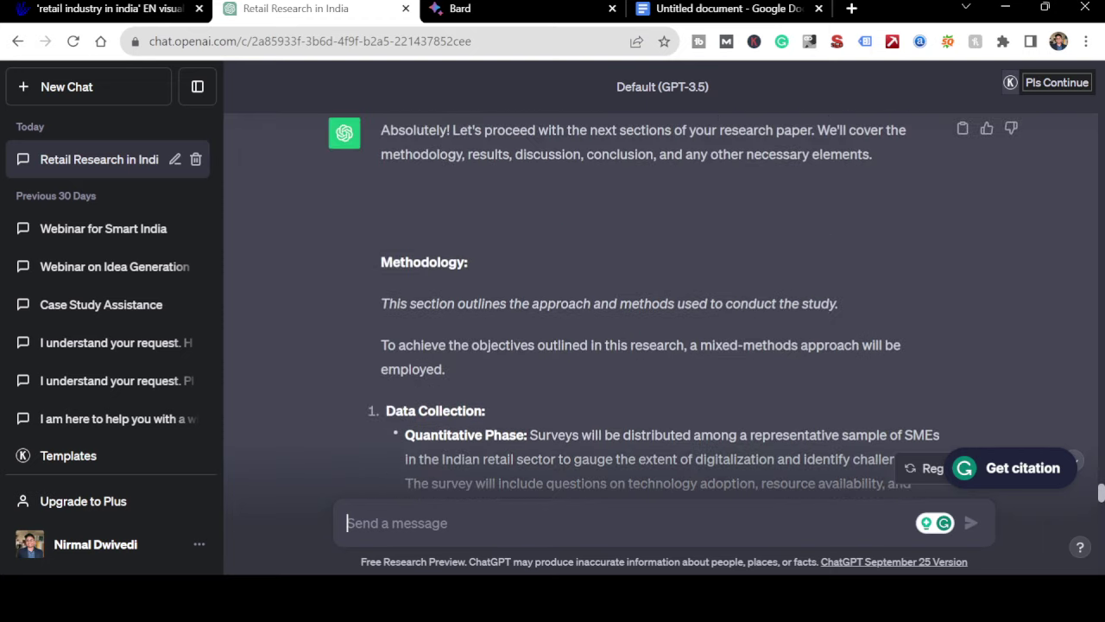
scroll(660, 303, up, 1)
- Examine the Results section of the response, from Extent of Digitalization in SMEs through Policy Implications
scroll(660, 303, down, 10)
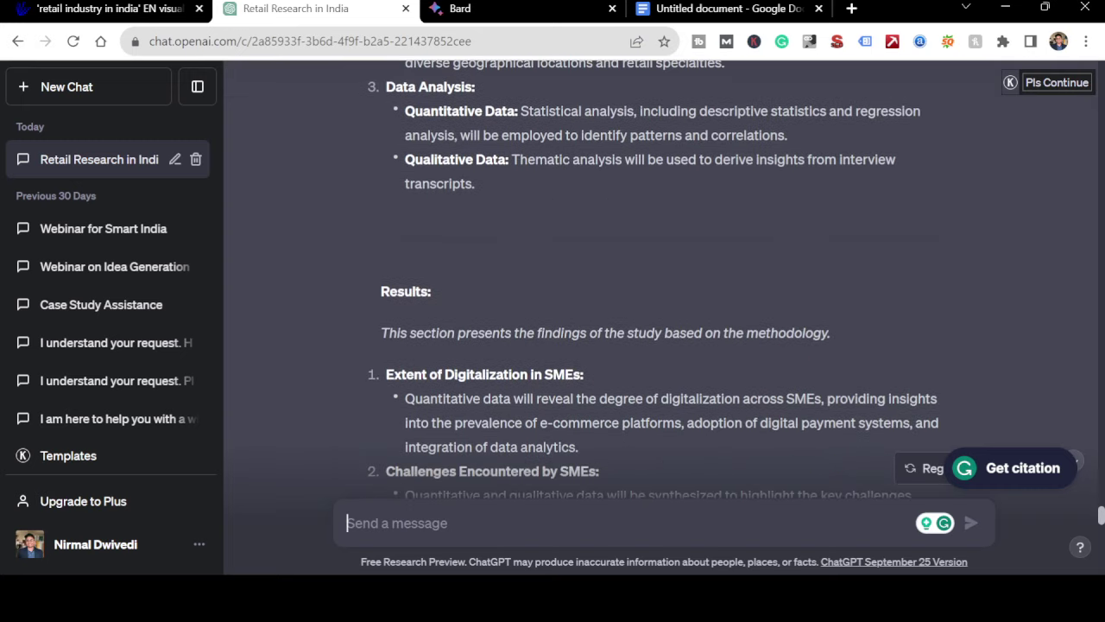
scroll(660, 303, down, 2)
scroll(660, 302, down, 1)
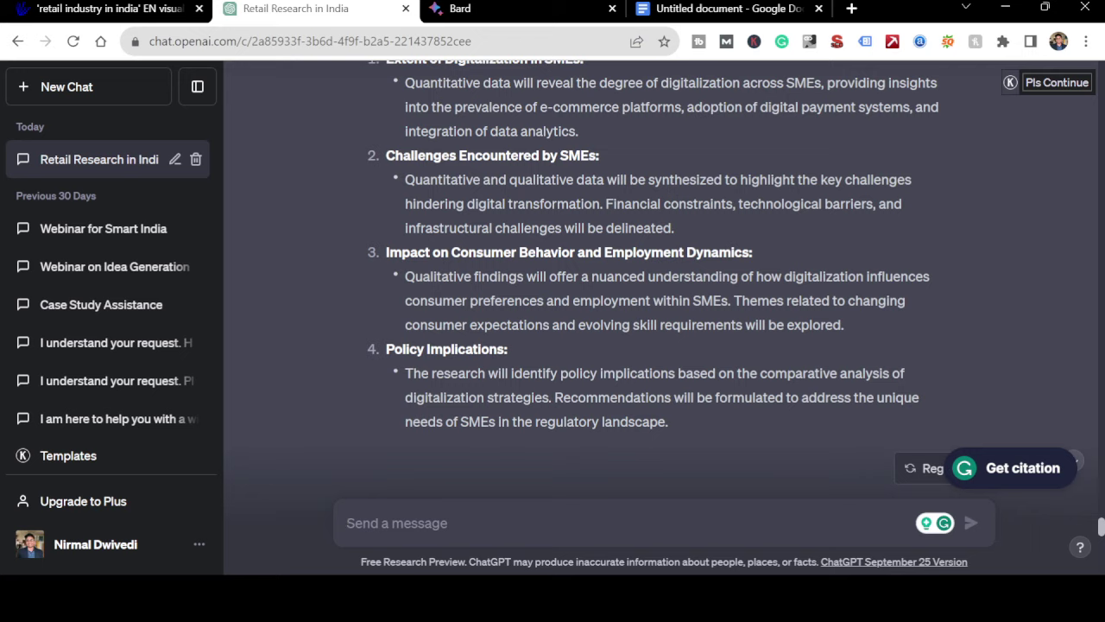
scroll(661, 302, up, 4)
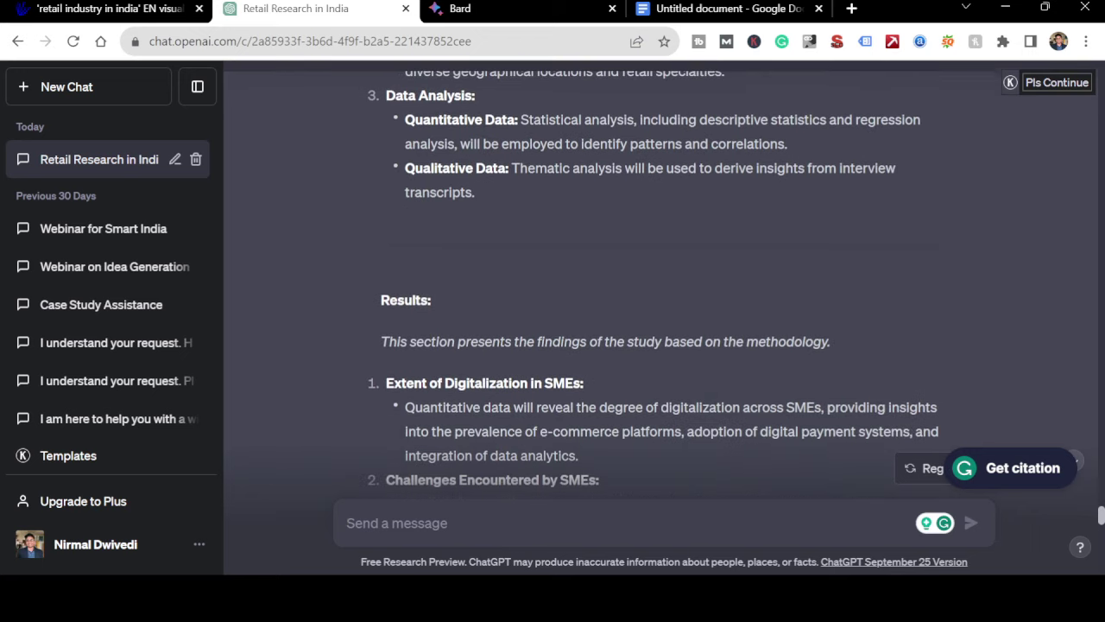
scroll(660, 302, down, 1)
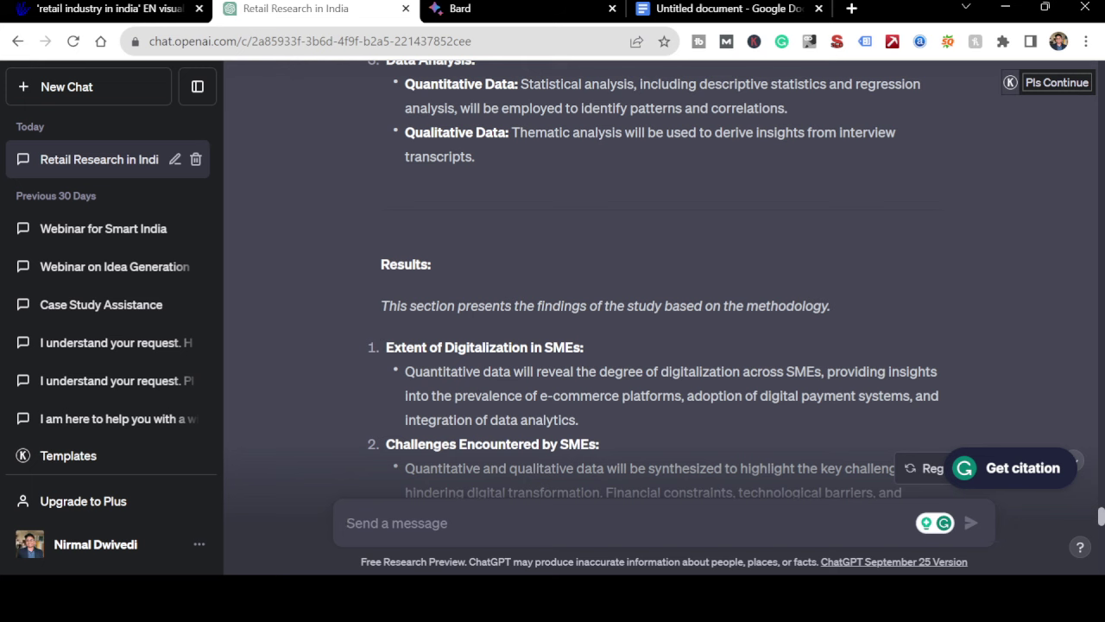
scroll(660, 302, down, 1)
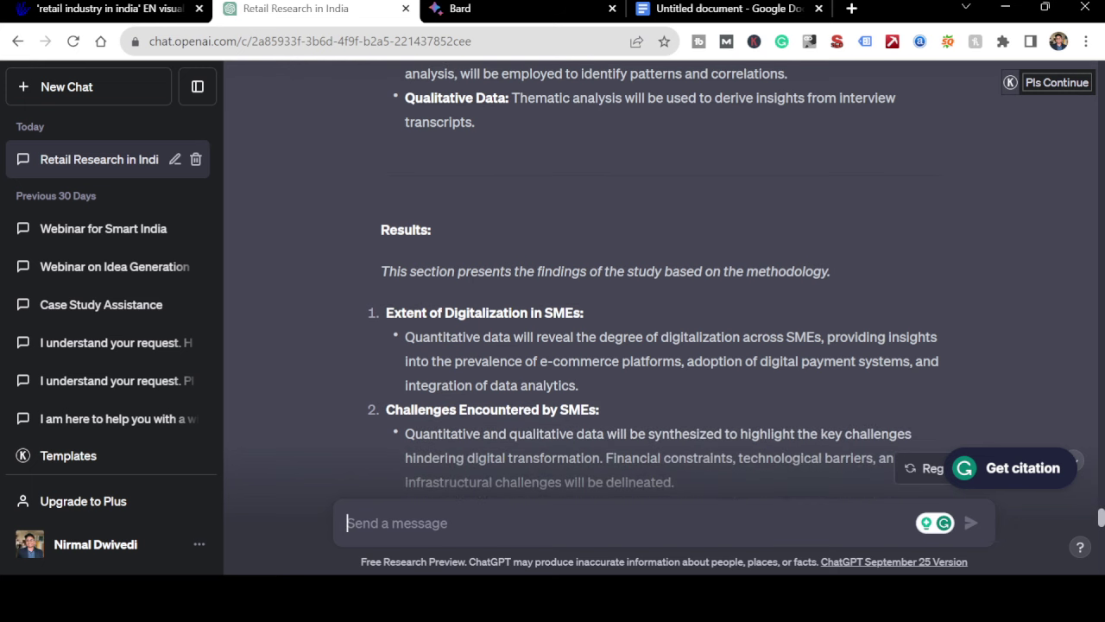
scroll(660, 302, down, 6)
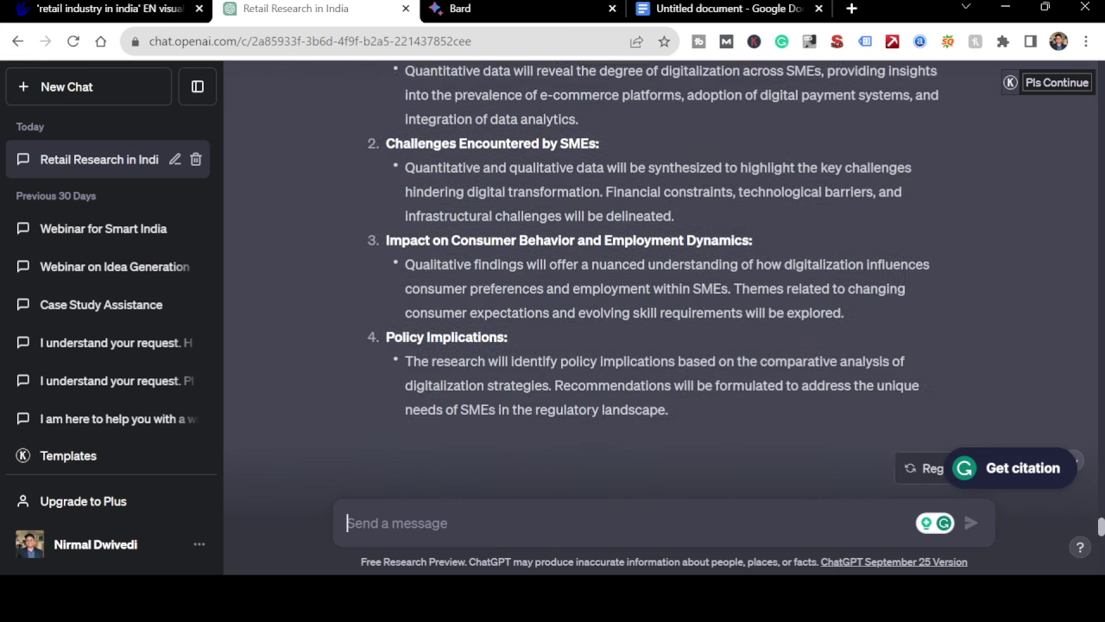
scroll(660, 302, up, 6)
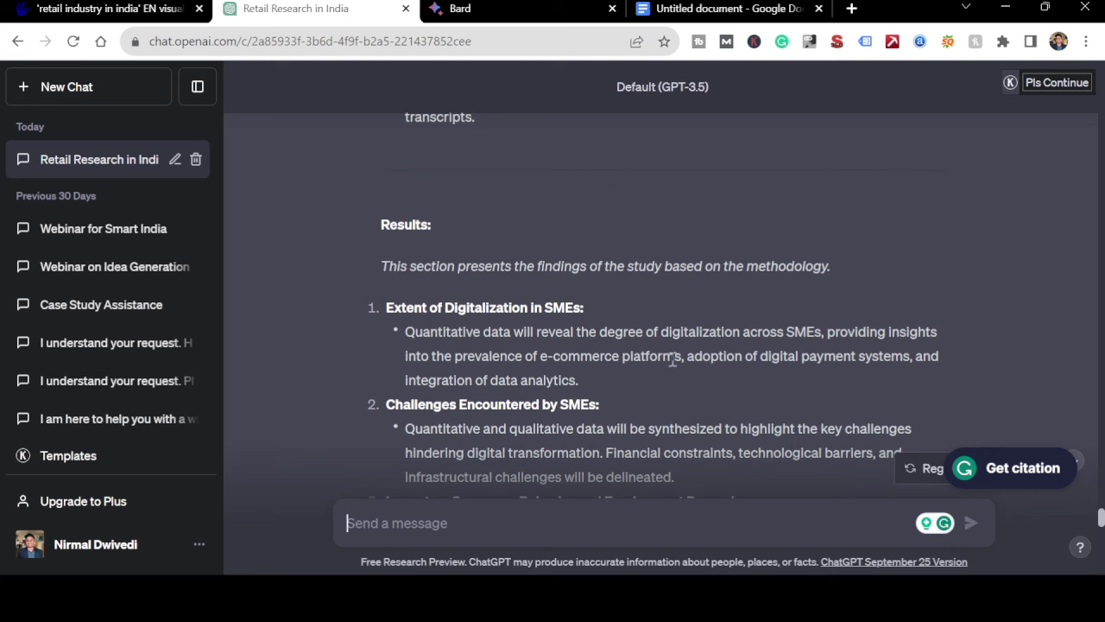
- Ask ChatGPT to expand the first result by sending "lets write about the extent of digitization in sme"
text(l)
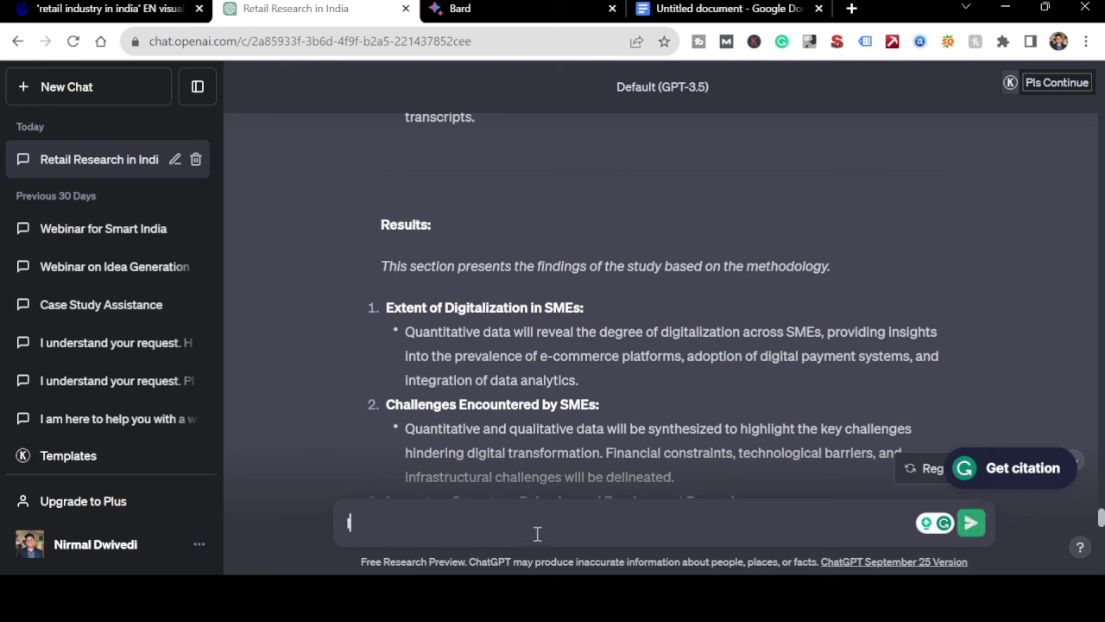
text(ets writ)
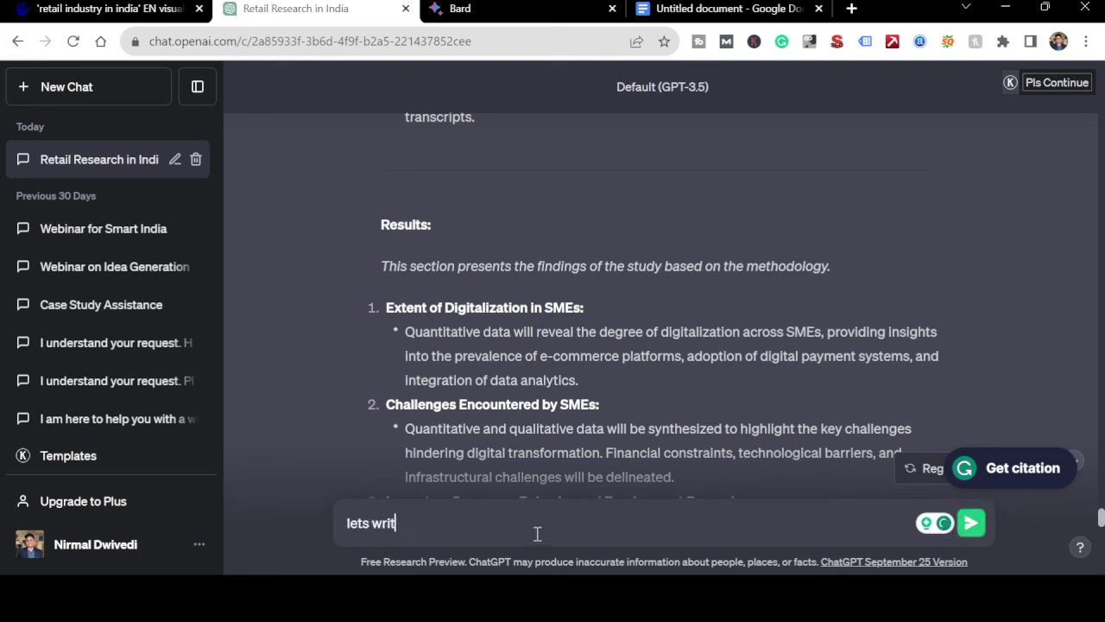
text(e about the ex)
text(tent of digi)
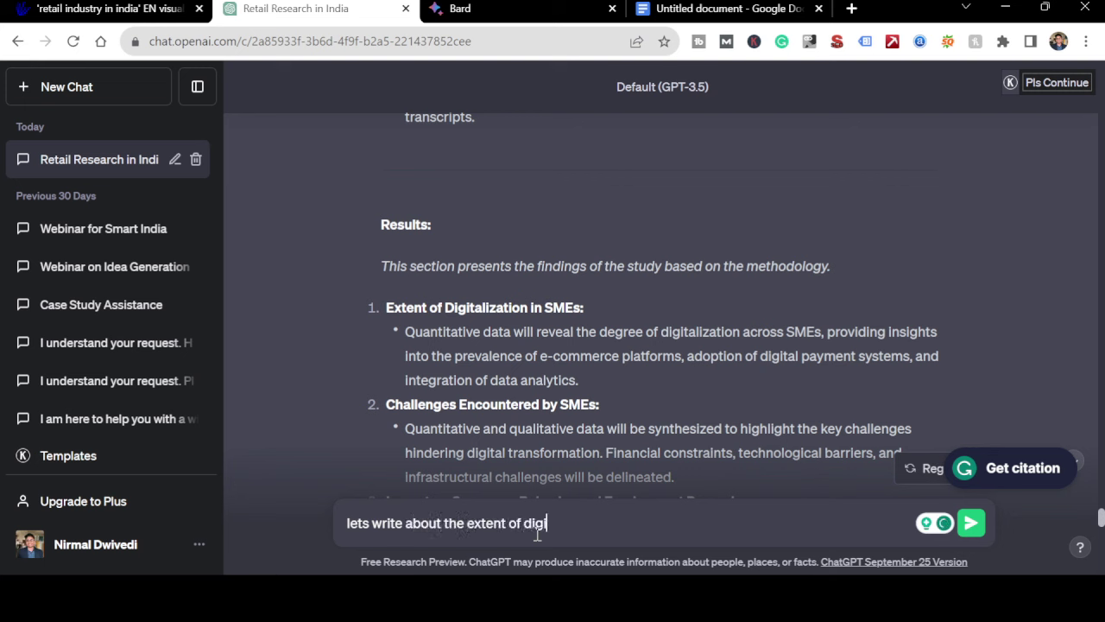
text(tization in sme)
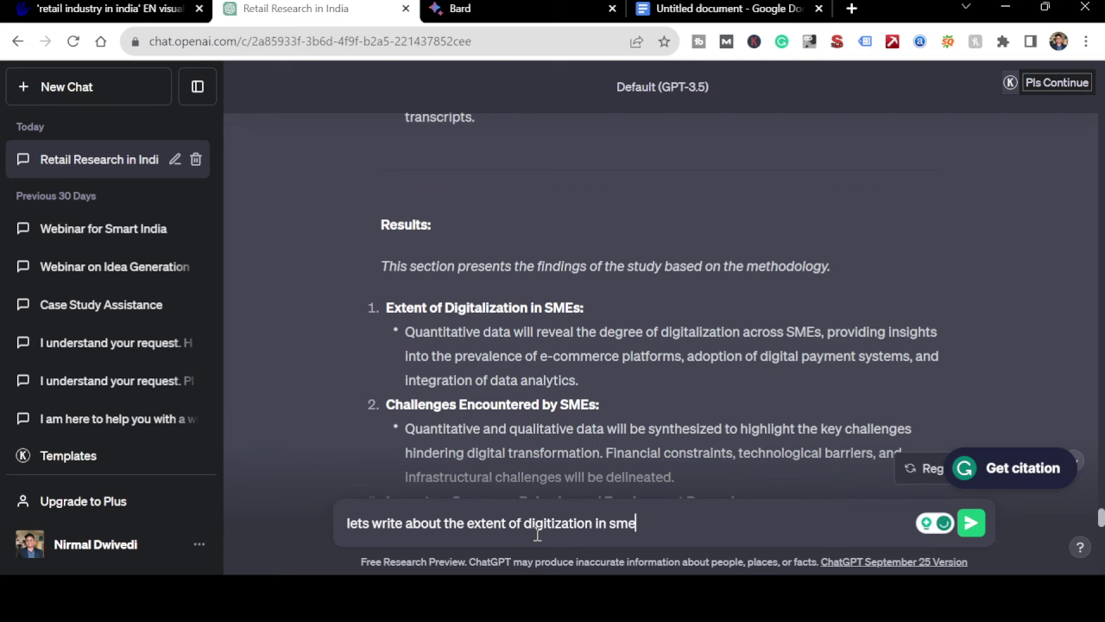
key(Return)
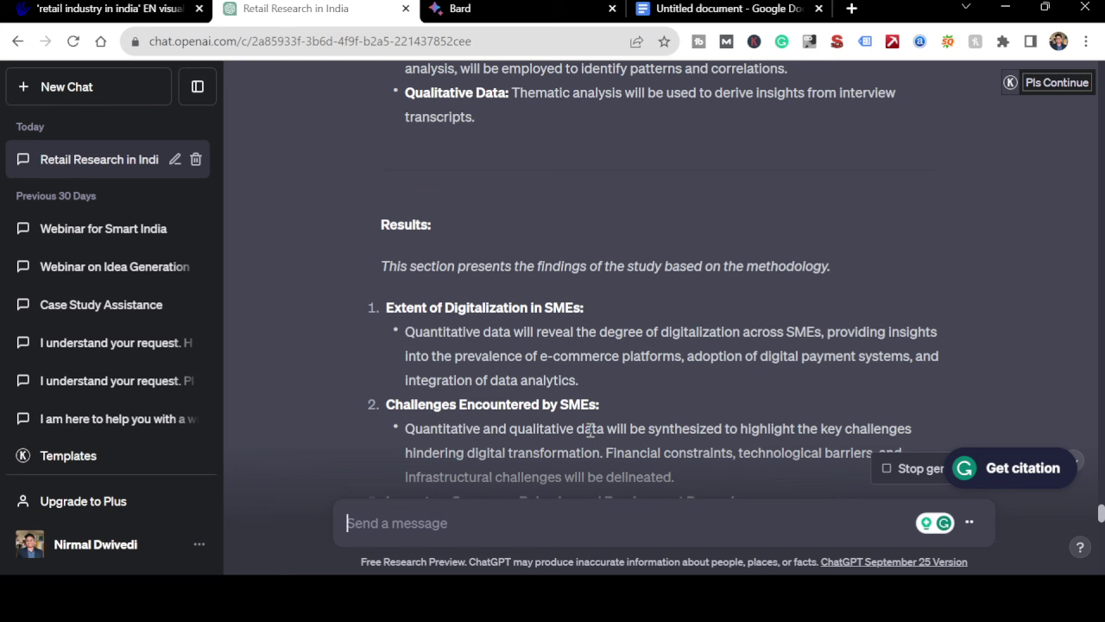
- Review the Discussion section of the previous response, from Digitalization Patterns to Policy Recommendations, while the new answer is generated
scroll(591, 432, down, 10)
scroll(589, 434, down, 7)
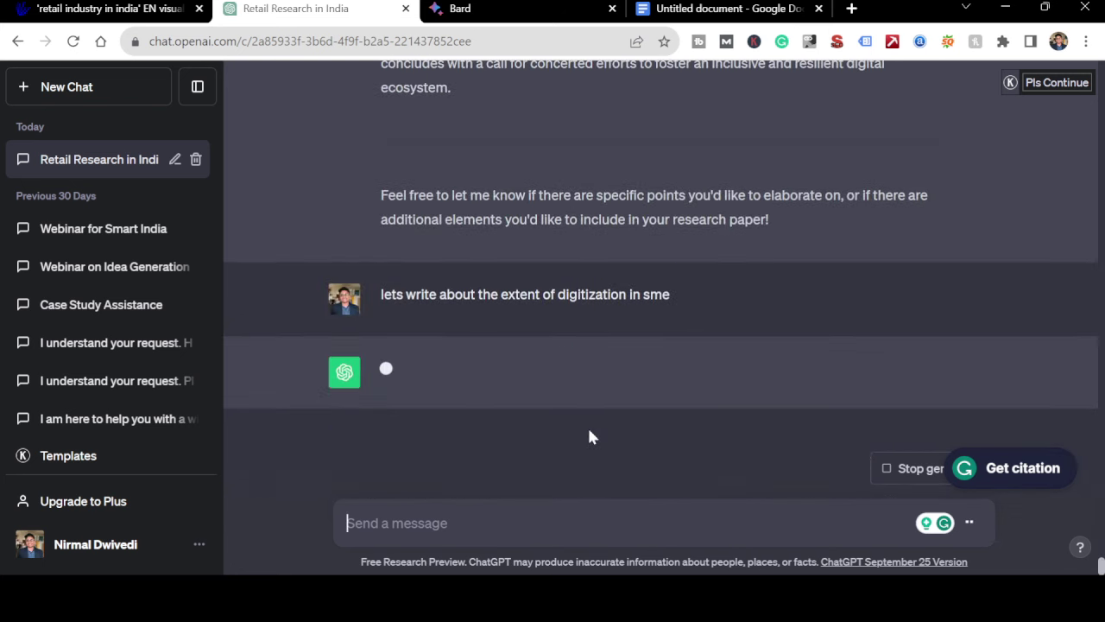
scroll(588, 432, up, 4)
scroll(589, 432, up, 5)
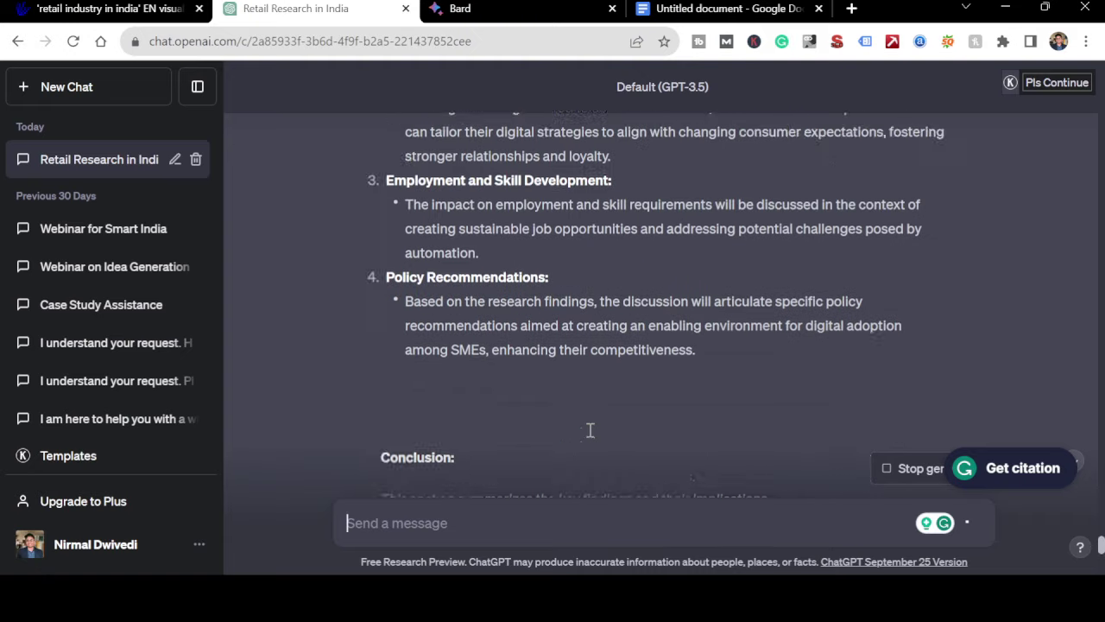
scroll(590, 436, up, 3)
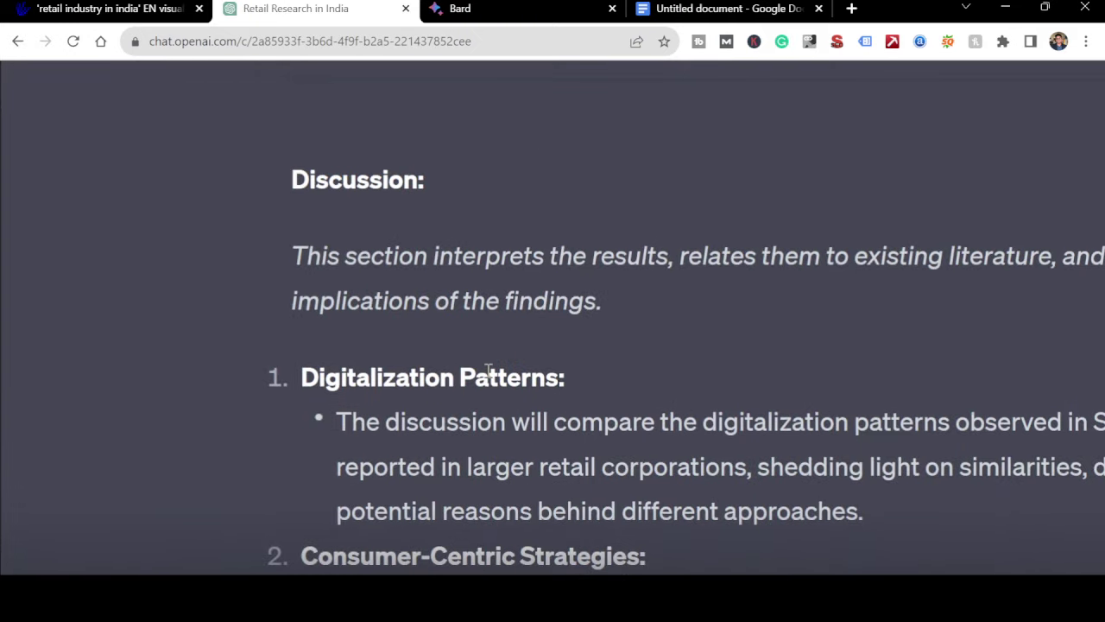
scroll(488, 369, down, 2)
scroll(488, 369, down, 6)
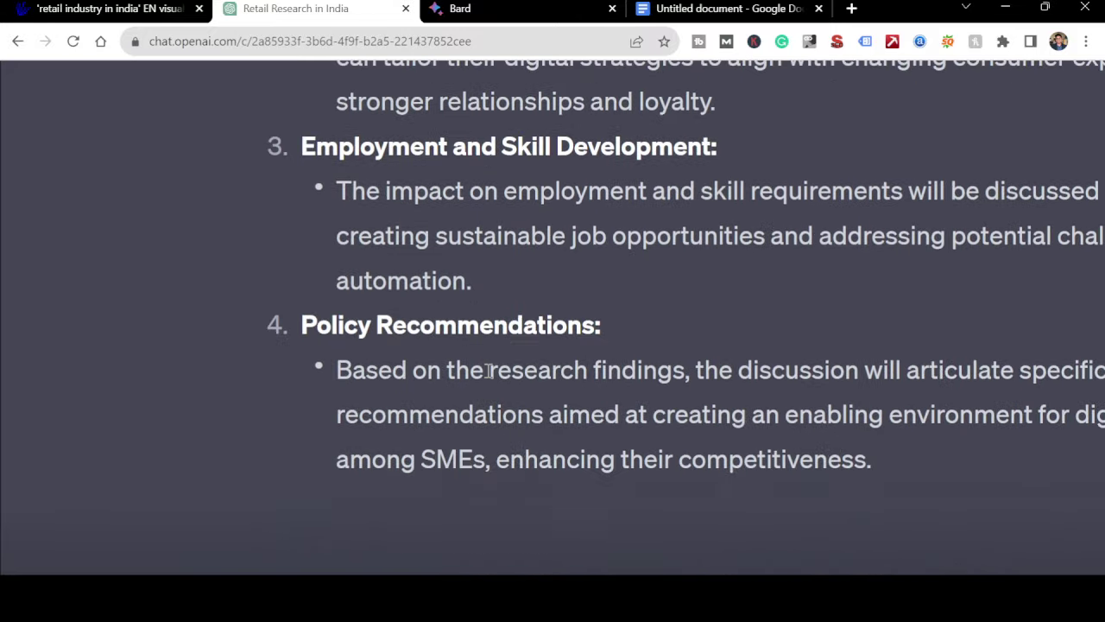
scroll(488, 377, up, 12)
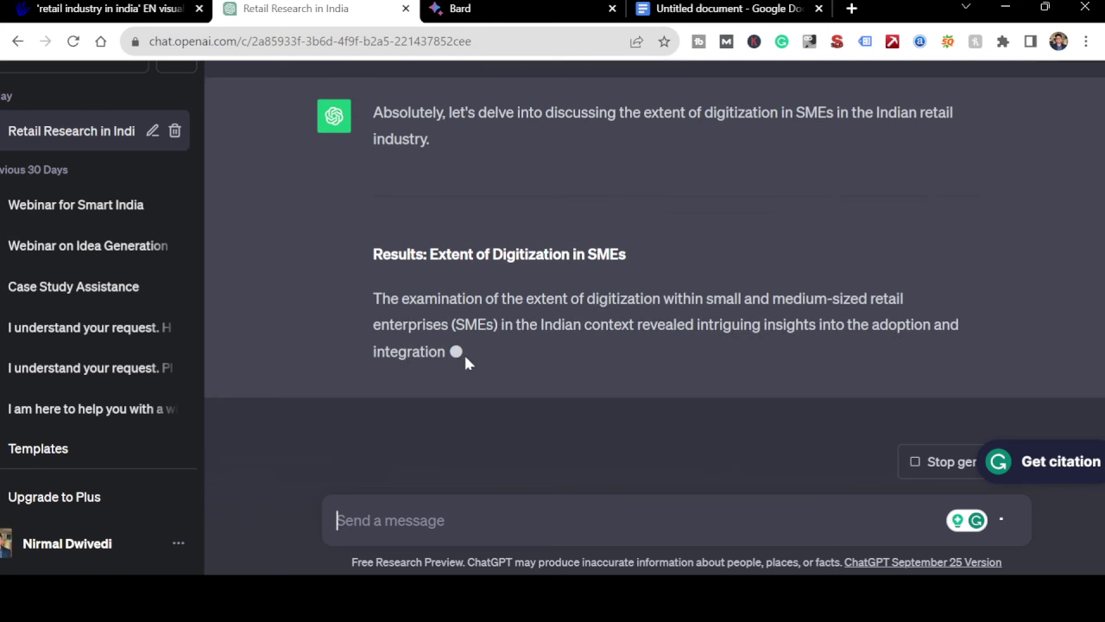
- Switch to Bard and copy its latest response on the validity of the literature reviews
click(501, 8)
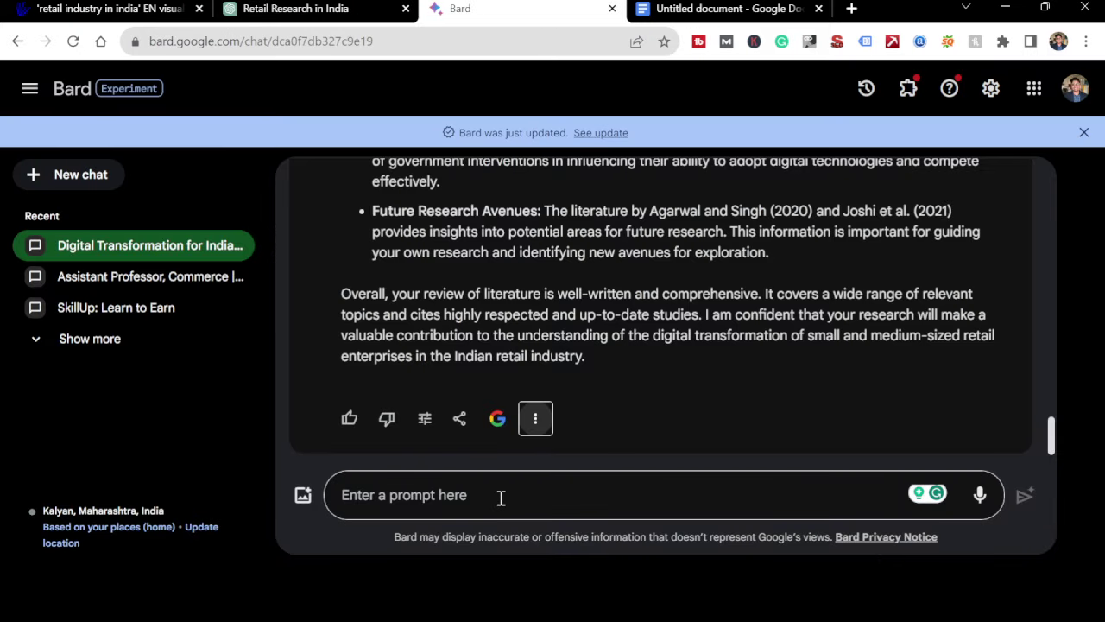
key(Return)
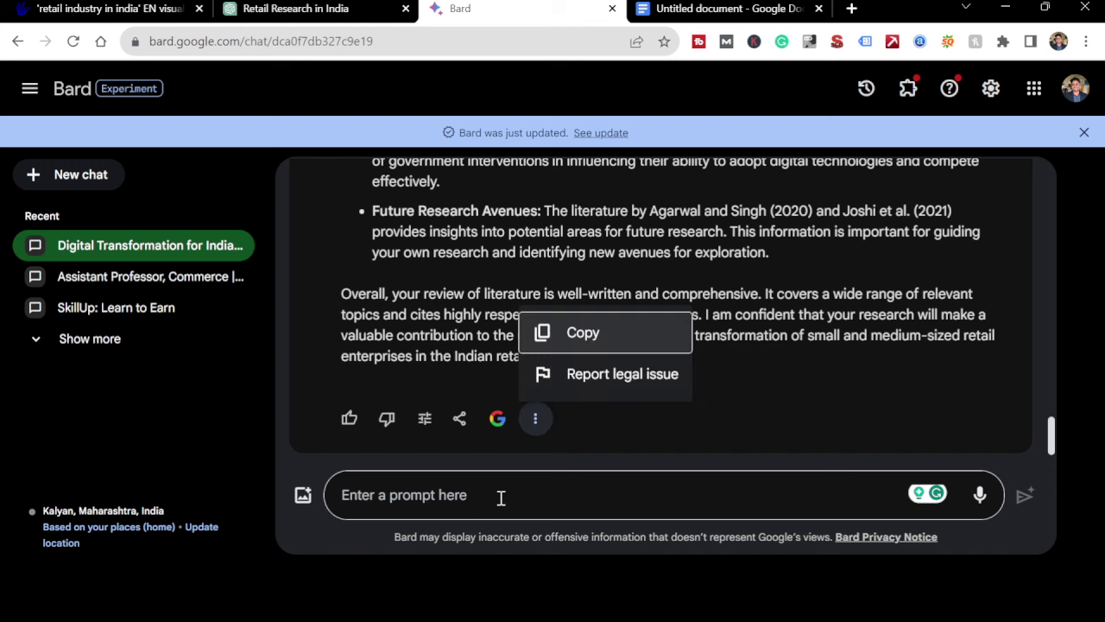
key(Return)
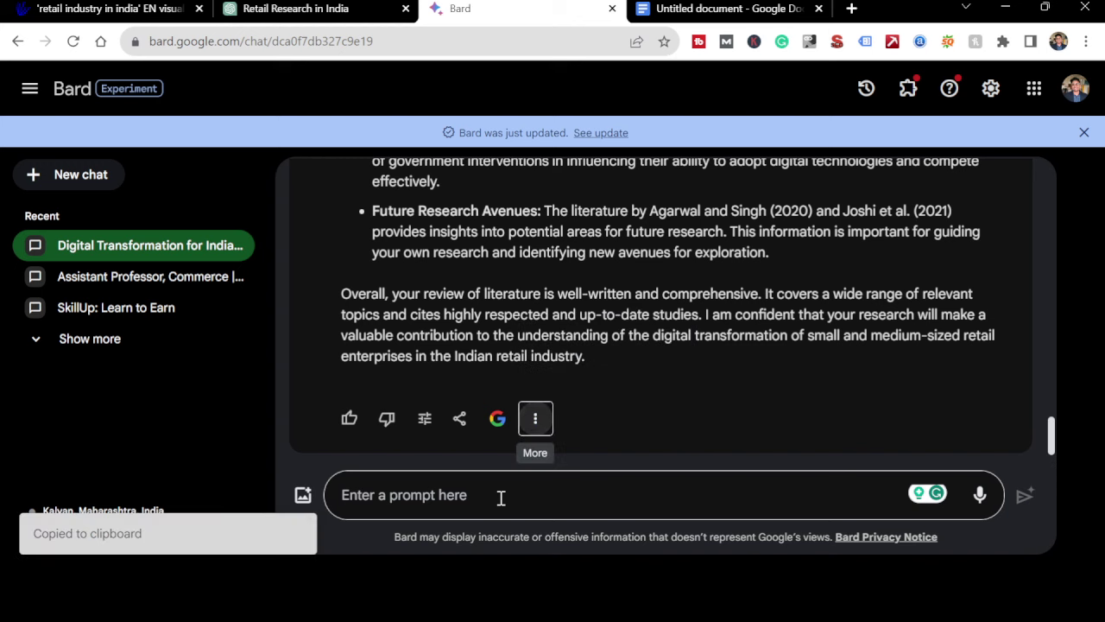
key(Return)
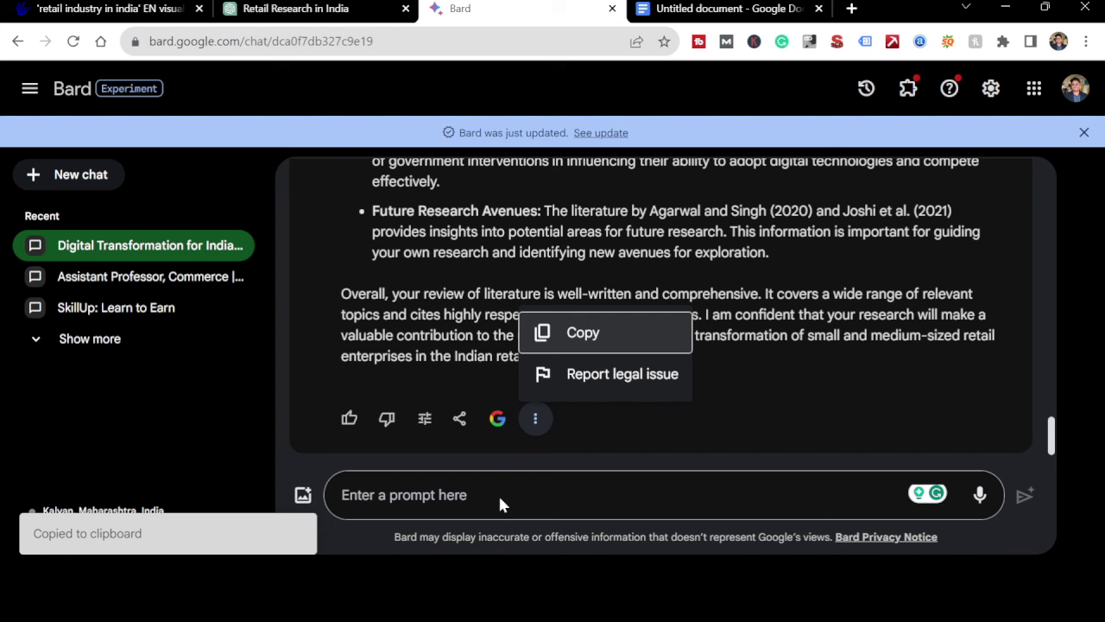
key(Return)
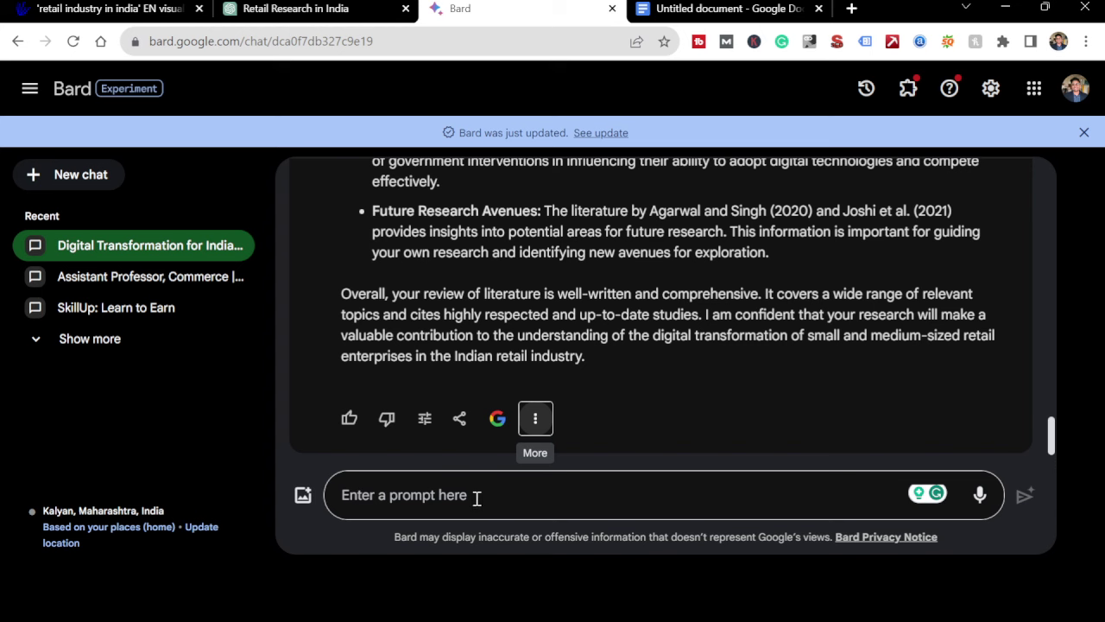
- Ask Bard "can you write about the extent of digitization in some sector"
click(476, 498)
text(can)
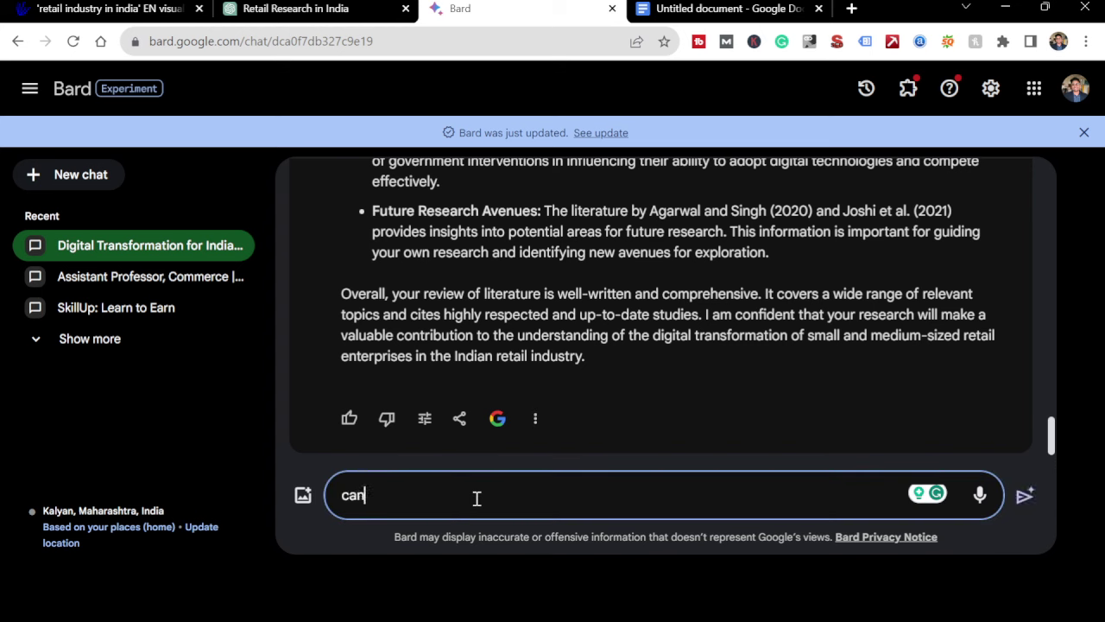
text( you write about the)
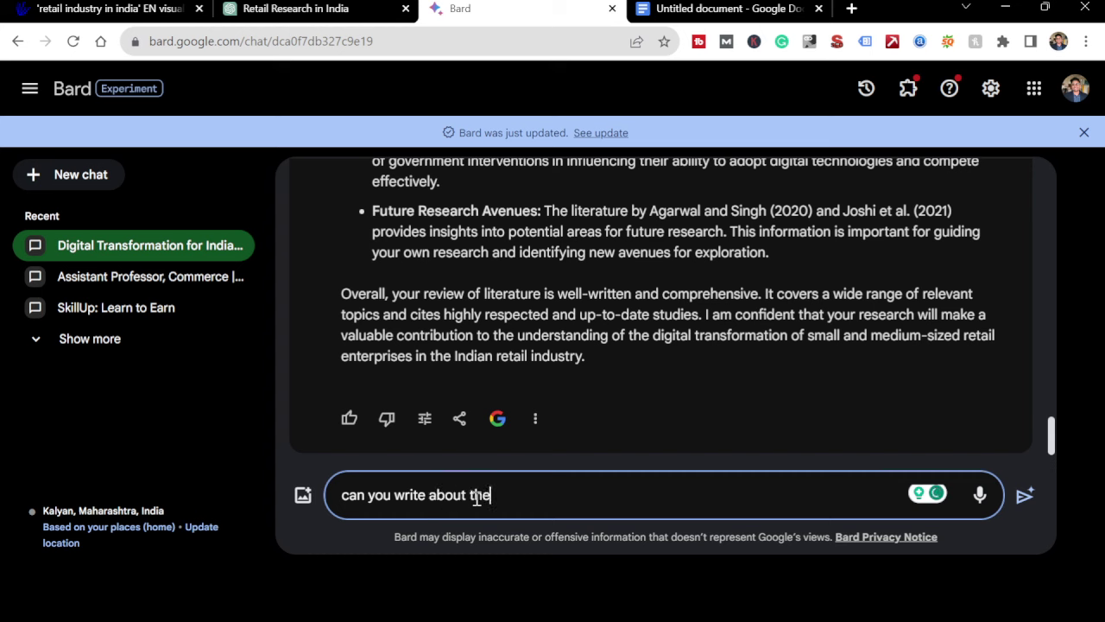
text( extent of digitiz)
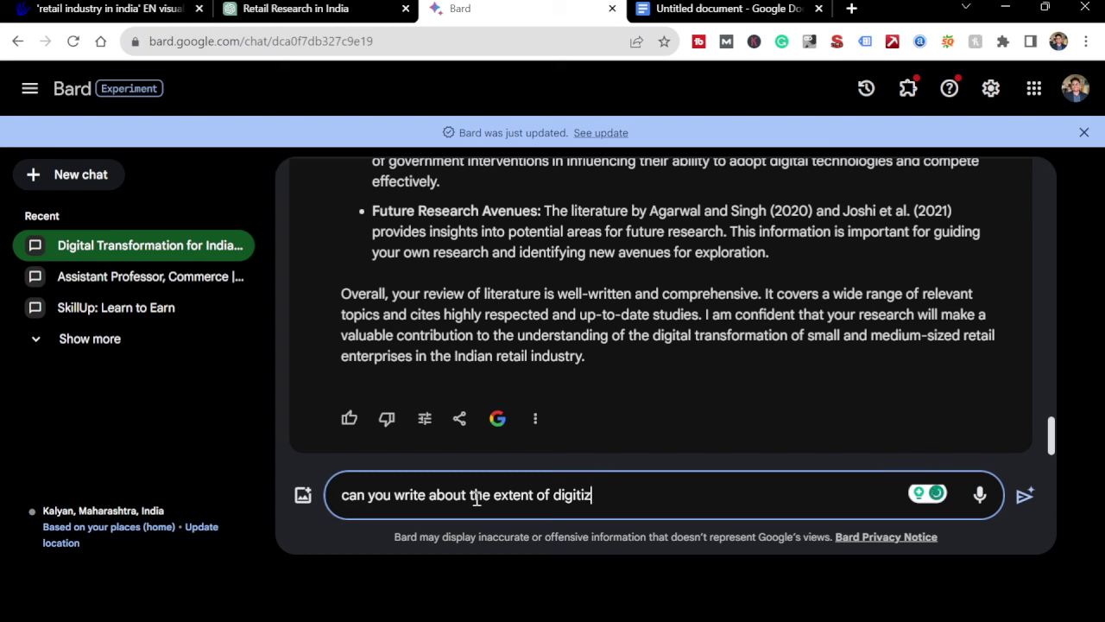
text(ation in some sector)
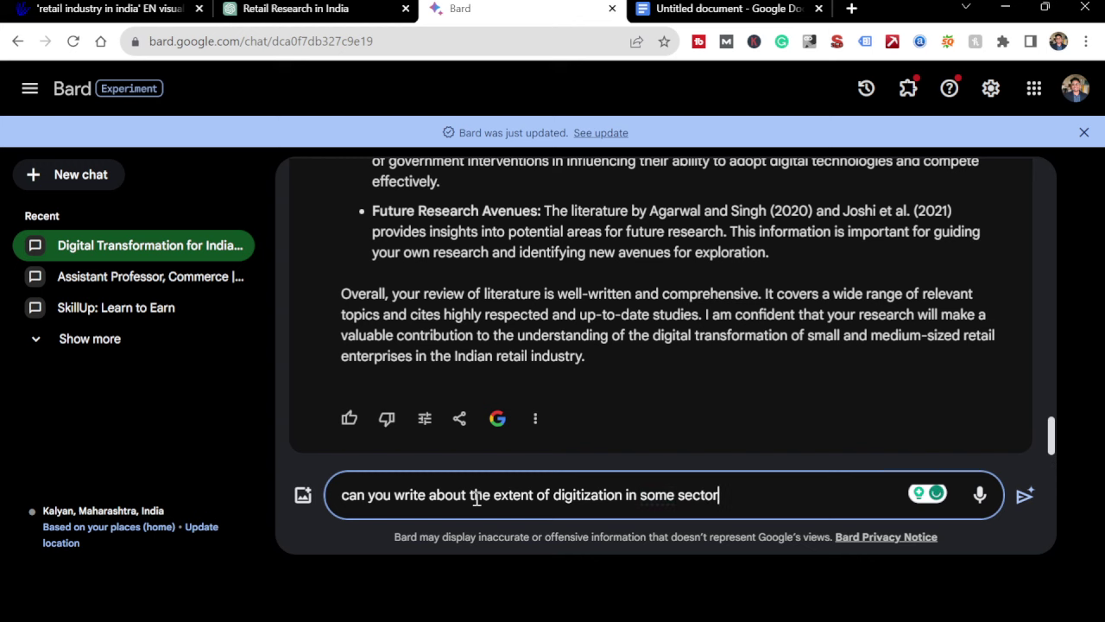
key(Return)
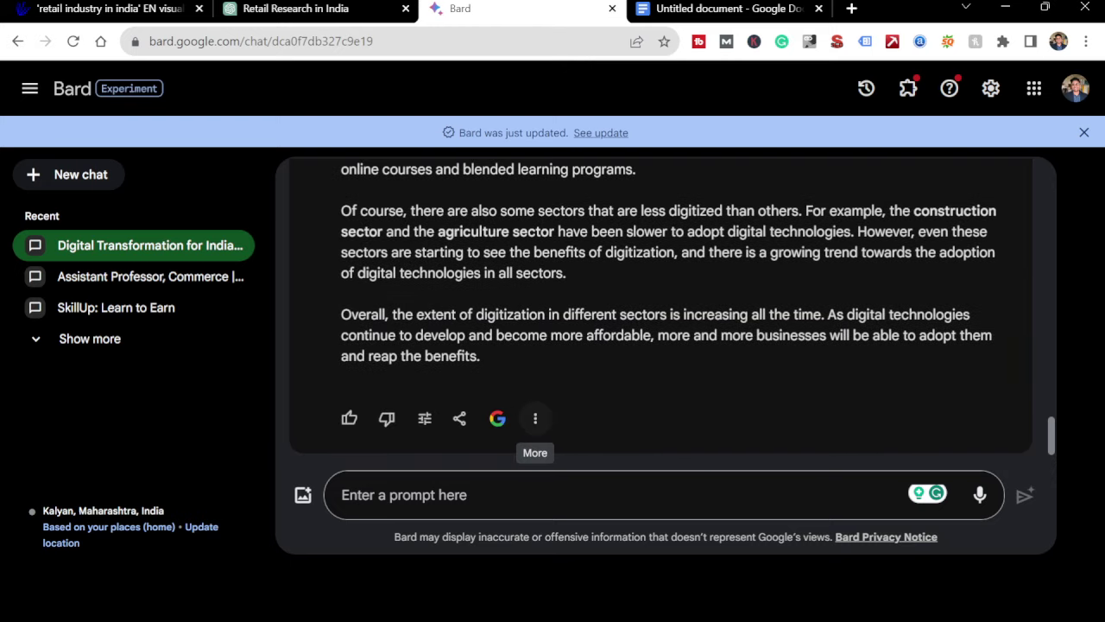
- Copy Bard's answer on the extent of digitization and switch to the Google Docs paper
click(536, 418)
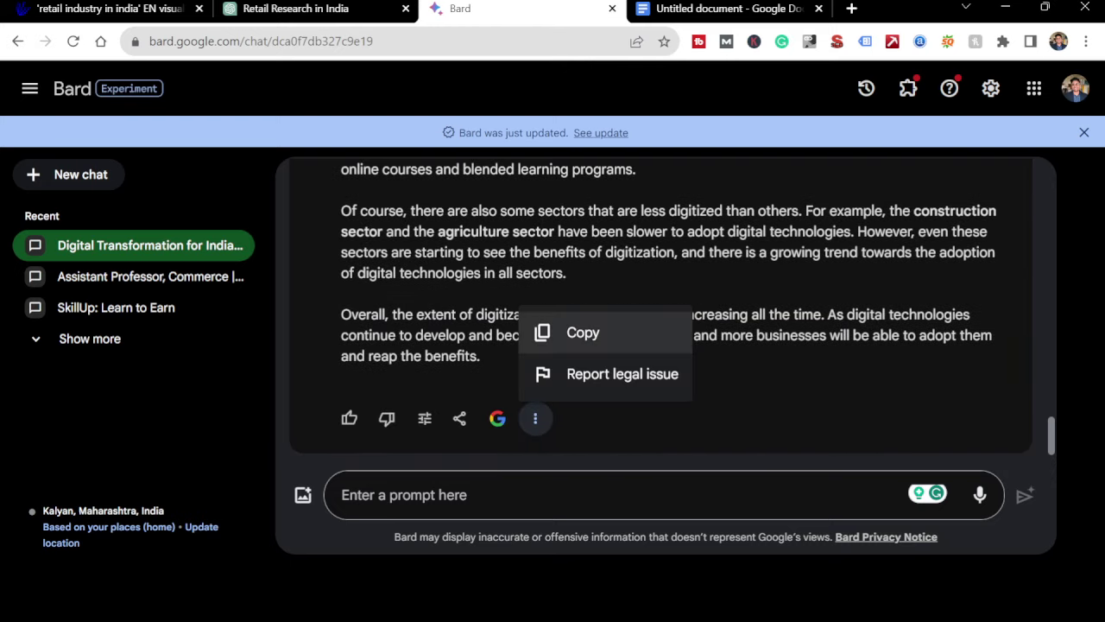
click(583, 332)
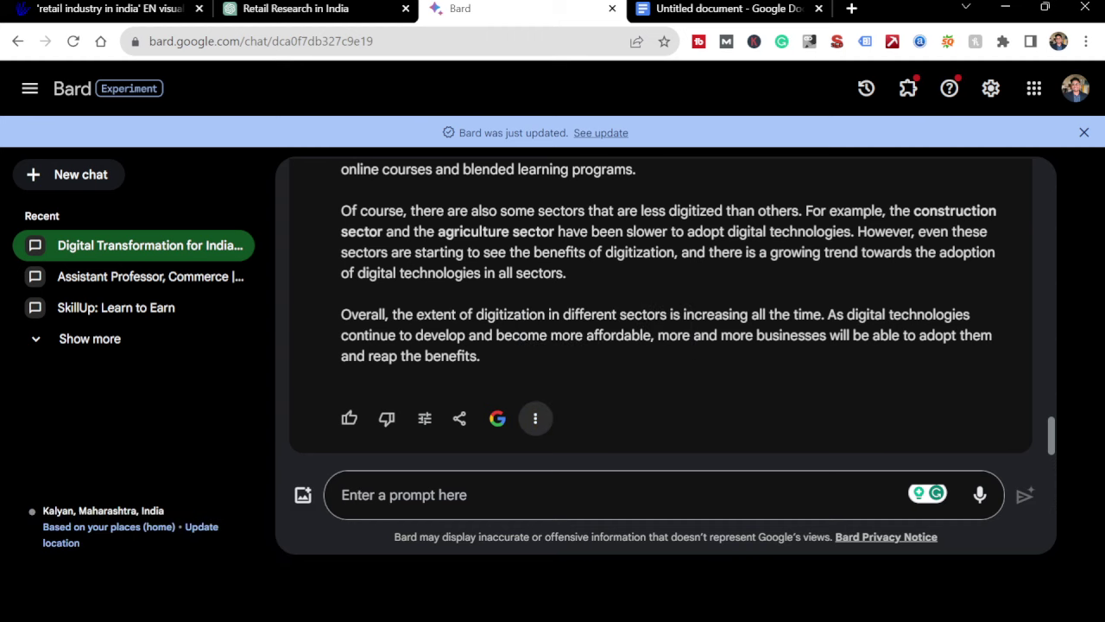
click(711, 9)
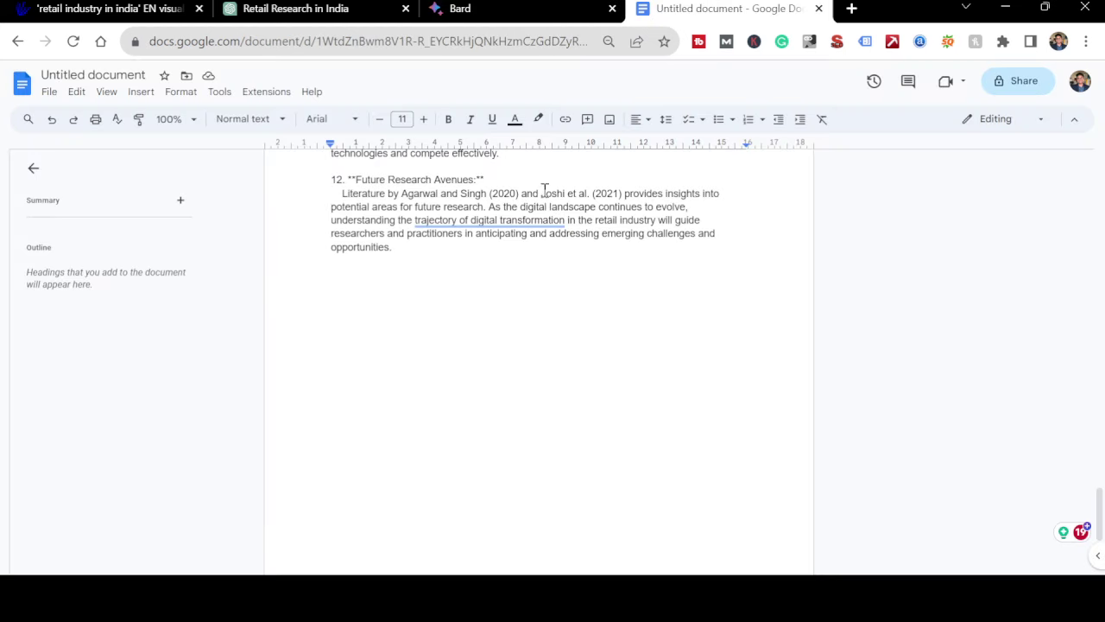
- Add the bold heading "Extent of Digitization in SME" after literature point 12 and paste the copied answer beneath it
click(356, 288)
text(Ex)
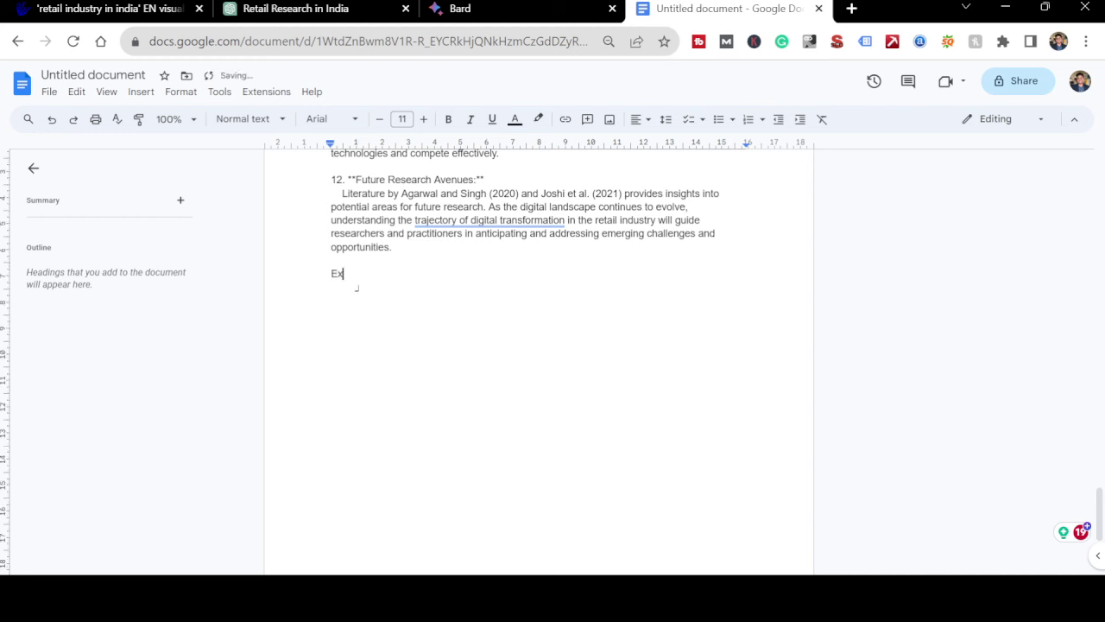
text(tent of Digitization)
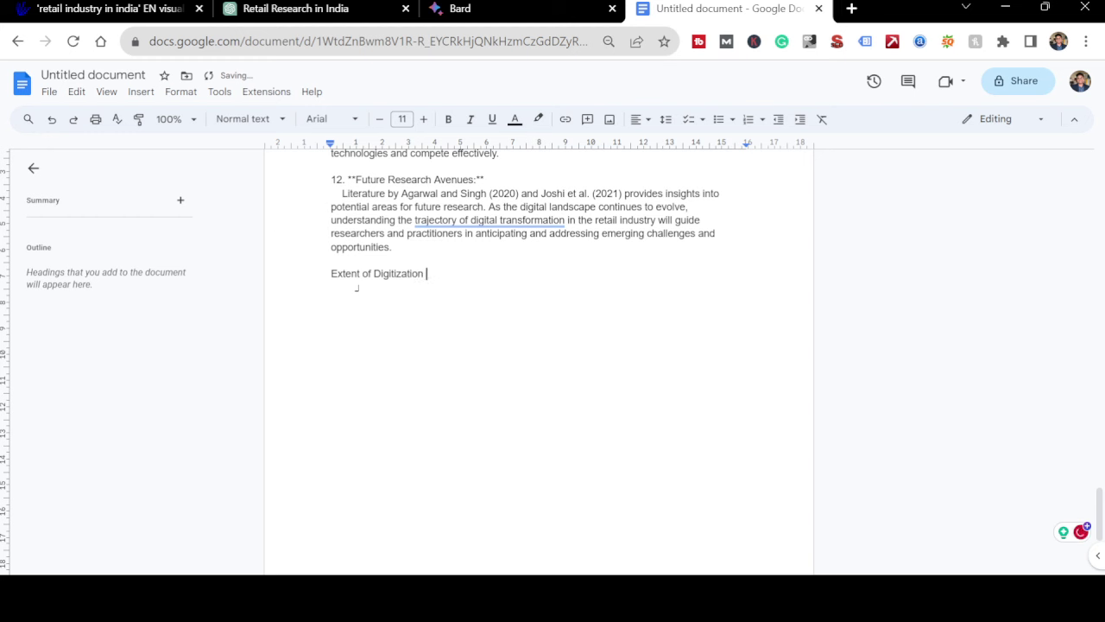
text( in SME)
key(Return)
key(shift+Home)
key(ctrl+b)
key(Down)
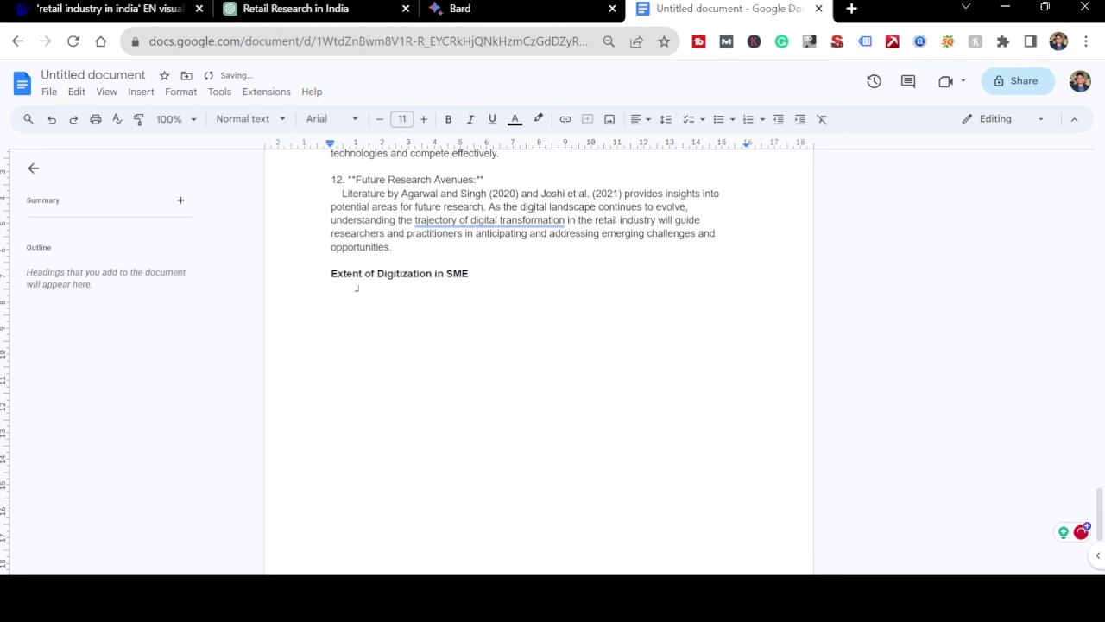
key(ctrl+v)
- Look over the pasted Extent of Digitization in SME section and the literature review points before it
scroll(539, 363, up, 10)
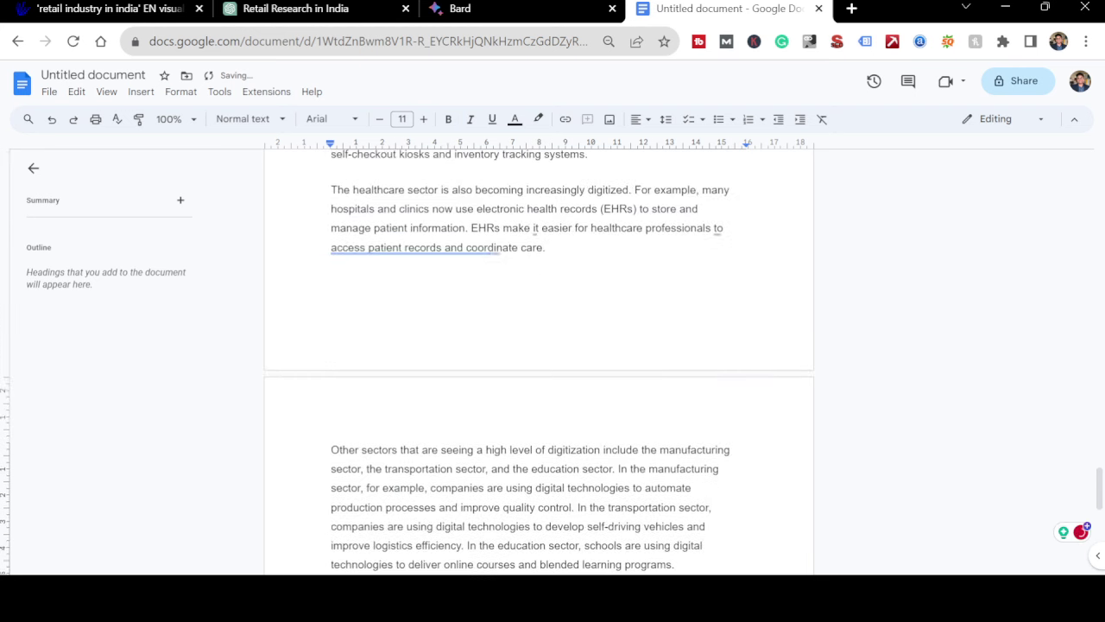
scroll(539, 362, down, 8)
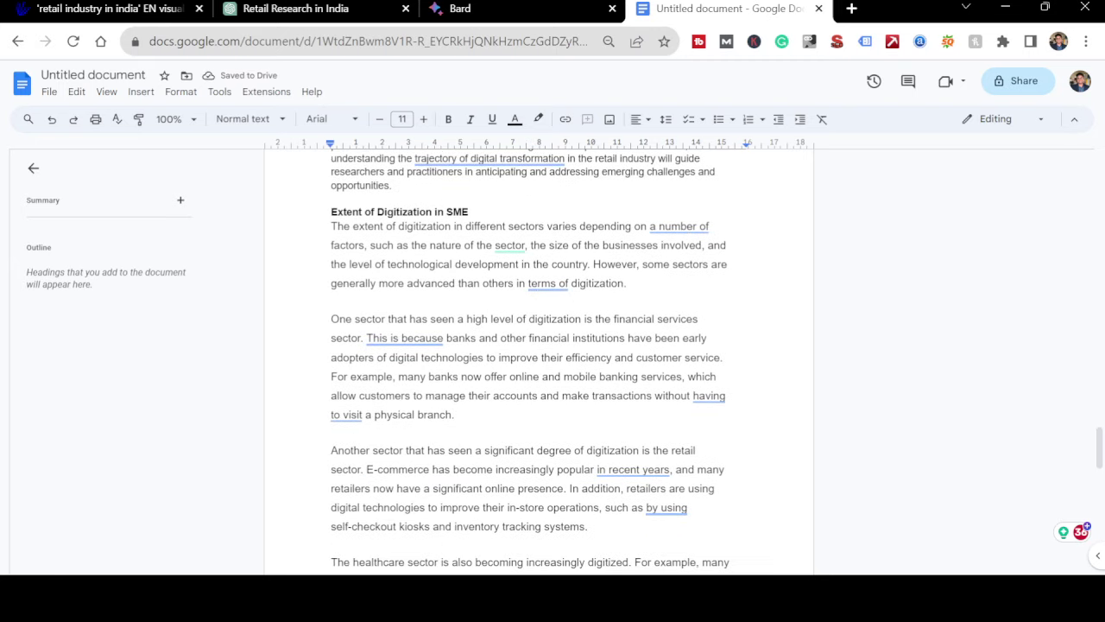
scroll(539, 362, down, 3)
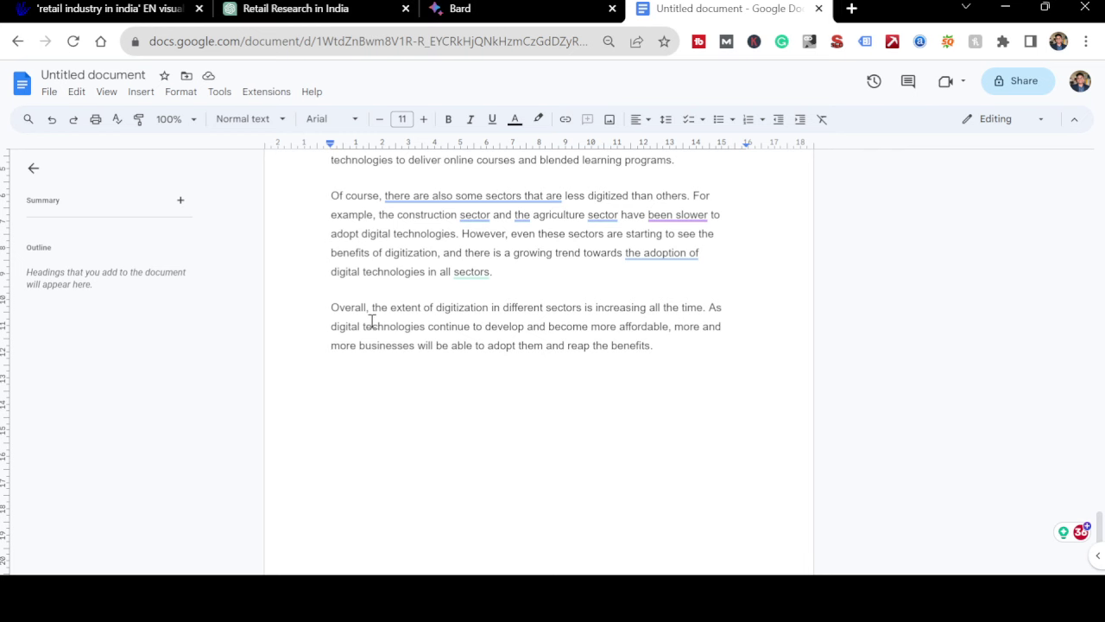
scroll(371, 321, up, 5)
scroll(371, 321, up, 6)
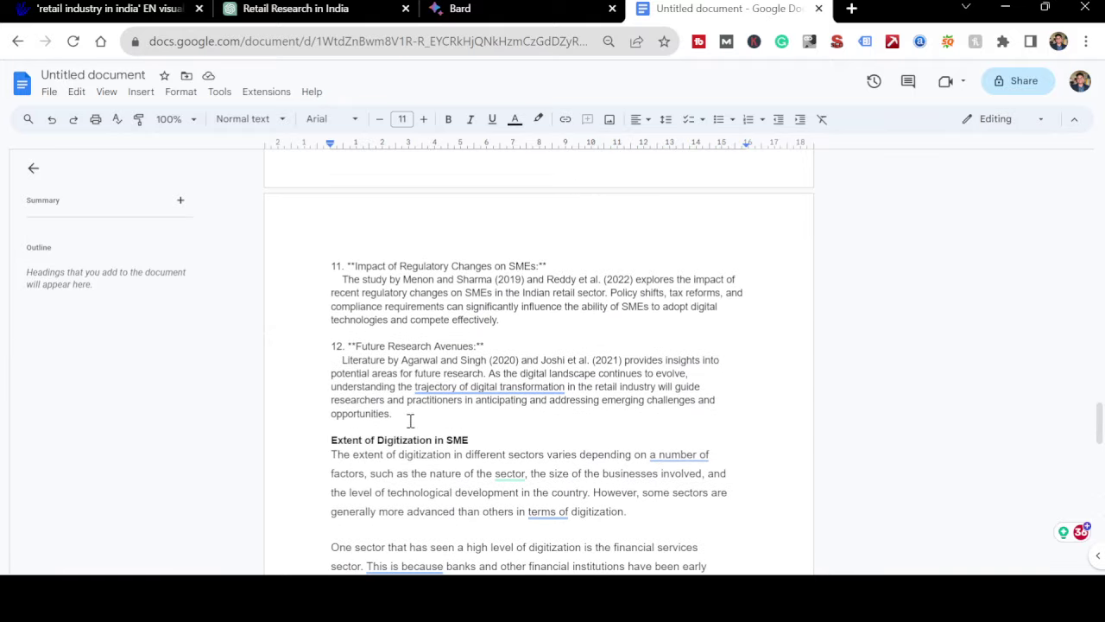
scroll(417, 414, up, 6)
scroll(417, 414, down, 3)
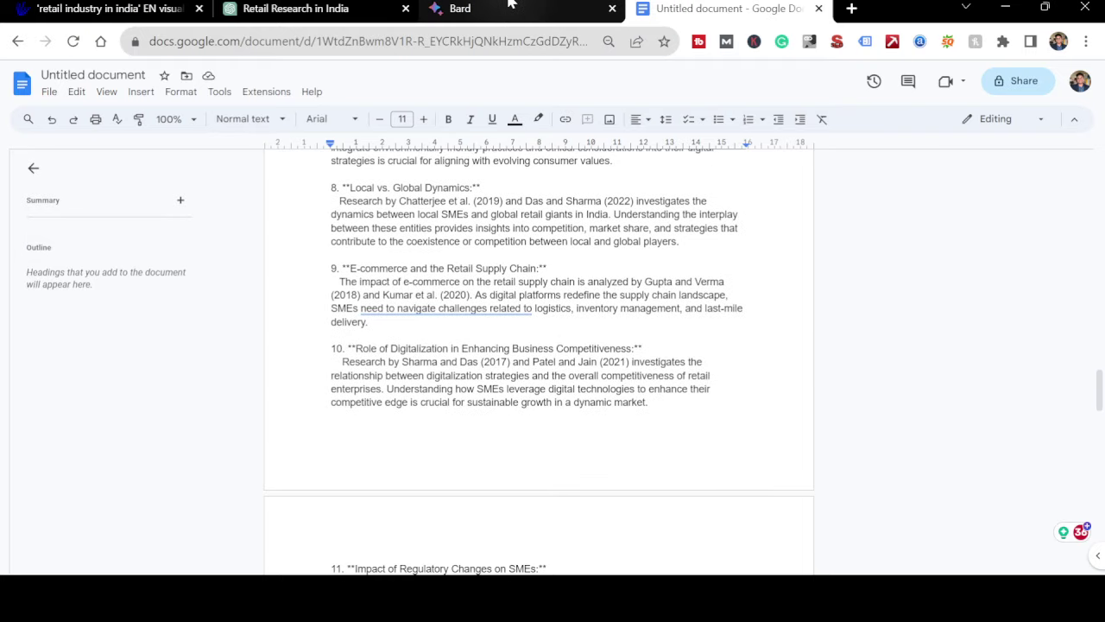
- Switch to ChatGPT and review the Discussion section of its earlier response for the next topic to cover
click(509, 6)
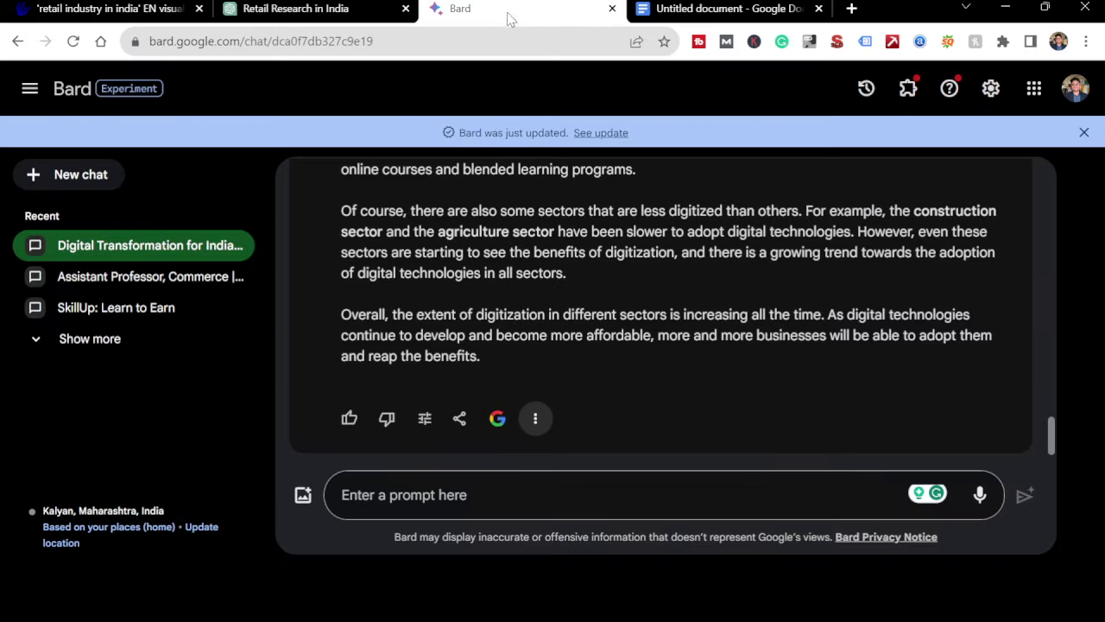
click(347, 5)
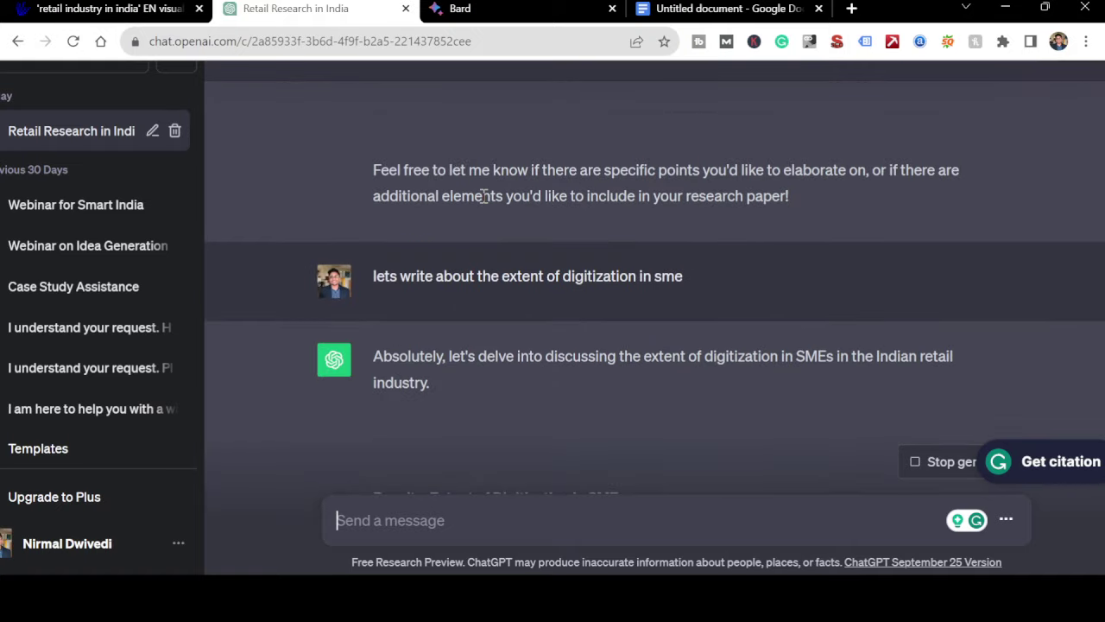
scroll(484, 199, down, 10)
scroll(481, 191, up, 3)
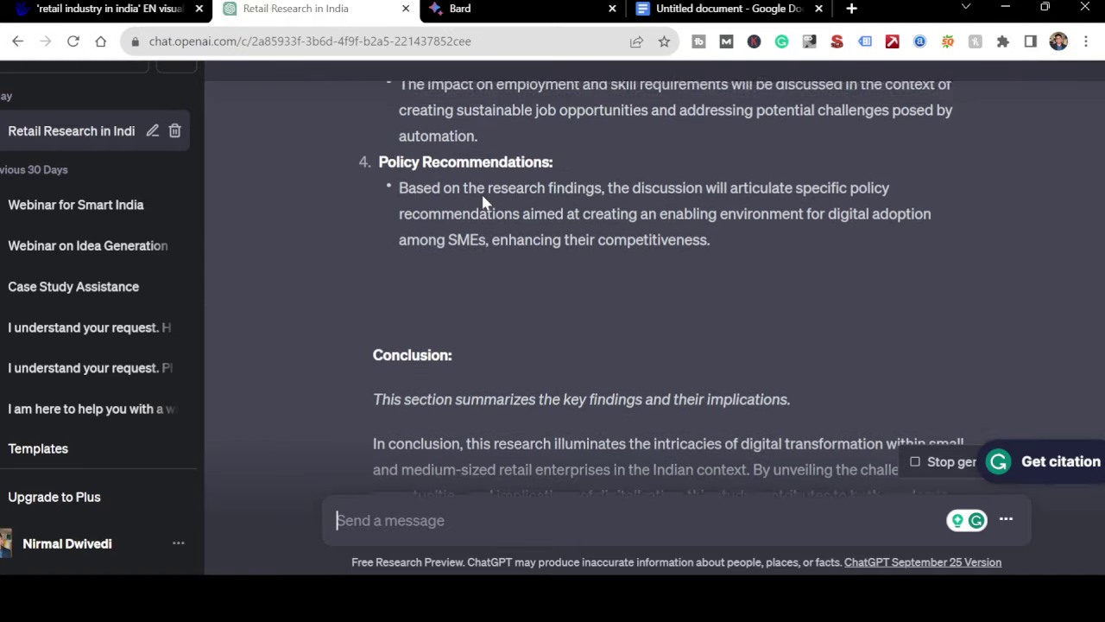
scroll(482, 201, up, 5)
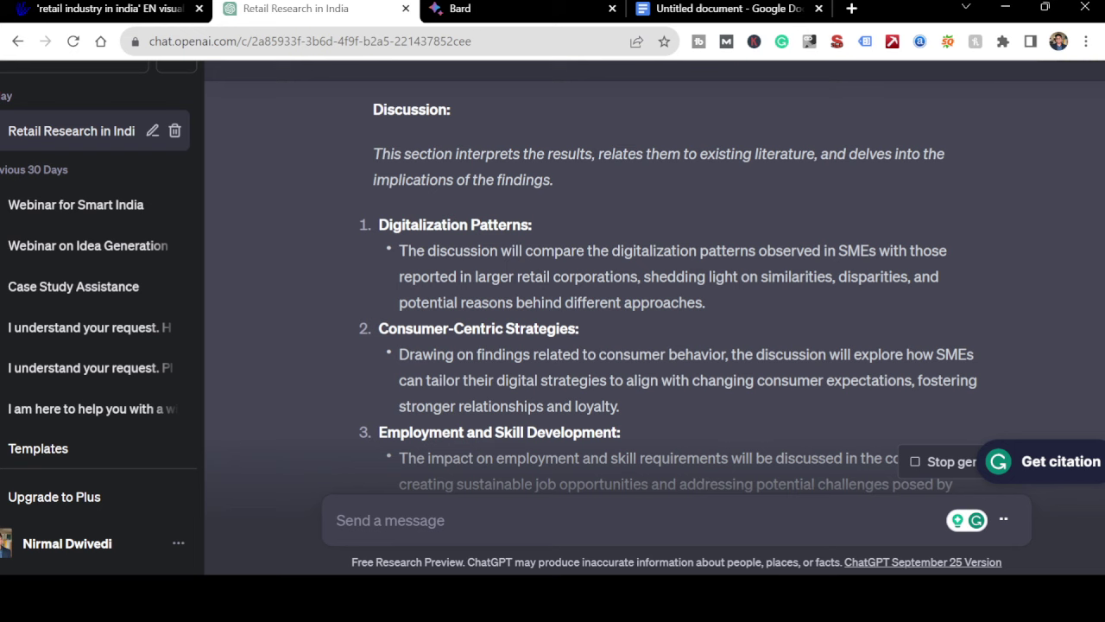
scroll(483, 201, down, 1)
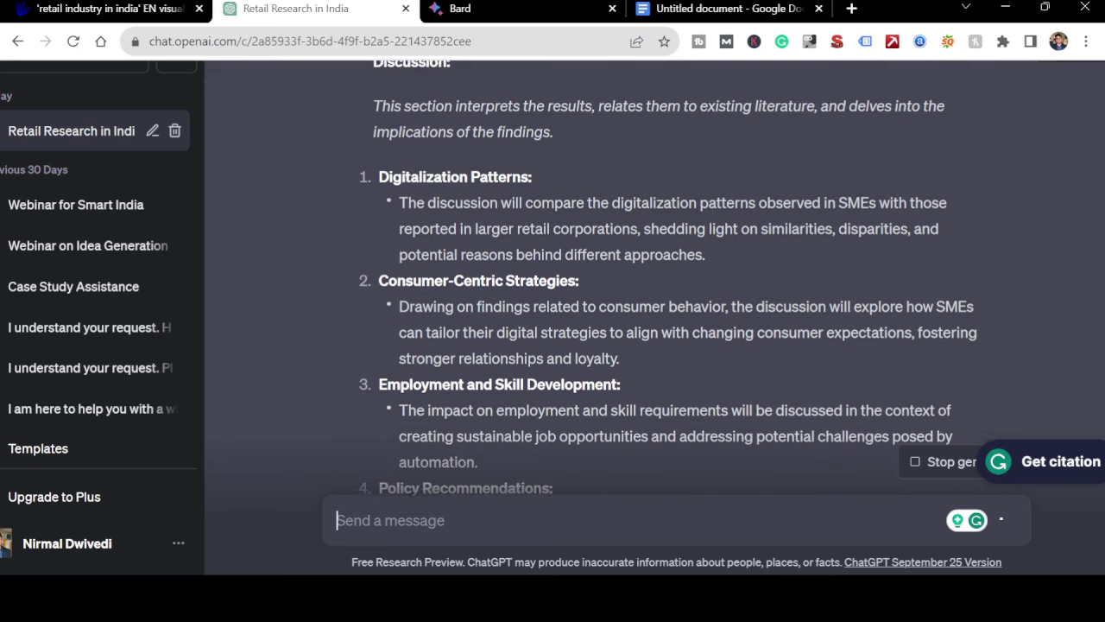
- Switch to Bard and ask "How about digitization patterns in the retail industry in india"
click(484, 9)
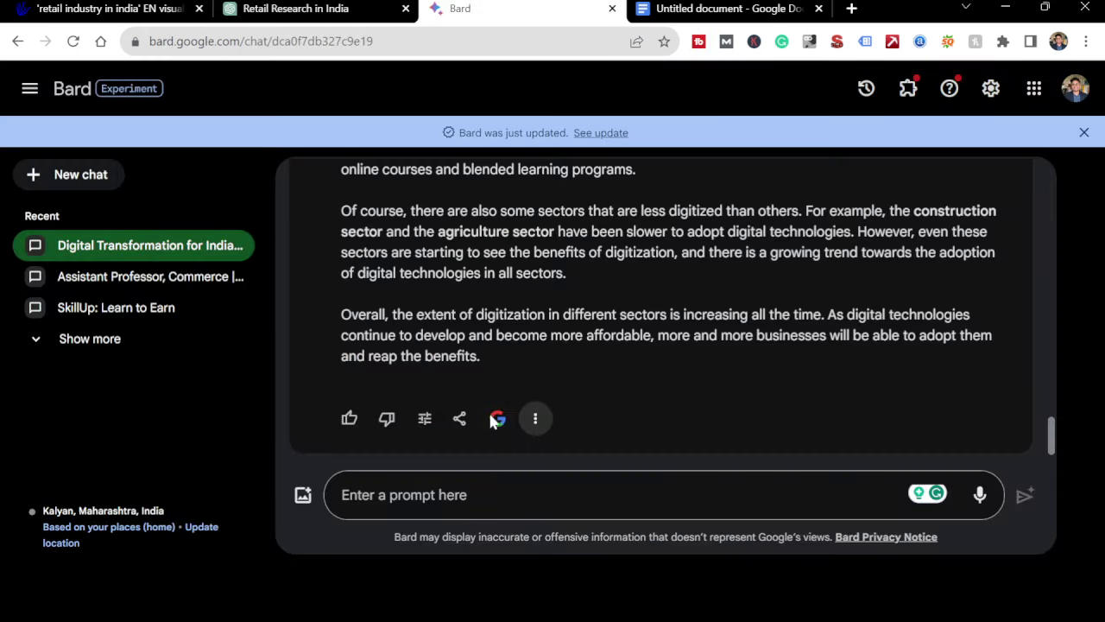
click(470, 500)
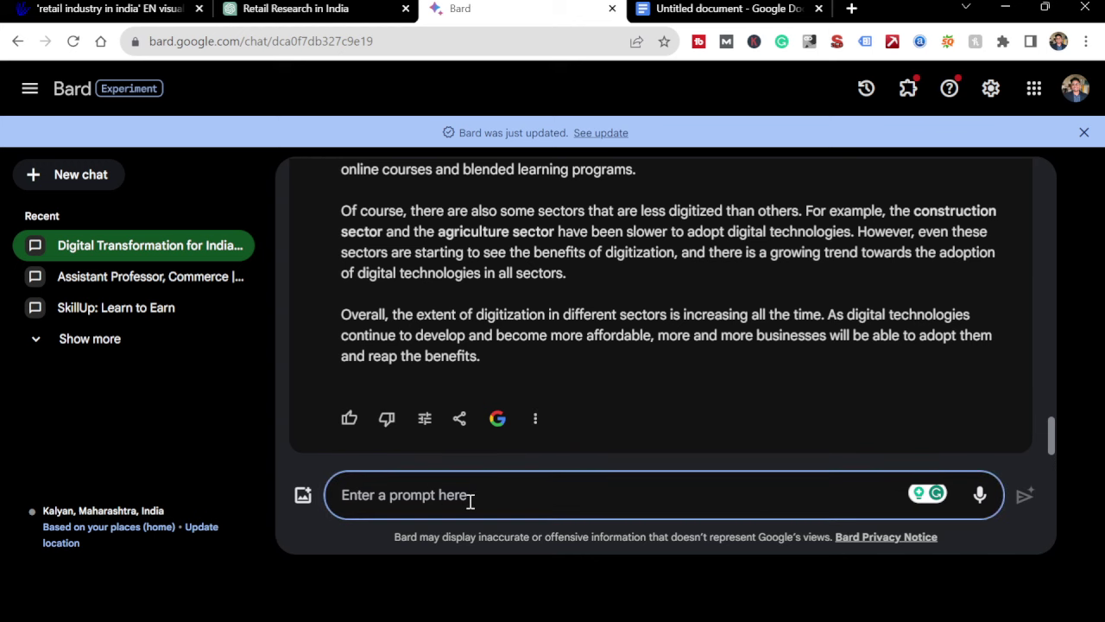
text(Ho)
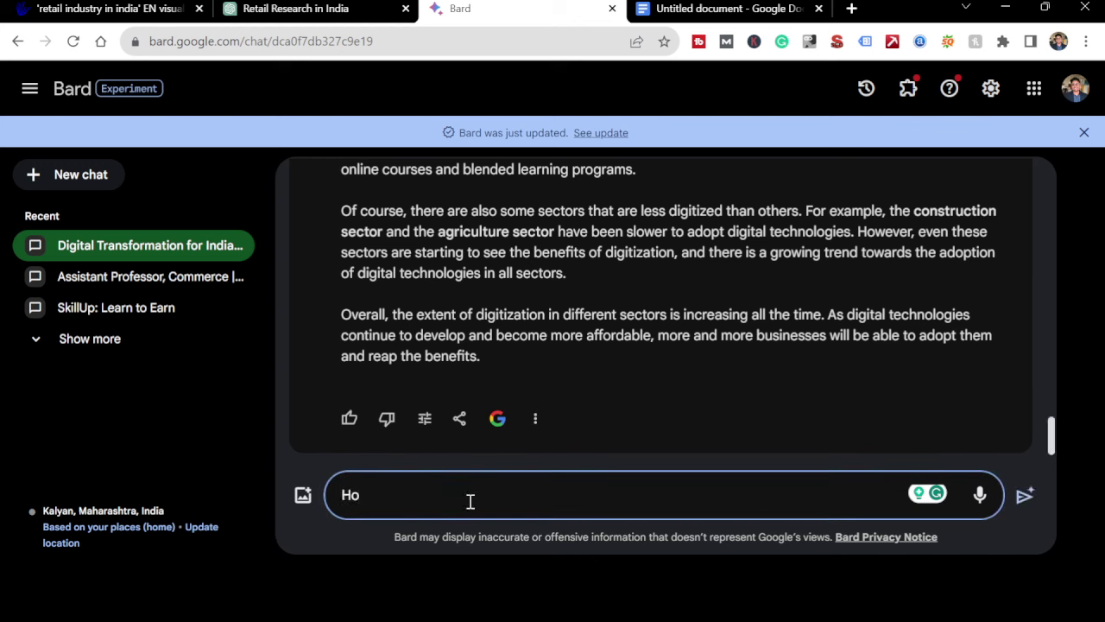
text(w about digitizat)
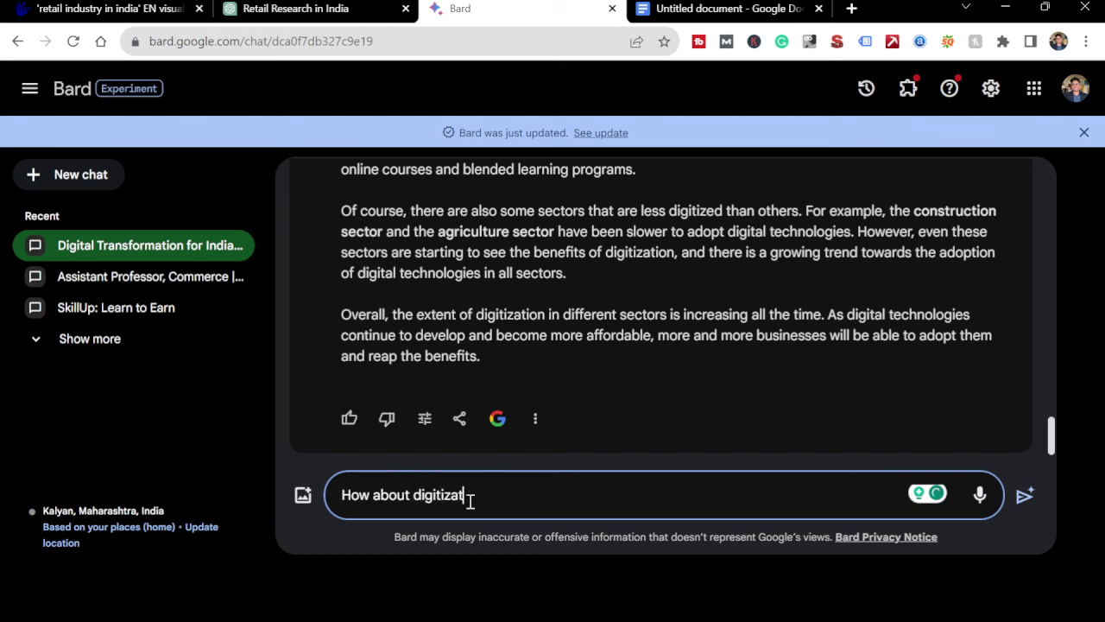
text(ion patterns in the retail industry )
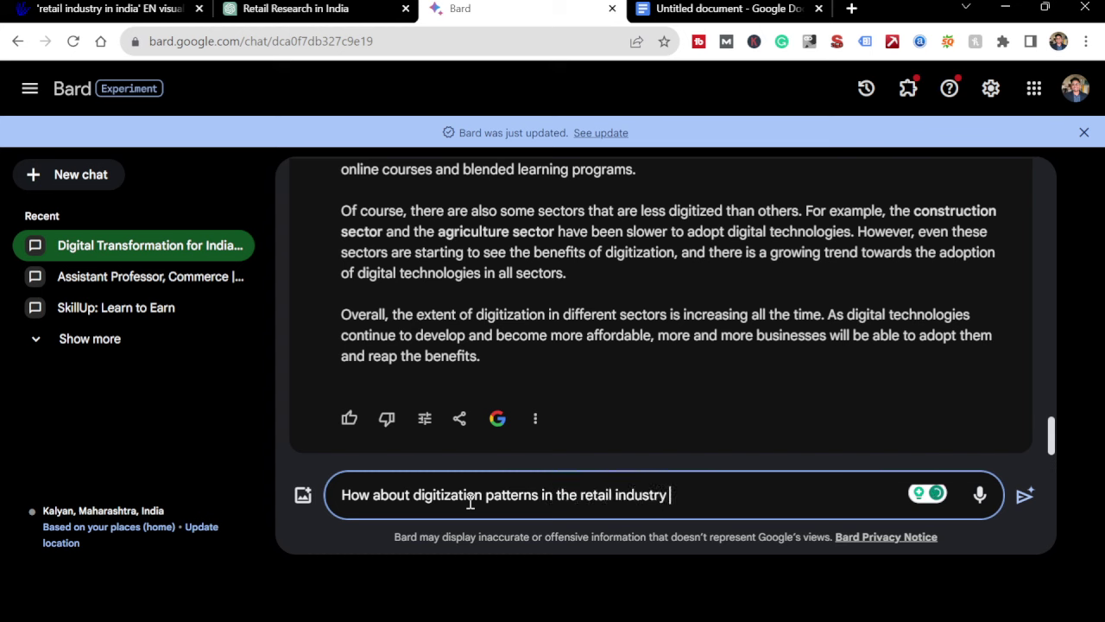
text(in india)
key(Return)
click(498, 426)
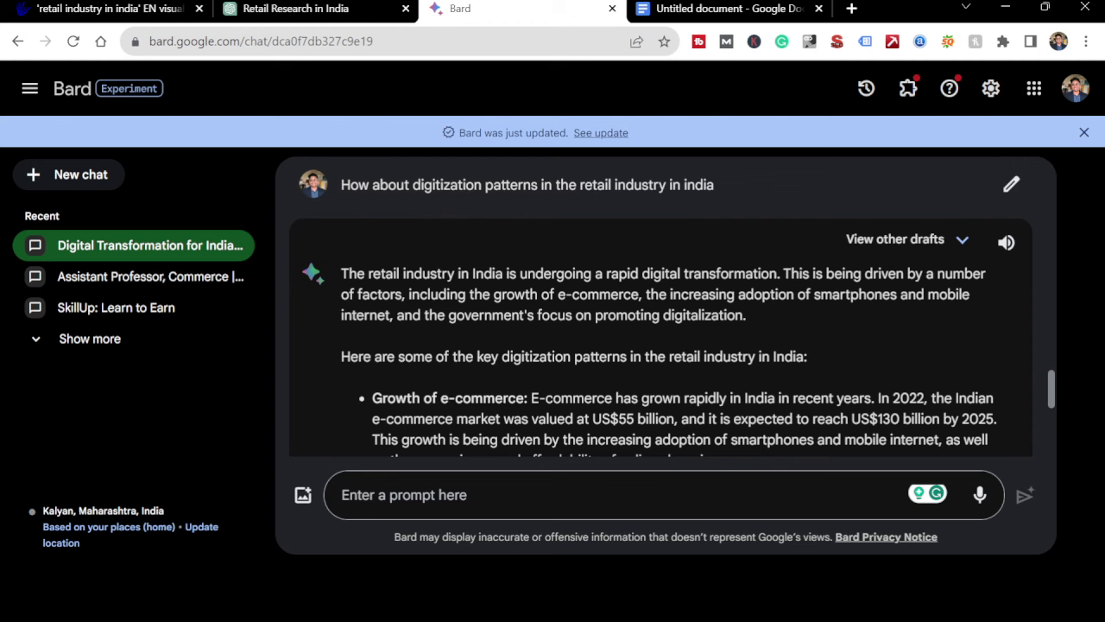
- Skim Bard's answer on retail digitization patterns in India to its end and copy the whole response
scroll(660, 306, down, 15)
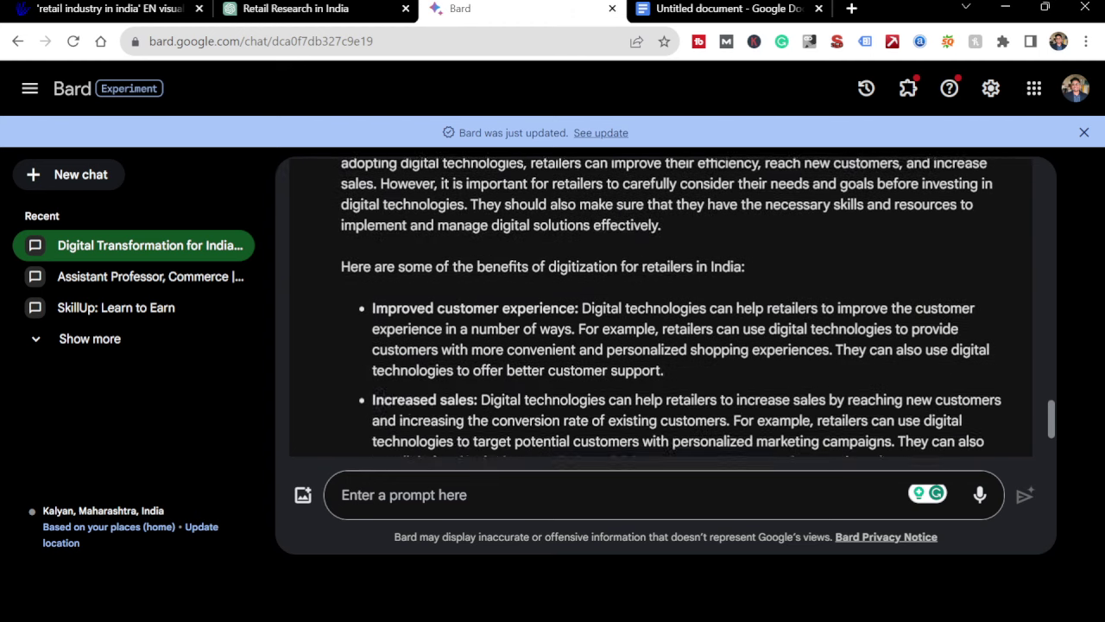
scroll(670, 307, down, 1)
scroll(660, 307, down, 5)
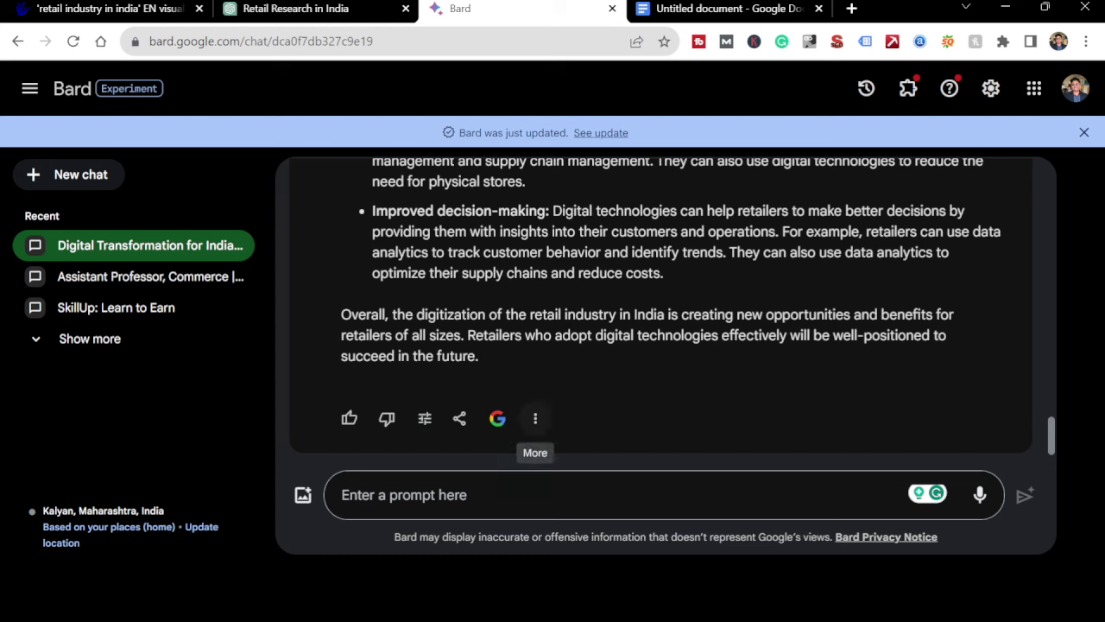
click(536, 418)
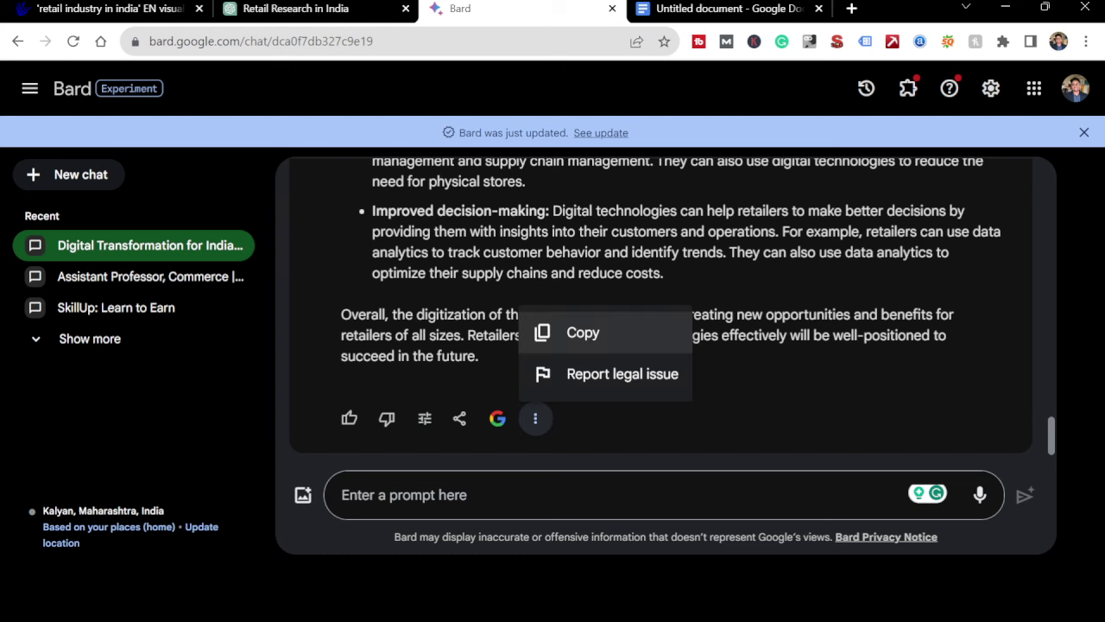
click(596, 337)
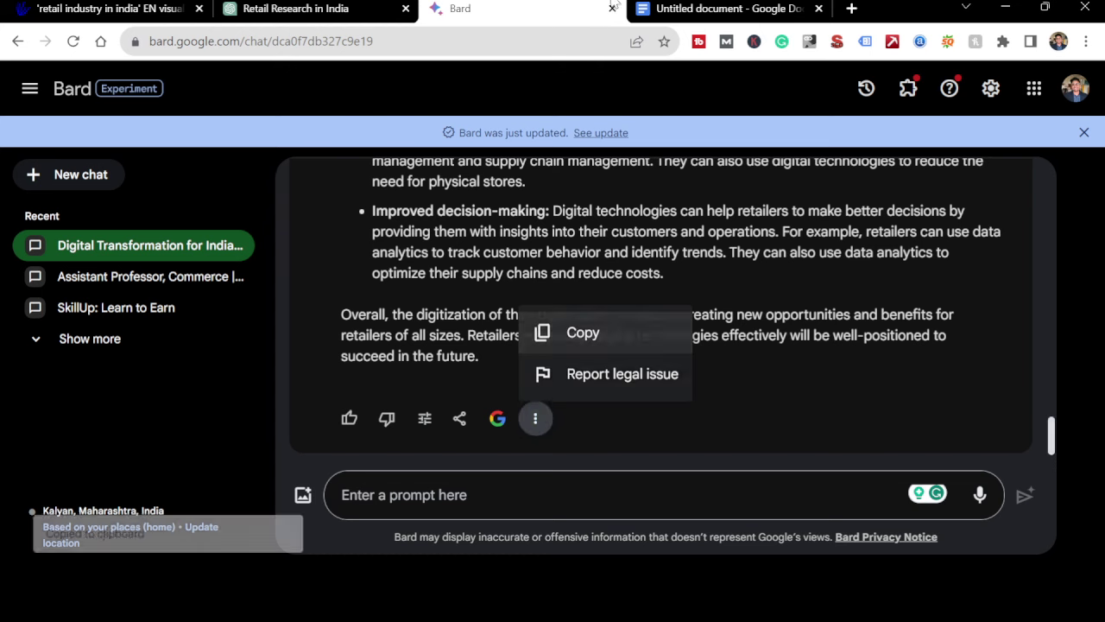
- Switch to the Google Docs document and add the heading "Digitization Patterns in the Retail Industry" at its end
click(704, 7)
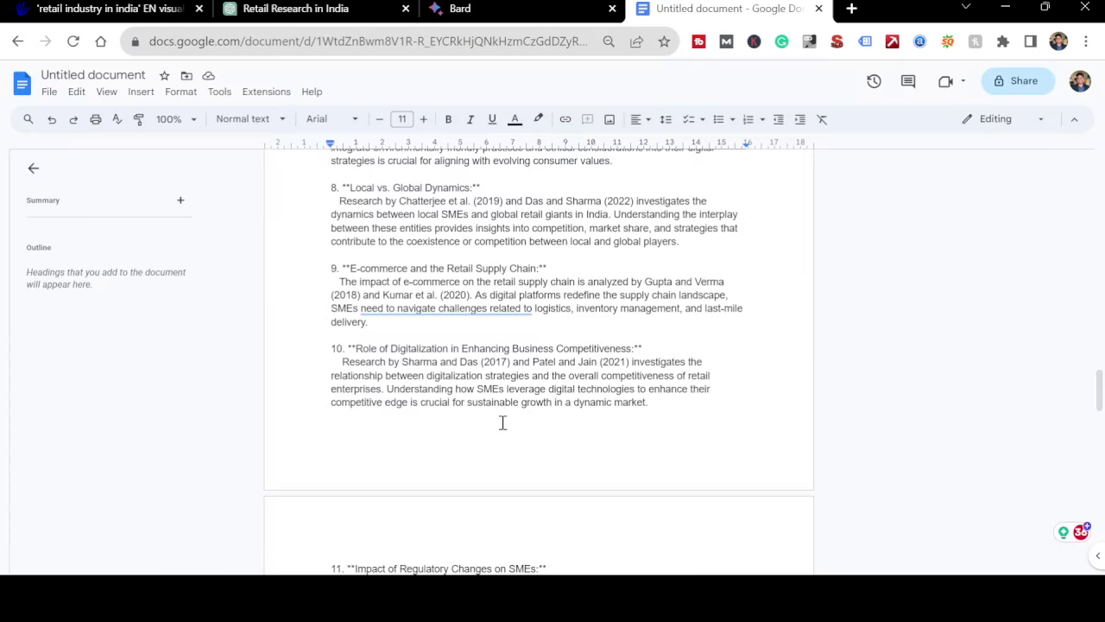
scroll(500, 422, down, 10)
scroll(500, 423, down, 3)
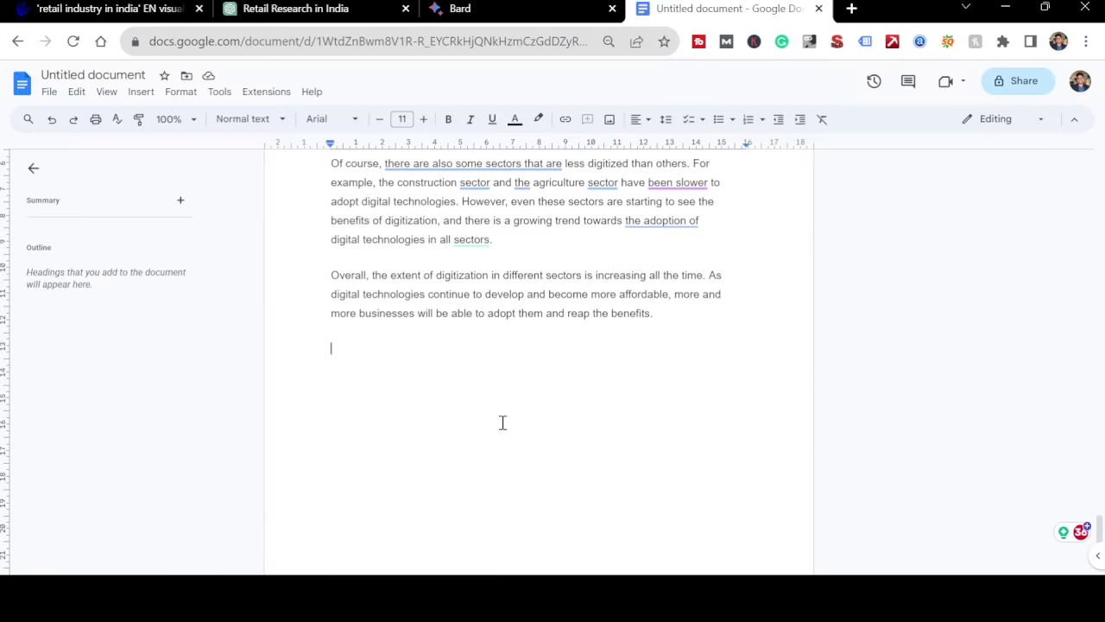
click(381, 379)
text(Digiti)
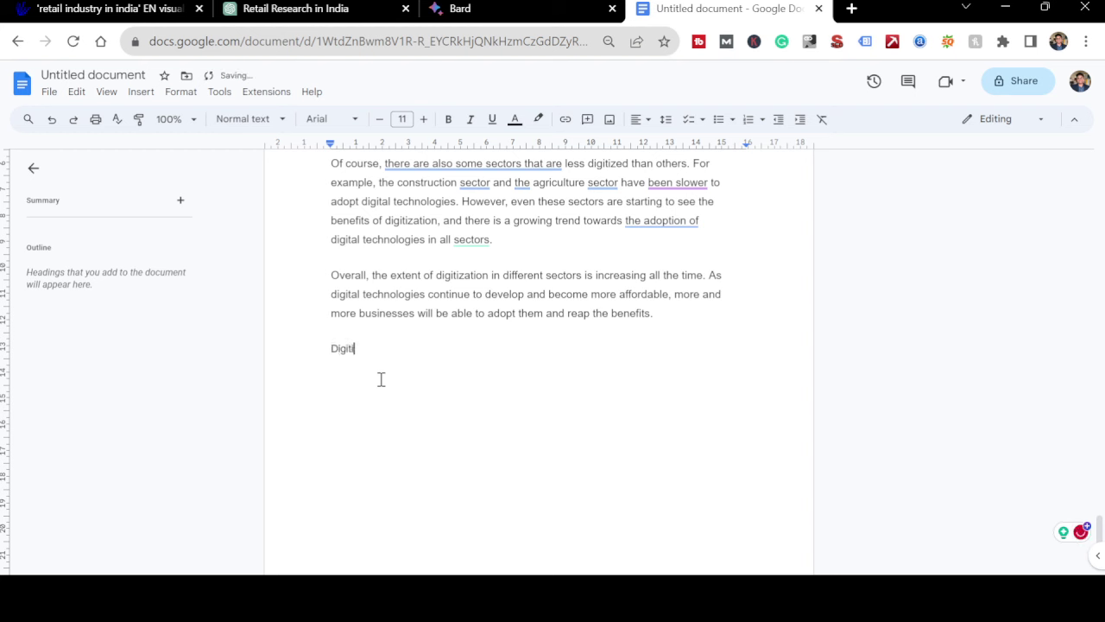
text(zation Patterns in the Retail I)
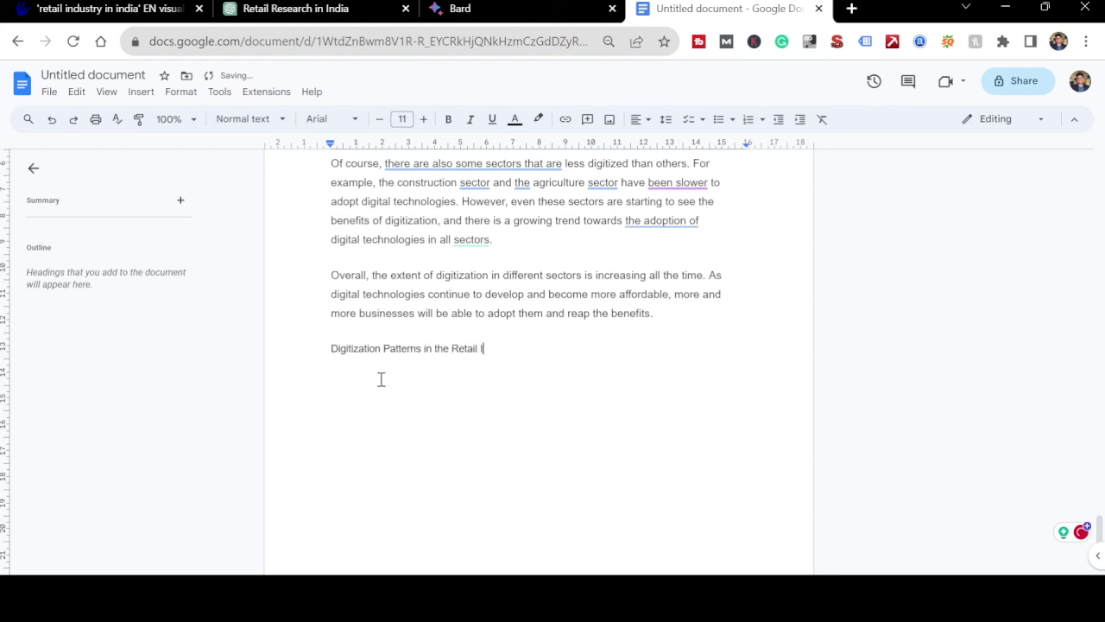
text(ndustry)
key(Return)
key(BackSpace)
- Make the Digitization Patterns in the Retail Industry heading bold and paste Bard's copied answer beneath it
key(shift+Home)
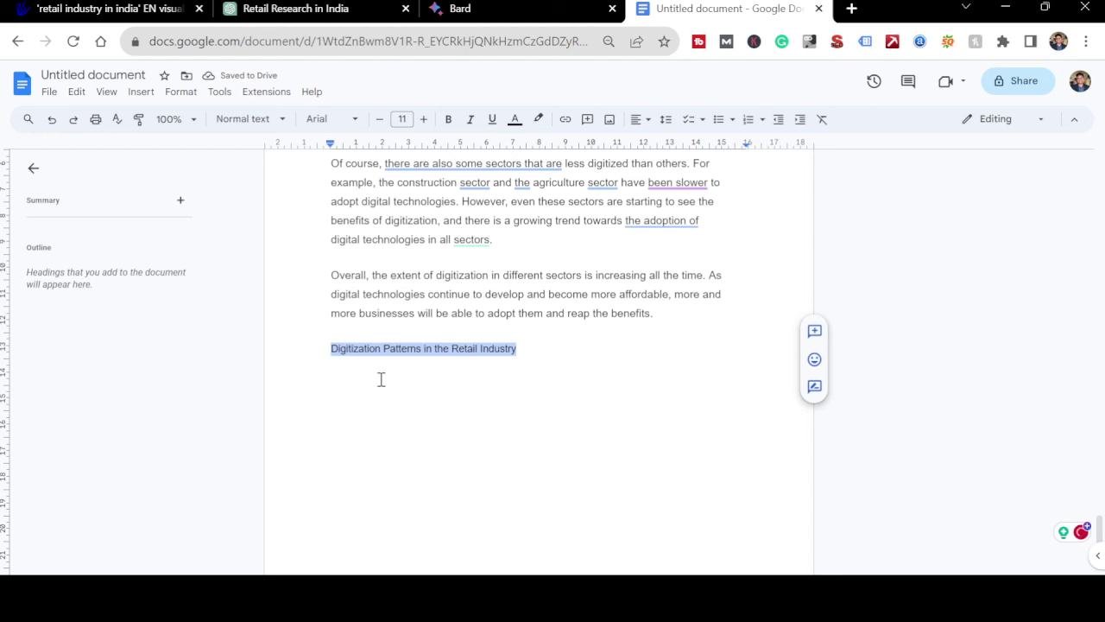
key(ctrl+b)
key(End)
key(Return)
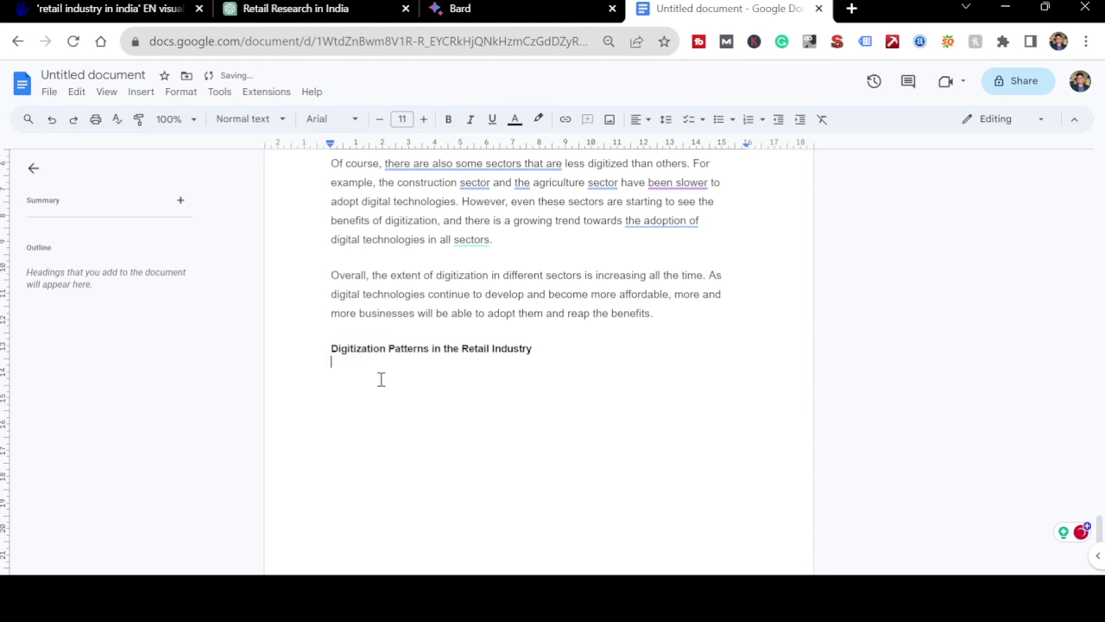
key(ctrl+v)
scroll(447, 407, down, 3)
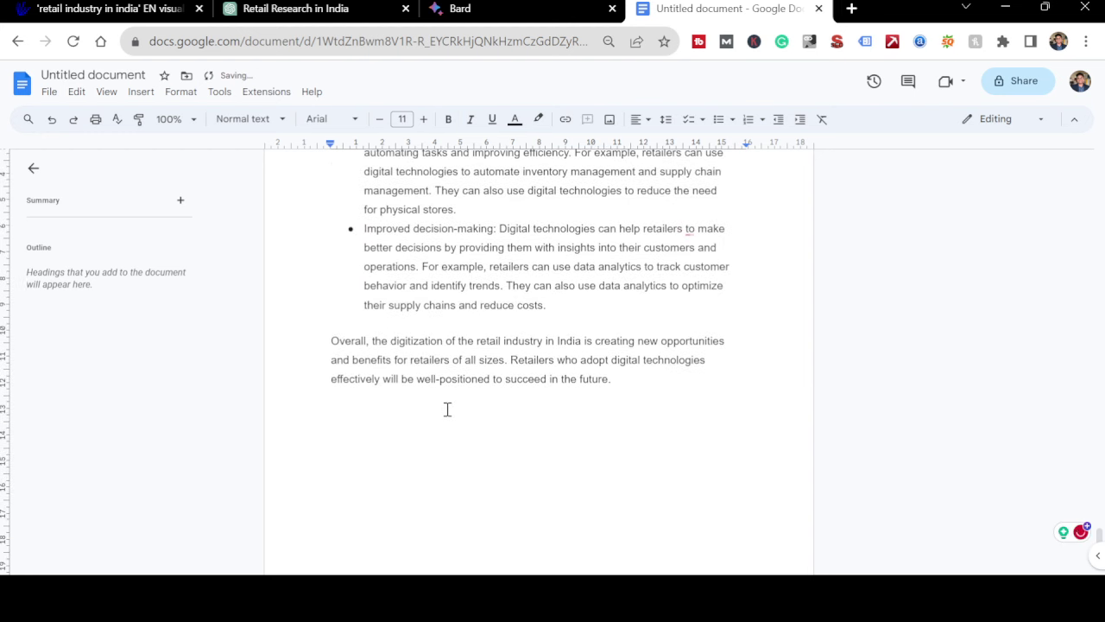
- Switch to ChatGPT and check the numbered Discussion topics for the one following Digitalization Patterns
click(337, 5)
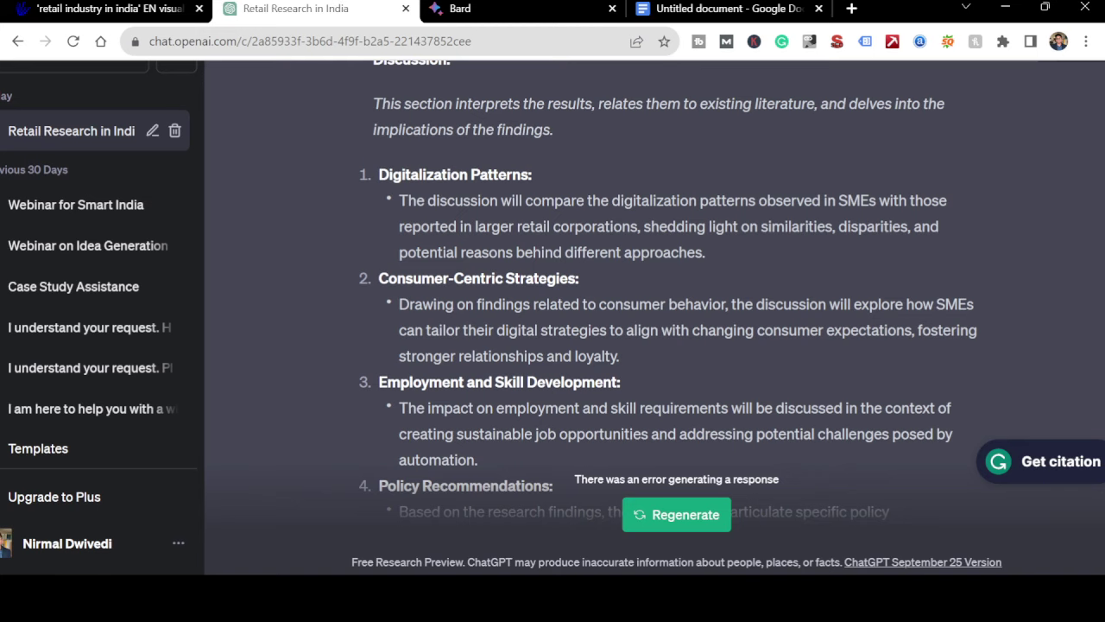
scroll(668, 292, down, 3)
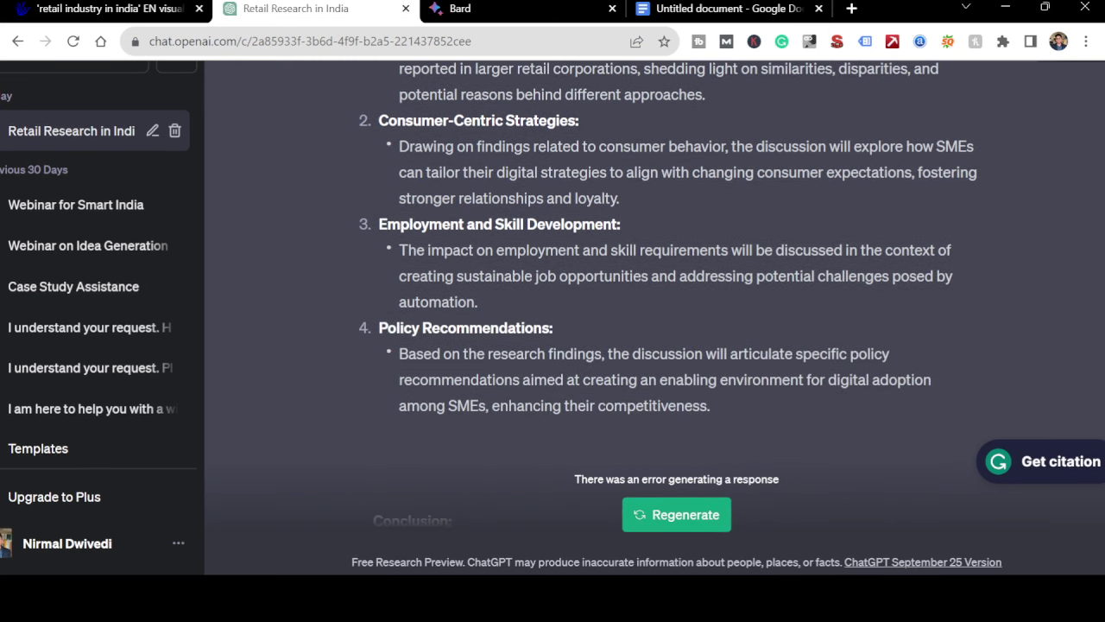
scroll(668, 292, up, 3)
scroll(668, 317, up, 1)
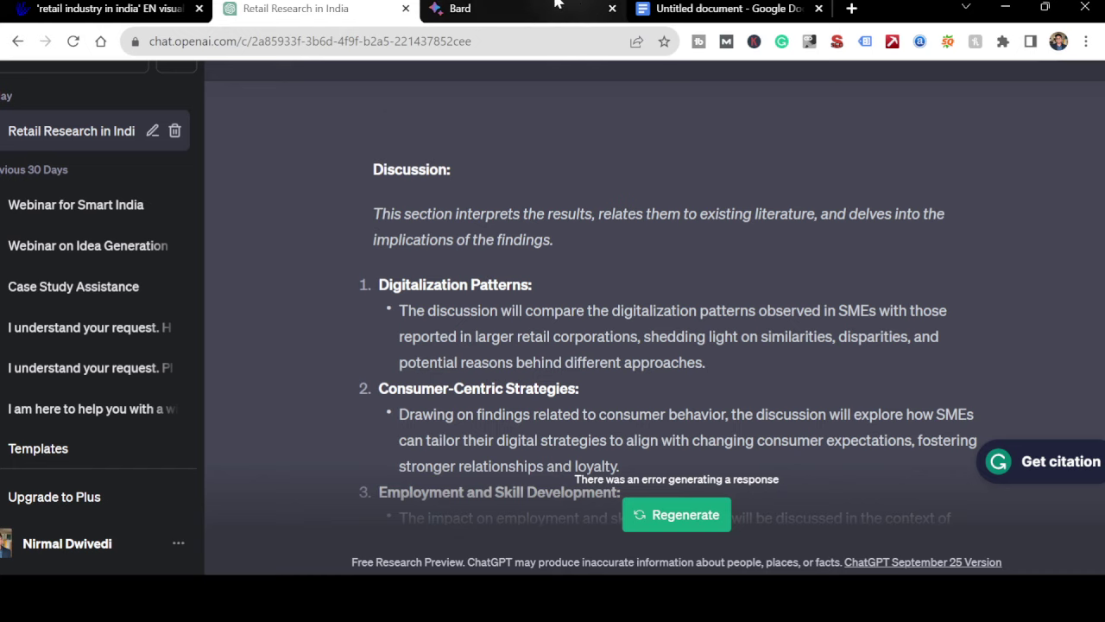
- Switch to Bard and ask "How about the consumer centric strategies"
click(488, 8)
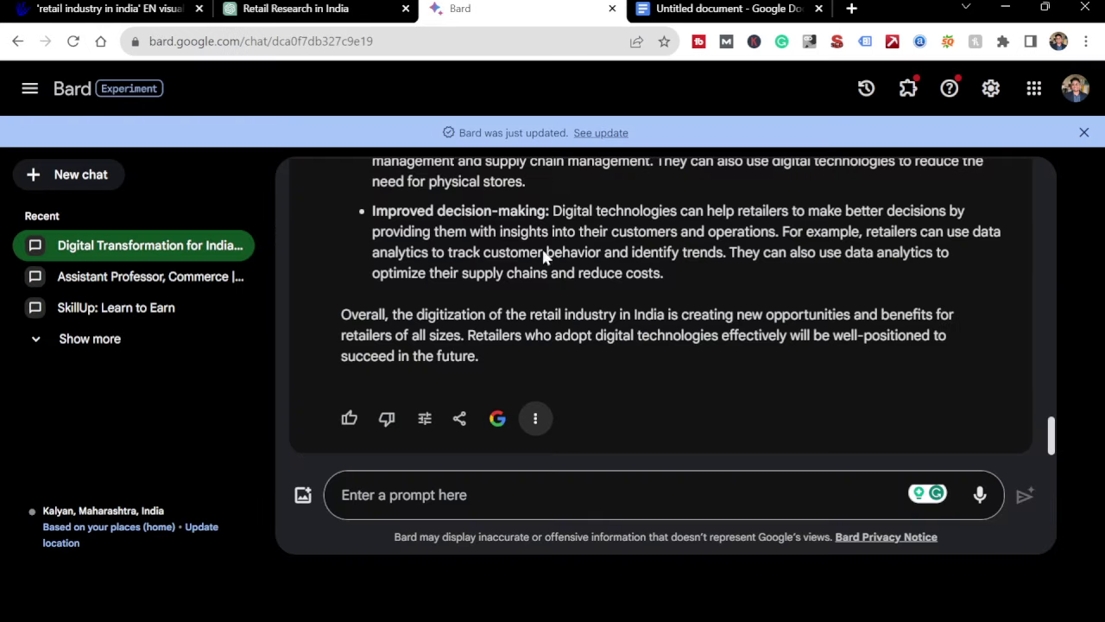
click(509, 495)
text(How a)
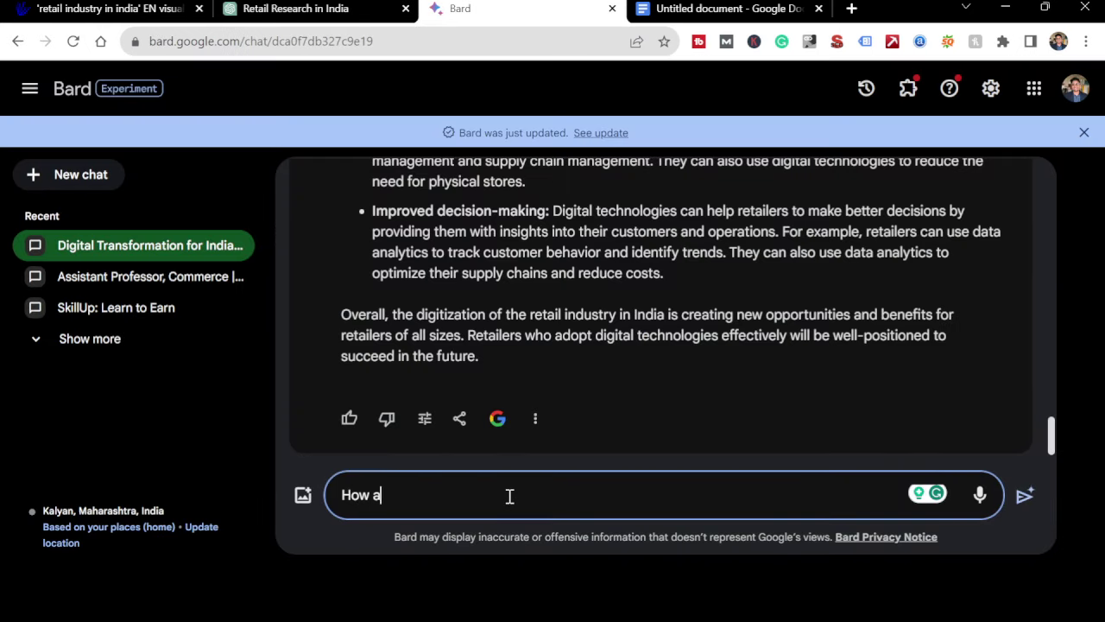
text(bout the consumer )
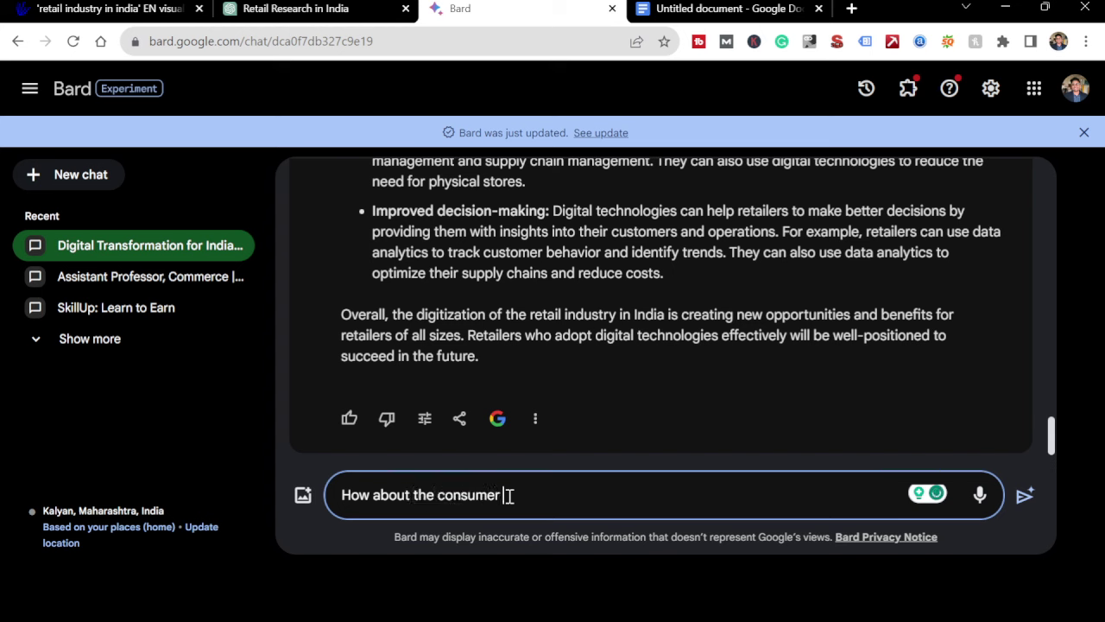
text(centric strategies)
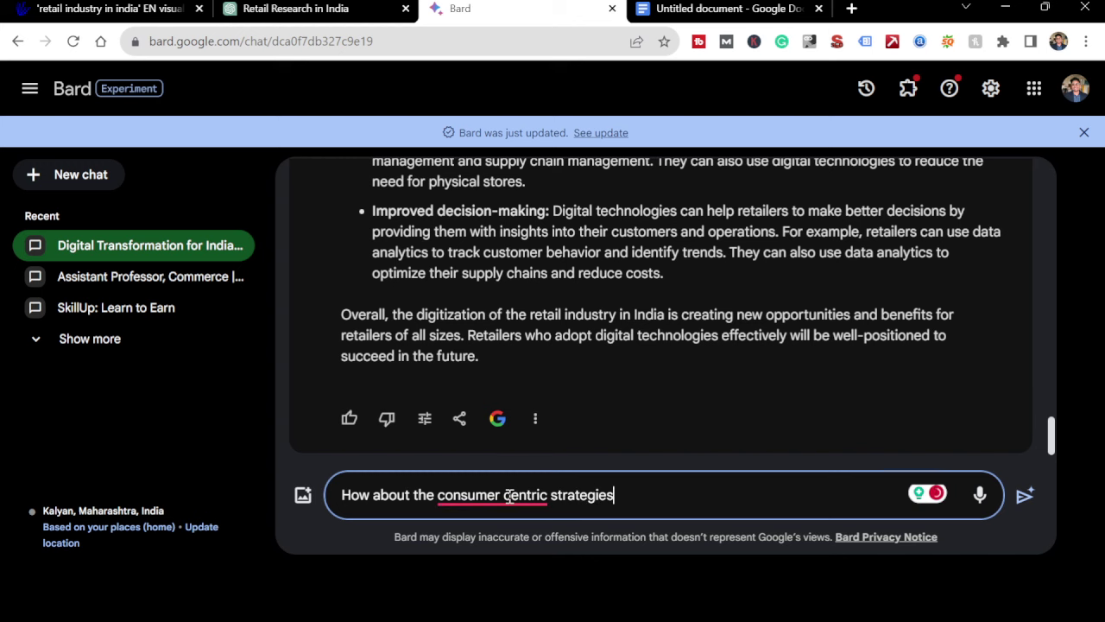
key(Return)
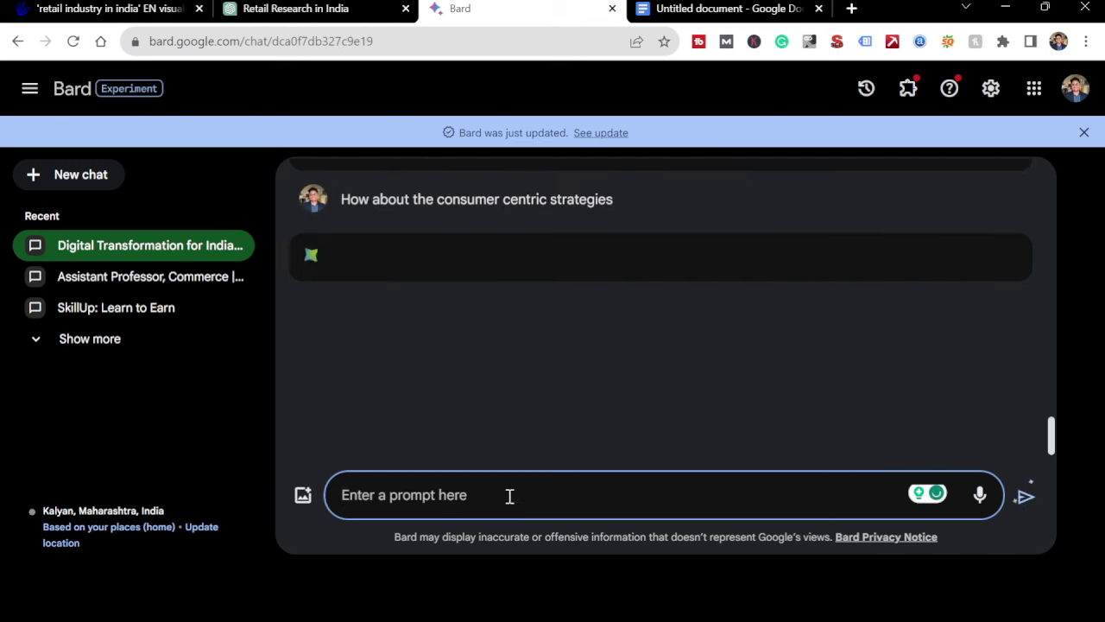
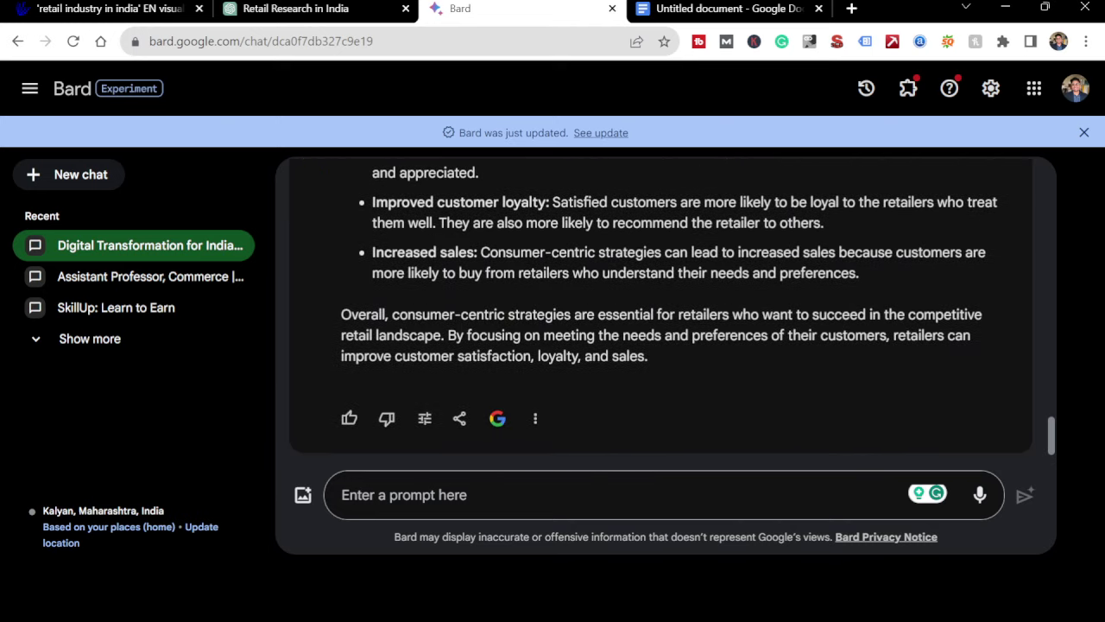
- Copy Bard's consumer-centric strategies answer, then add the heading "Consumer Centric Strategies" at the end of the Google Docs document
click(535, 418)
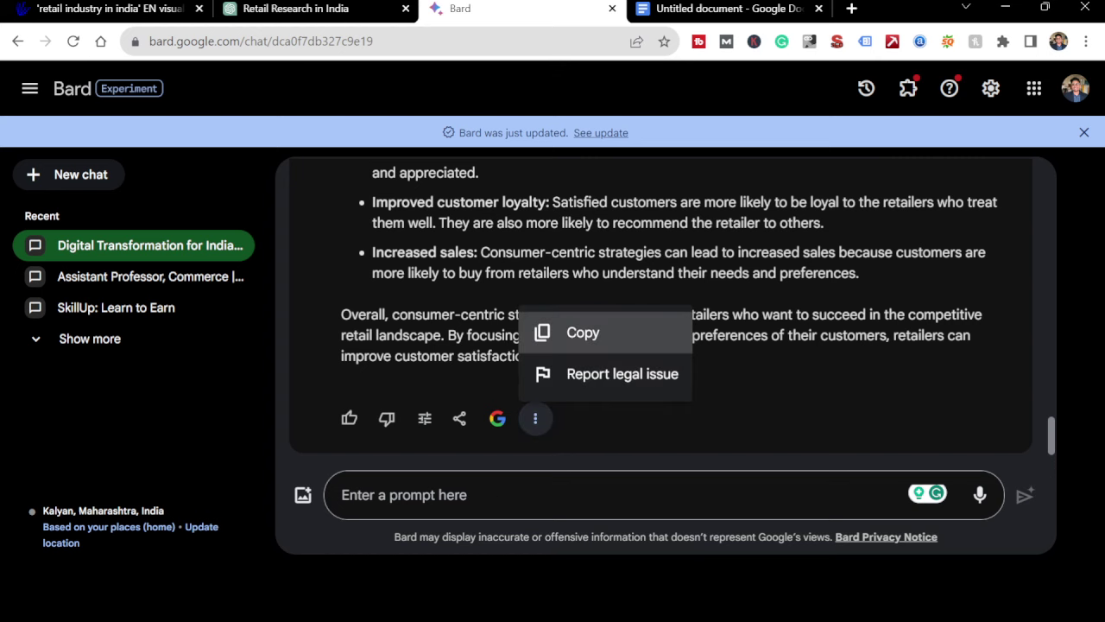
click(572, 340)
click(724, 8)
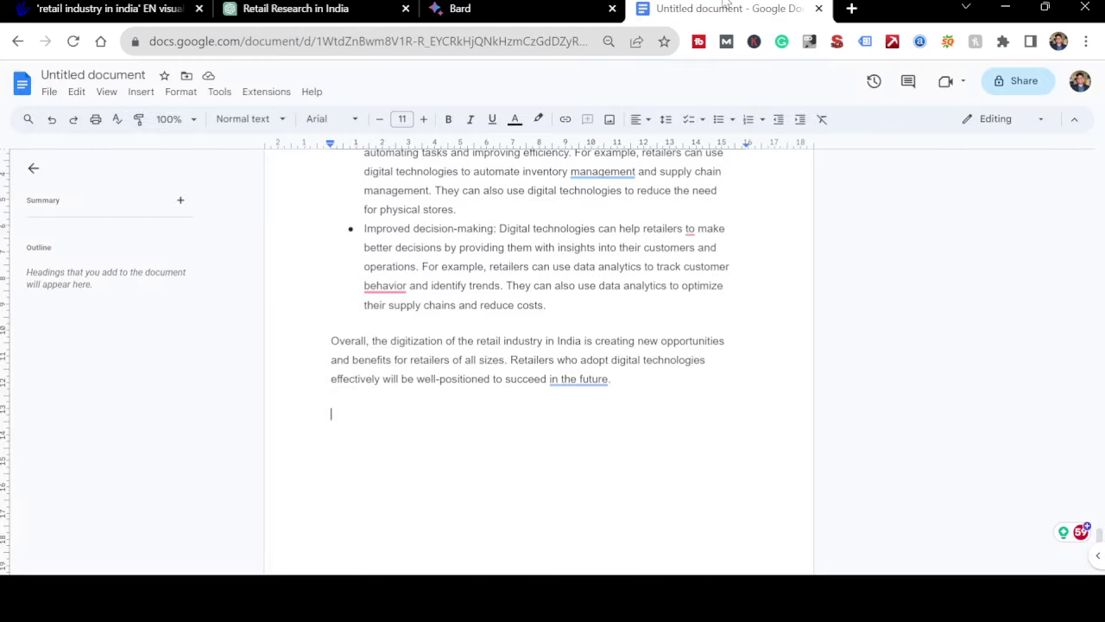
click(447, 423)
text(Consum)
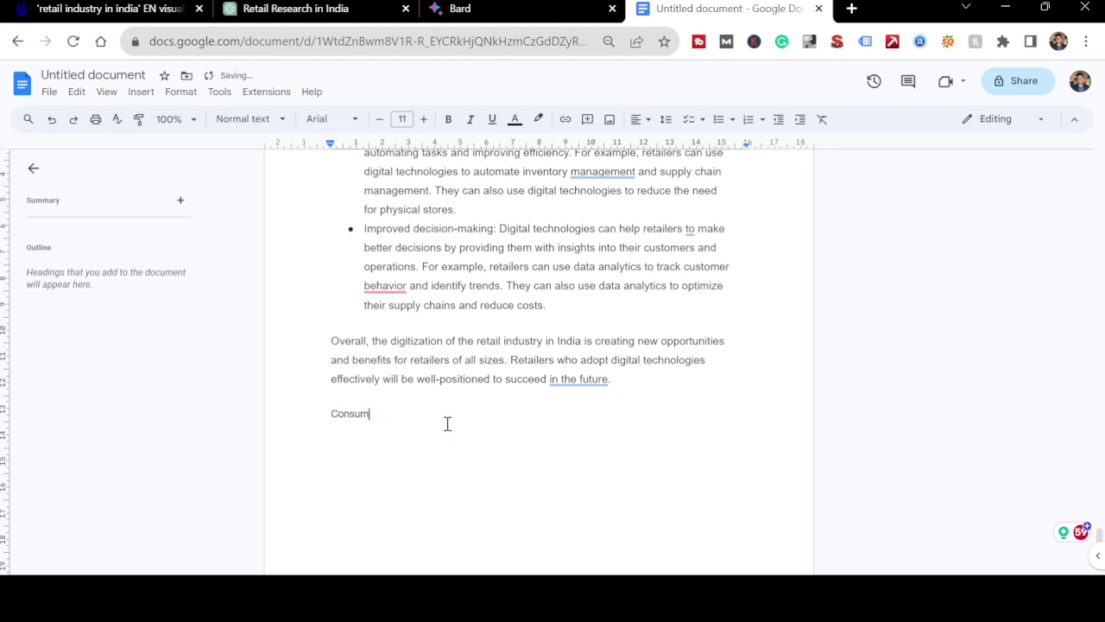
text(er Centric Strategies)
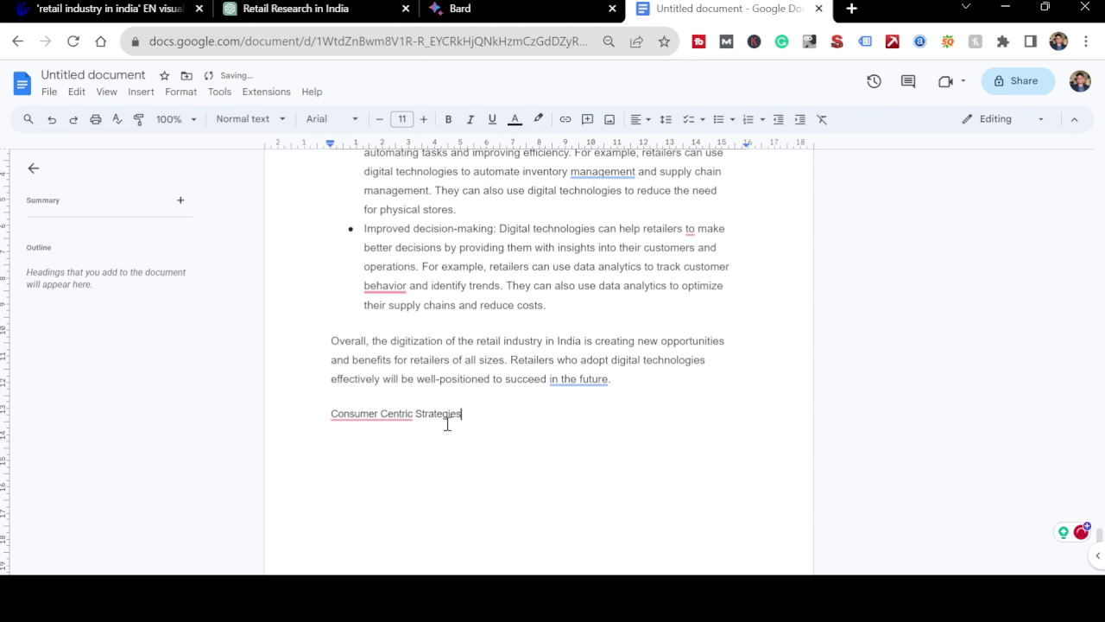
key(Return)
key(BackSpace)
- Make the Consumer Centric Strategies heading bold and paste the copied Bard answer beneath it
key(shift+Home)
key(ctrl+b)
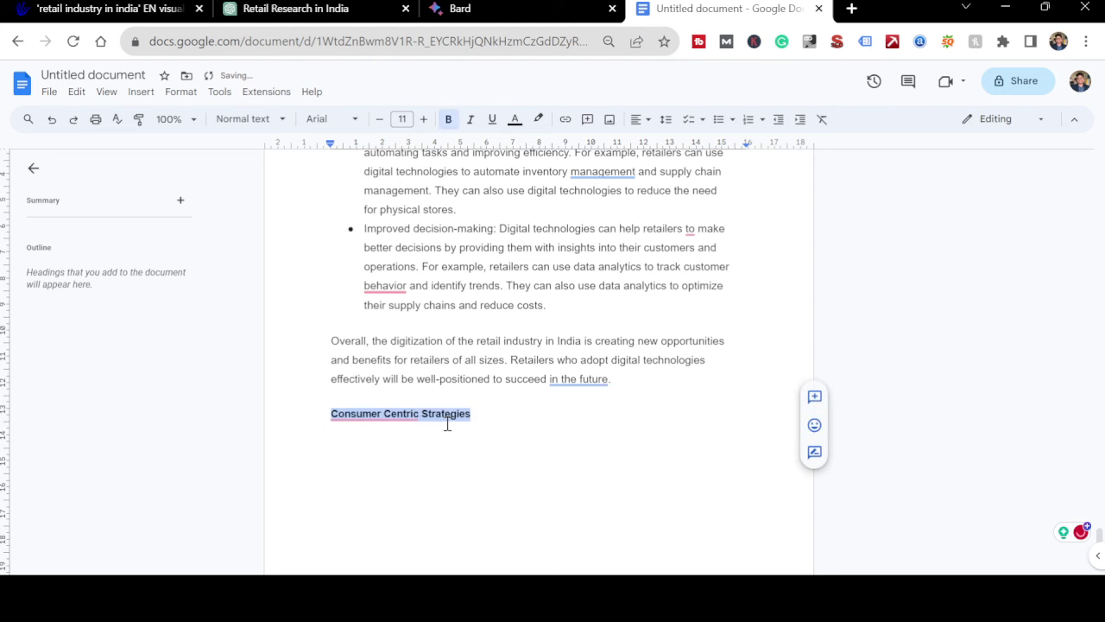
key(End)
key(Return)
key(ctrl+v)
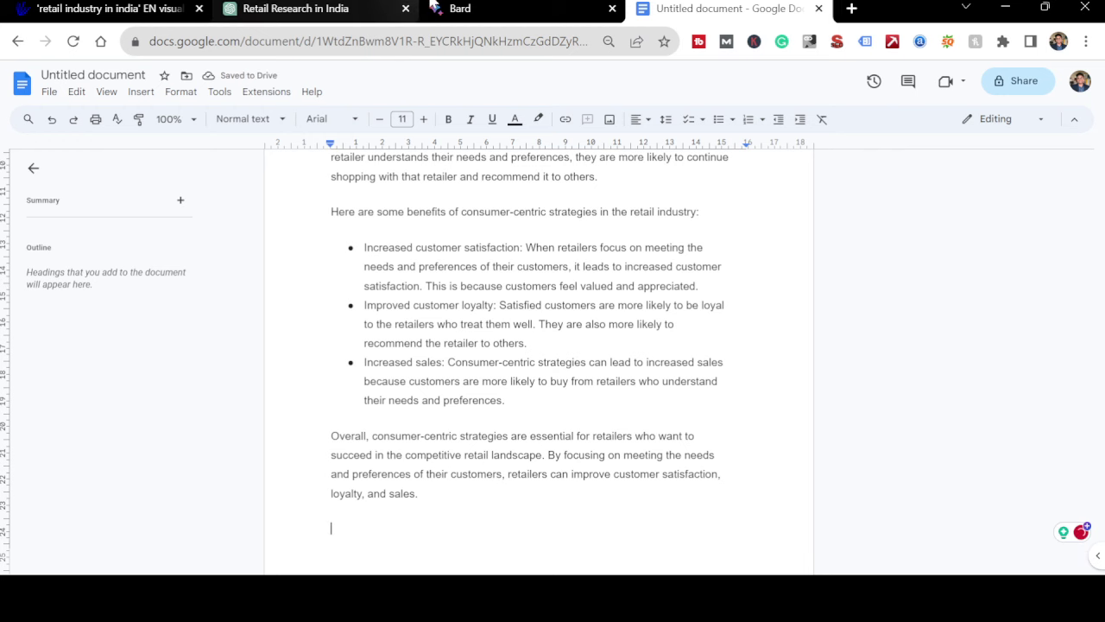
- Switch to Bard and send the prompt "Lets finish off this article with a conclusion"
click(503, 7)
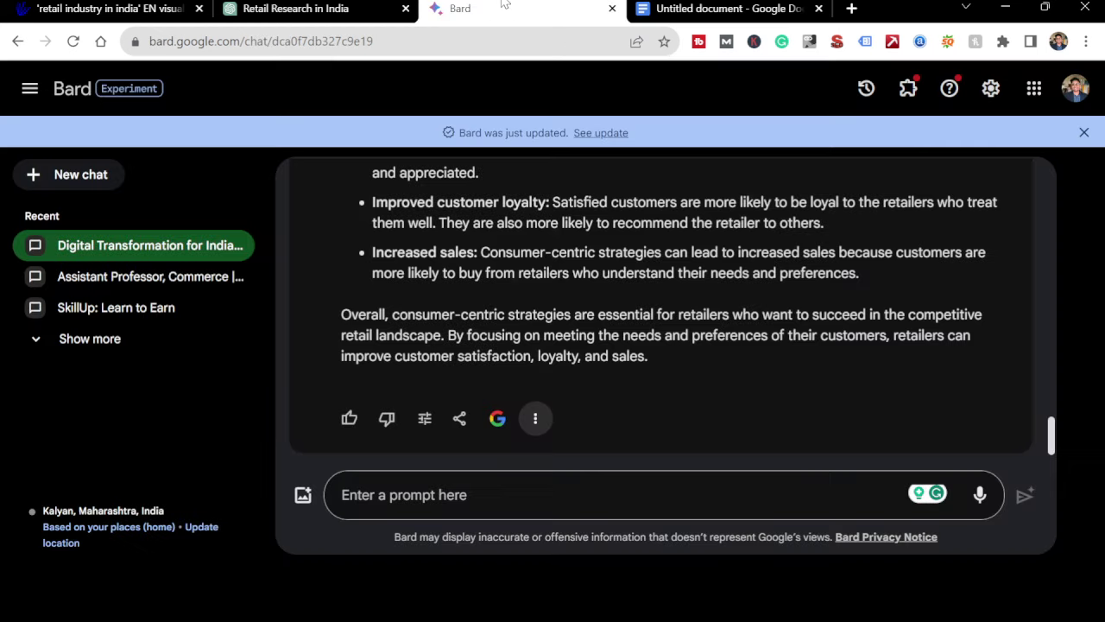
click(495, 489)
text(Le)
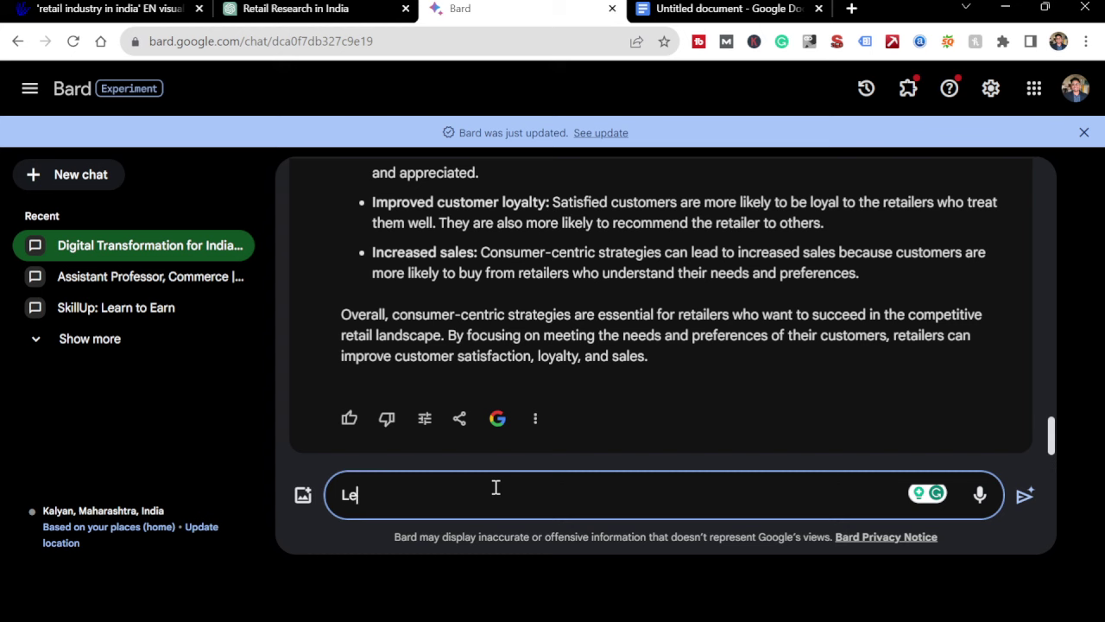
text(ts finish o)
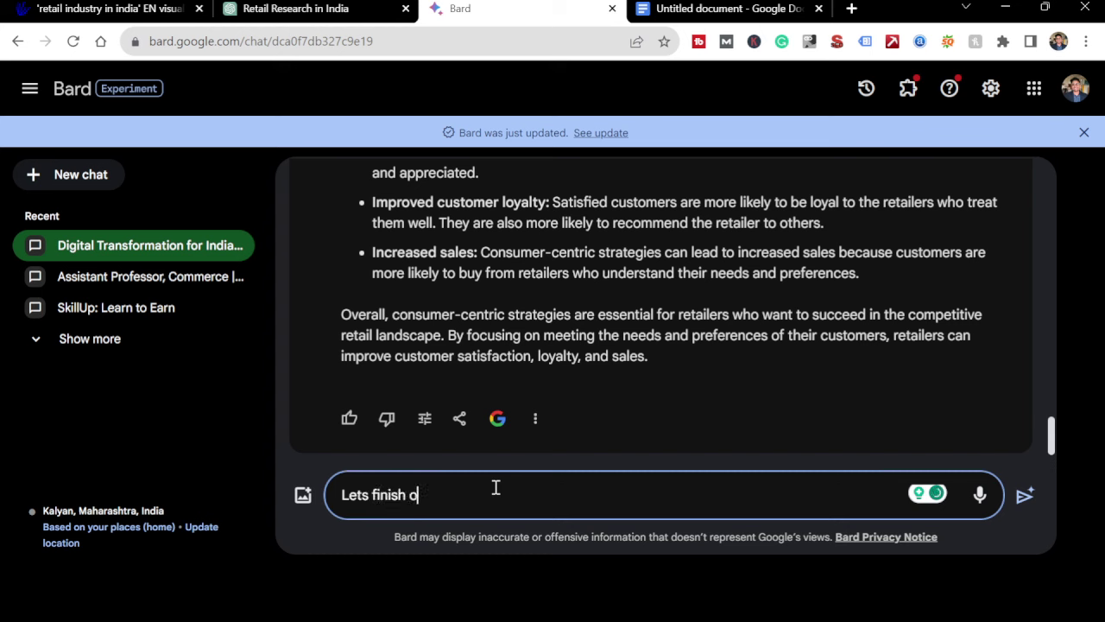
text(ff this article with a)
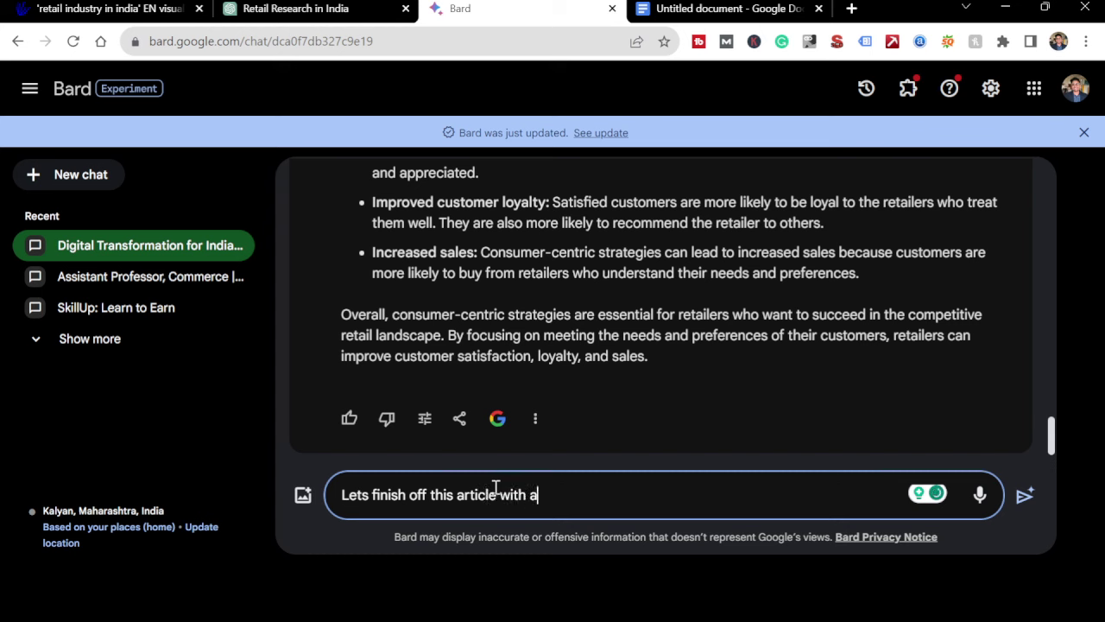
text( conclusion)
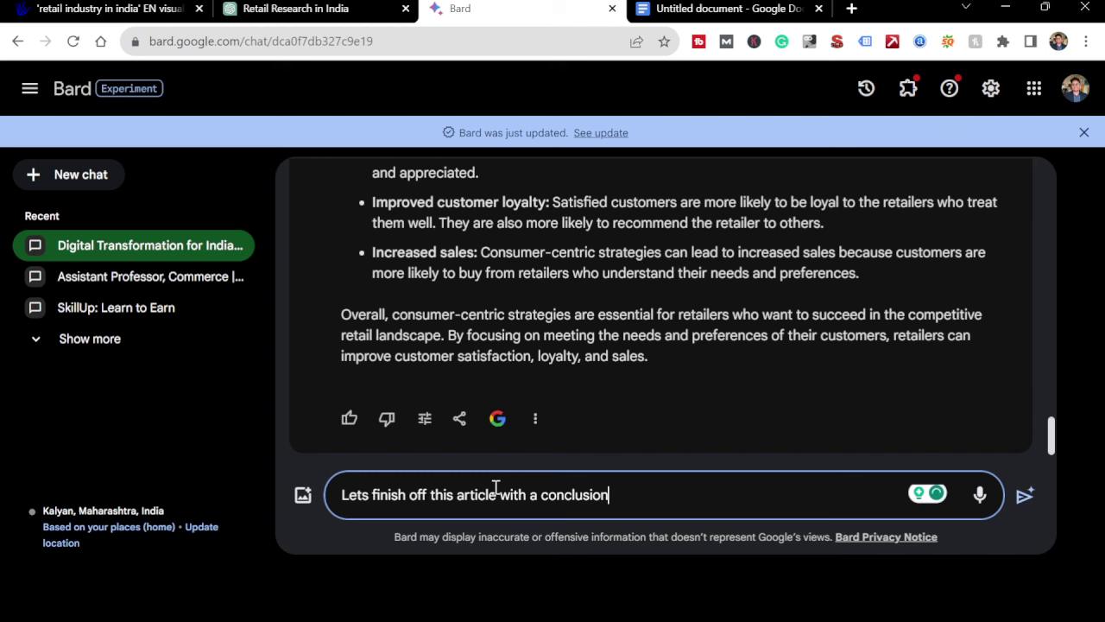
key(Return)
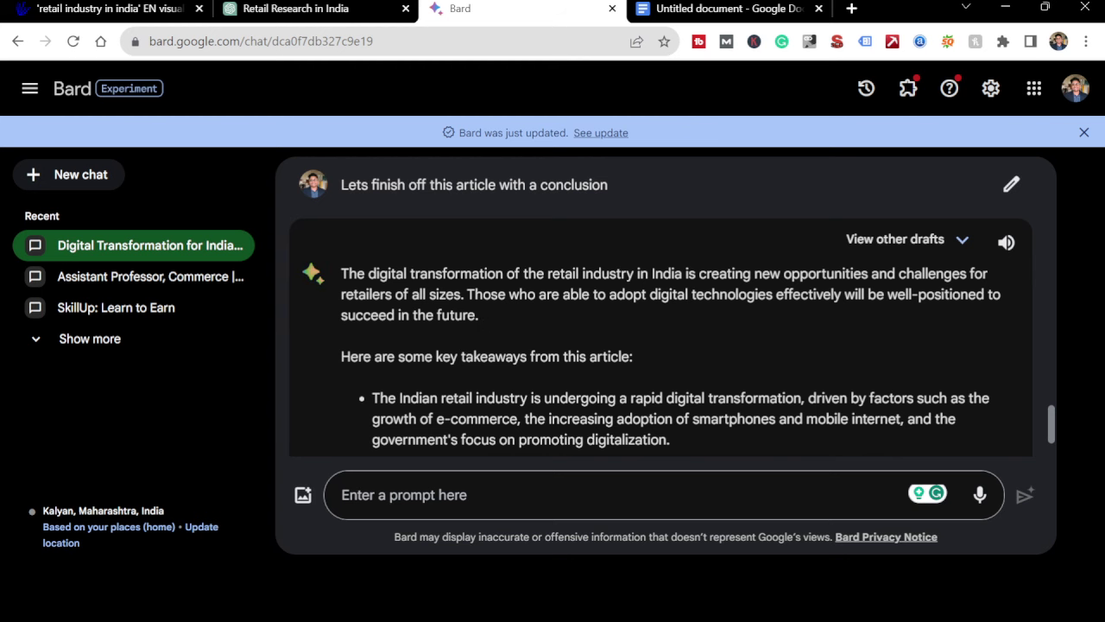
- Skim Bard's conclusion to its end and send the follow-up prompt "I want the conclusion to be in a paragraph"
scroll(660, 308, down, 4)
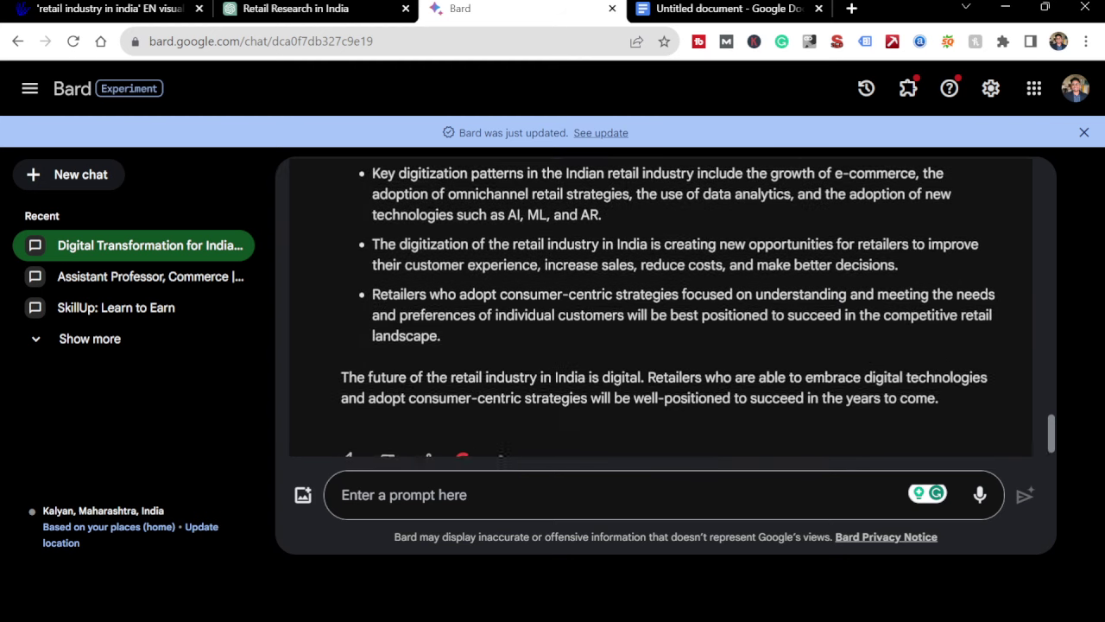
scroll(661, 308, up, 2)
scroll(661, 309, down, 3)
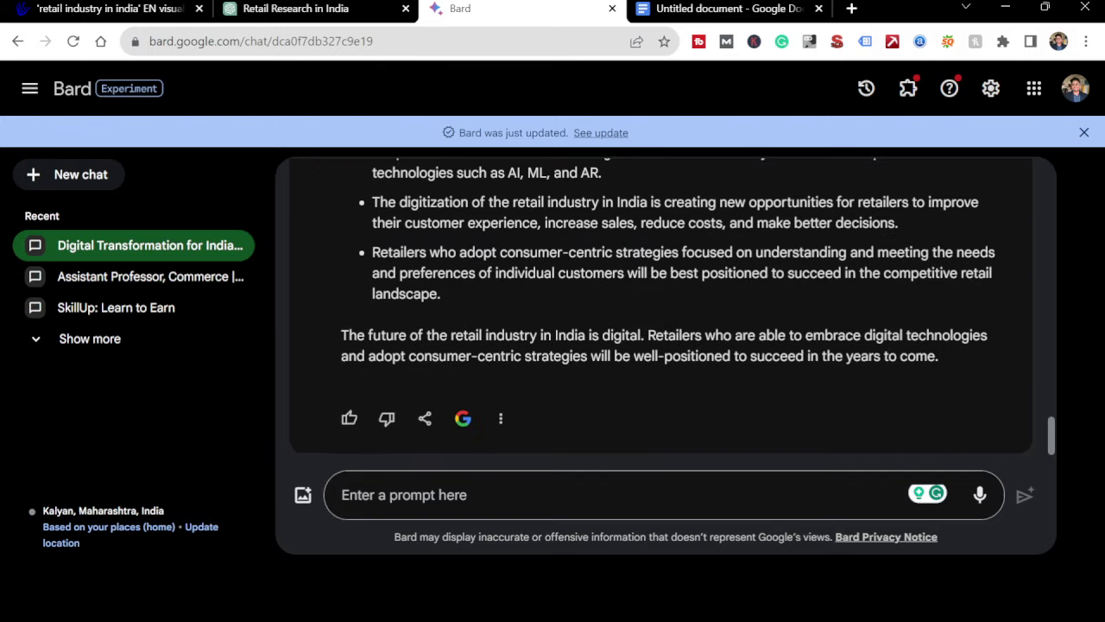
click(498, 489)
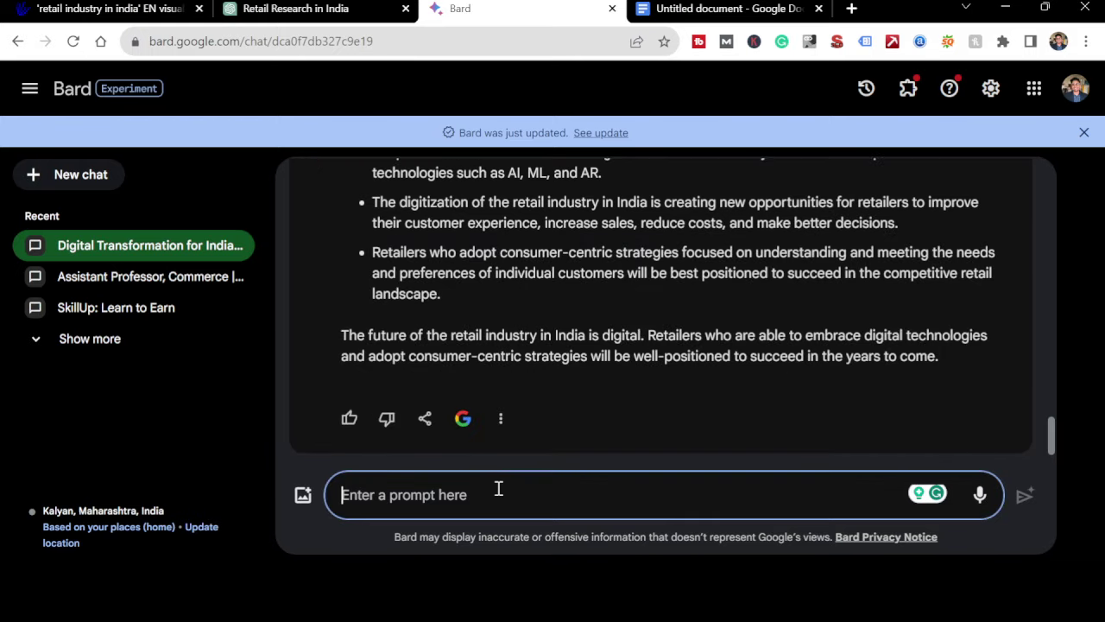
text(I want )
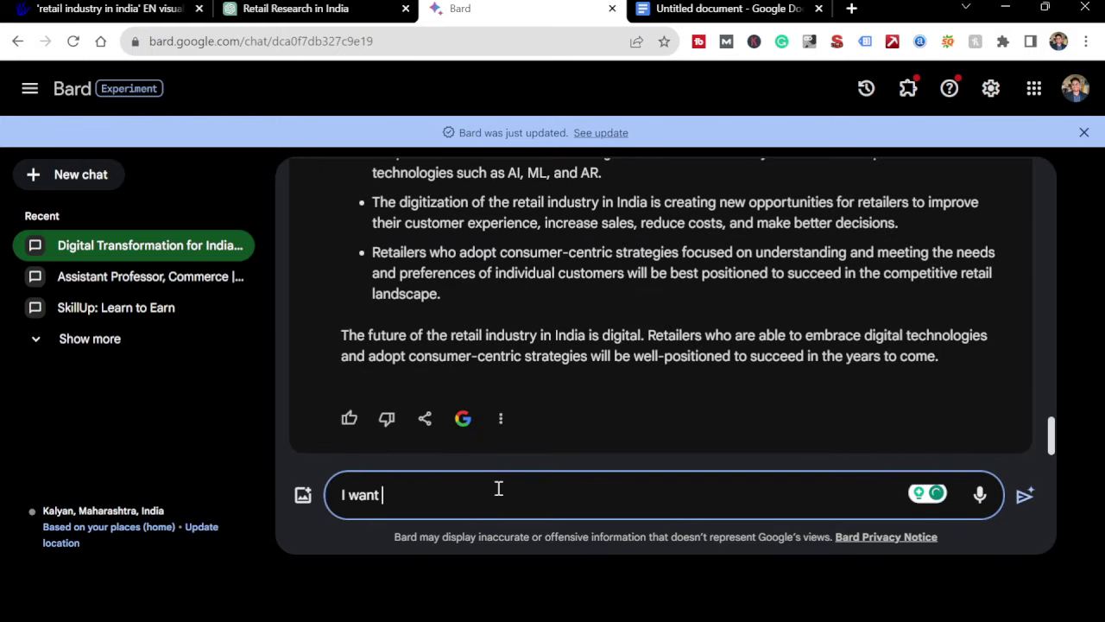
text(the conclusion t)
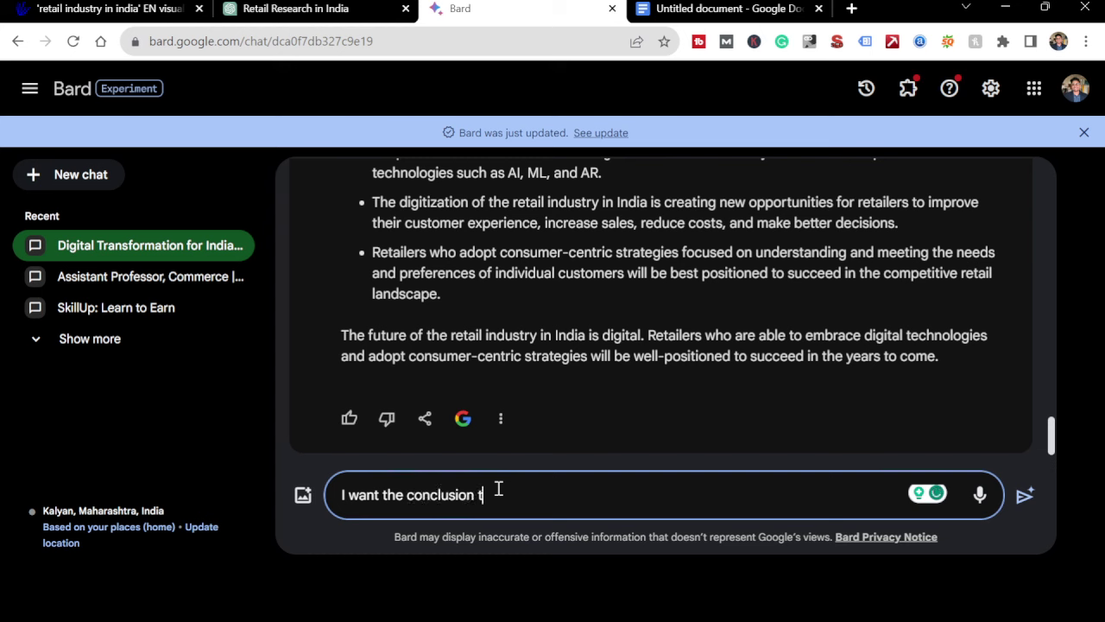
text(o be in a para)
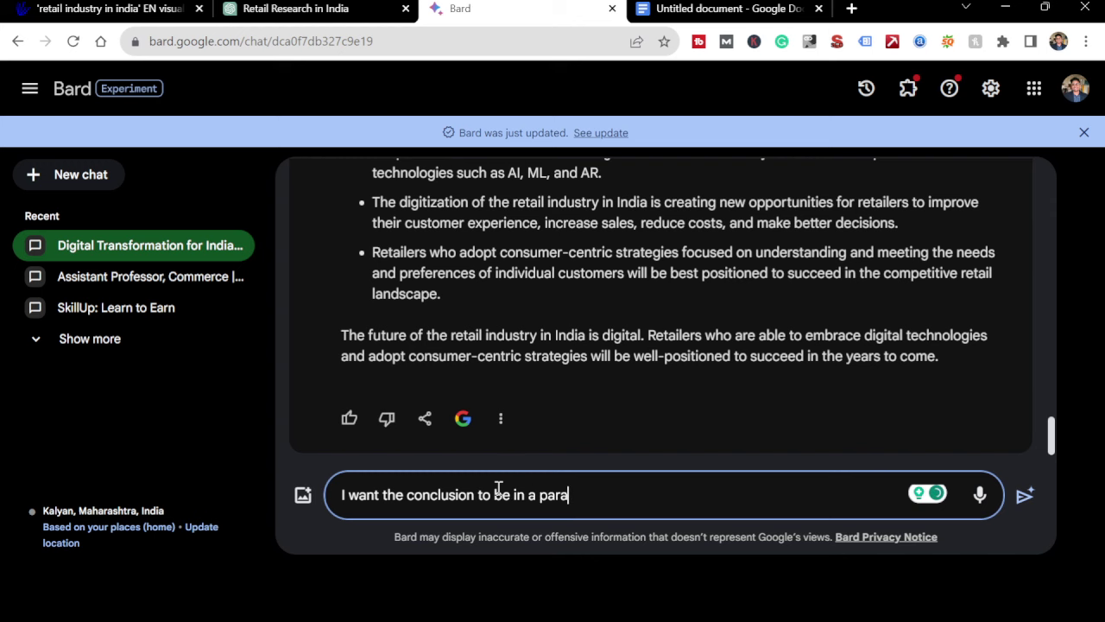
text(graph)
key(Return)
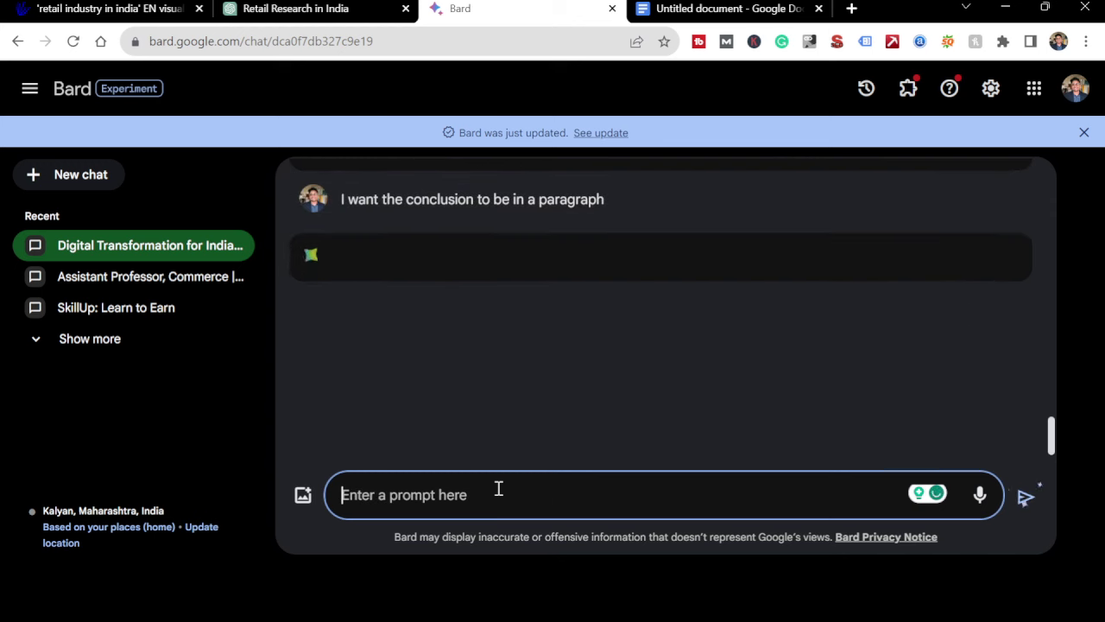
- Read Bard's paragraph-form conclusion to its end and copy the answer
click(585, 328)
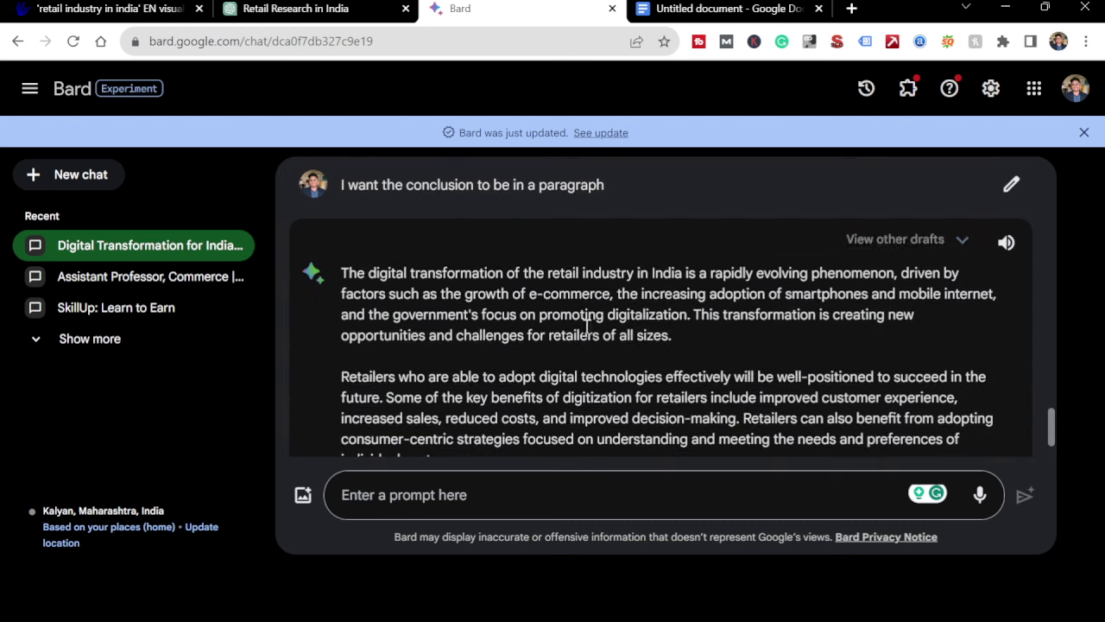
scroll(587, 332, down, 3)
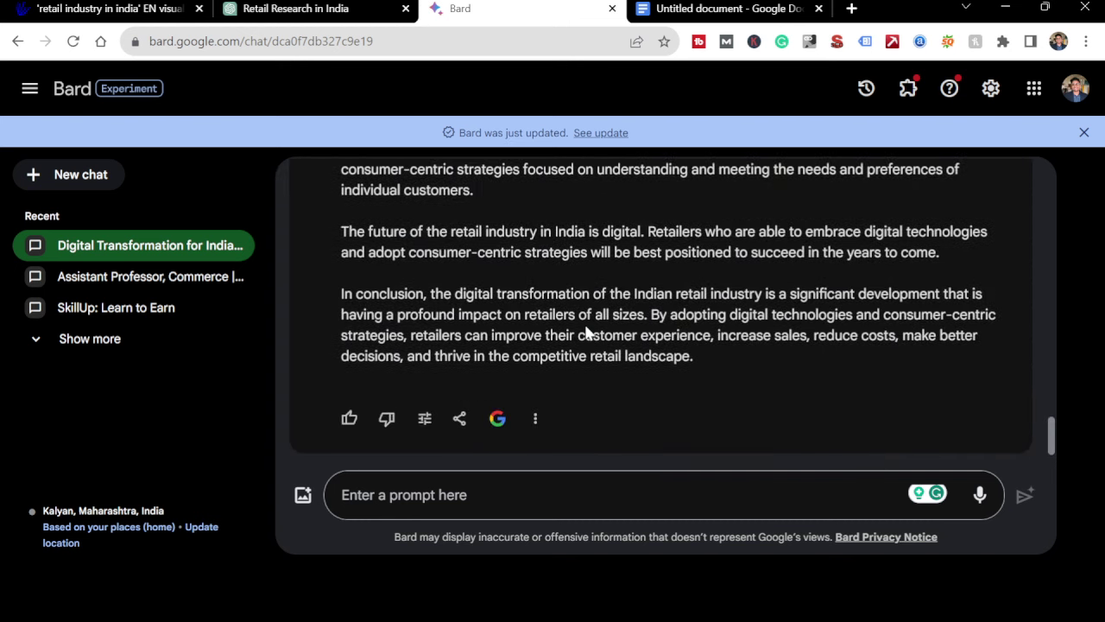
click(535, 421)
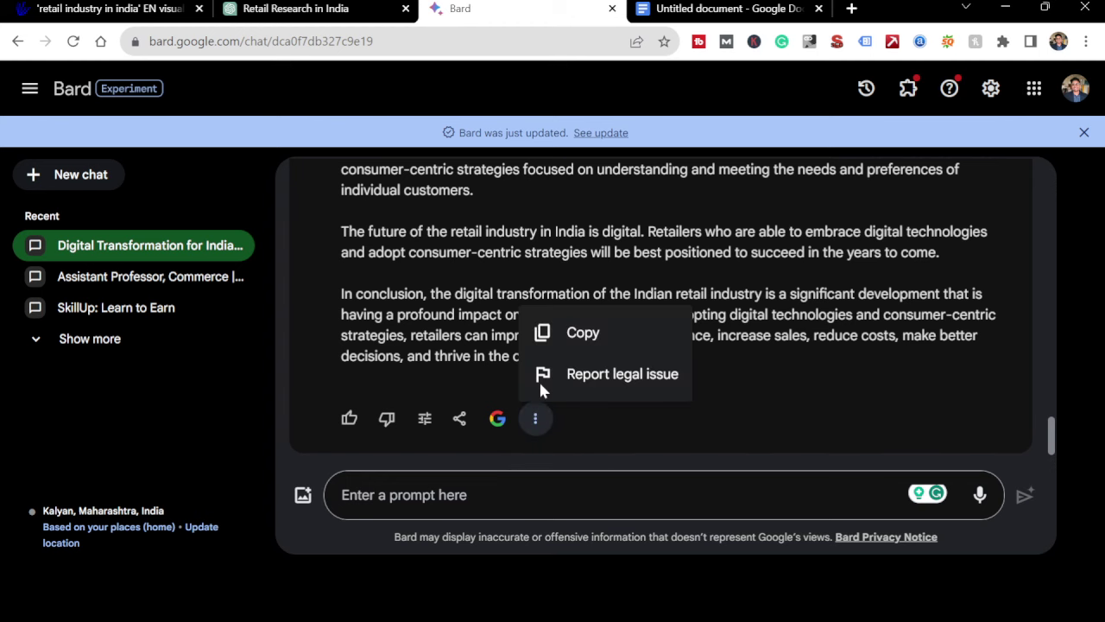
click(570, 333)
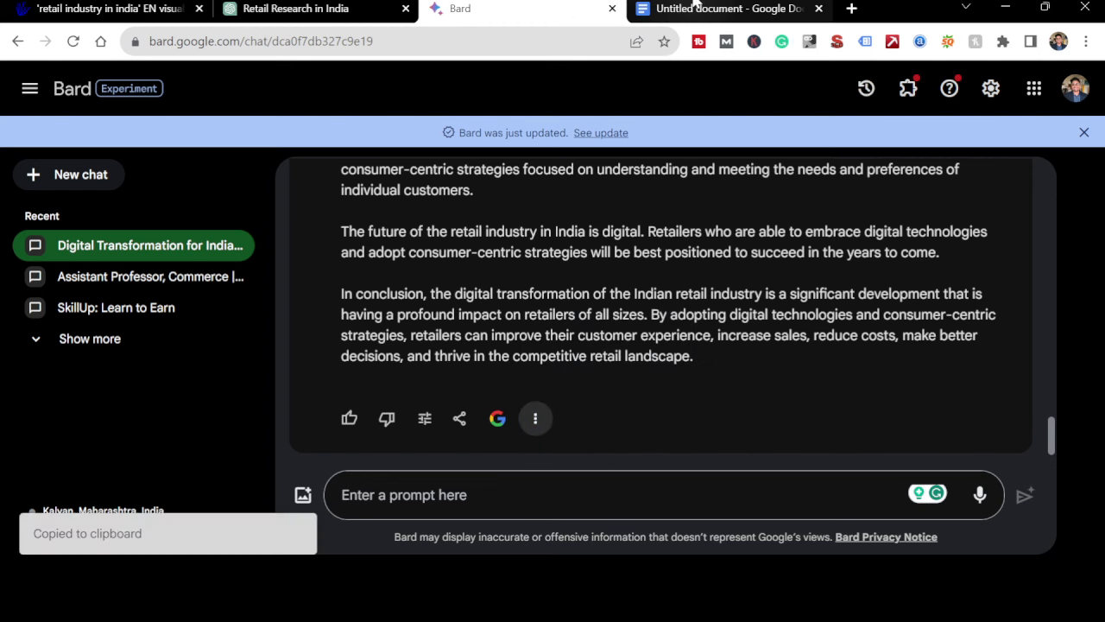
- Add the bold heading "Conclusion" at the end of the Google Docs document and paste the copied conclusion beneath it
click(699, 8)
scroll(589, 371, down, 1)
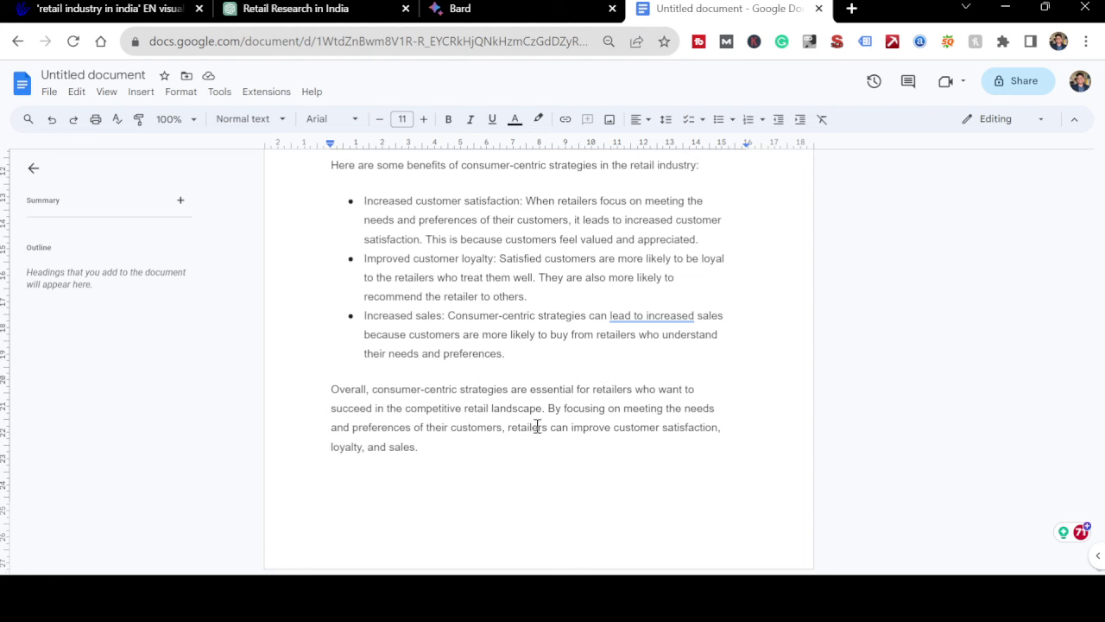
text(Con)
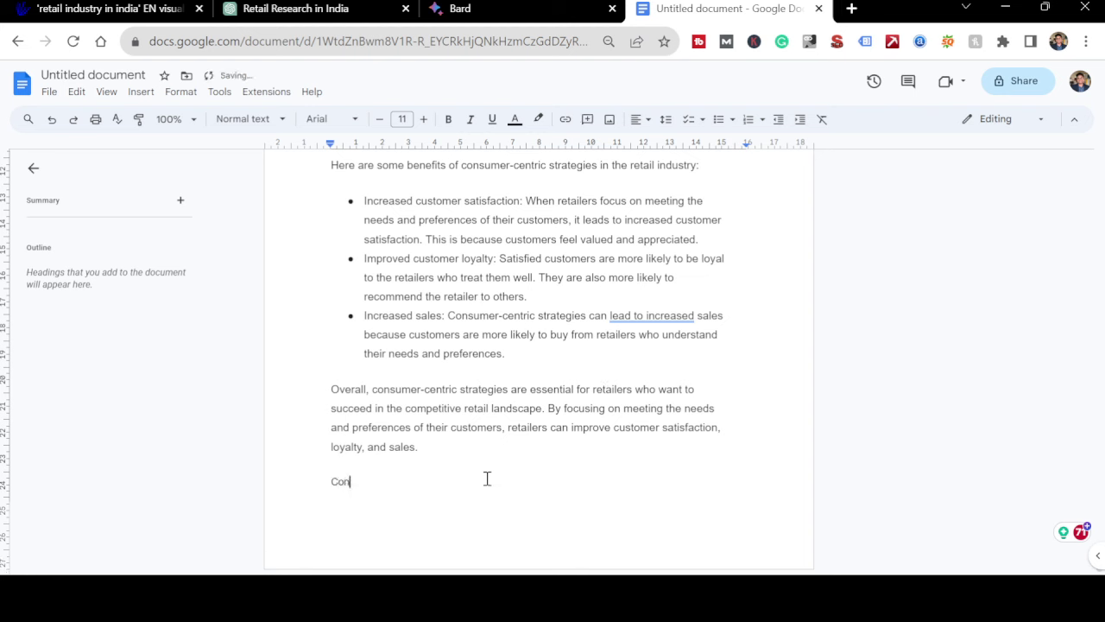
text(clusion)
key(Return)
key(BackSpace)
key(shift+Home)
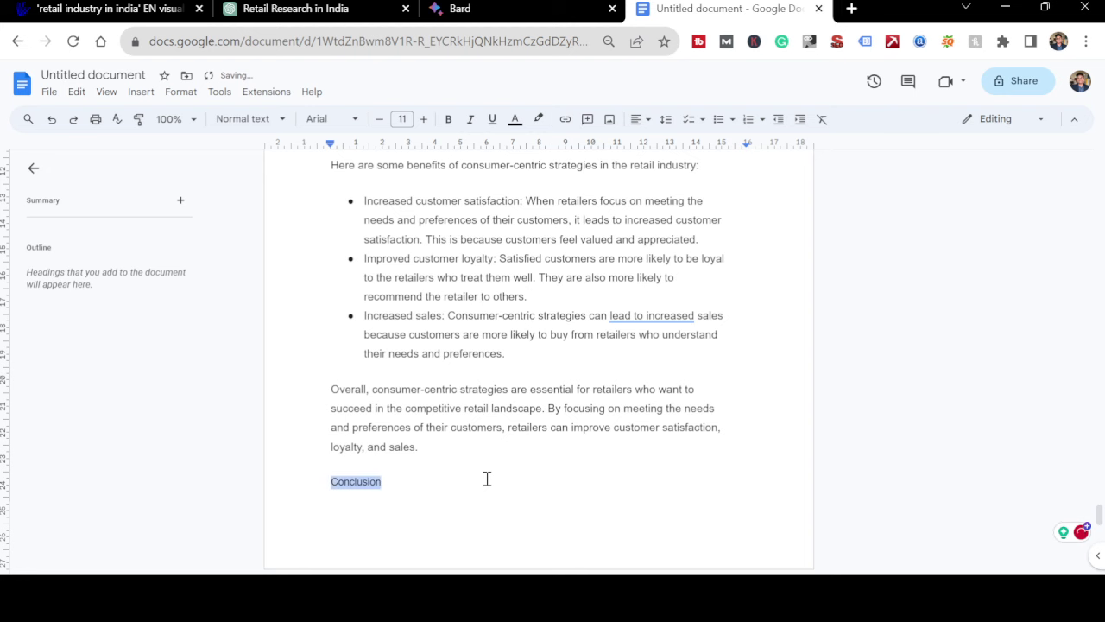
key(ctrl+b)
key(Down)
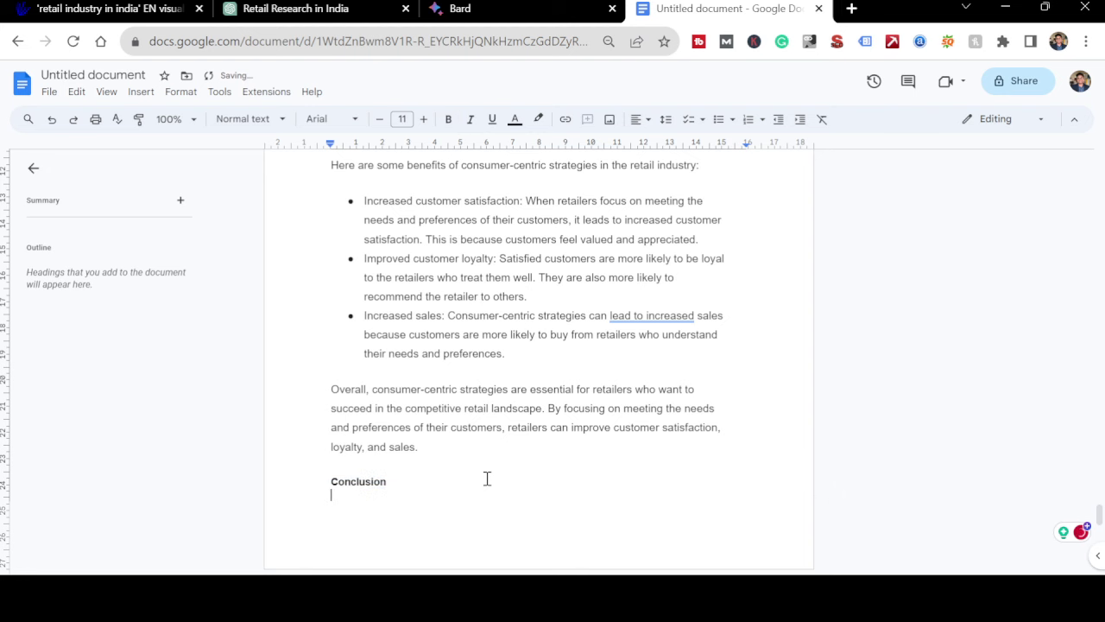
key(ctrl+v)
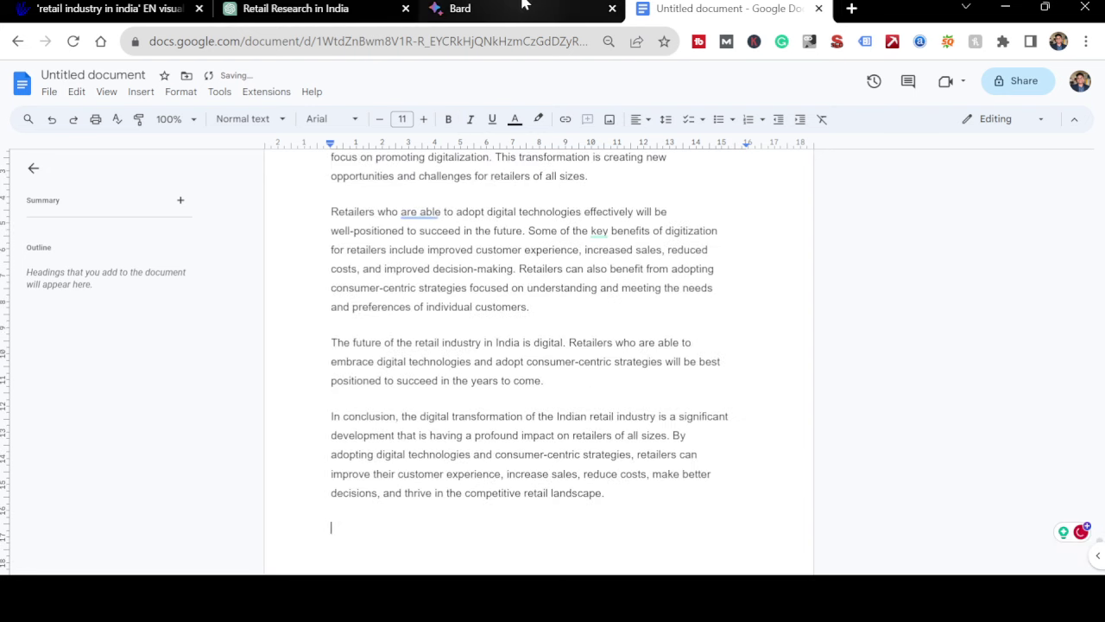
- Switch to Bard and send the prompt "Can you give eme a list of references in apa style for this article"
click(527, 6)
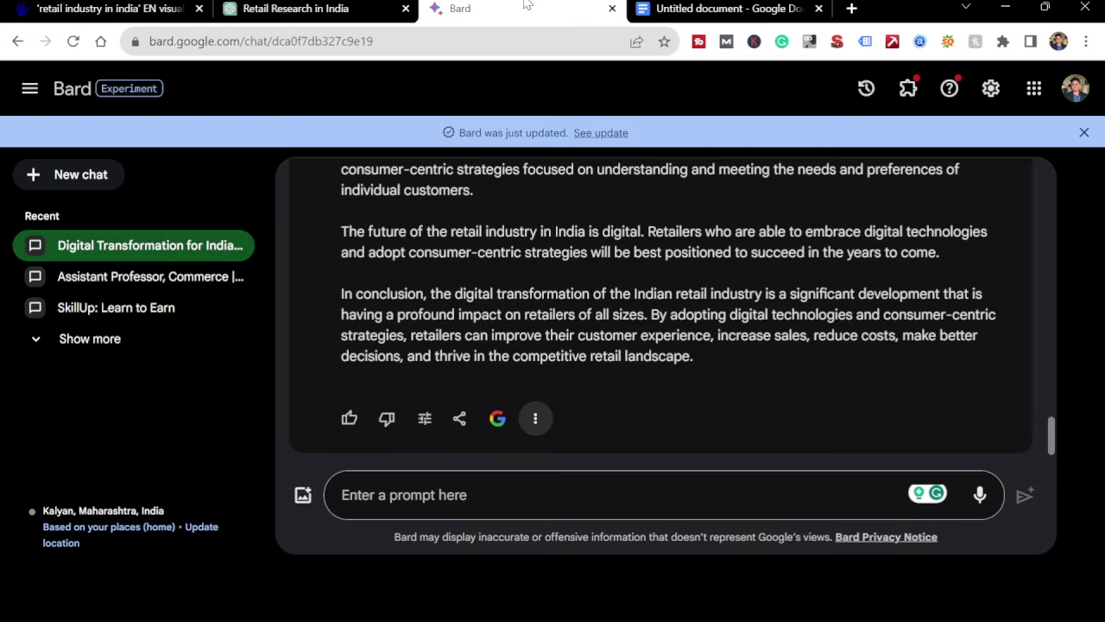
click(507, 489)
text(Can you give e)
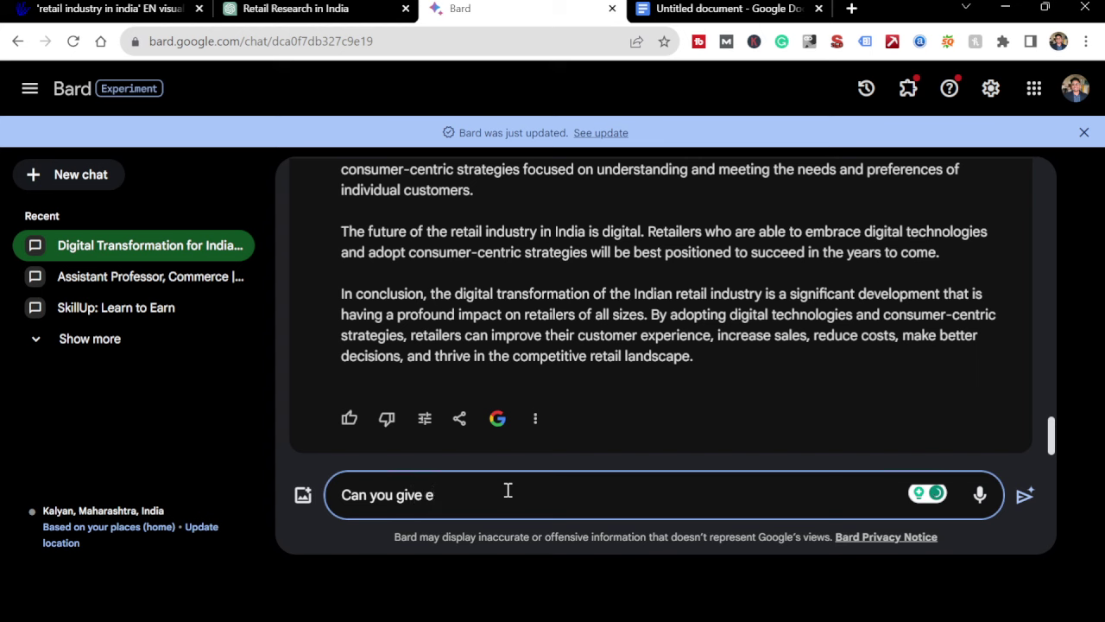
text(me a list of references)
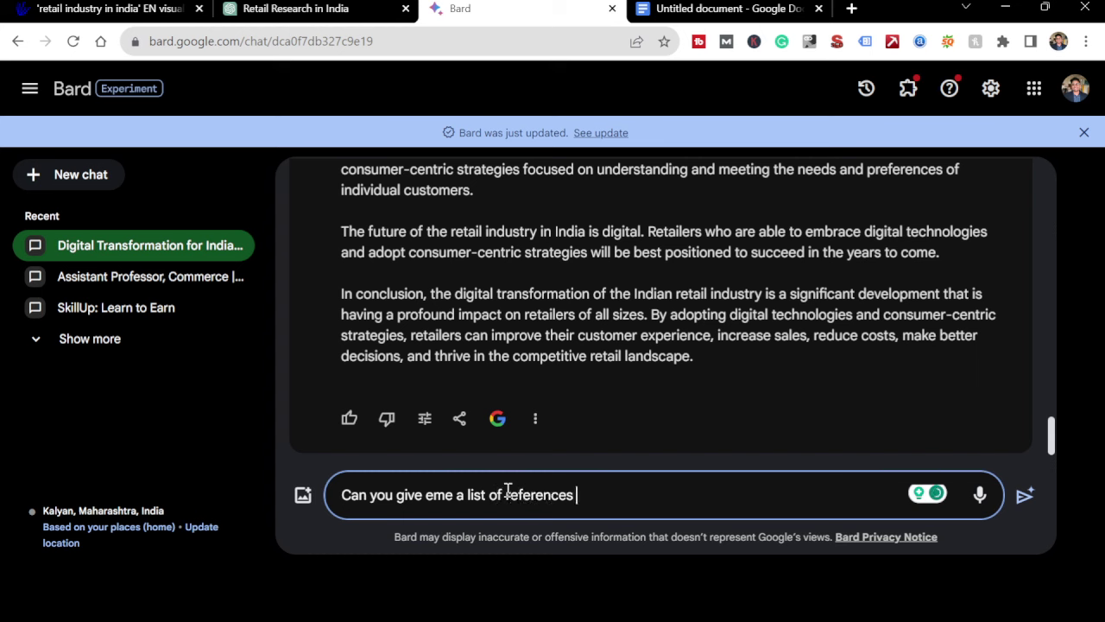
text( in apa style )
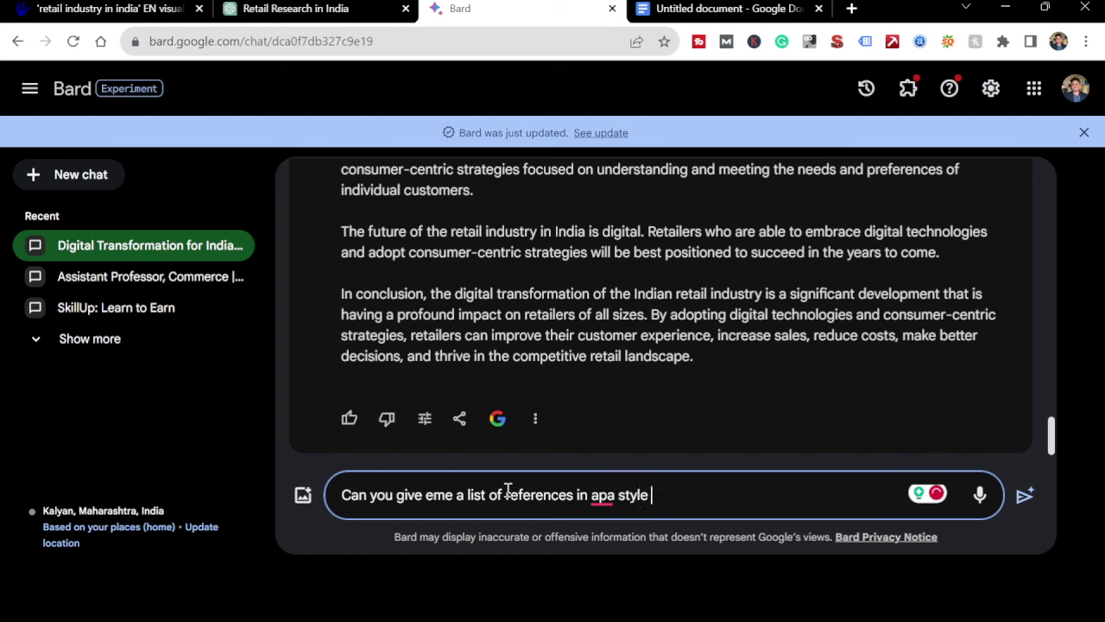
text(for this artic)
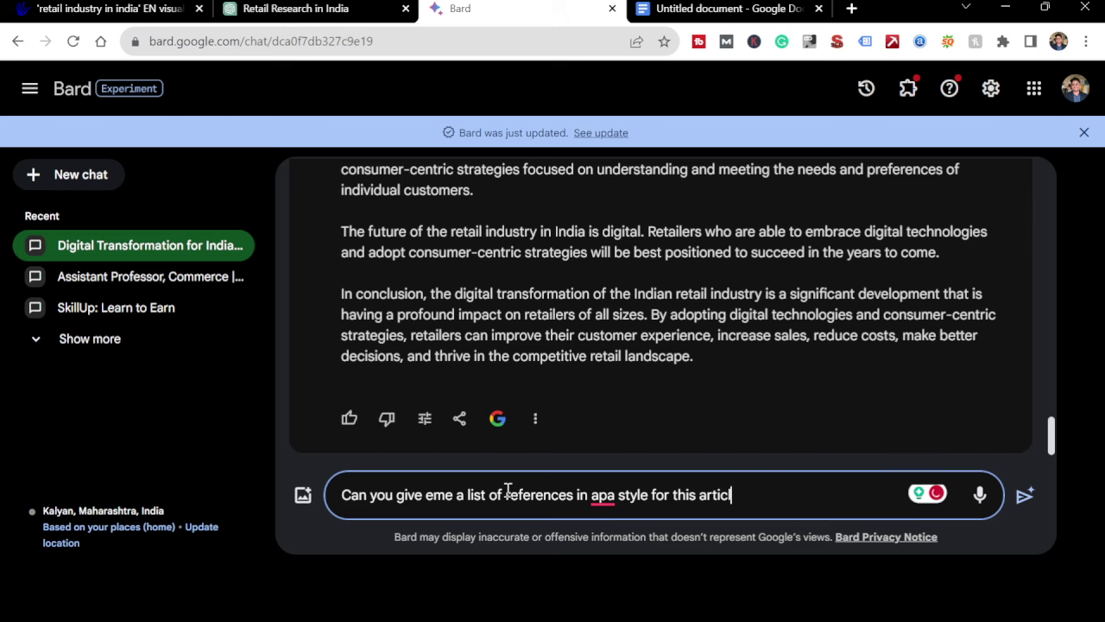
text(le)
key(Return)
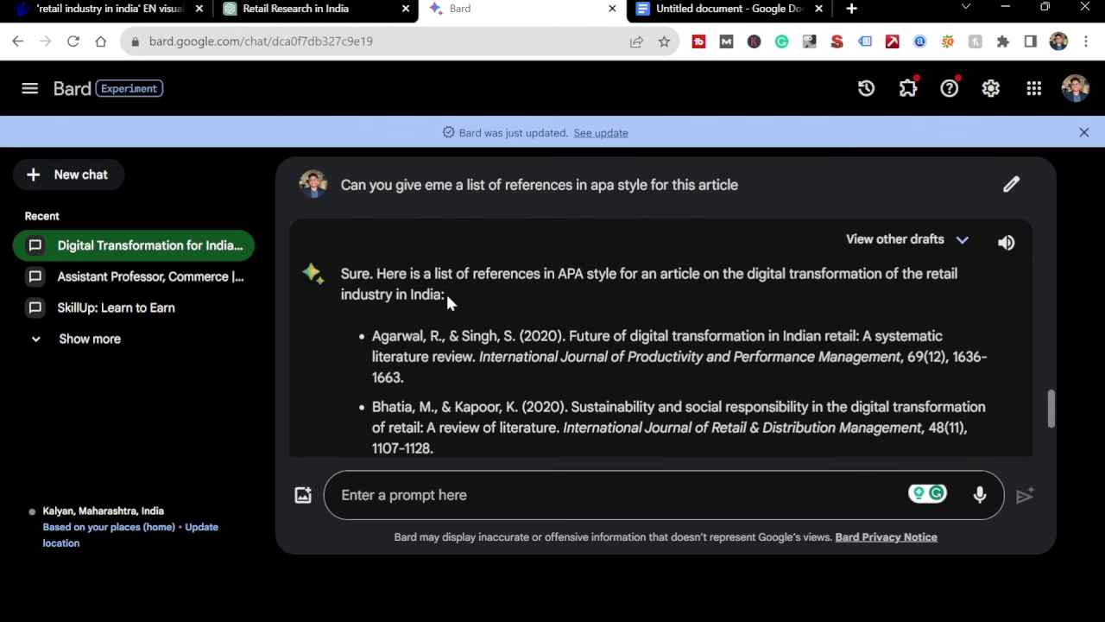
- Skim Bard's APA reference list to its end and try to copy the answer
scroll(446, 290, down, 10)
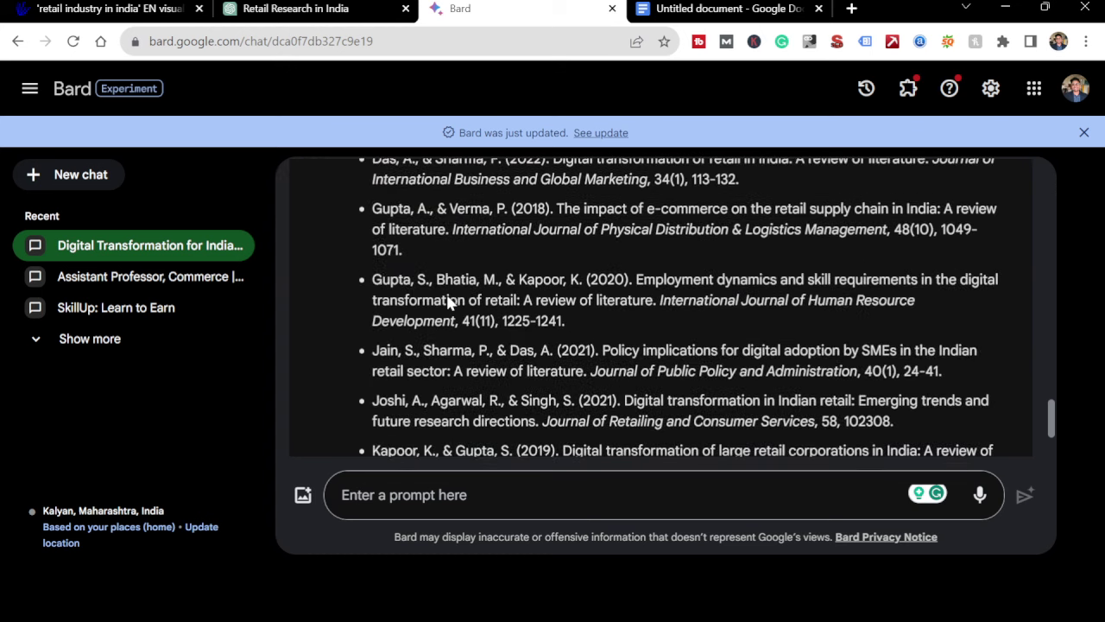
scroll(449, 296, down, 3)
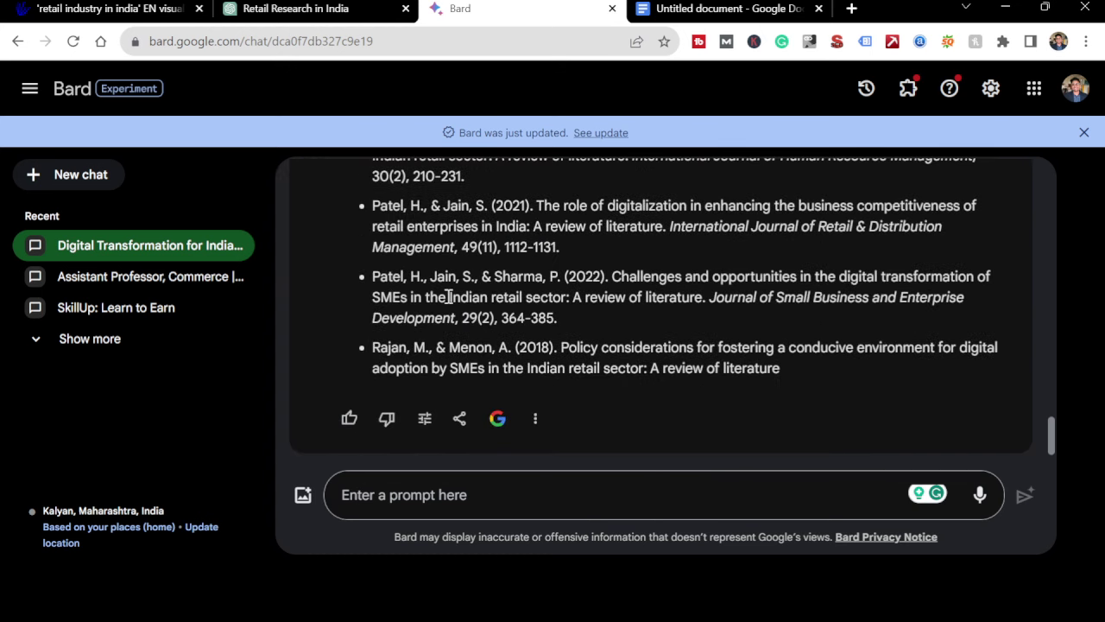
click(536, 418)
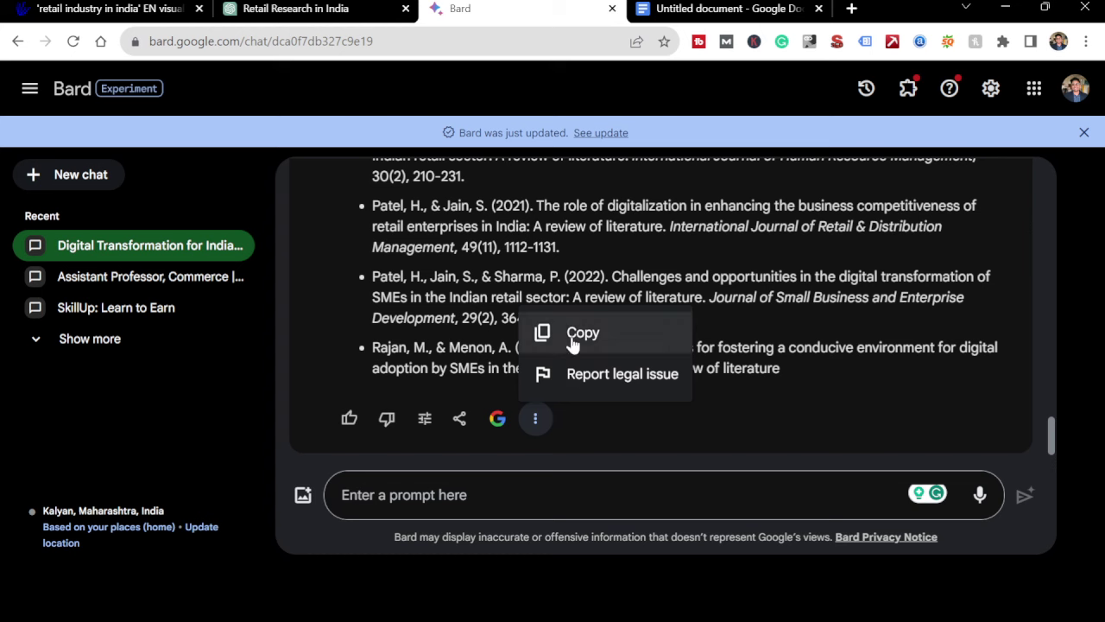
- Switch to the Google Docs document and add the bold heading "References" after the conclusion
click(698, 8)
scroll(491, 406, down, 5)
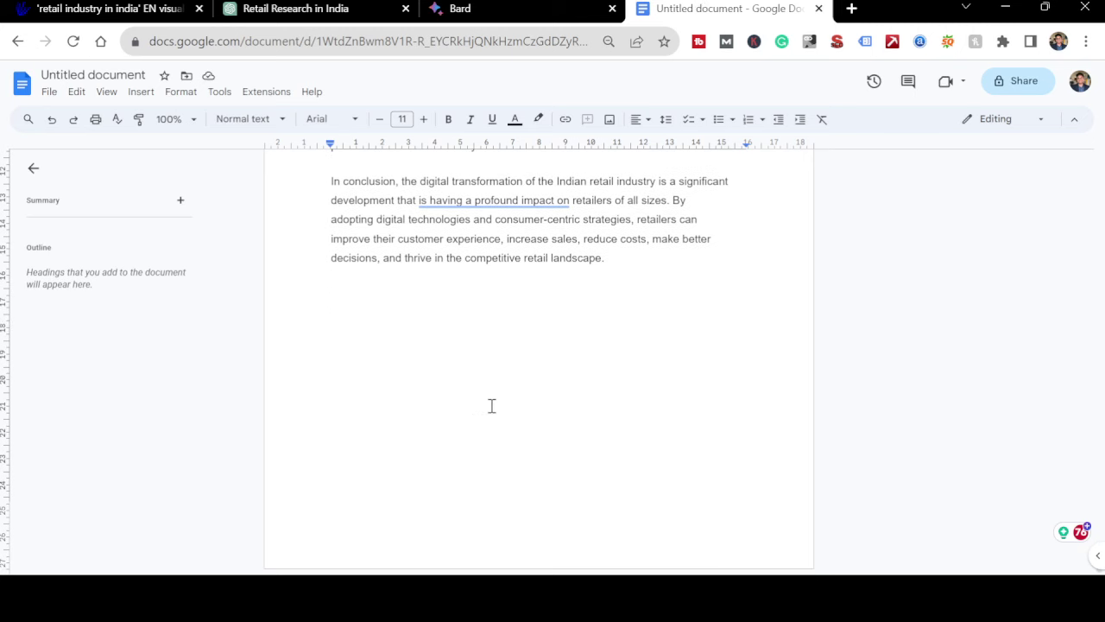
text(References)
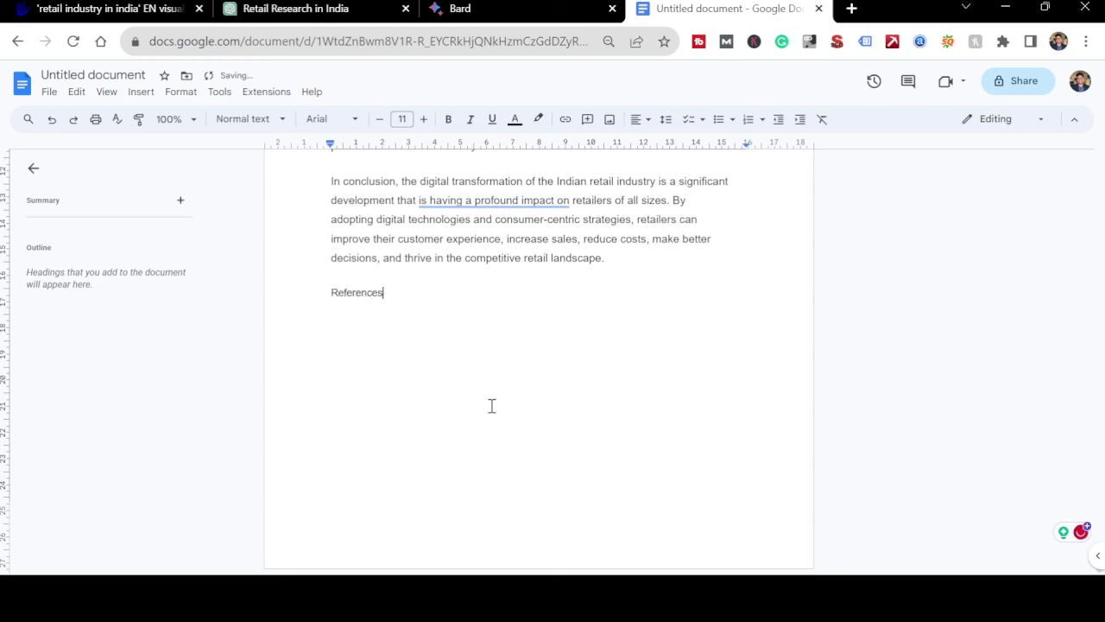
key(Return)
key(shift+Home)
key(ctrl+b)
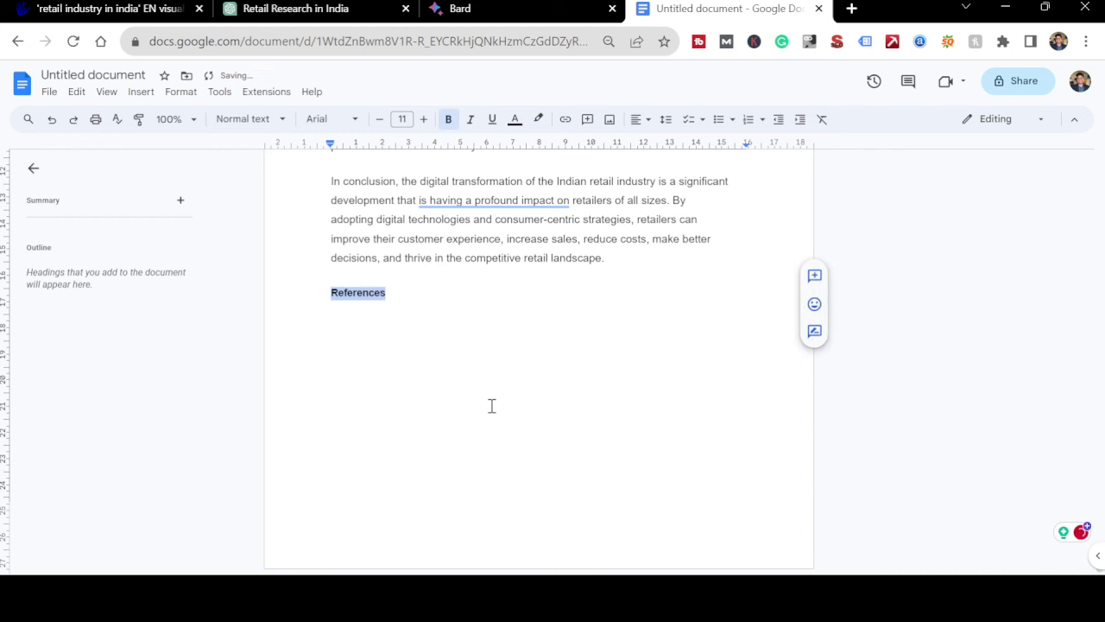
key(Down)
- Check the text pasted beneath the References heading and undo that paste
scroll(492, 405, up, 3)
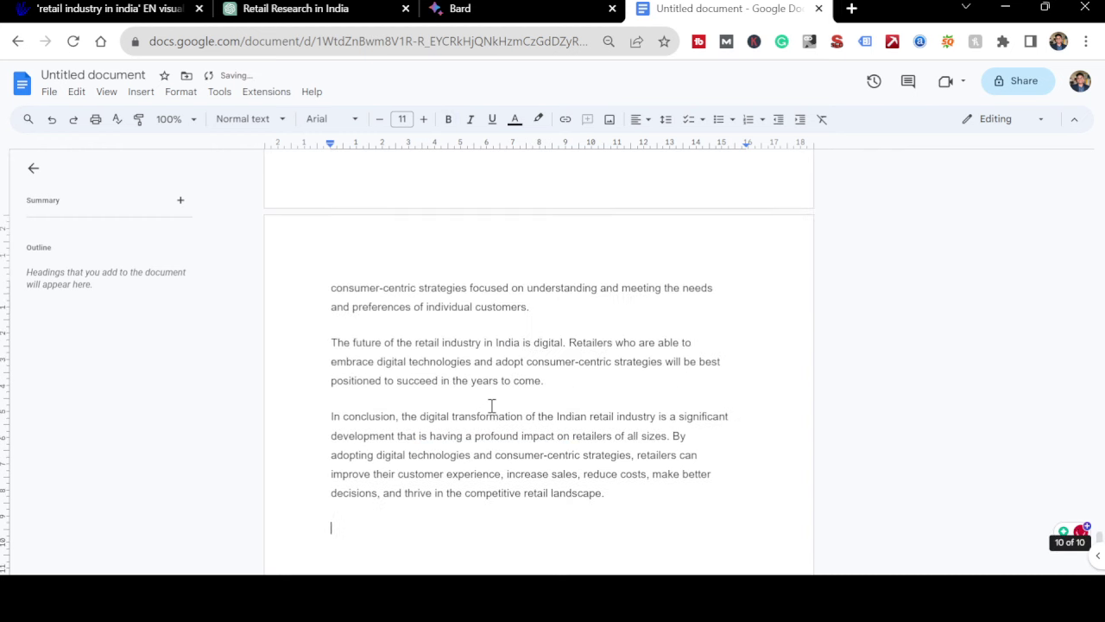
scroll(452, 417, up, 1)
scroll(452, 417, up, 3)
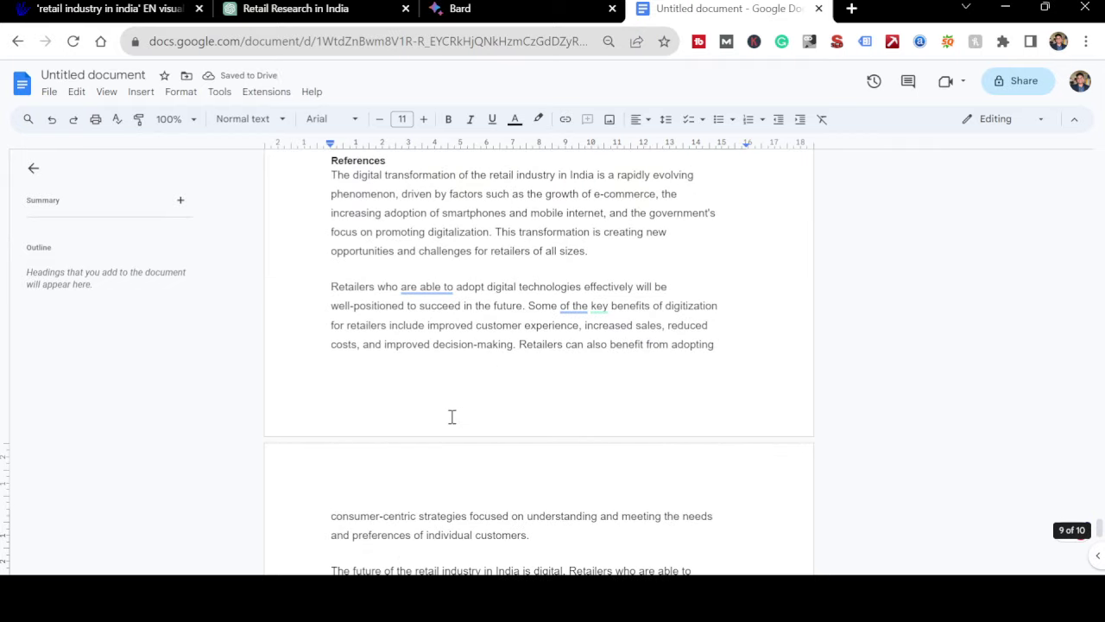
scroll(452, 417, down, 5)
scroll(451, 417, up, 5)
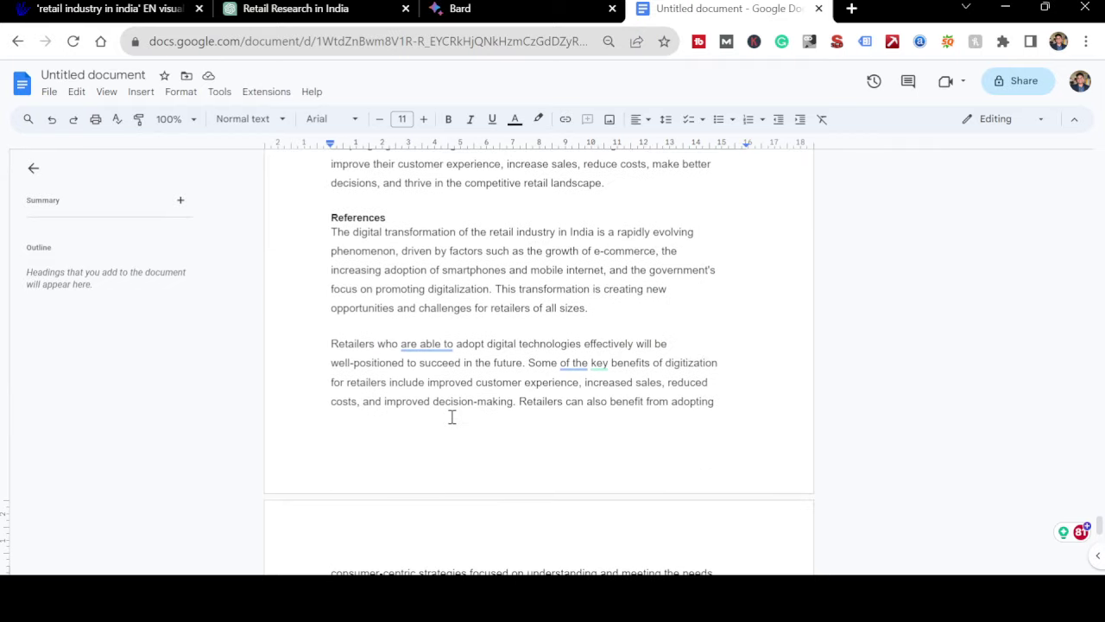
key(ctrl+z)
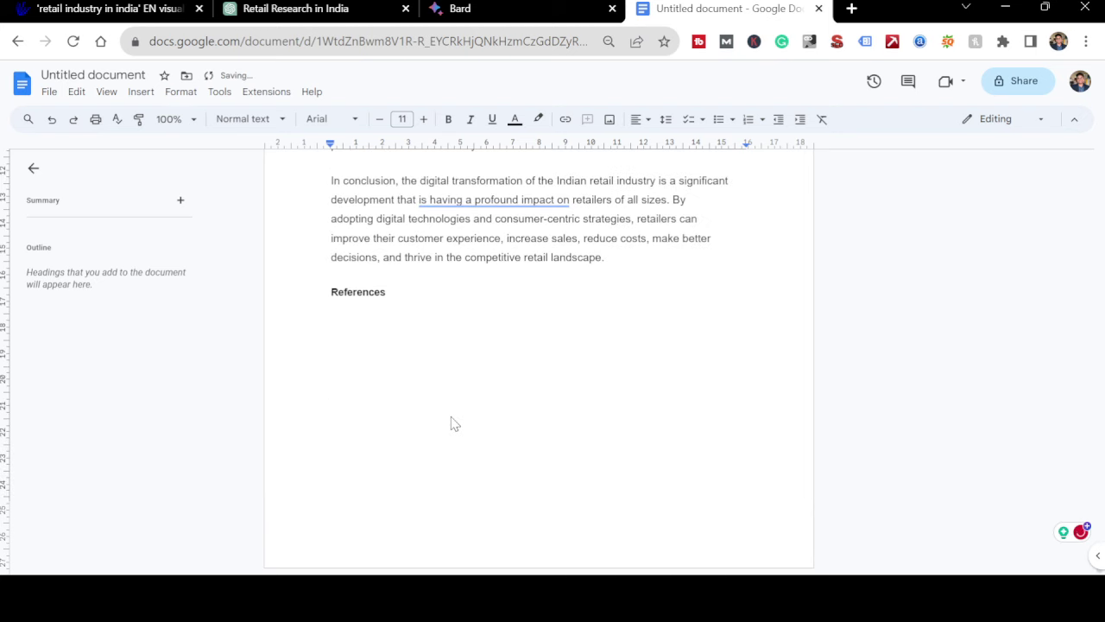
- Copy Bard's APA reference list and paste it beneath the References heading in the Google Docs document
click(467, 7)
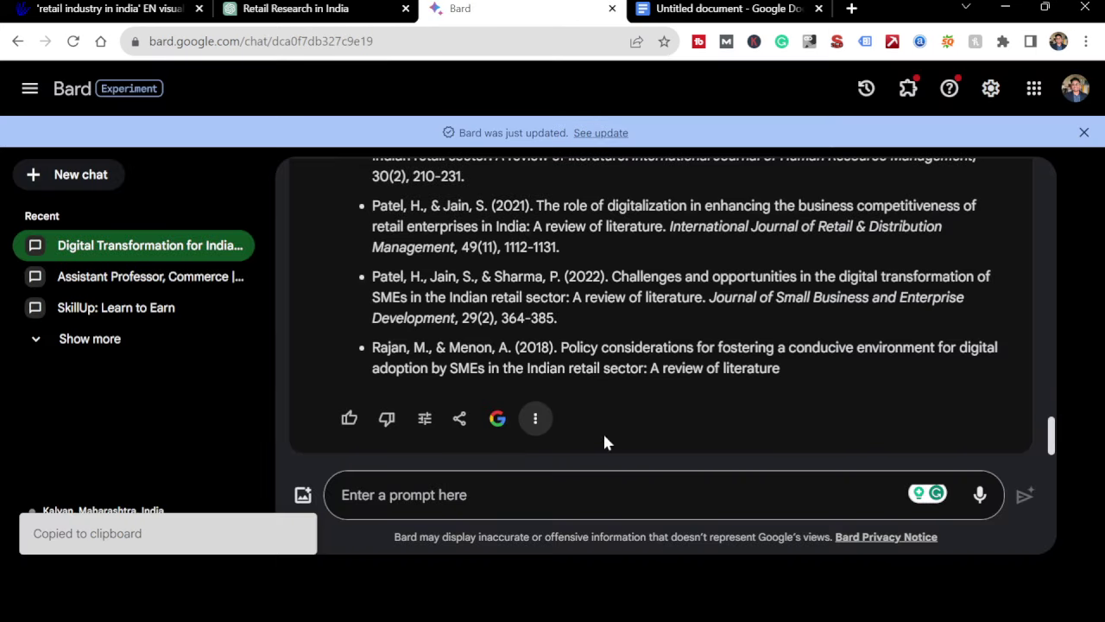
click(535, 418)
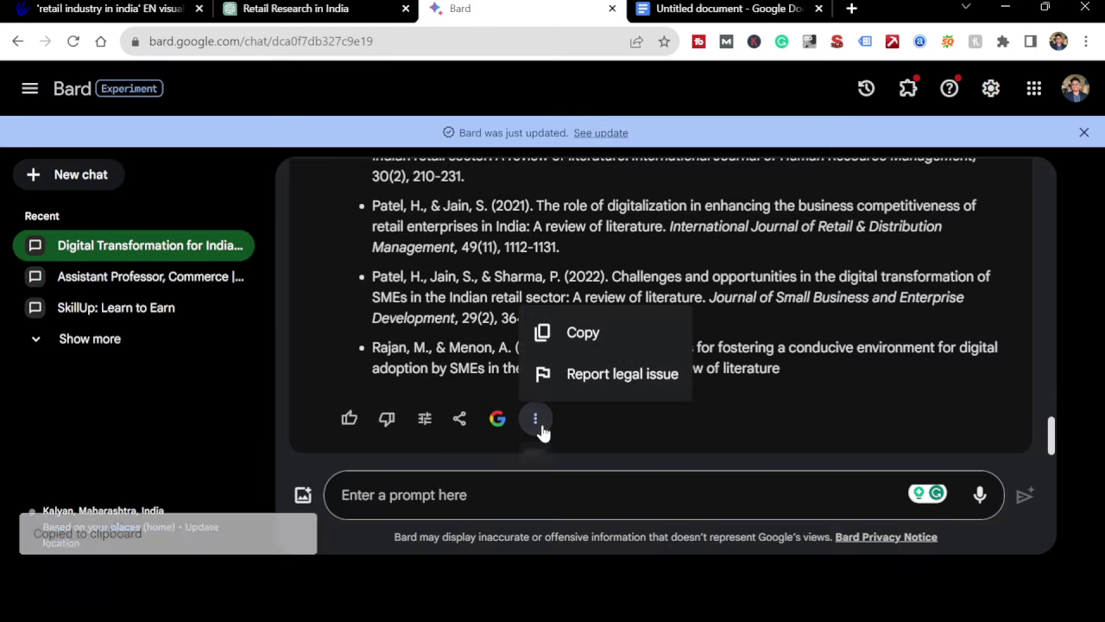
click(585, 336)
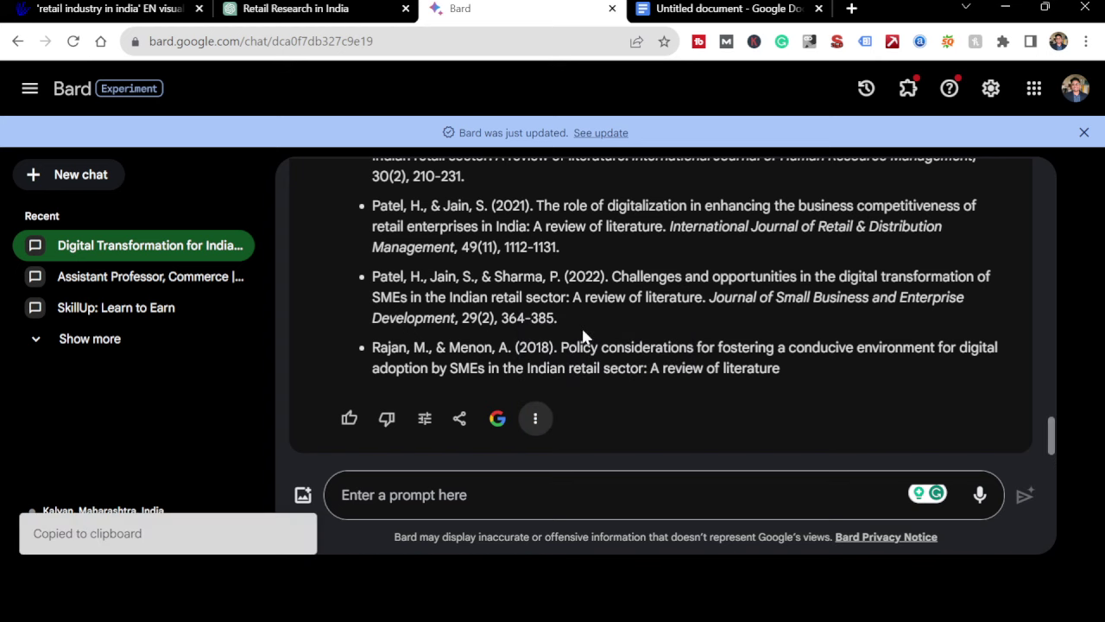
click(721, 7)
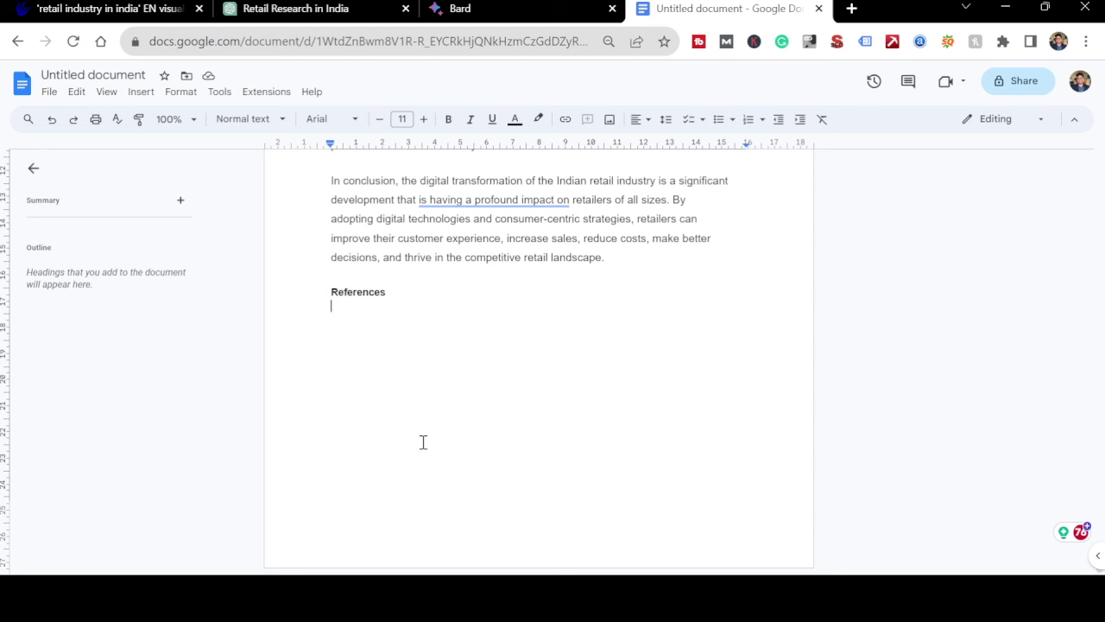
key(ctrl+v)
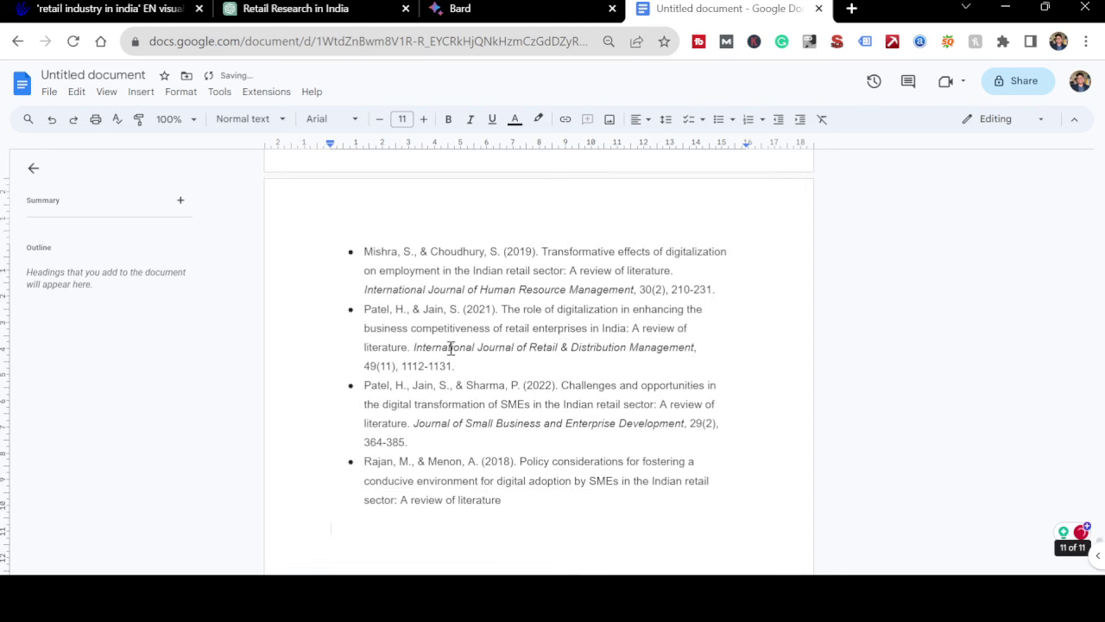
- Delete Bard's introductory sentence and the blank lines between the References heading and the first reference
scroll(449, 348, up, 7)
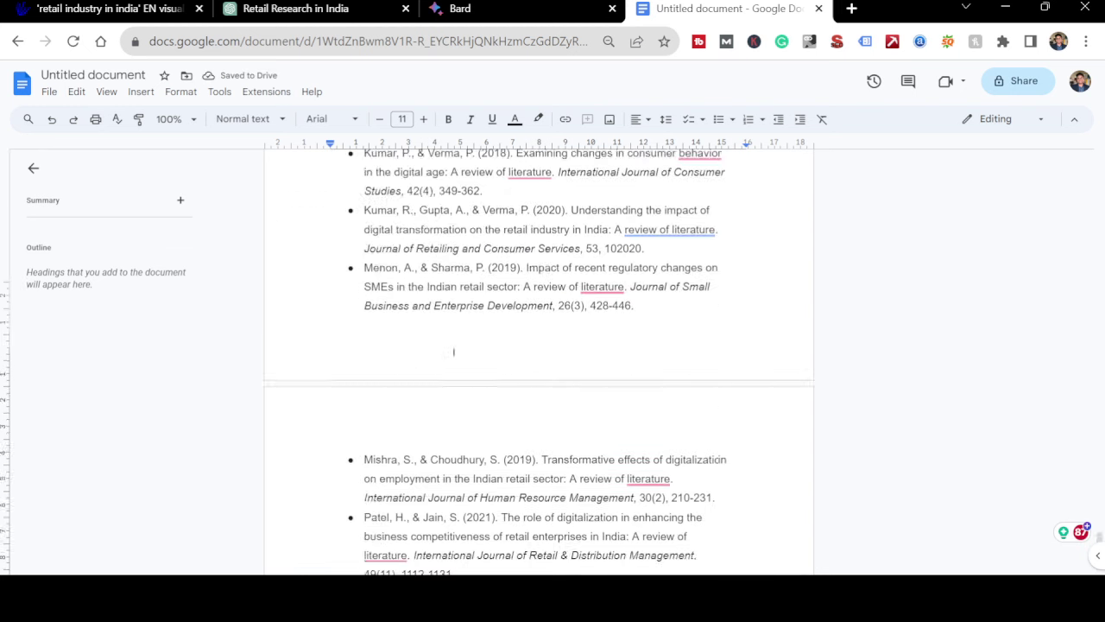
scroll(539, 362, up, 7)
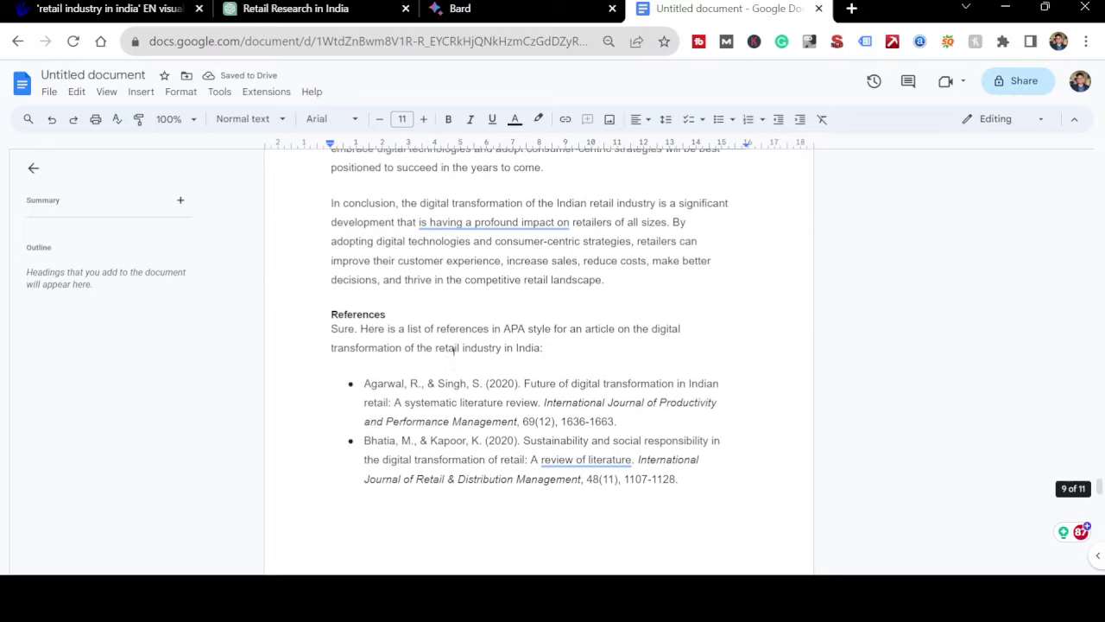
click(544, 379)
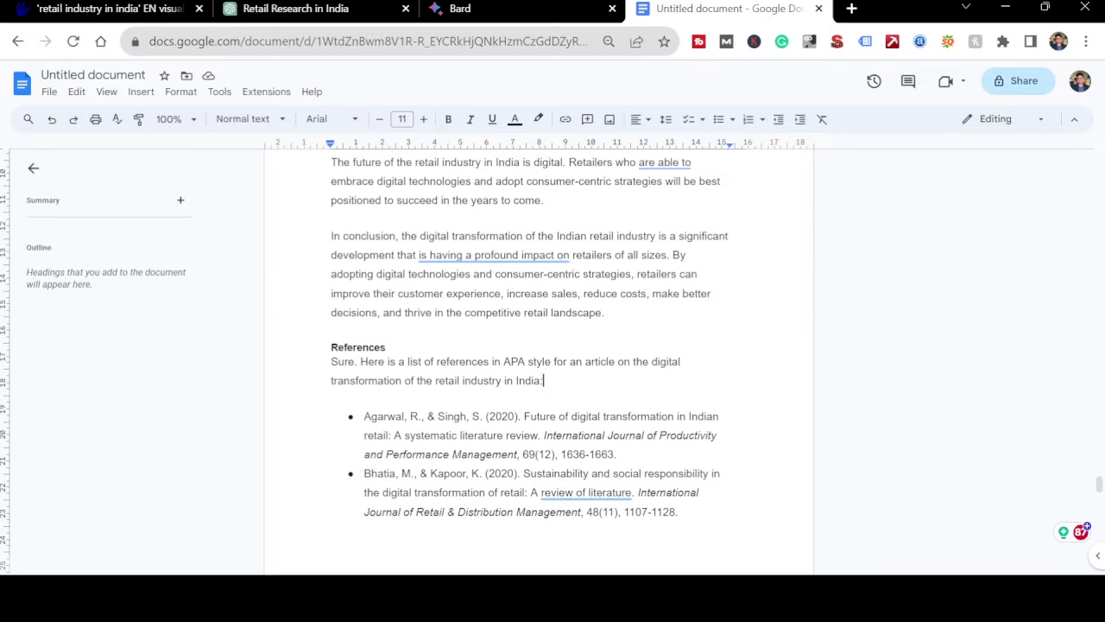
triple_click(544, 380)
key(BackSpace)
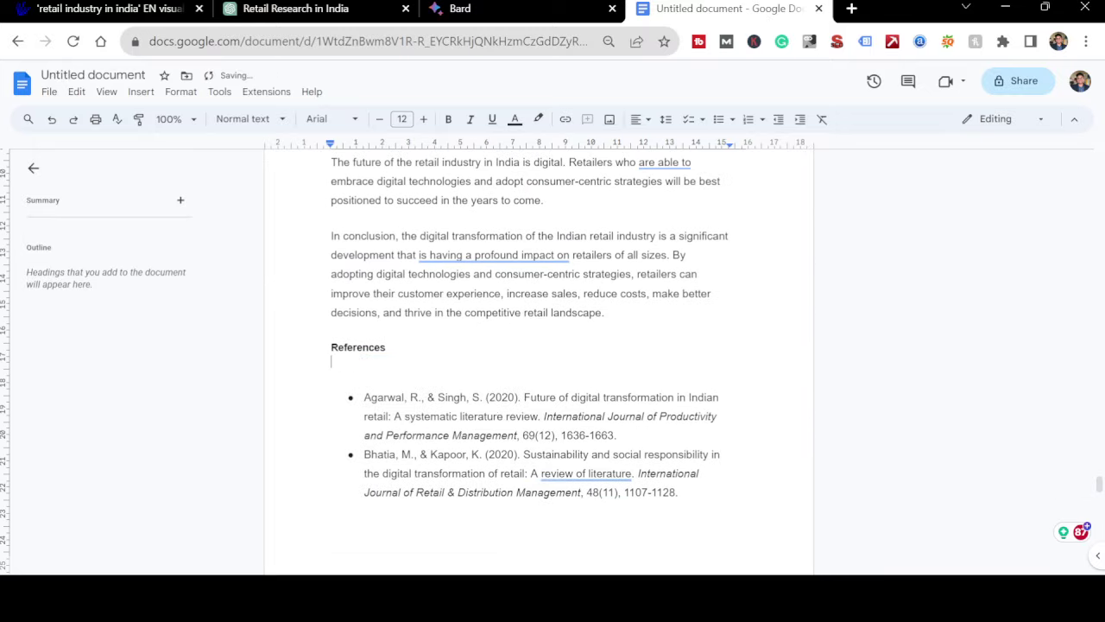
key(Delete)
key(Delete)
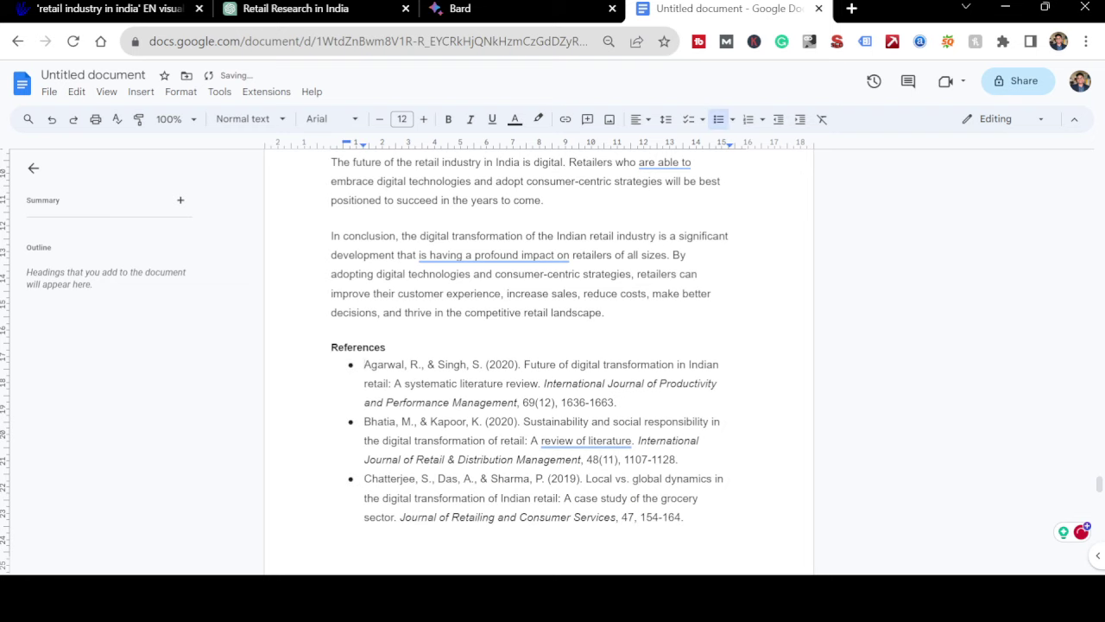
- Delete the whole Literature Review section, heading and 12 numbered items included, plus the leftover blank line before "Extent of Digitization in SME"
scroll(538, 362, up, 20)
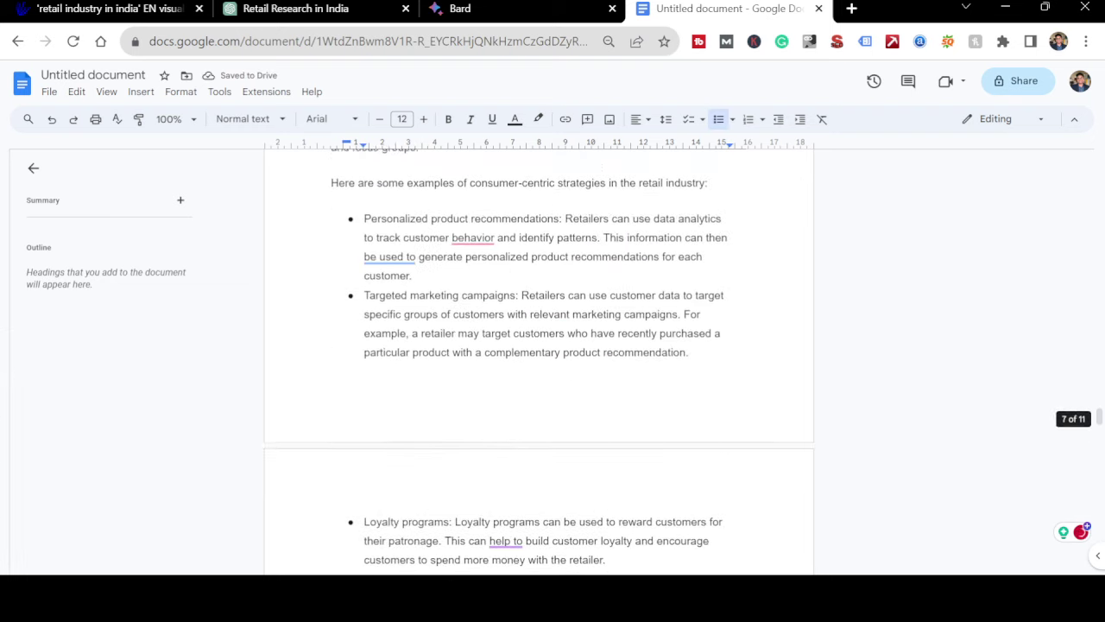
scroll(538, 362, up, 10)
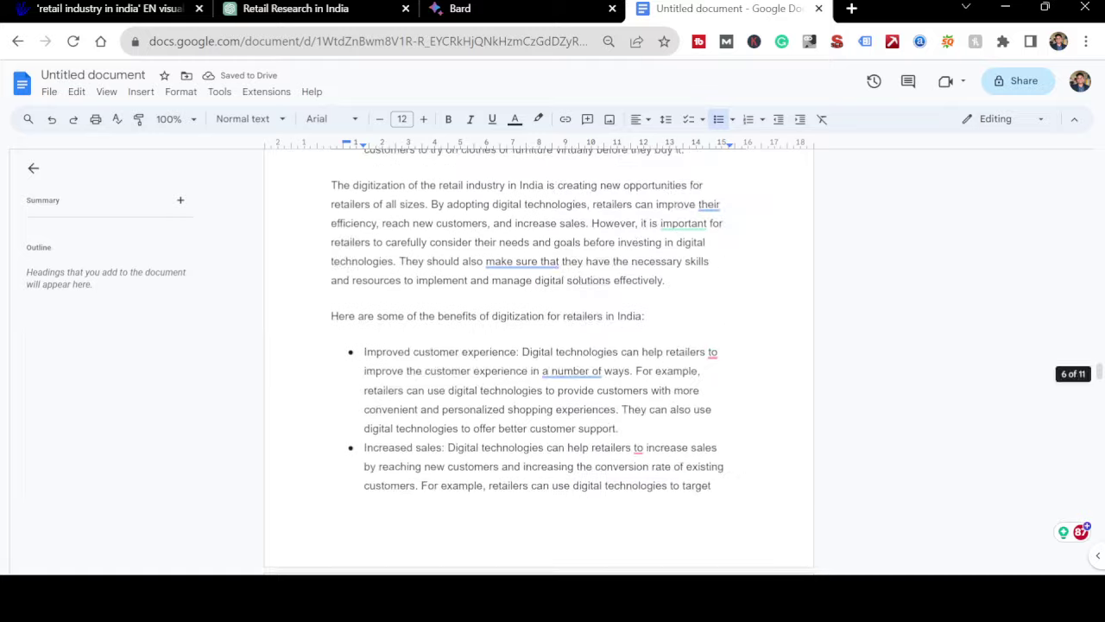
scroll(539, 363, up, 8)
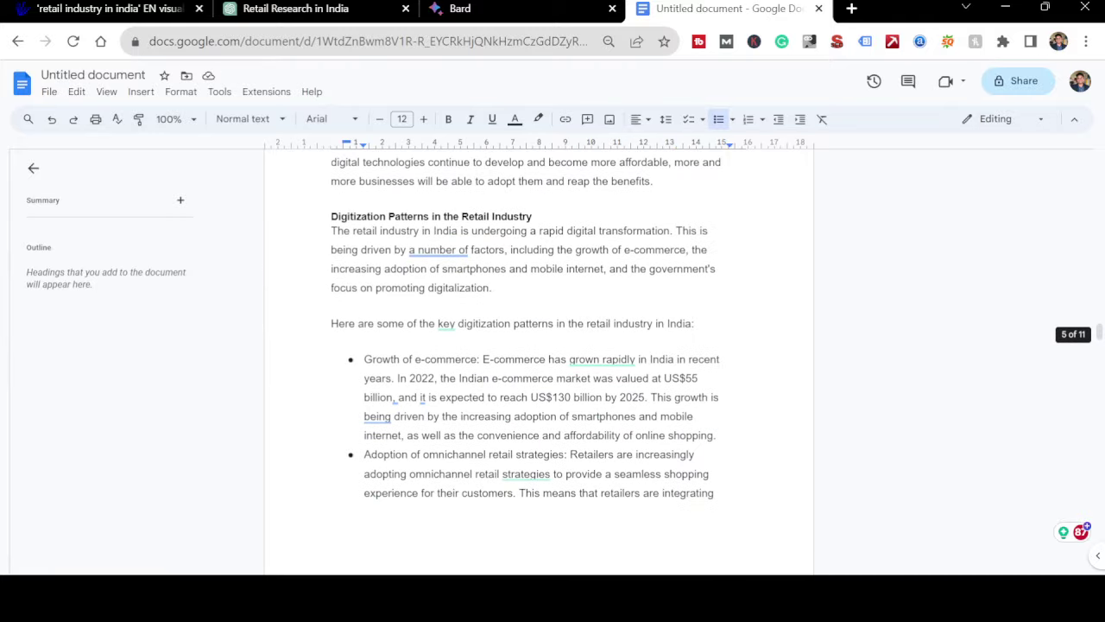
scroll(539, 363, up, 8)
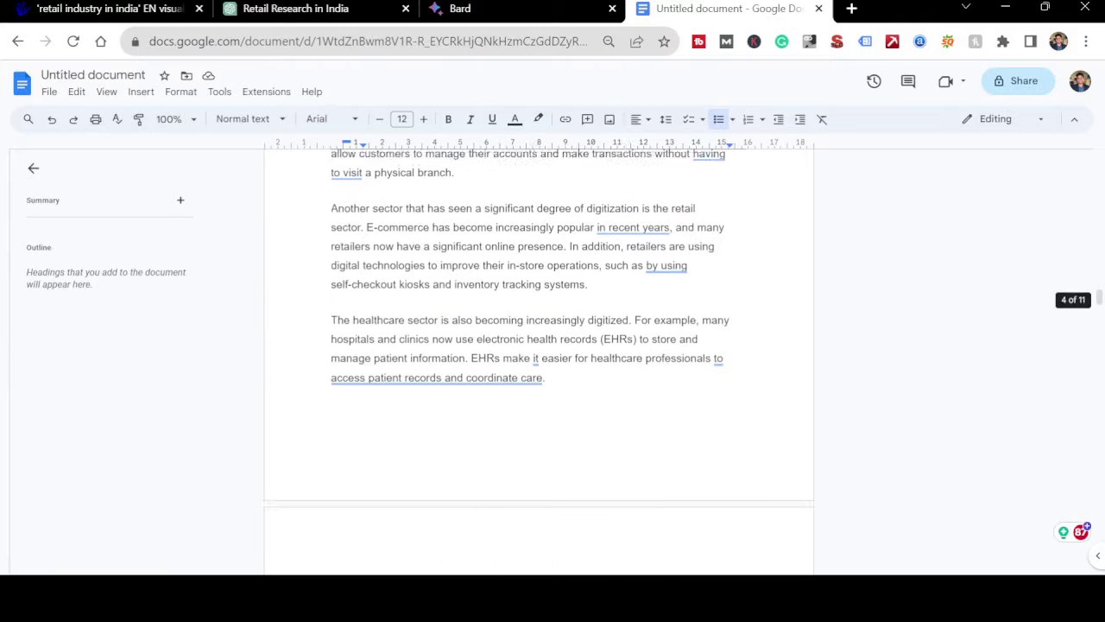
scroll(539, 363, up, 5)
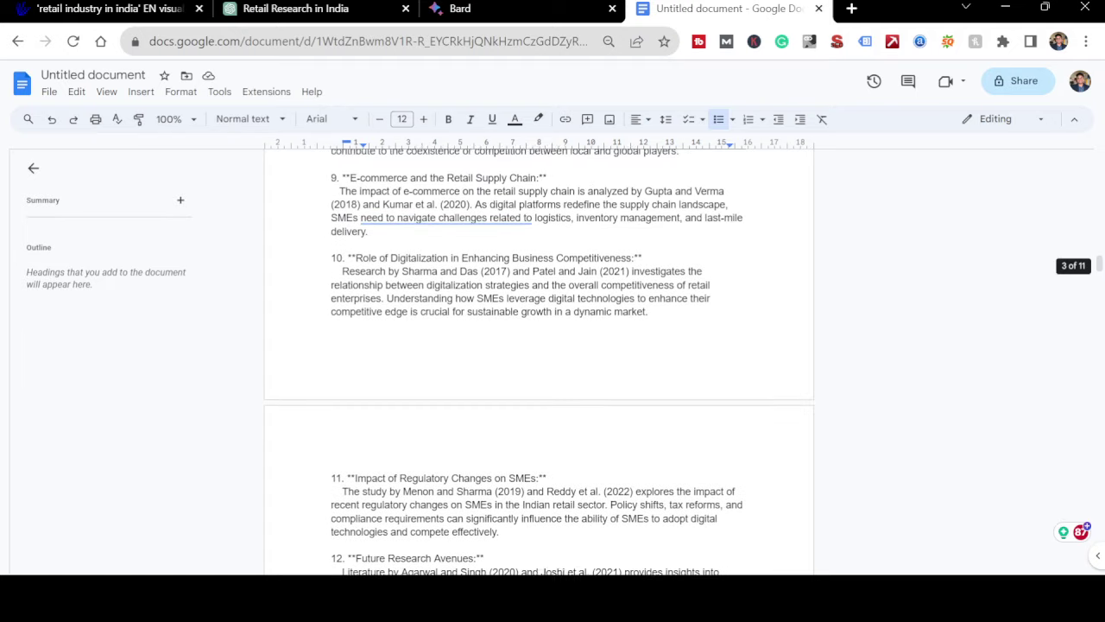
scroll(538, 362, down, 3)
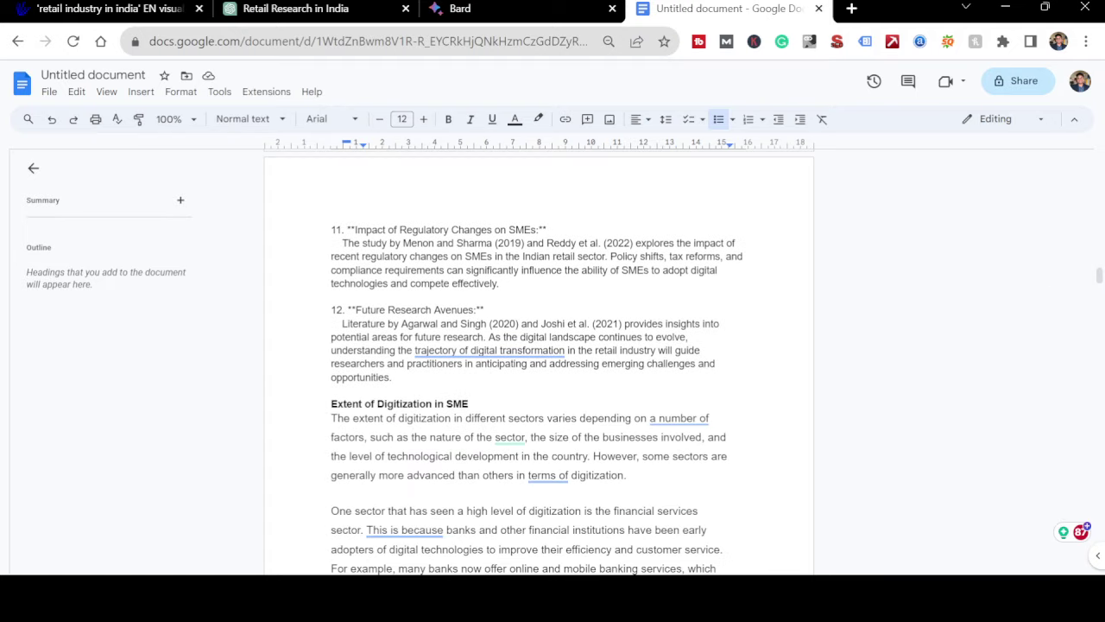
click(392, 379)
key(ctrl+shift+Up)
key(ctrl+shift+Up)
key(ctrl+shift+Up)
key(ctrl+shift+Up)
key(ctrl+shift+Up)
key(ctrl+shift+Up)
key(ctrl+shift+Up)
key(ctrl+shift+Up)
key(ctrl+shift+Up)
key(ctrl+shift+Up)
key(ctrl+shift+Up)
key(ctrl+shift+Up)
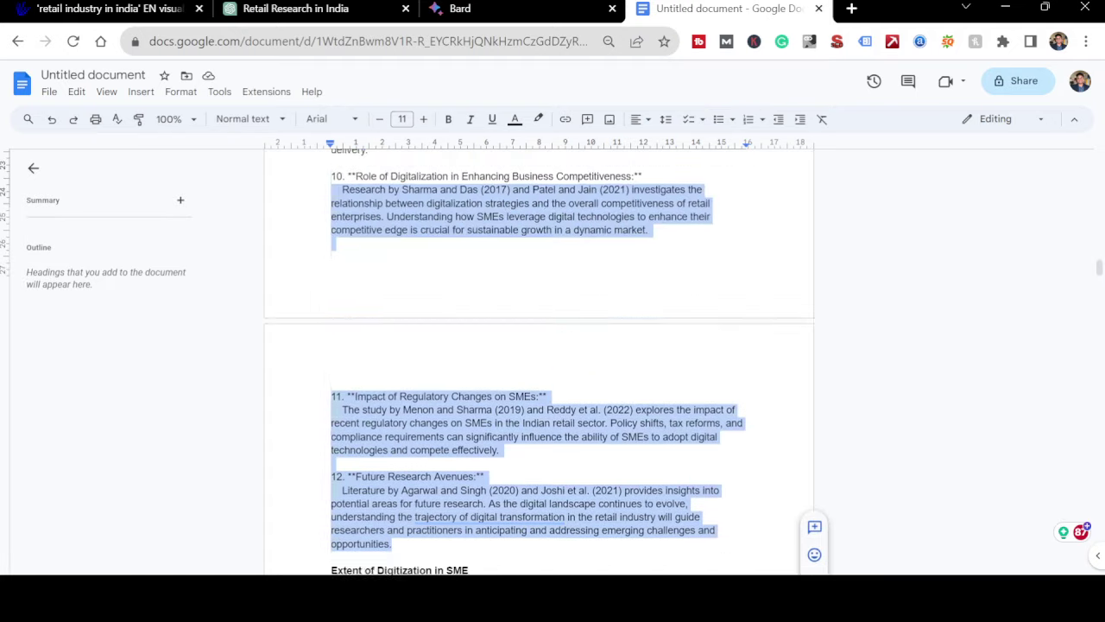
key(ctrl+shift+Up)
key(ctrl+shift+Up)
key(ctrl+shift+Up)
key(ctrl+shift+Up)
key(ctrl+shift+Up)
key(ctrl+shift+Up)
key(ctrl+shift+Up)
key(ctrl+shift+Up)
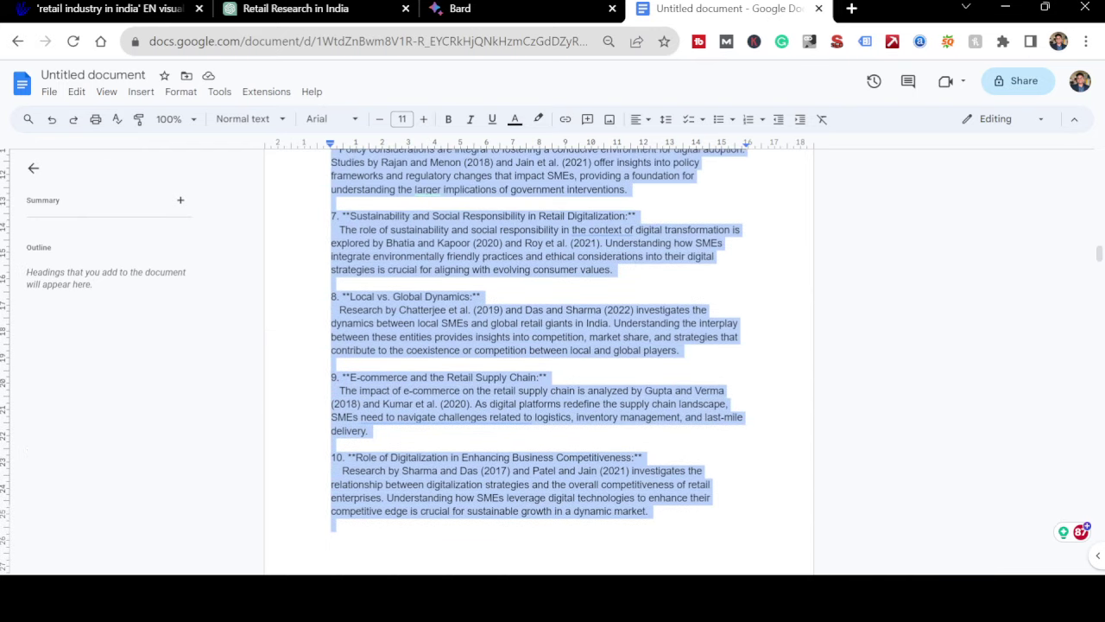
key(ctrl+shift+Up)
key(ctrl+shift+Up)
key(ctrl+shift+Up)
key(ctrl+shift+Up)
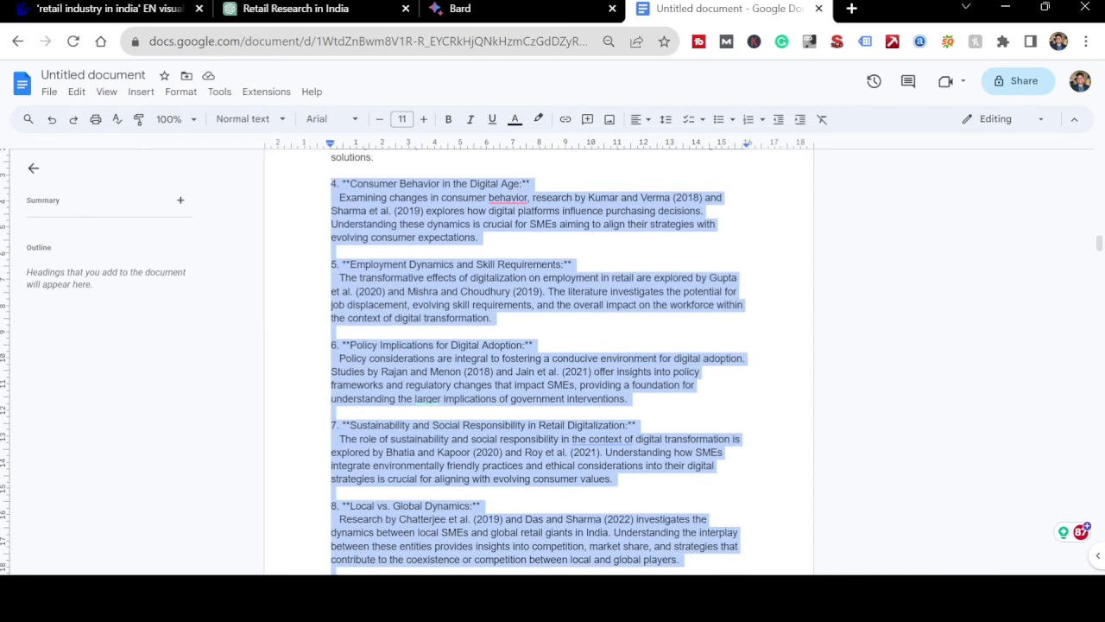
key(ctrl+shift+Up)
key(ctrl+shift+Up)
key(ctrl+shift+Up)
key(ctrl+shift+Up)
key(ctrl+shift+Up)
key(ctrl+shift+Up)
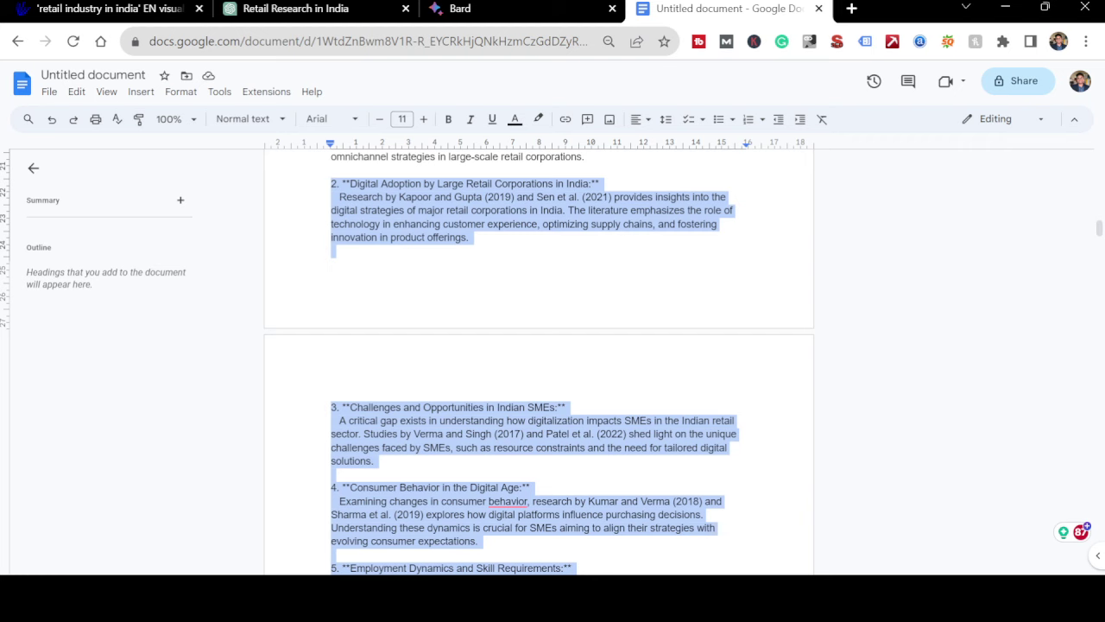
key(ctrl+shift+Up)
key(ctrl+shift+Up)
key(ctrl+shift+Up)
key(ctrl+shift+Up)
key(ctrl+shift+Up)
key(ctrl+shift+Up)
key(ctrl+shift+Up)
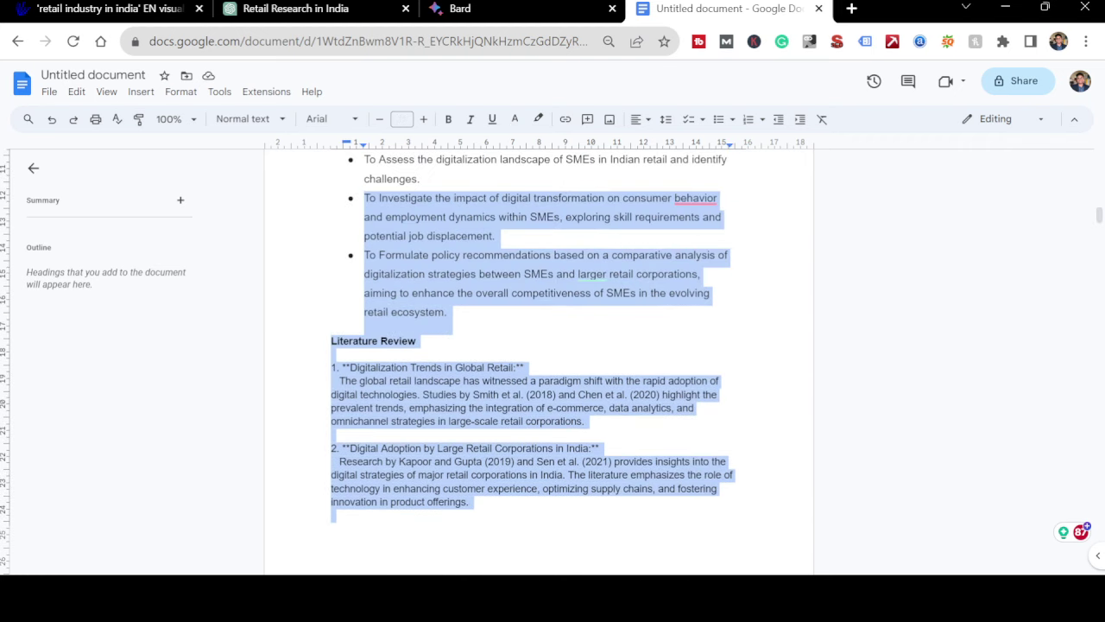
key(ctrl+shift+Down)
key(ctrl+shift+Down)
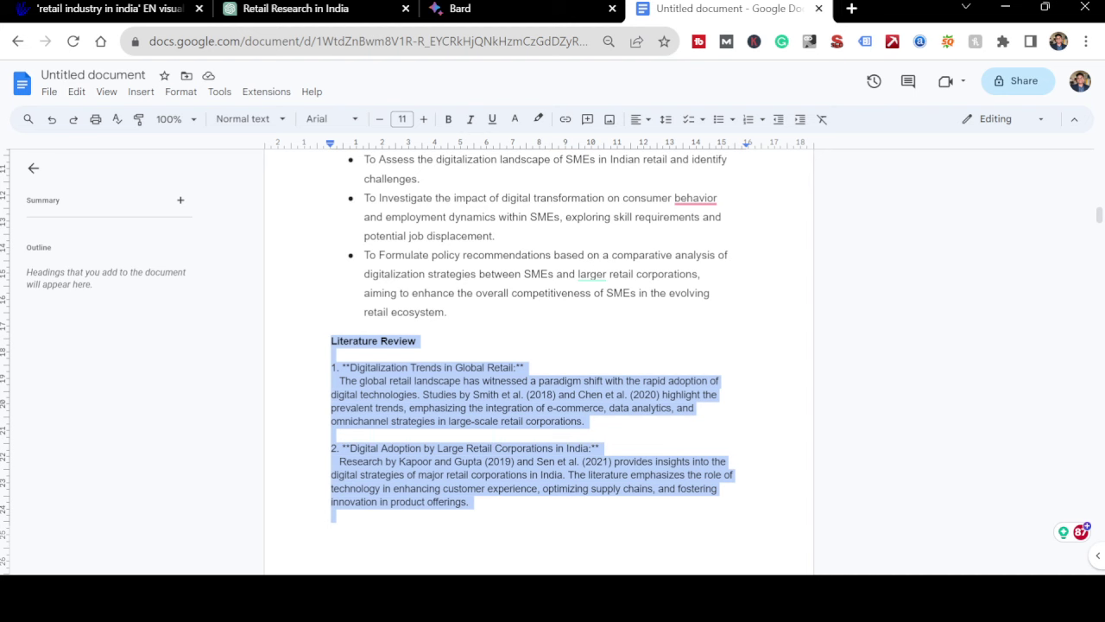
text(Extent of Digitization in SME The extent of digitization in different sectors varies depending on a number of factors, such as the nature of the sector, the size of the businesses involved, and the level of technological development in the country. However, some sectors are generally more advanced than others in terms of digitization.  One sector that has seen a high level of digitization is the financial services sector. This is because banks and other financial institutions have been early adopters of digital technologies to improve their efficiency and customer service.)
key(BackSpace)
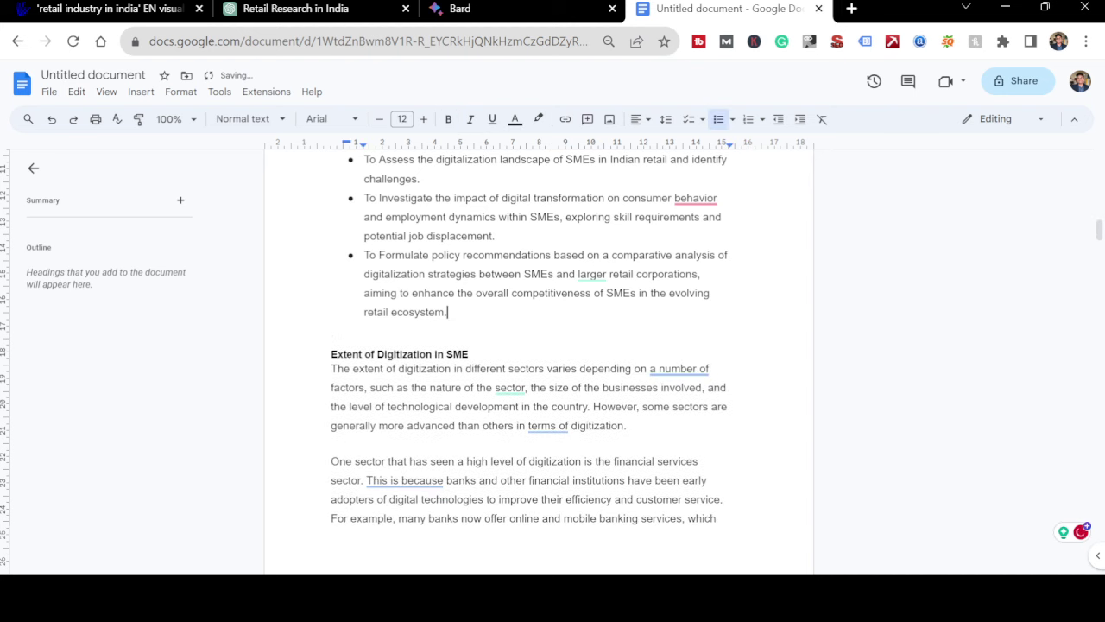
key(Delete)
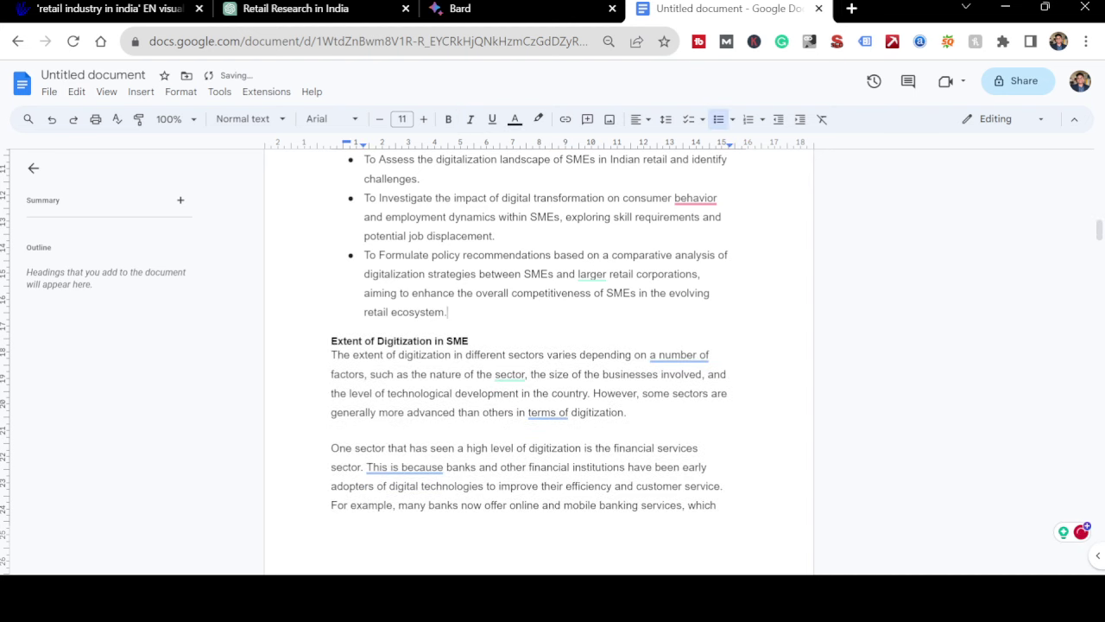
- Review the body sections from "Extent of Digitization in SME" through the Conclusion to the start of the References
scroll(538, 363, down, 8)
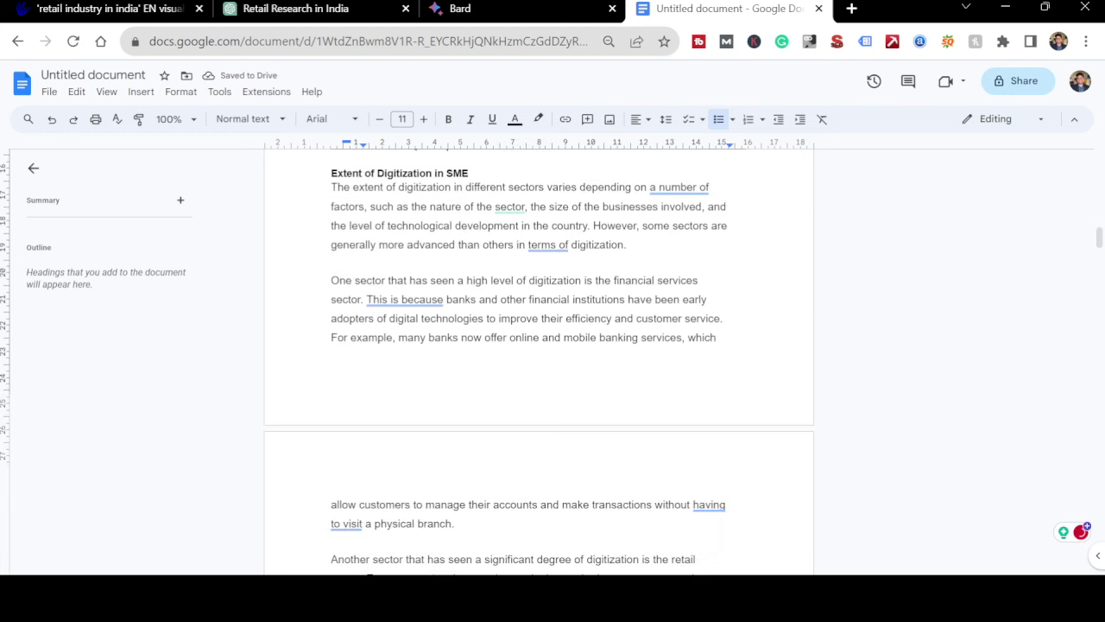
scroll(539, 363, down, 5)
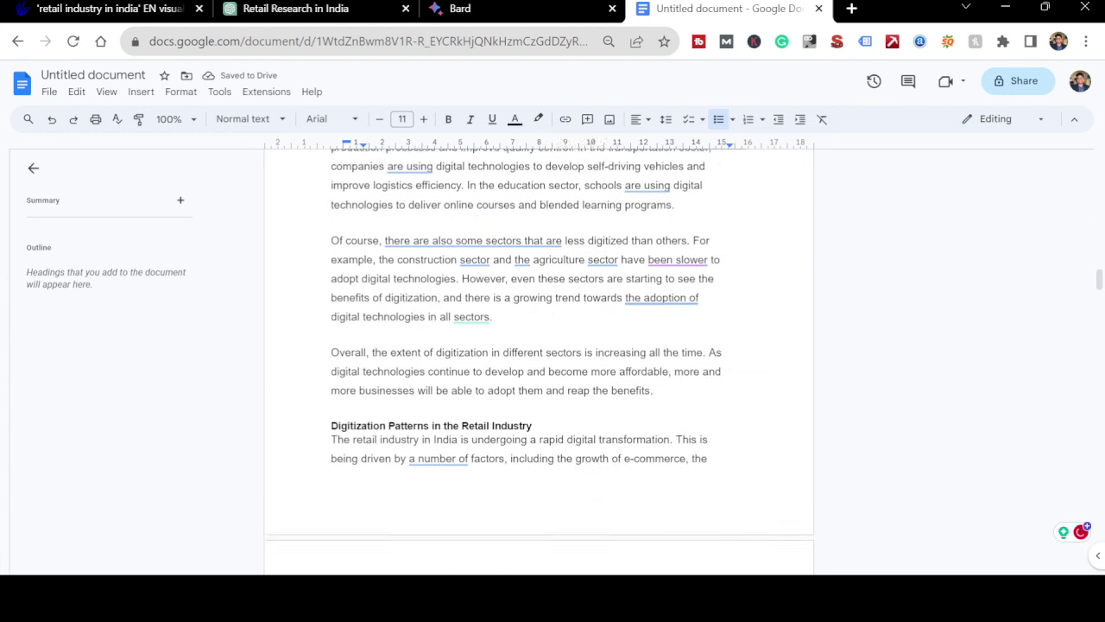
scroll(539, 362, up, 4)
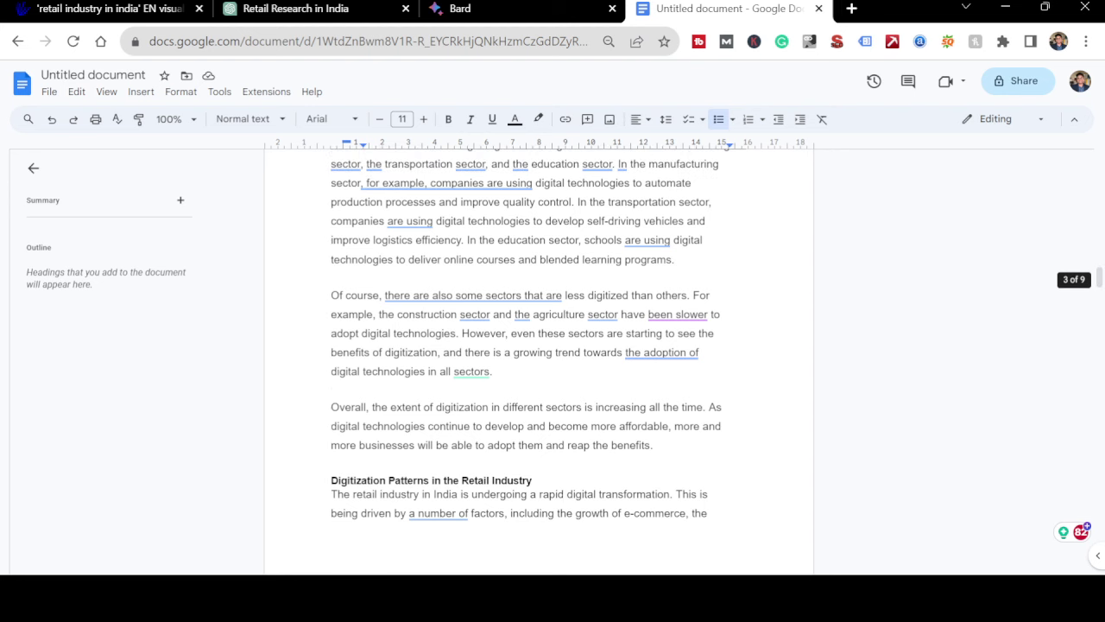
scroll(539, 363, down, 8)
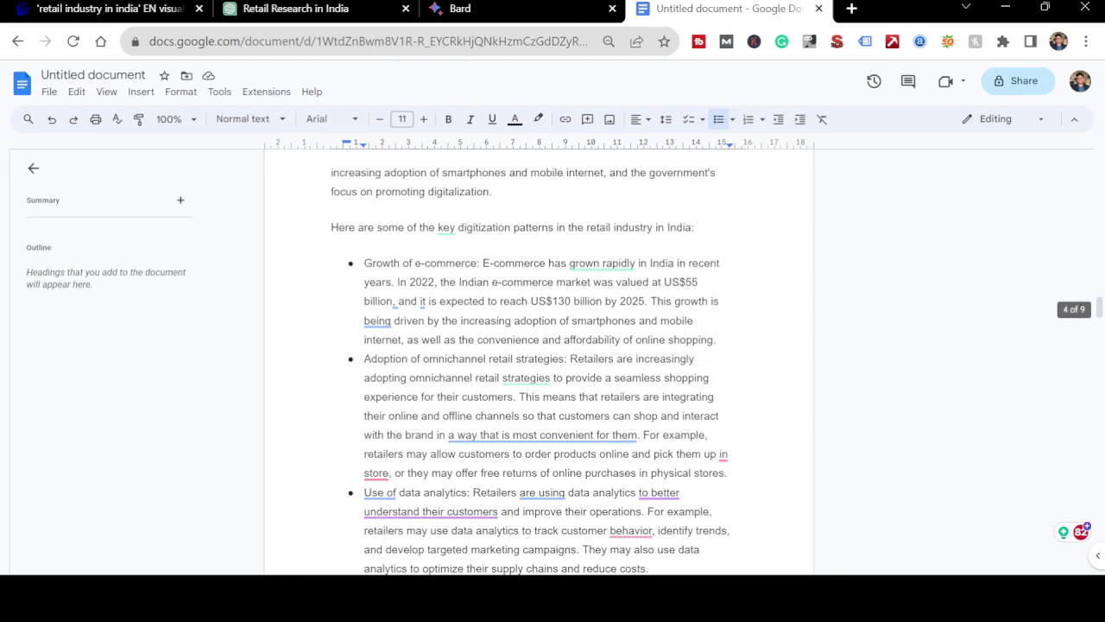
scroll(539, 362, up, 5)
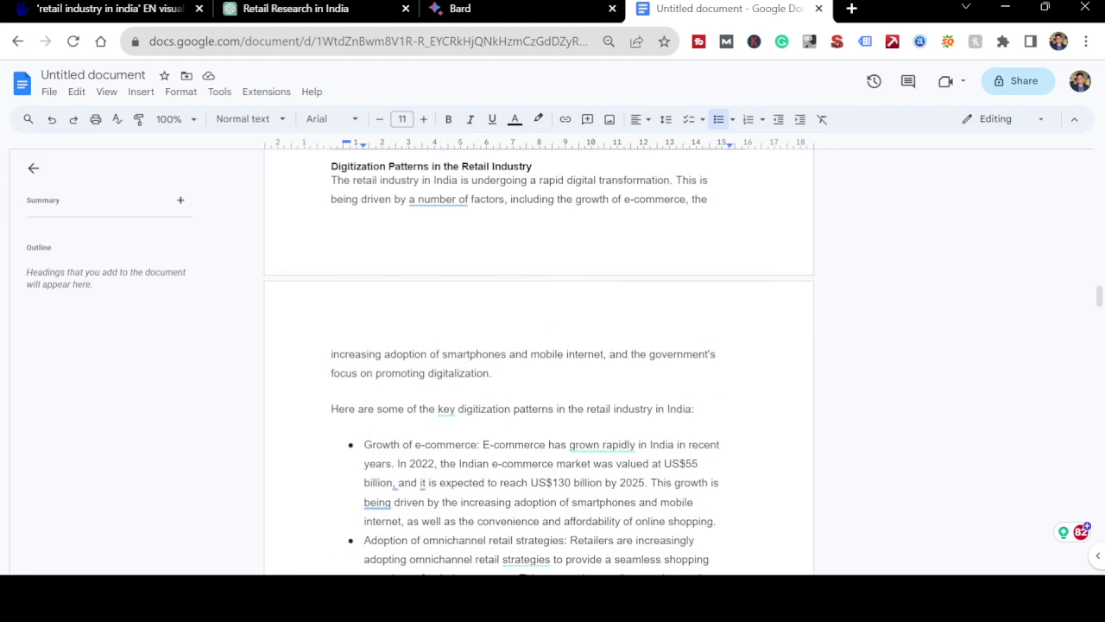
scroll(538, 362, down, 3)
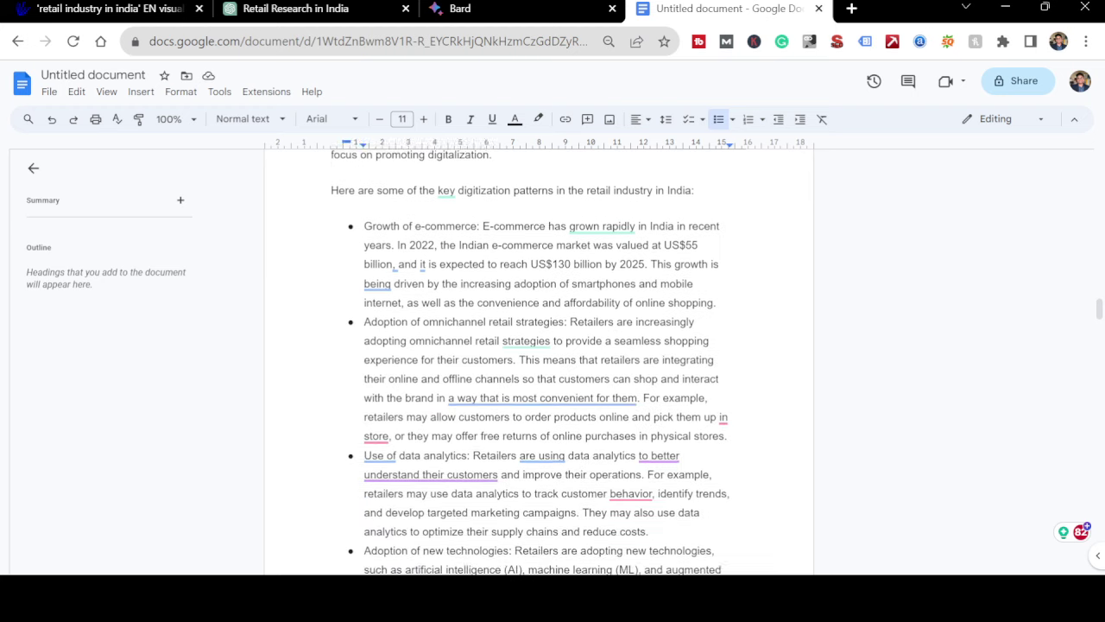
scroll(538, 363, down, 7)
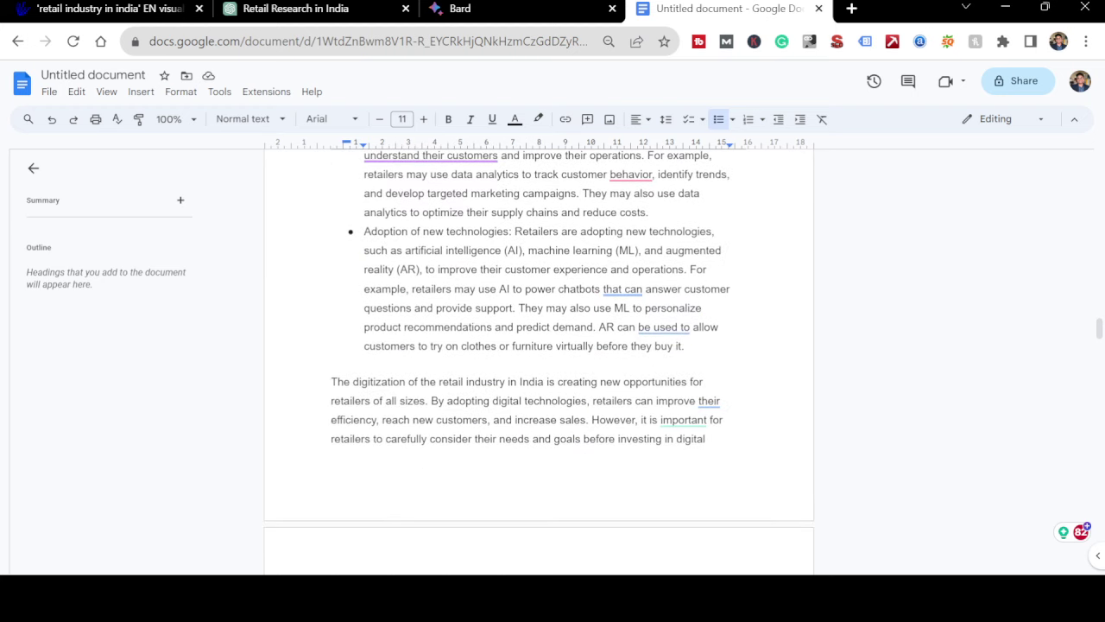
scroll(538, 363, down, 2)
scroll(539, 362, down, 5)
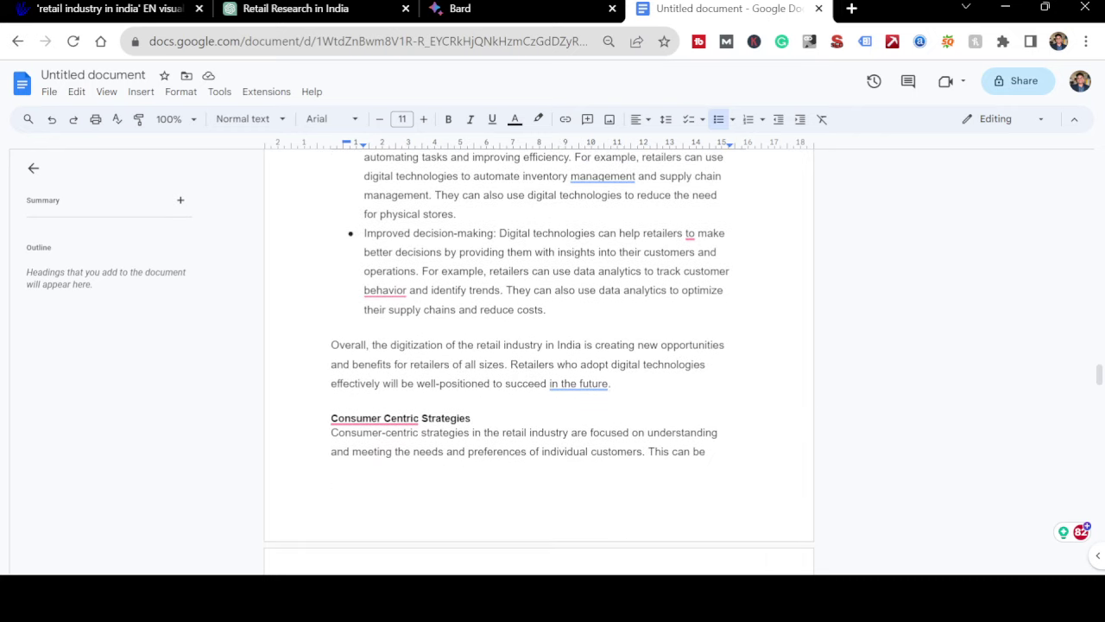
scroll(539, 362, up, 4)
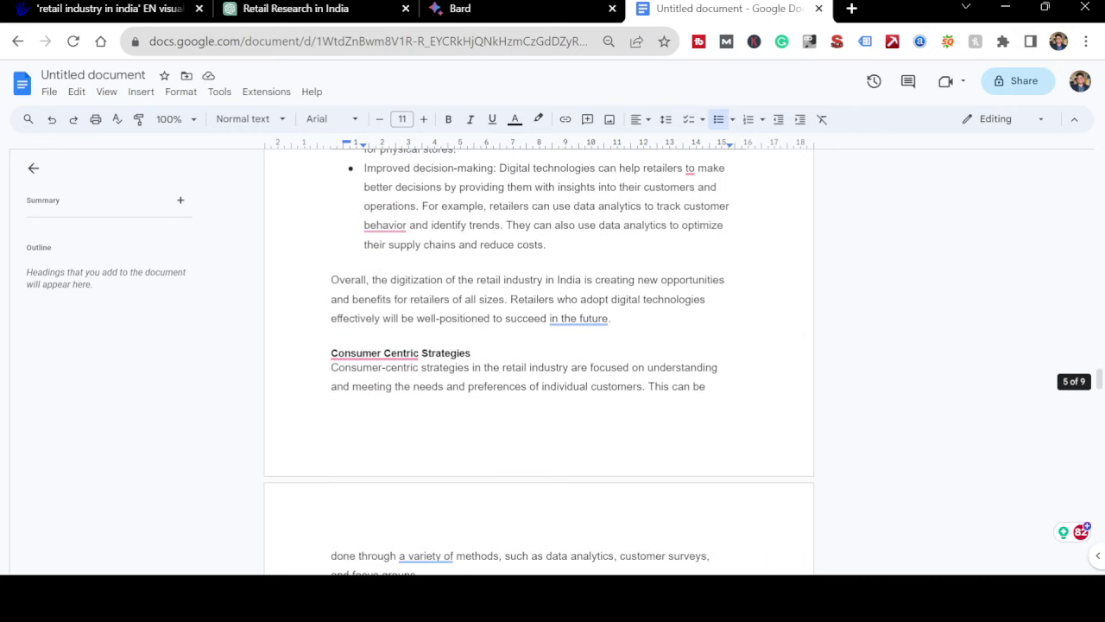
scroll(539, 362, down, 10)
scroll(374, 508, down, 8)
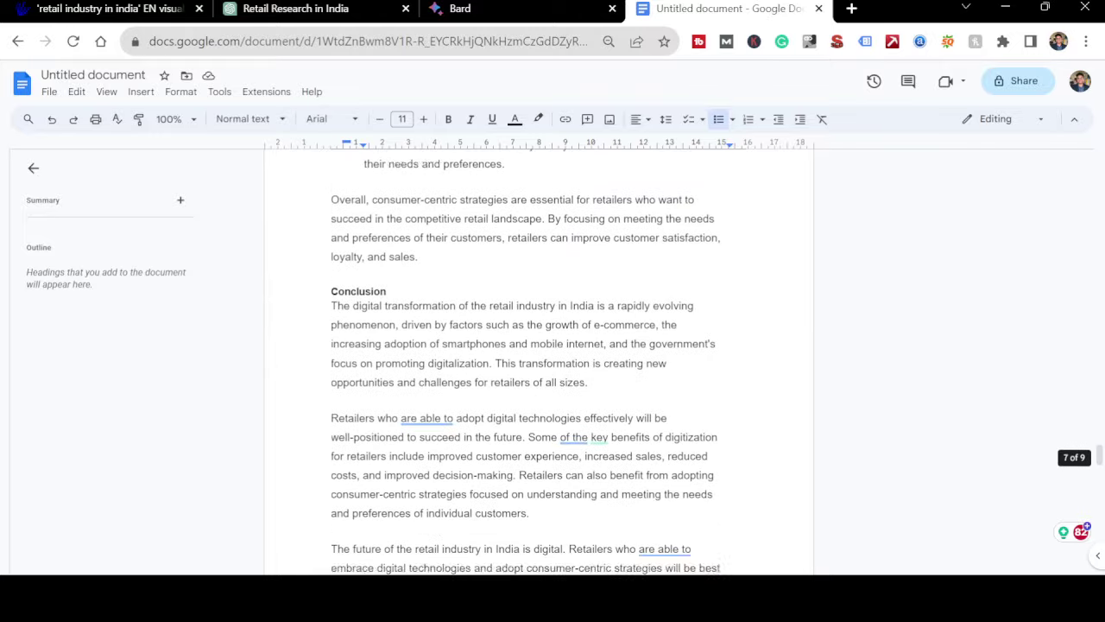
scroll(374, 507, down, 5)
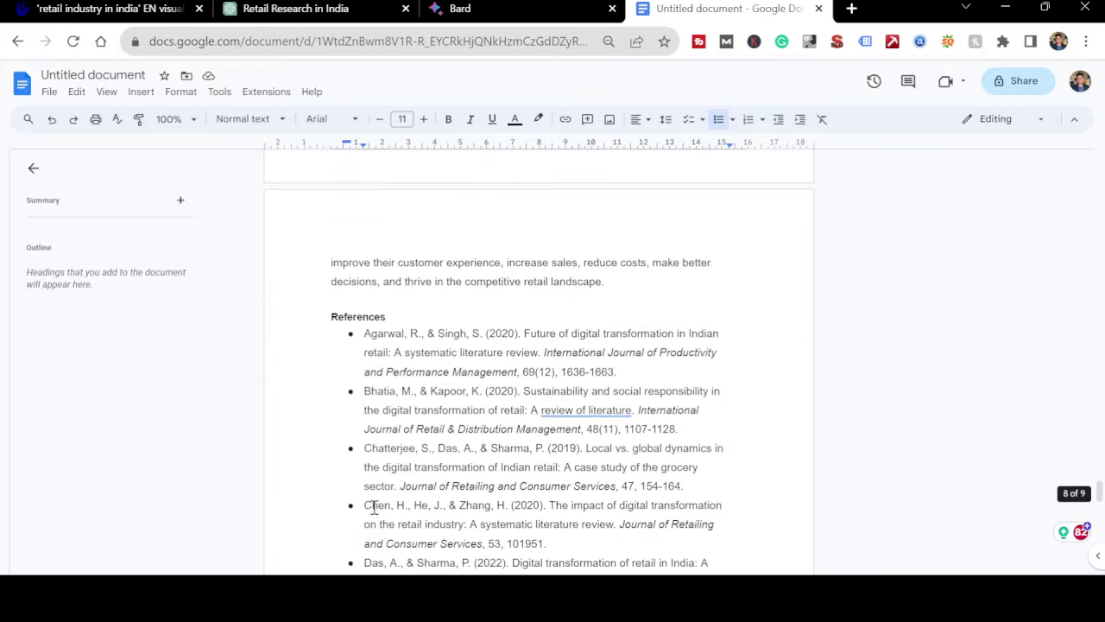
- Examine the whole paper again from its title and abstract through the objectives, body sections and conclusion to the reference list
scroll(374, 508, up, 15)
scroll(374, 508, up, 20)
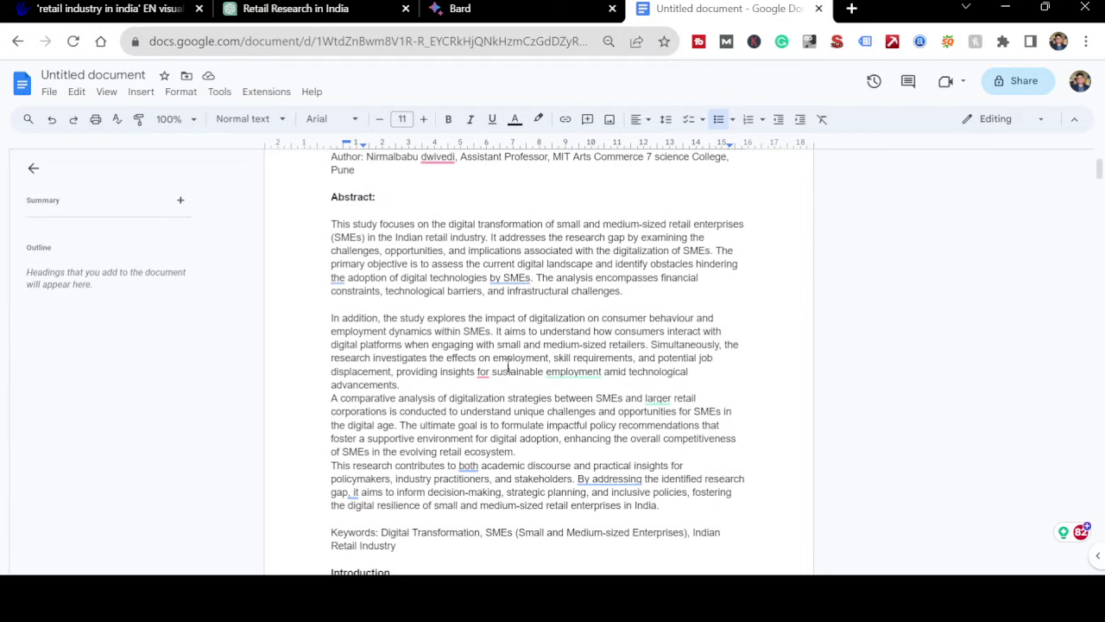
scroll(507, 366, up, 2)
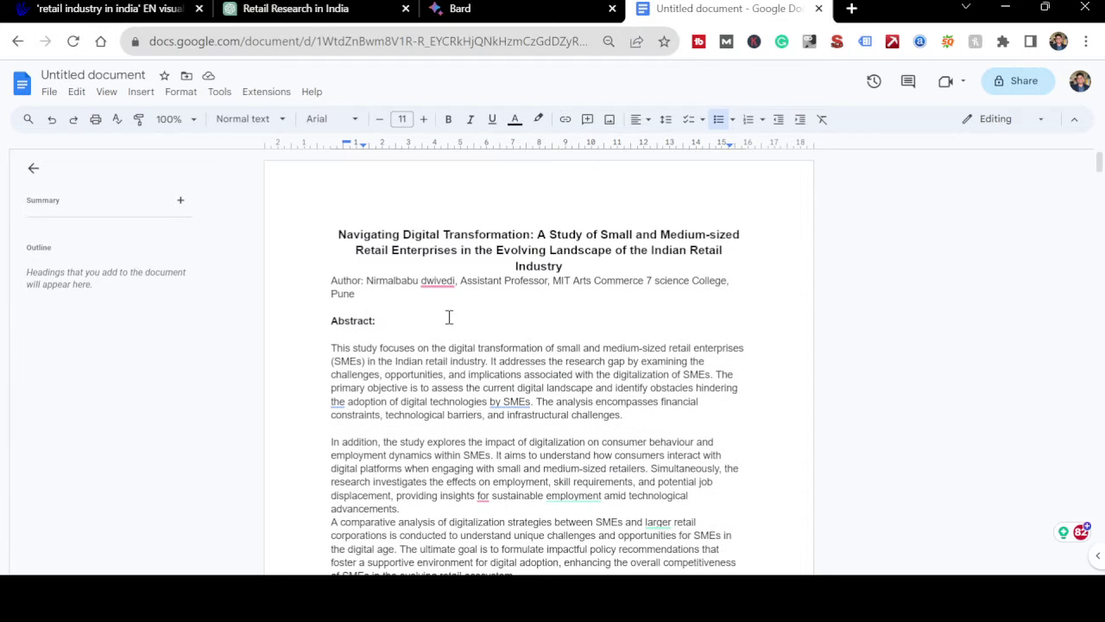
scroll(459, 440, down, 3)
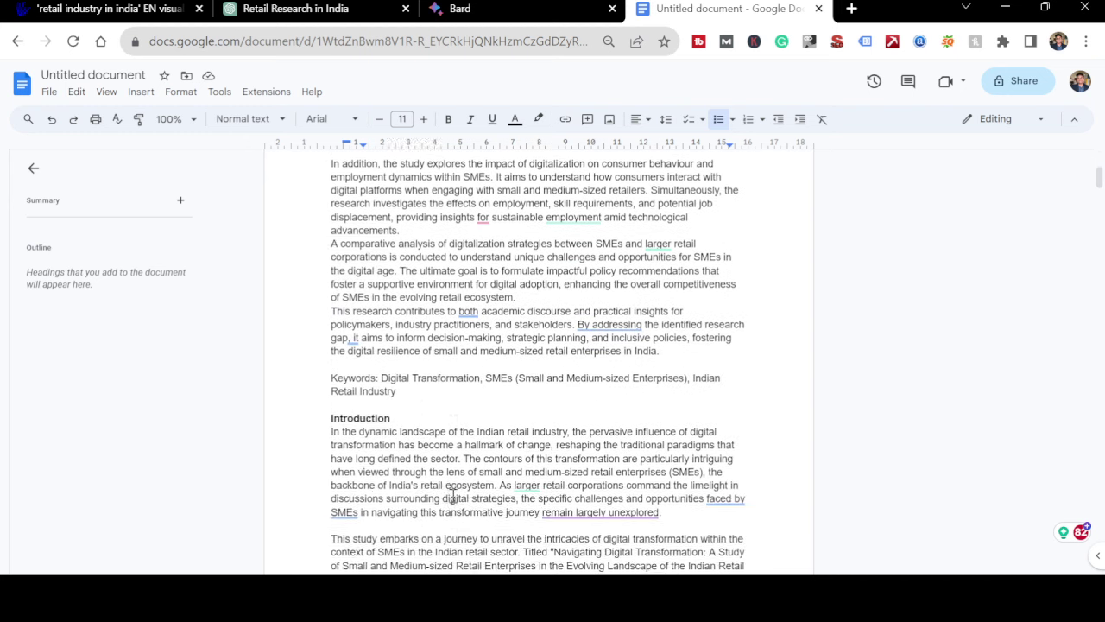
scroll(453, 495, down, 9)
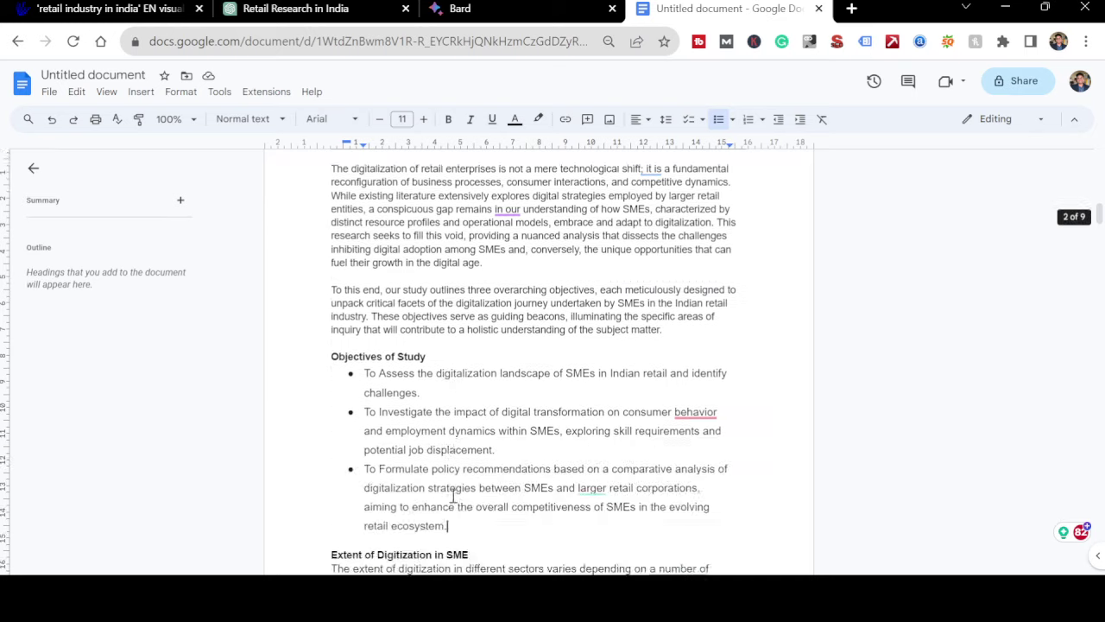
scroll(452, 495, down, 15)
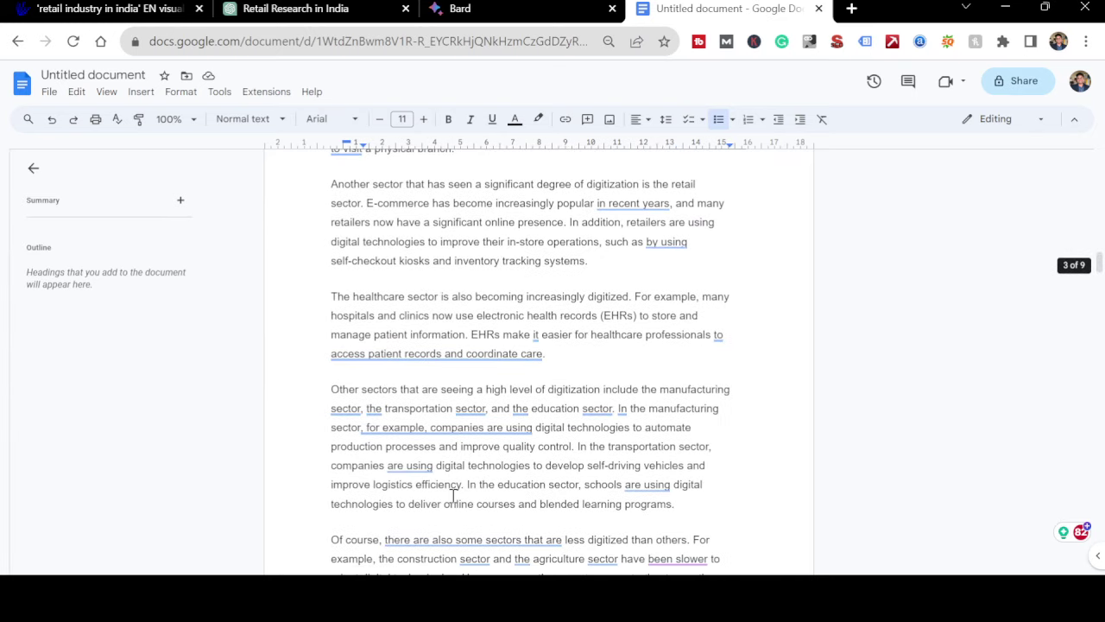
scroll(452, 494, down, 9)
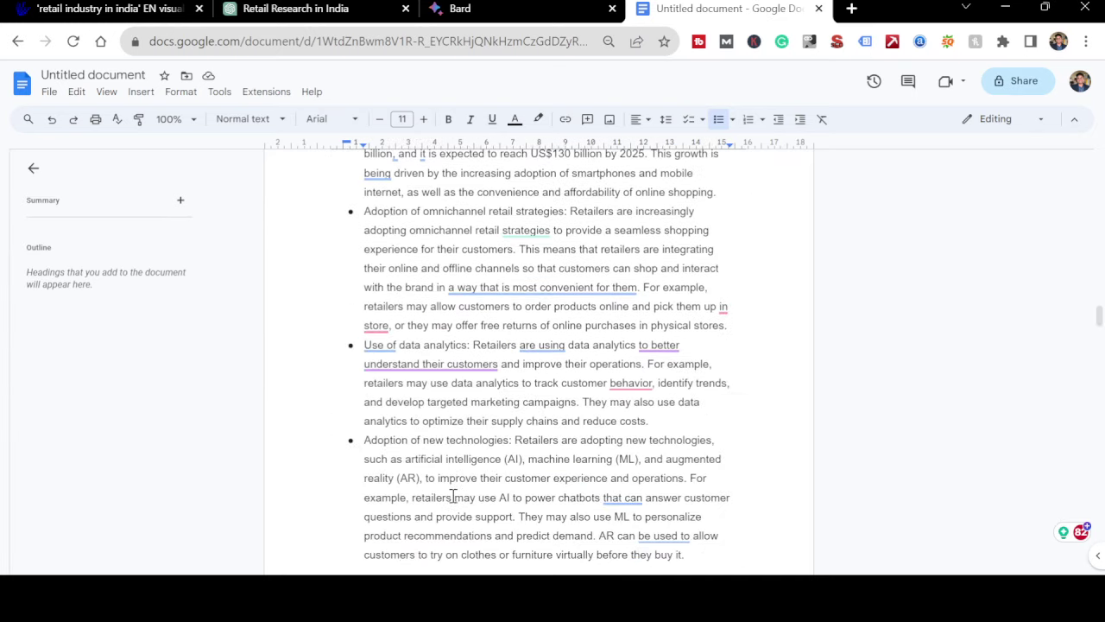
scroll(453, 495, down, 9)
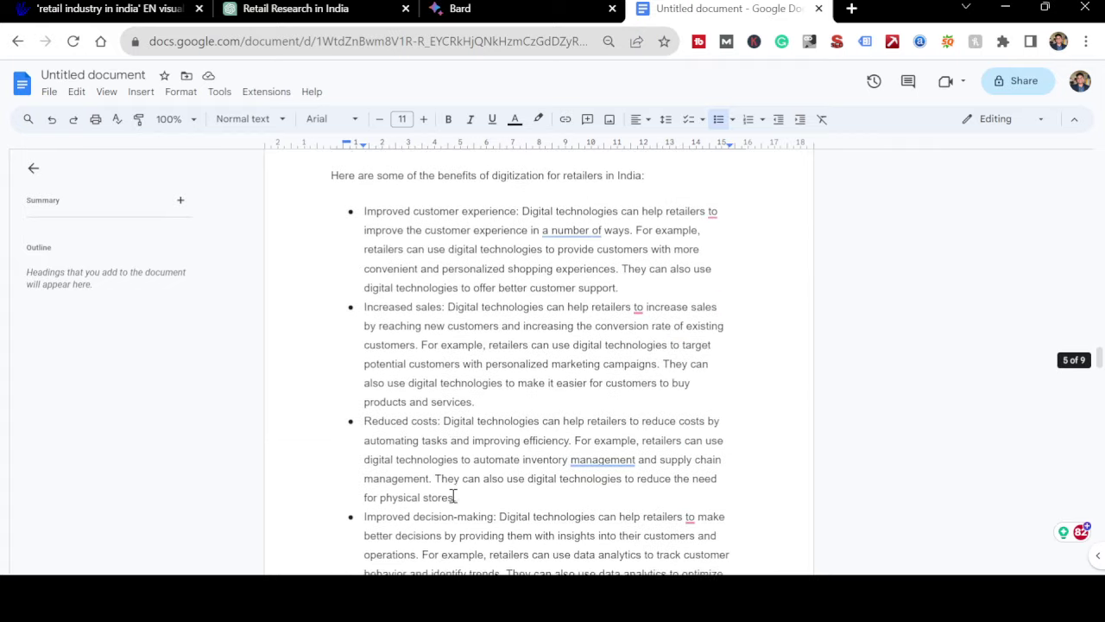
scroll(453, 495, down, 3)
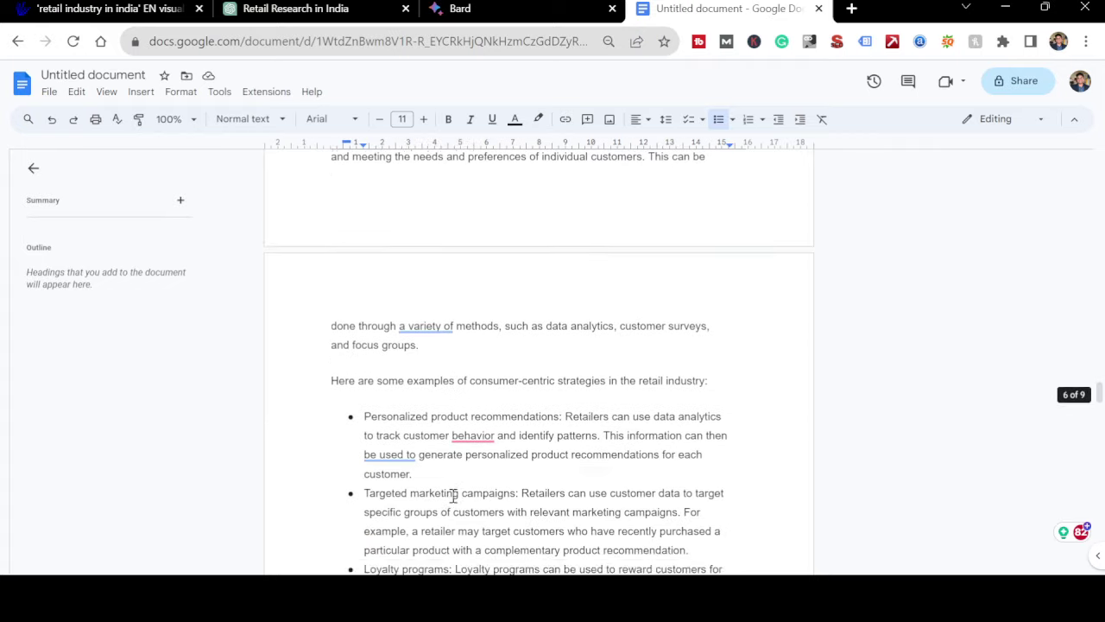
scroll(452, 494, up, 3)
scroll(421, 439, down, 10)
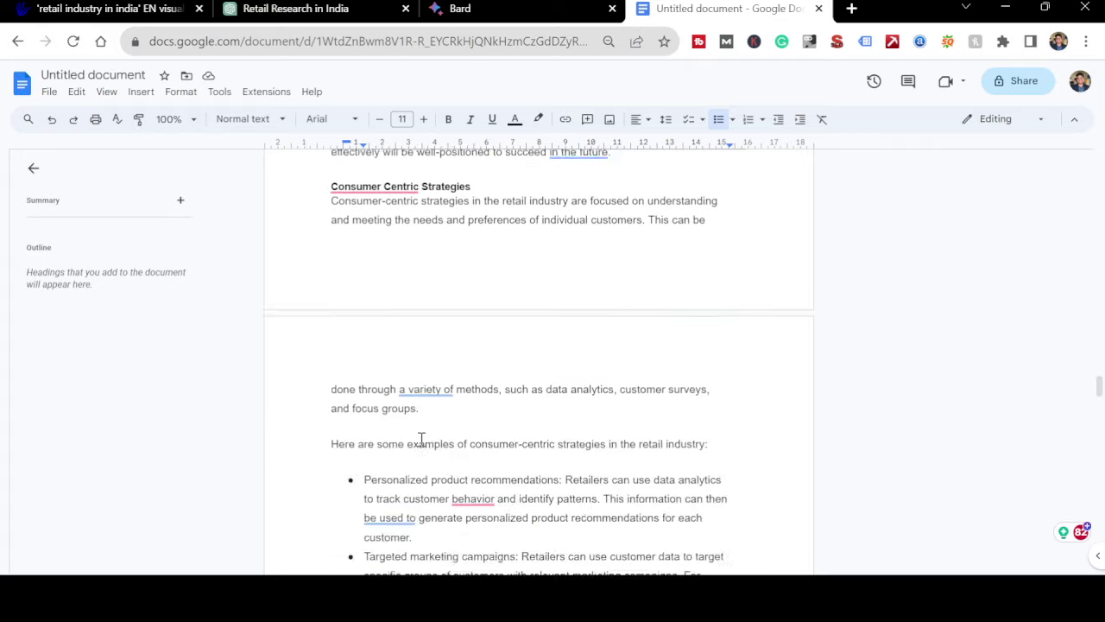
scroll(422, 440, down, 5)
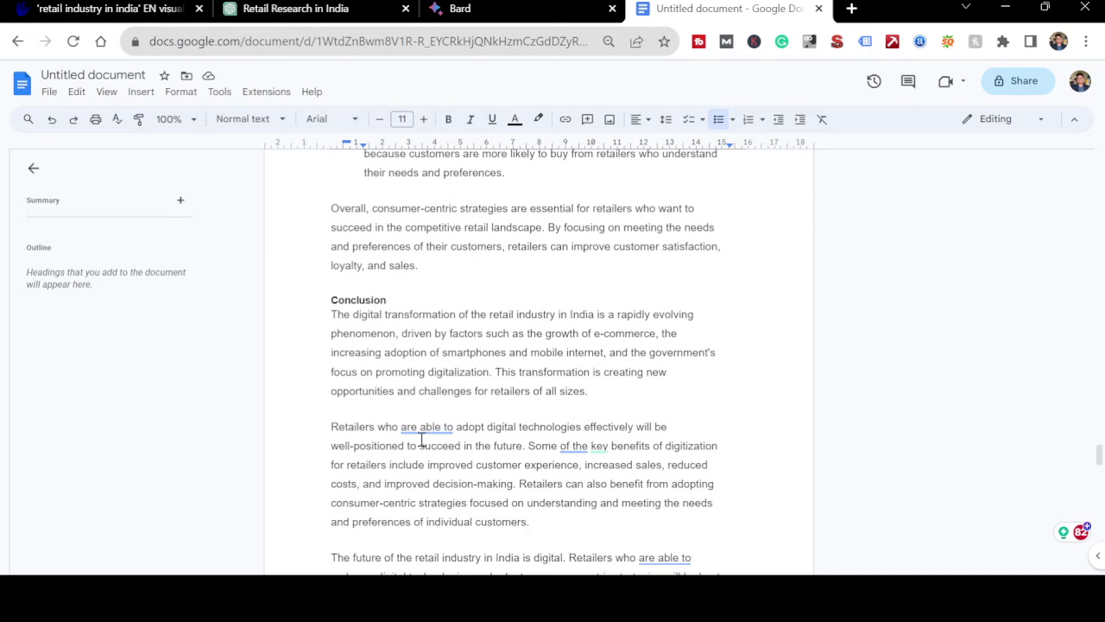
scroll(407, 454, down, 8)
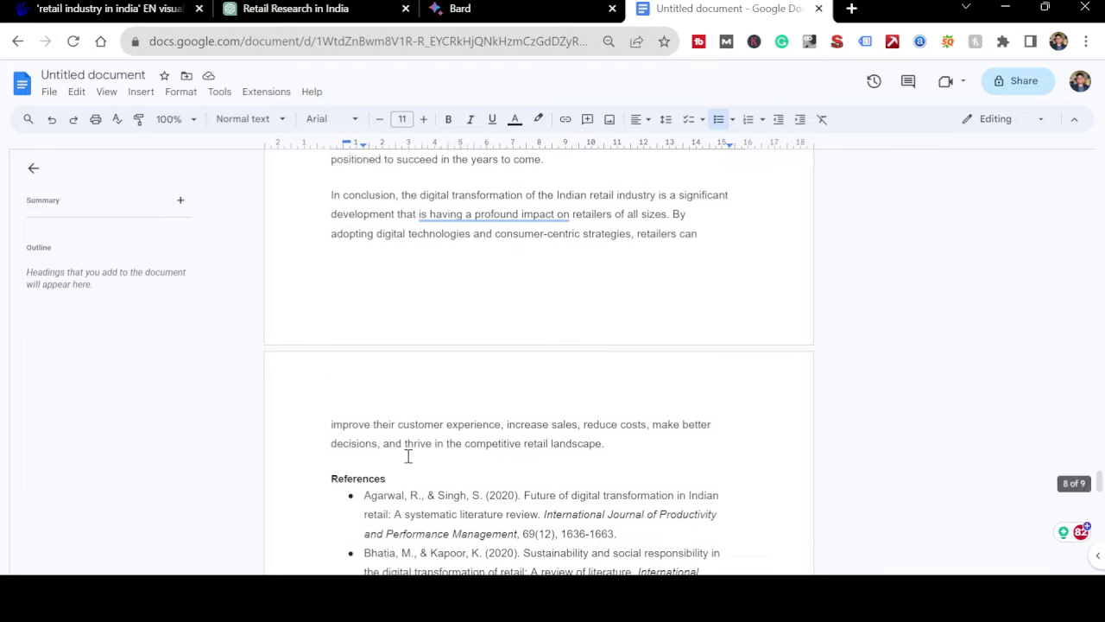
scroll(408, 455, down, 9)
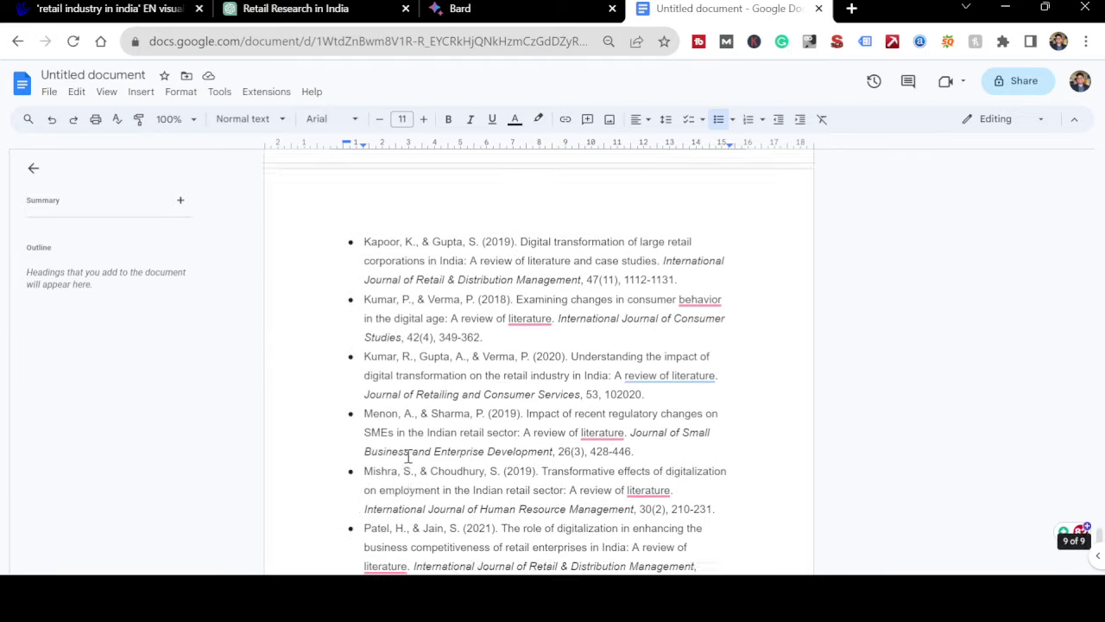
scroll(408, 455, up, 3)
scroll(408, 455, up, 20)
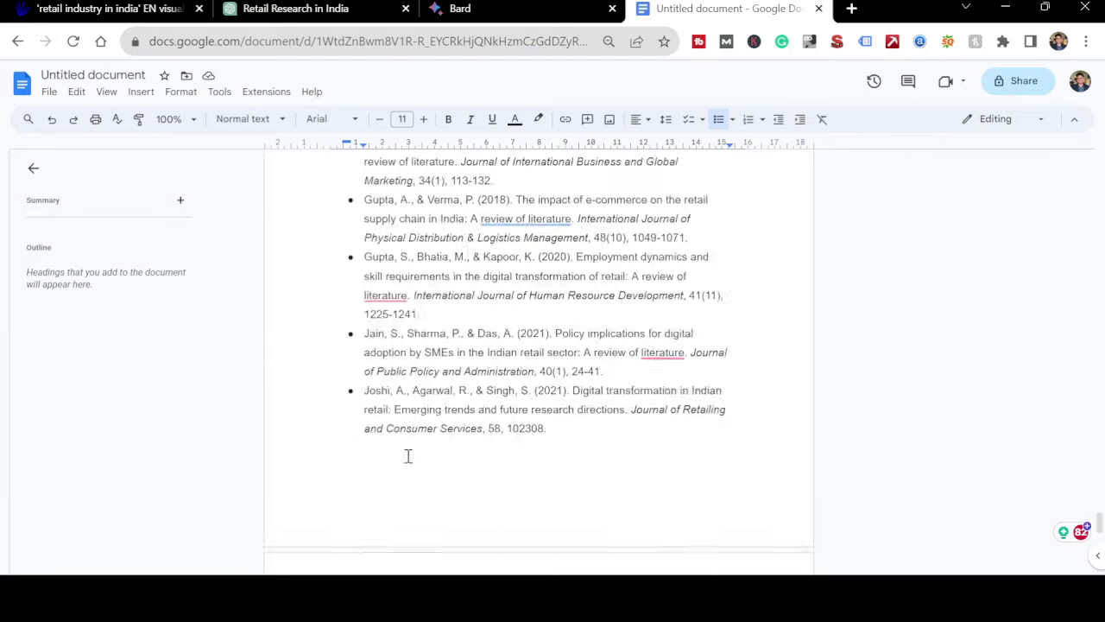
scroll(407, 455, up, 1)
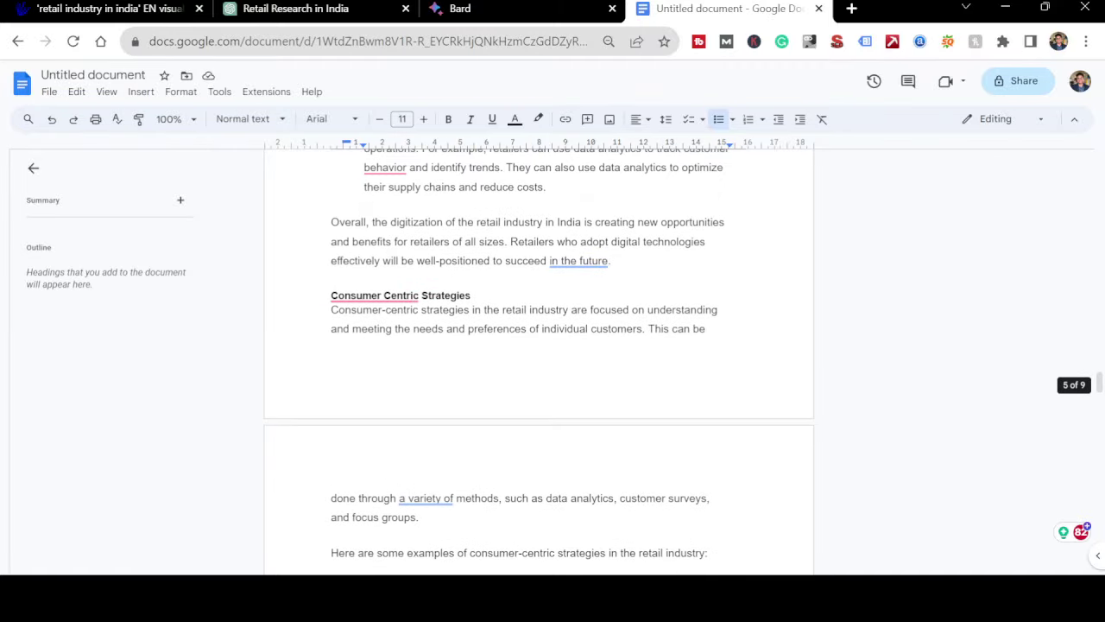